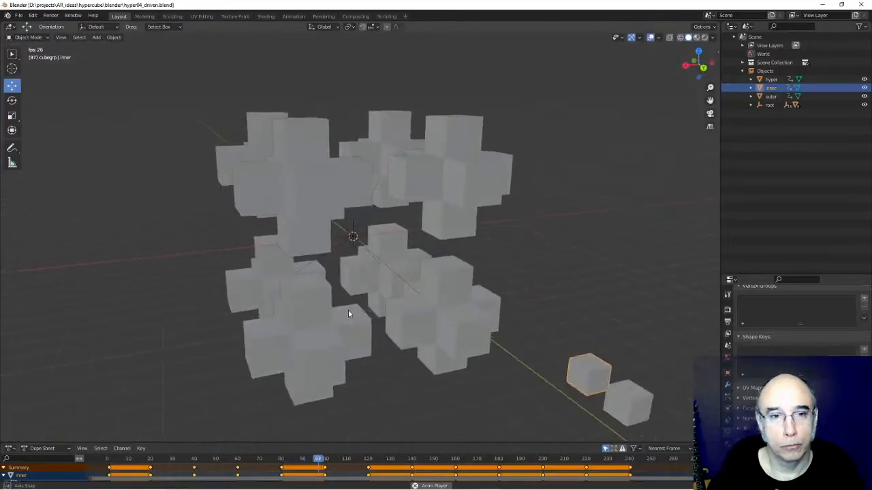
- Review the running hypercube animation, stop playback, and set the current frame to 14 with the inner object deselected
scroll(412, 344, "down", 5)
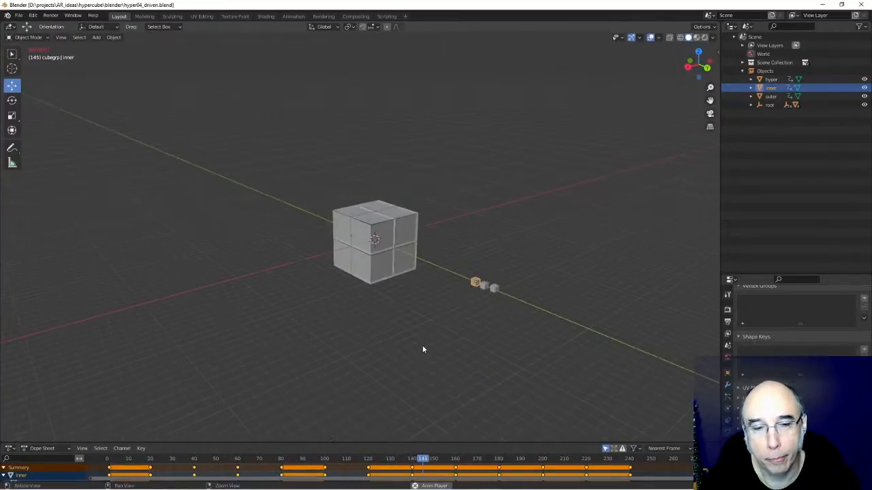
scroll(423, 350, "up", 5)
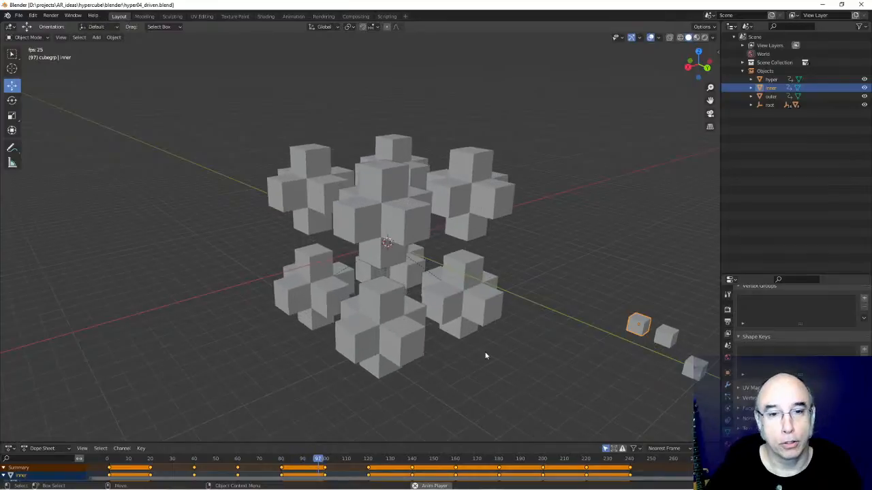
mouse_move(500, 339)
middle_mouse_down()
mouse_move(474, 345)
mouse_move(511, 344)
mouse_move(501, 342)
middle_mouse_up()
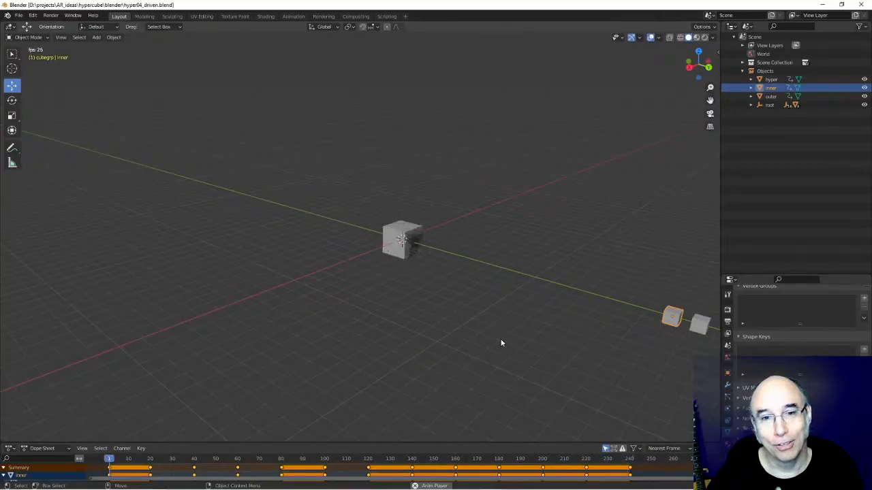
mouse_move(473, 335)
middle_mouse_down()
mouse_move(364, 338)
mouse_move(465, 334)
mouse_move(482, 352)
mouse_move(464, 327)
middle_mouse_up()
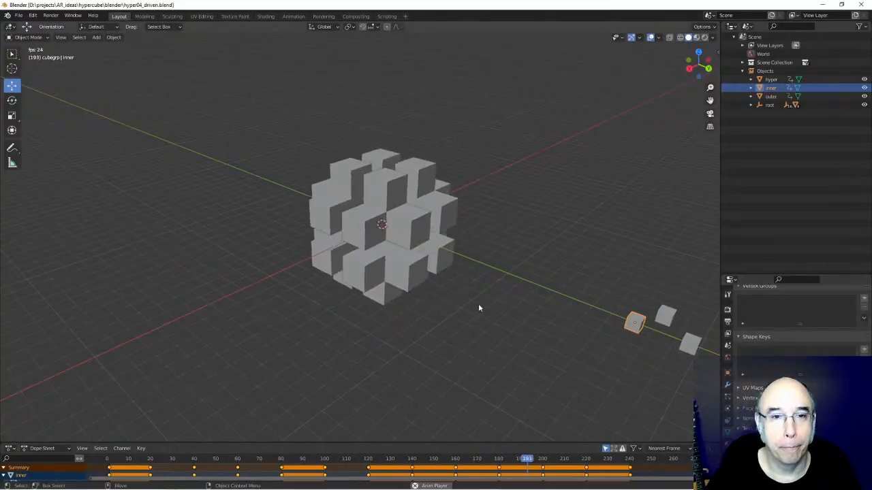
left_click_drag(303, 466, 107, 458)
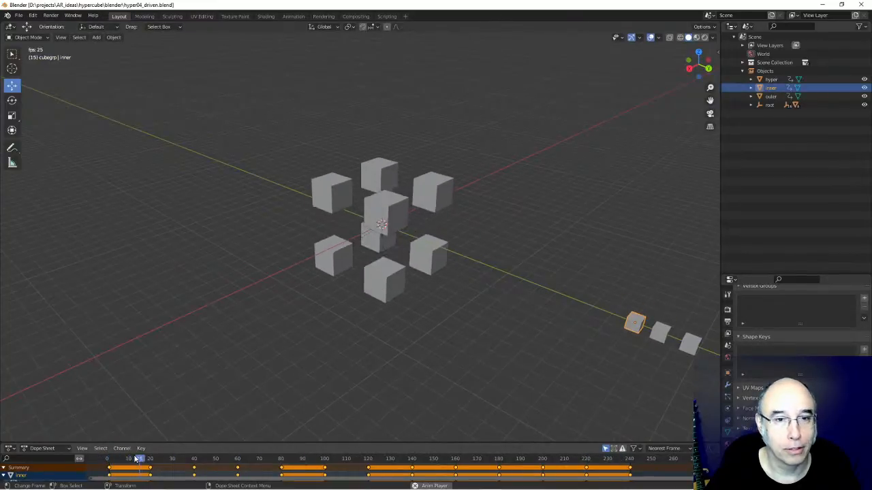
left_click(198, 363)
key("space")
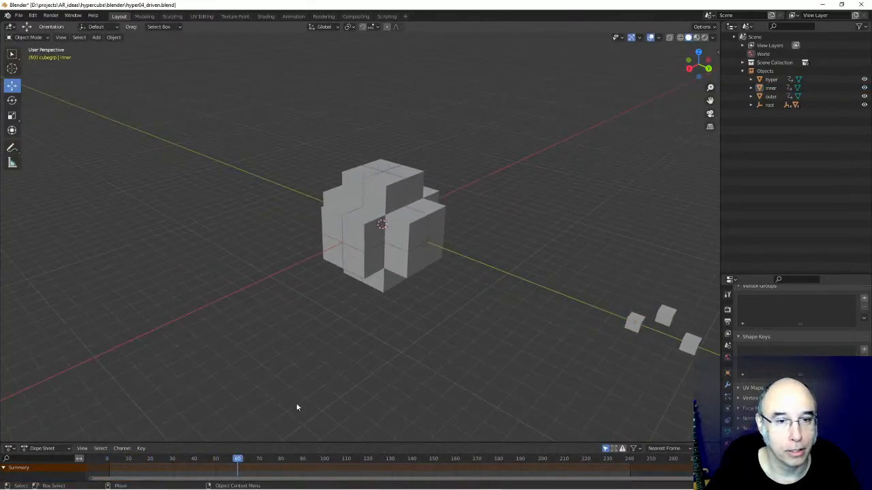
middle_click_drag(407, 346, 413, 323)
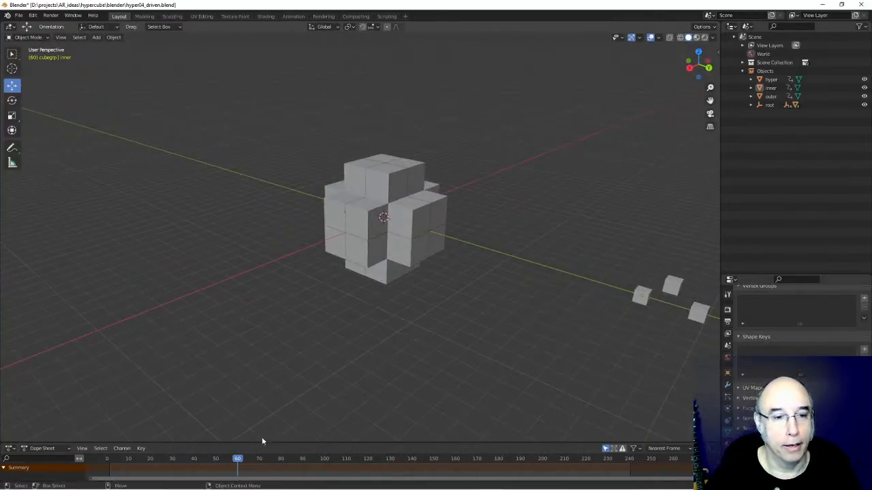
left_click_drag(240, 463, 145, 460)
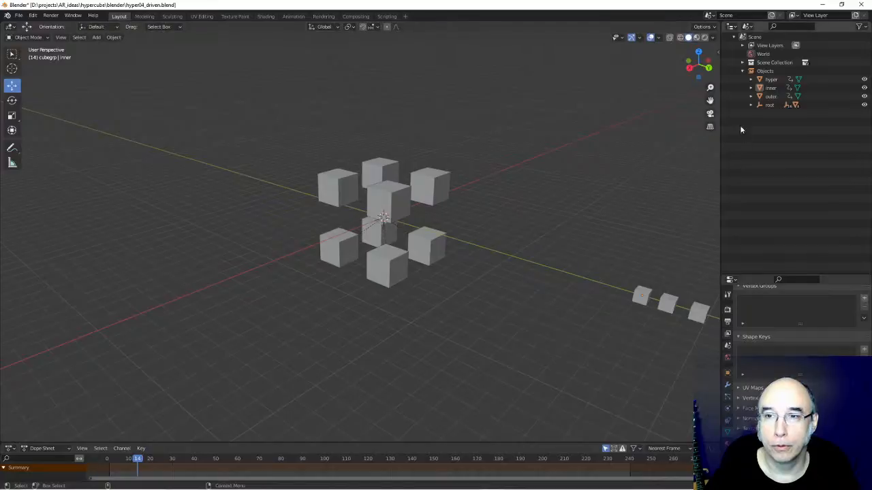
- Expand the root hierarchy in the Outliner, collapse its cubeOffset.001 branch, and select the root empty
left_click(750, 106)
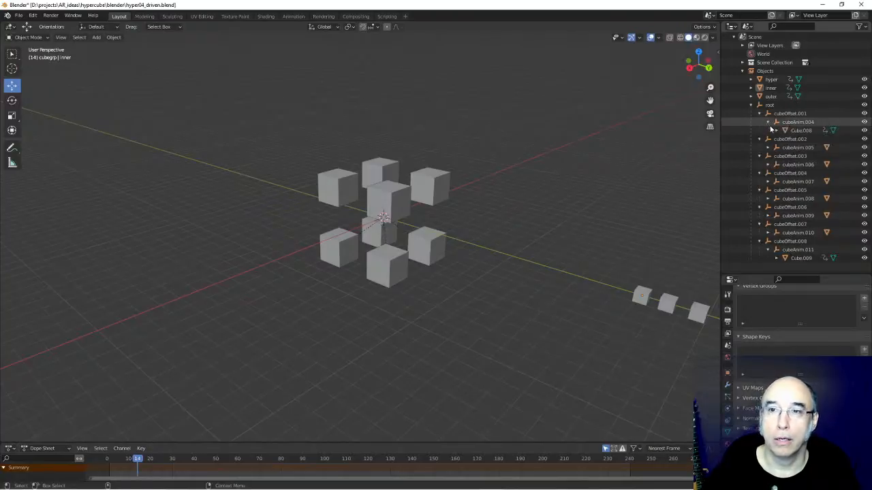
left_click(768, 122)
left_click(750, 105)
left_click(751, 105)
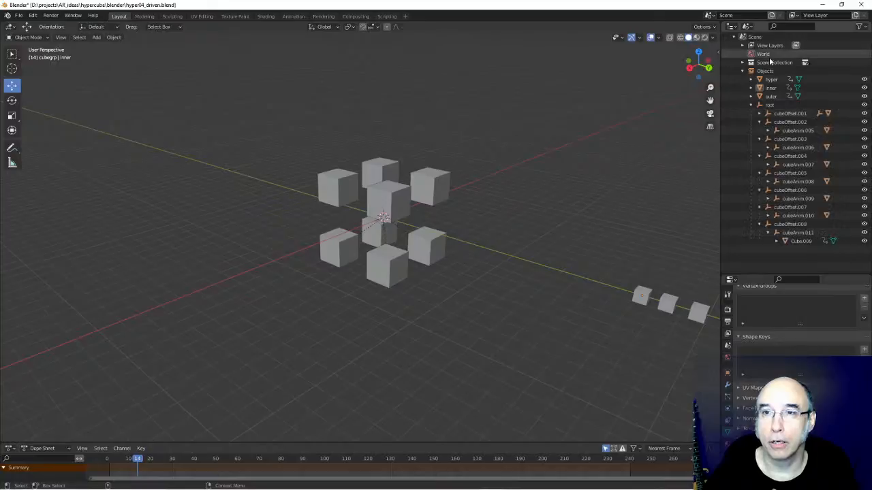
left_click(769, 105)
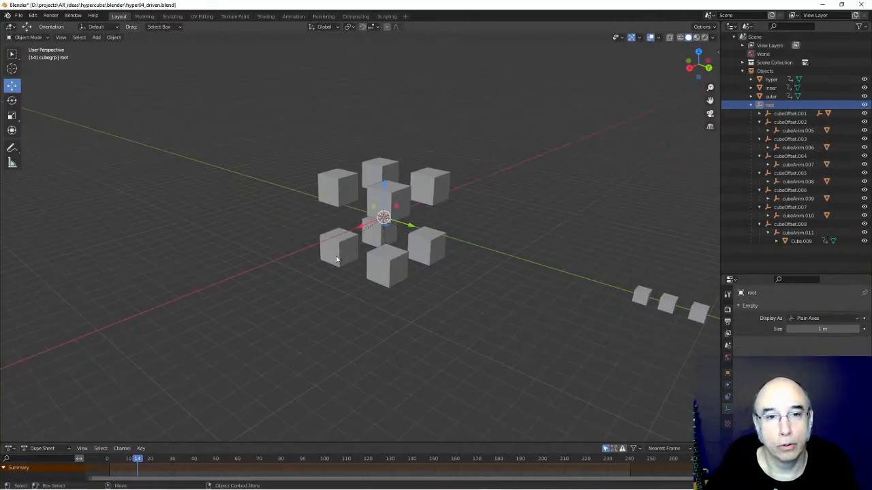
- Try moving the root empty freely together with its child cubes, and undo the move
mouse_move(388, 218)
left_mouse_down()
mouse_move(438, 208)
mouse_move(384, 210)
mouse_move(395, 210)
left_mouse_up()
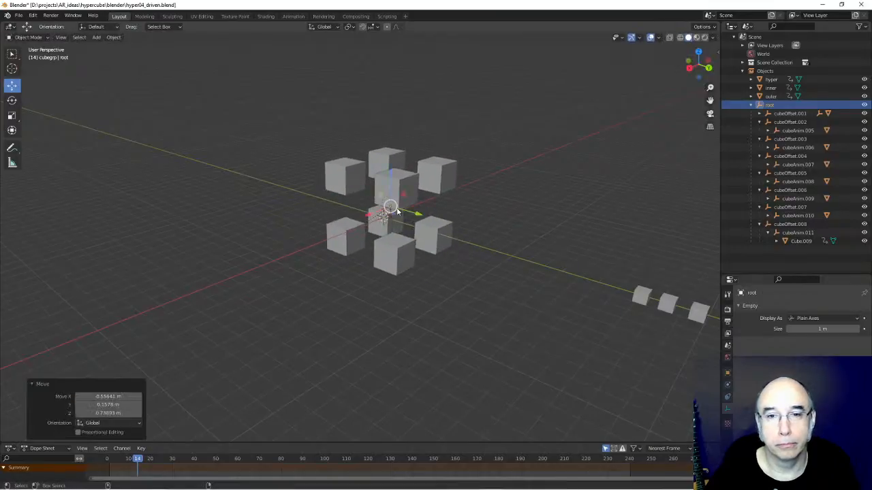
key("ctrl+z")
middle_click_drag(469, 284, 470, 286)
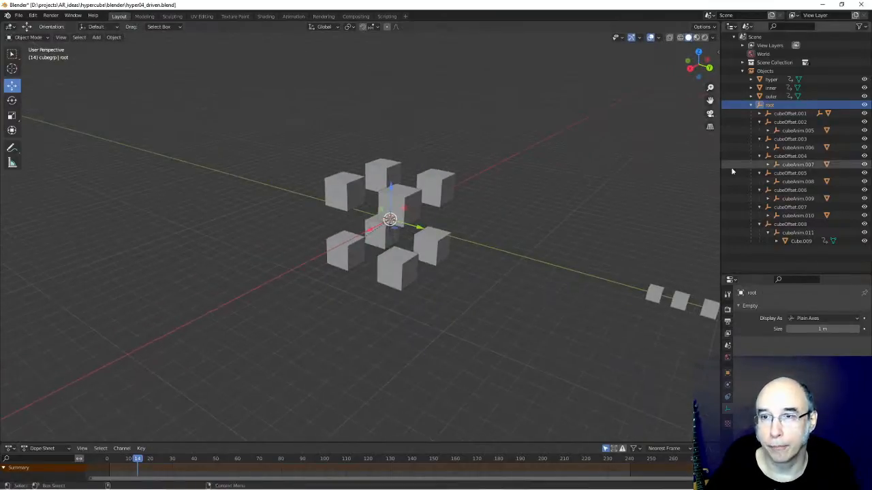
- Collapse the cubeOffset.002 to cubeOffset.008 branches under root and expand only cubeOffset.001
left_click(759, 122)
left_click(759, 130)
left_click(759, 139)
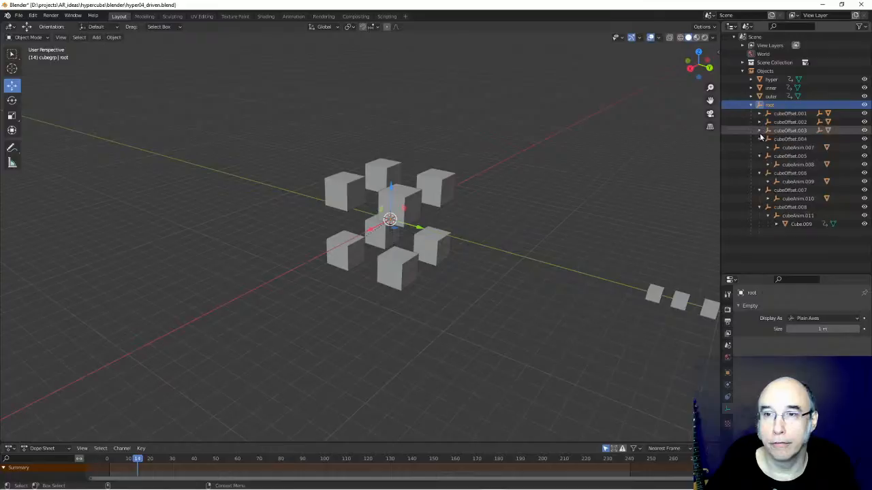
left_click(759, 147)
left_click(759, 156)
left_click(760, 164)
left_click(759, 173)
left_click(760, 114)
- Show the object properties and compare the transforms of cubeOffset.001, cubeAnim.004 and Cube.008
left_click(785, 113)
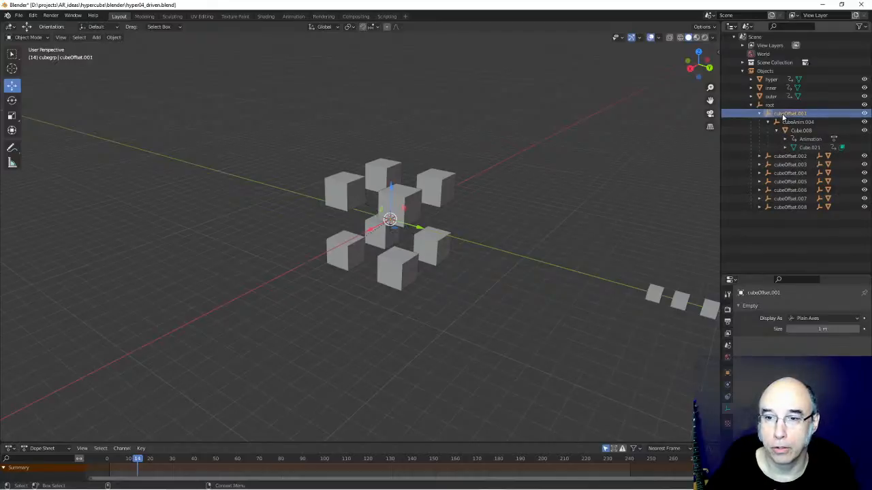
left_click(727, 372)
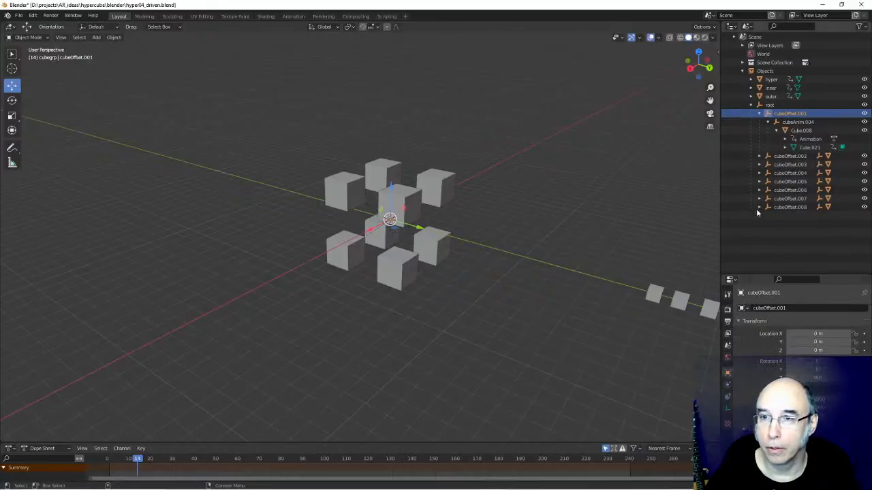
left_click(795, 122)
left_click(800, 130)
left_click(798, 123)
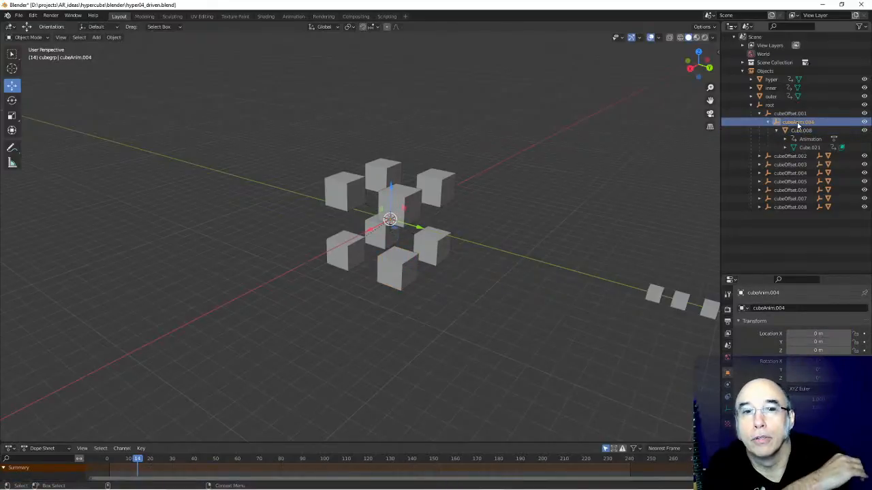
- Select Cube.008 and examine its driven location and its place among the eight cubes
mouse_move(474, 299)
left_mouse_down("alt")
mouse_move(419, 300)
mouse_move(460, 292)
mouse_move(457, 302)
left_mouse_up("alt")
scroll(457, 302, "up", 3)
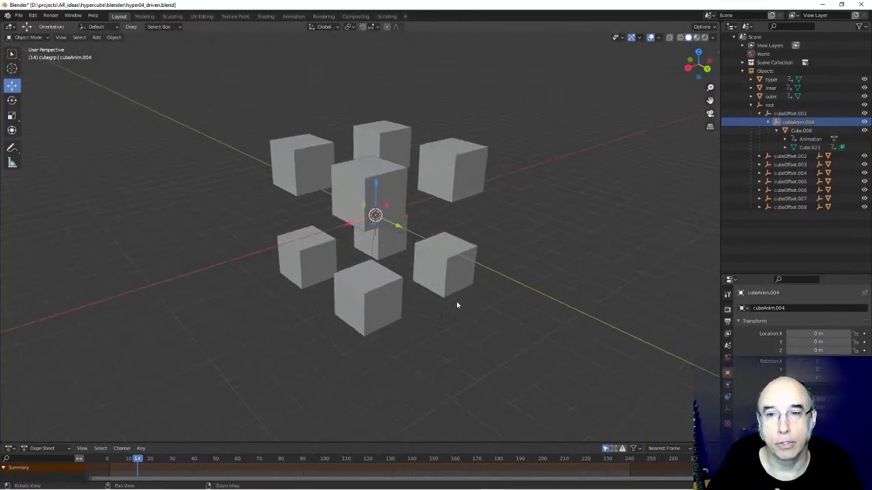
left_click(800, 130)
middle_click_drag(499, 303, 503, 326)
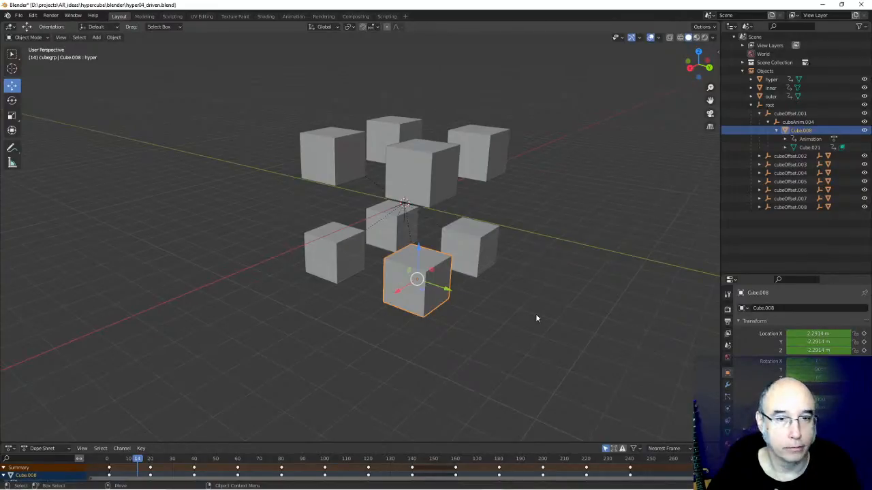
middle_click_drag(524, 316, 478, 326)
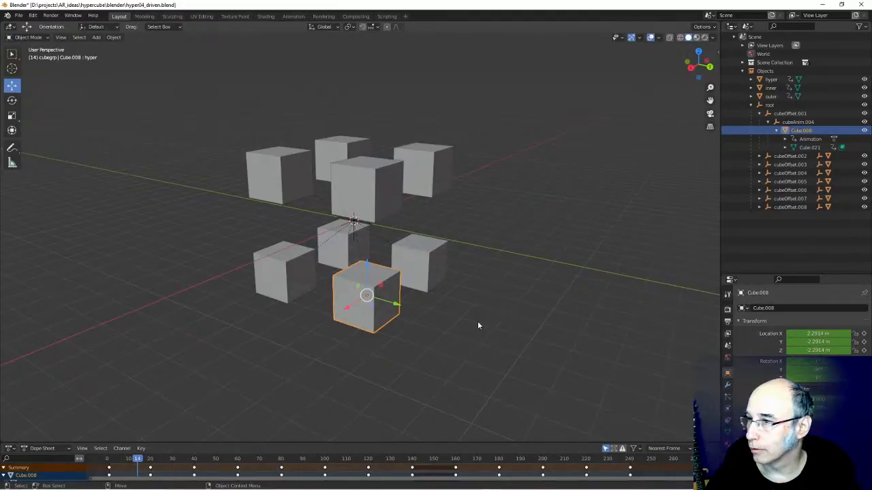
mouse_move(478, 326)
middle_mouse_down()
mouse_move(443, 338)
mouse_move(477, 326)
middle_mouse_up()
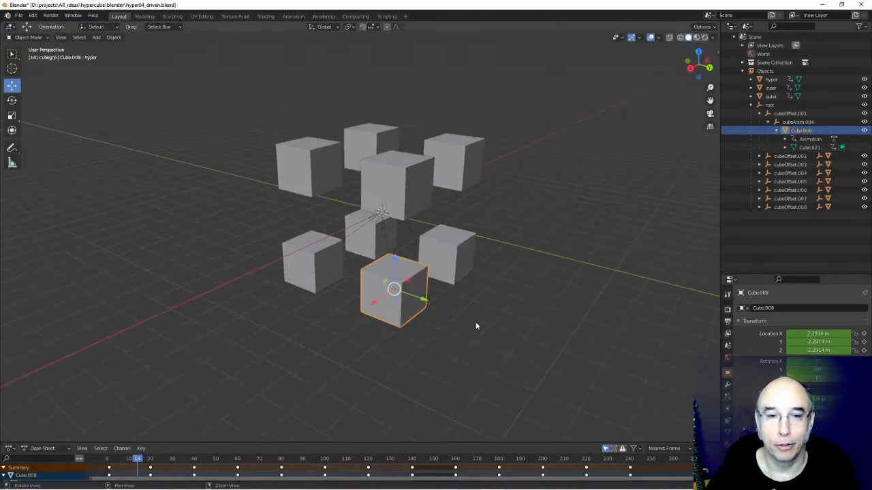
scroll(477, 326, "up", 3)
scroll(477, 326, "down", 2)
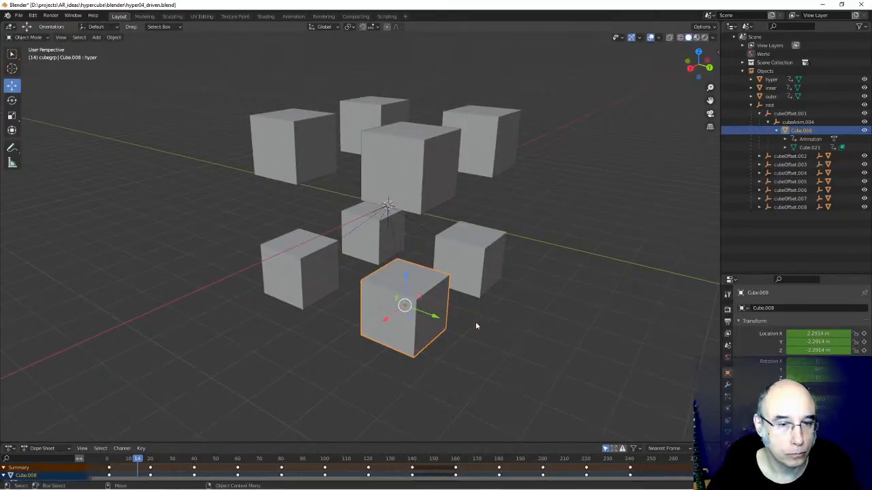
- Set the current frame to 18 and deselect Cube.008
mouse_move(141, 461)
left_mouse_down()
mouse_move(121, 461)
mouse_move(199, 470)
mouse_move(109, 468)
mouse_move(147, 468)
left_mouse_up()
left_click(552, 334)
mouse_move(552, 334)
middle_mouse_down()
mouse_move(532, 340)
mouse_move(537, 332)
middle_mouse_up()
scroll(537, 332, "down", 4)
scroll(538, 332, "down", 1)
left_click_drag(538, 332, 435, 339, "alt")
scroll(430, 339, "up", 3)
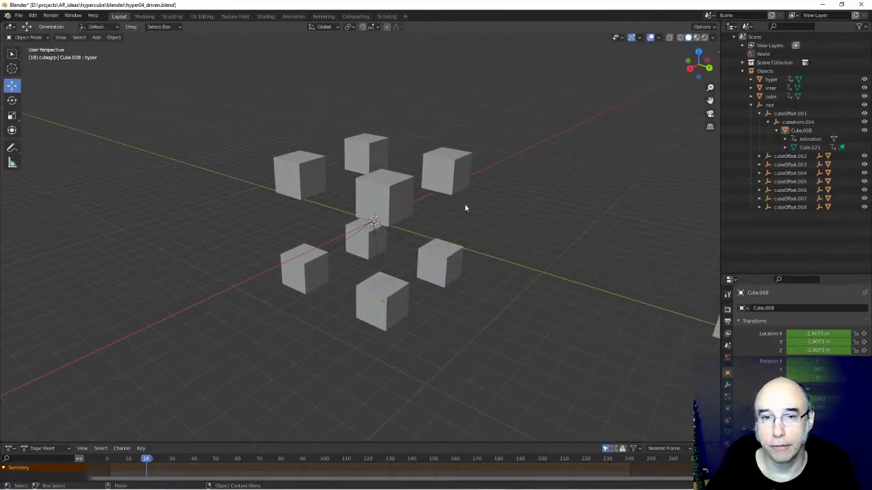
- Try deleting the empties cubeOffset.002 to cubeOffset.008 under root, and undo the deletion
left_click(760, 114)
left_click(787, 122)
left_click(781, 171, "shift")
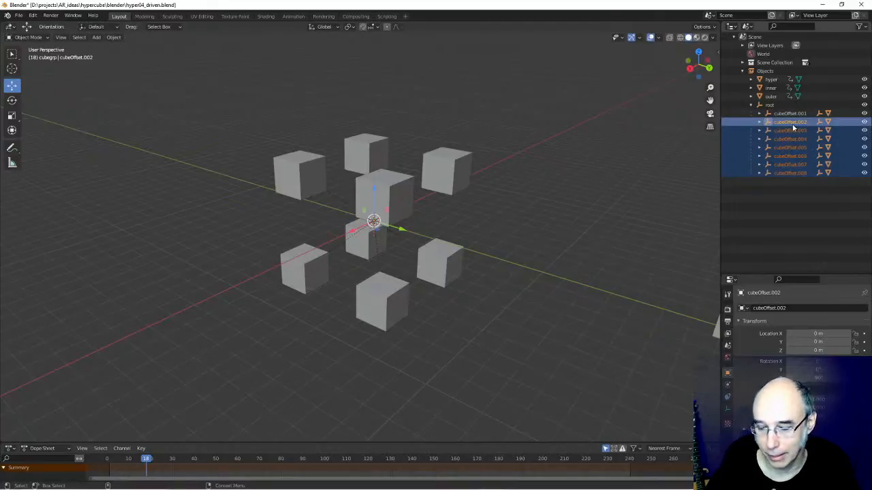
key("x")
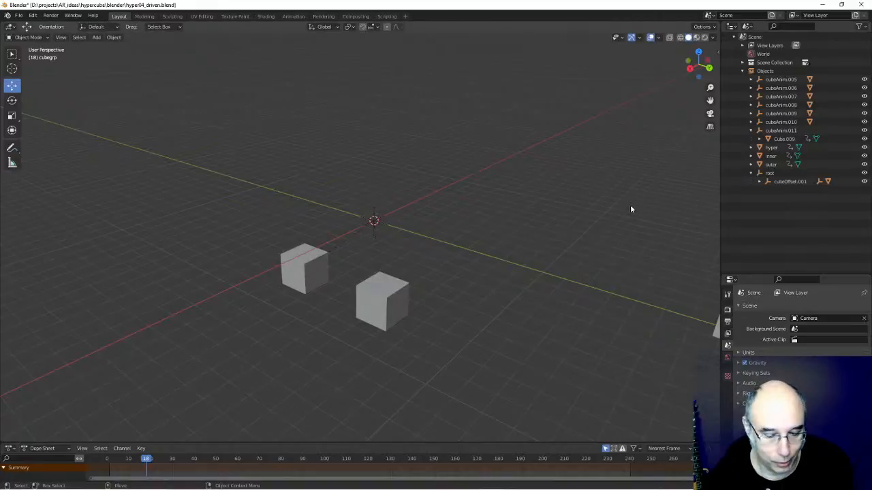
key("ctrl+z")
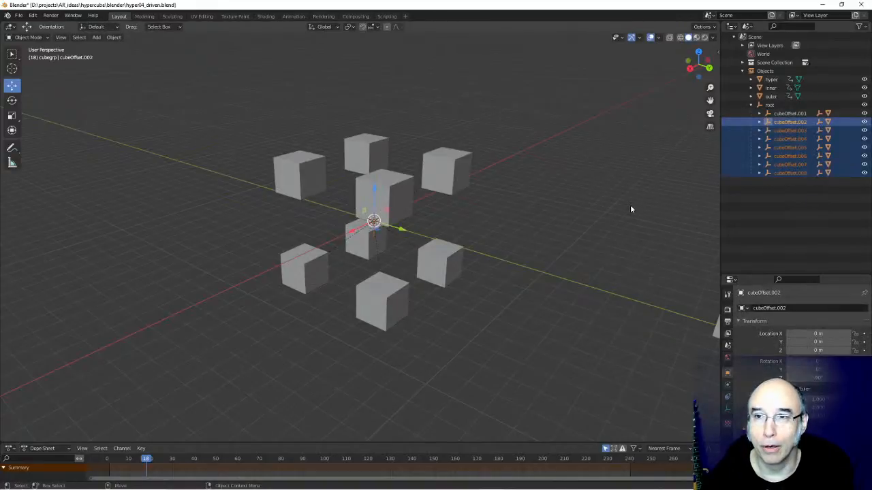
- Select only cubeOffset.002, switch the Outliner display mode to View Layer, and return it to Scenes
left_click(791, 132)
left_click(795, 124)
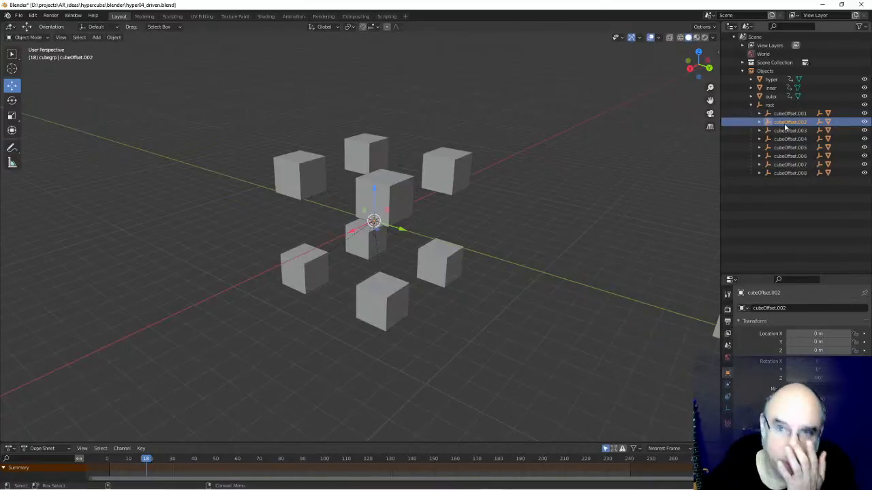
left_click(748, 27)
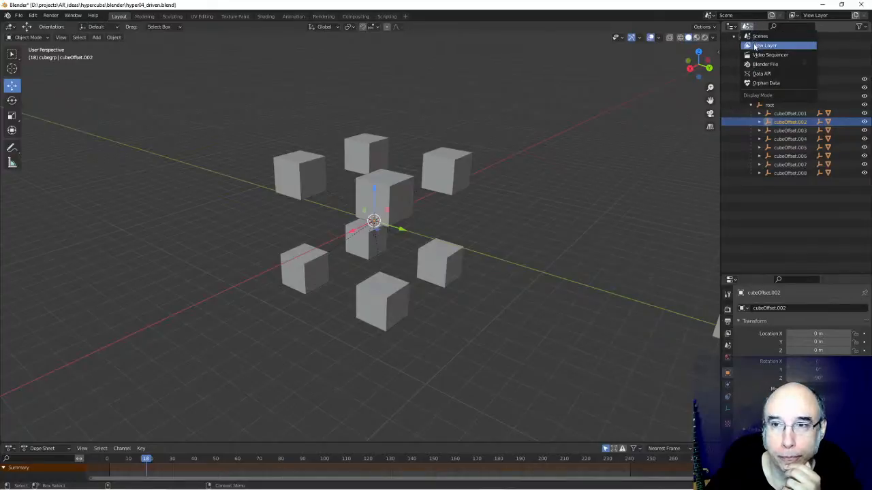
left_click(756, 46)
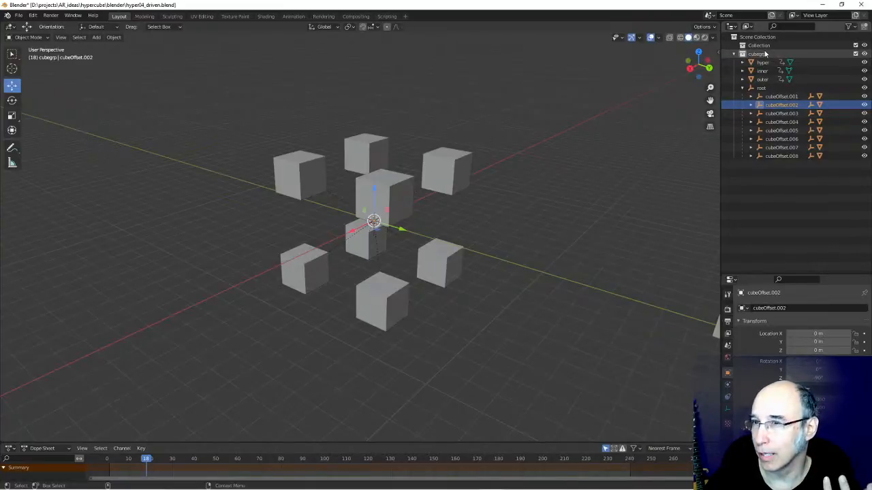
left_click(748, 27)
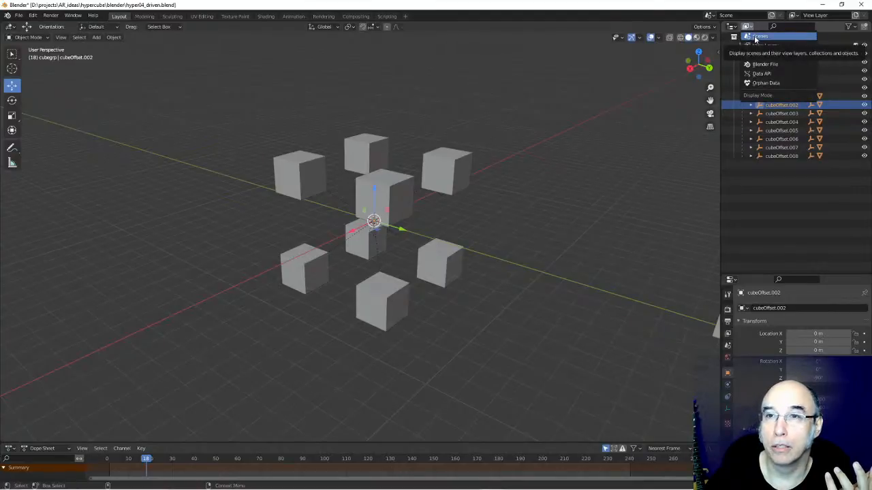
left_click(755, 37)
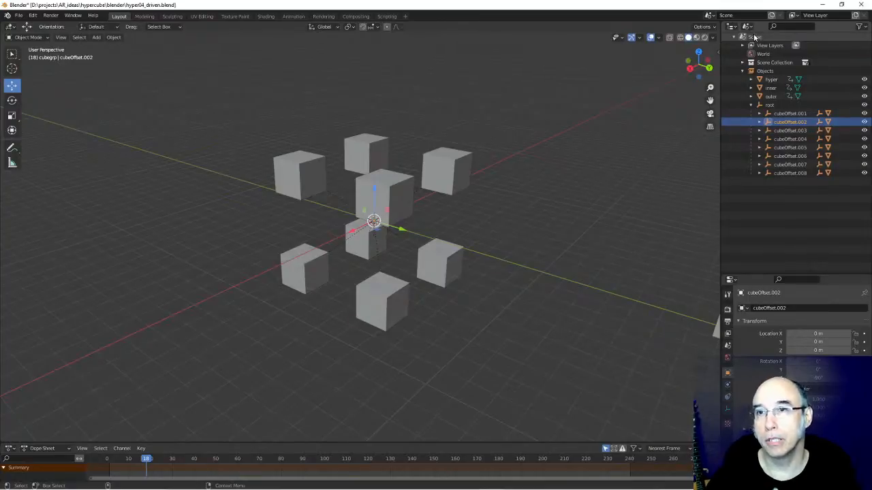
left_click(749, 27)
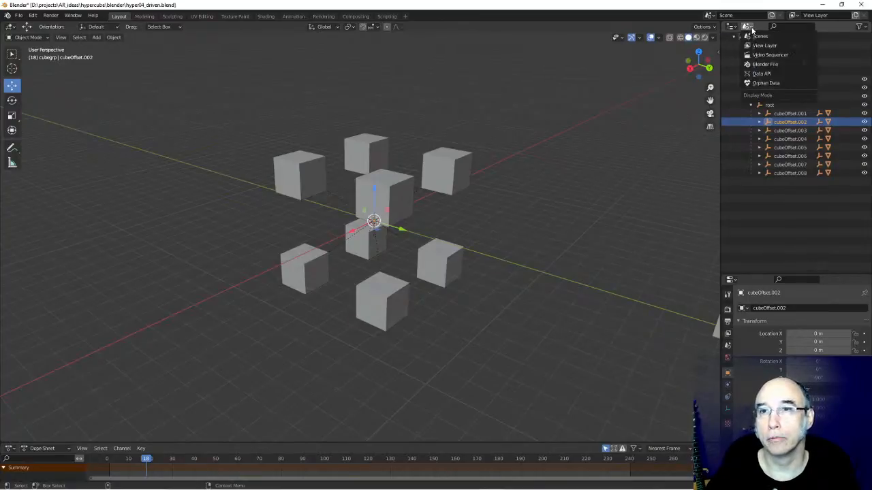
- Select root and examine the cubeOffset.001 branch down to Cube.008, then collapse the branch
left_click(768, 105)
left_click(760, 114)
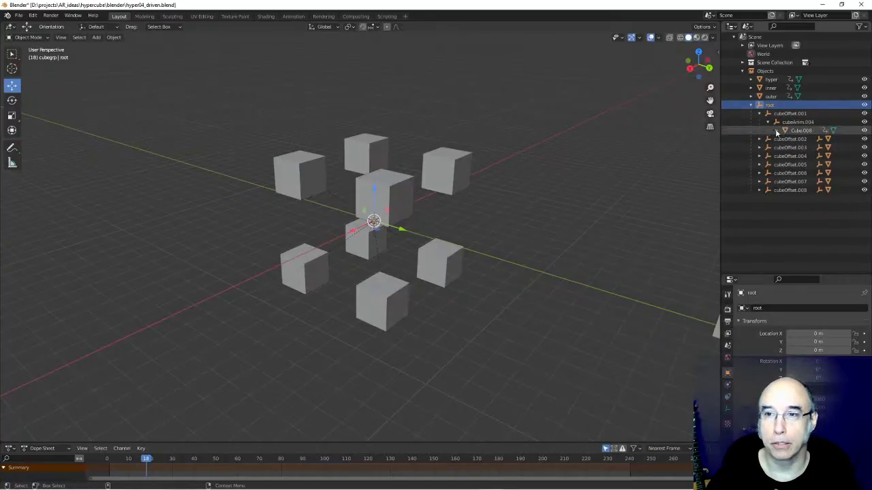
left_click(776, 130)
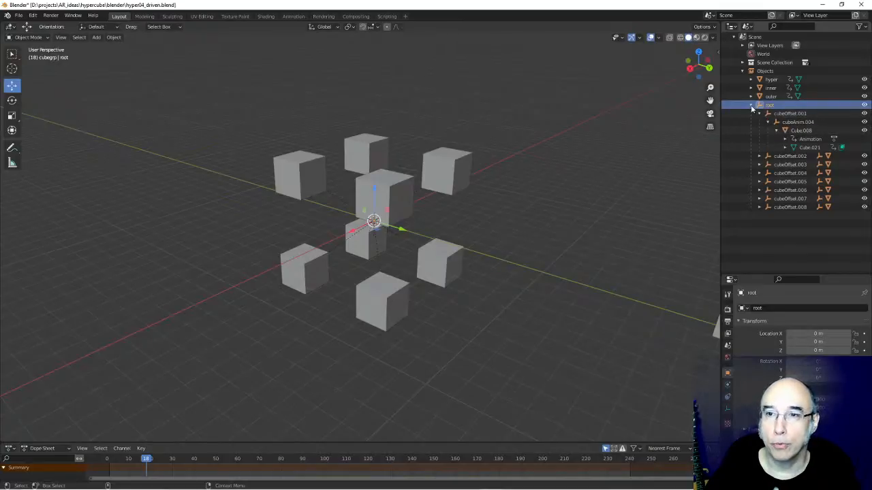
left_click(760, 114)
- Delete cubeOffset.002 through cubeOffset.008 under root together with their hierarchies
left_click(782, 121)
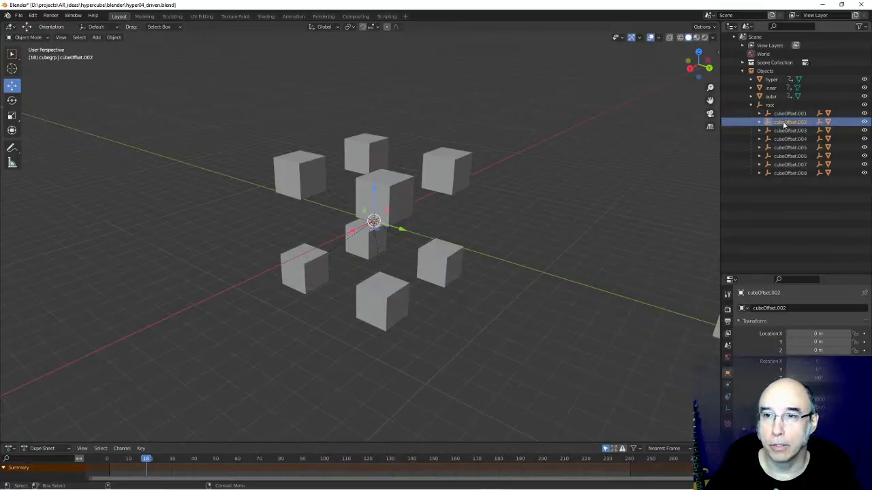
left_click(790, 175, "shift")
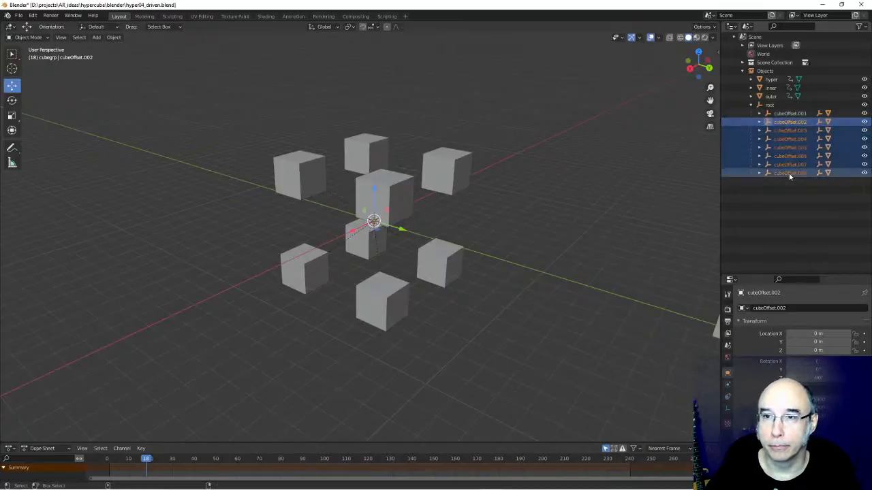
right_click(788, 124)
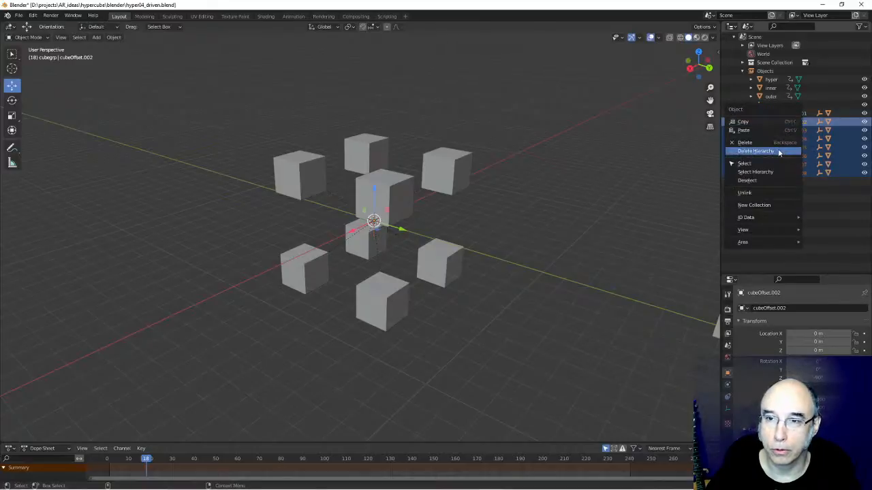
left_click(779, 151)
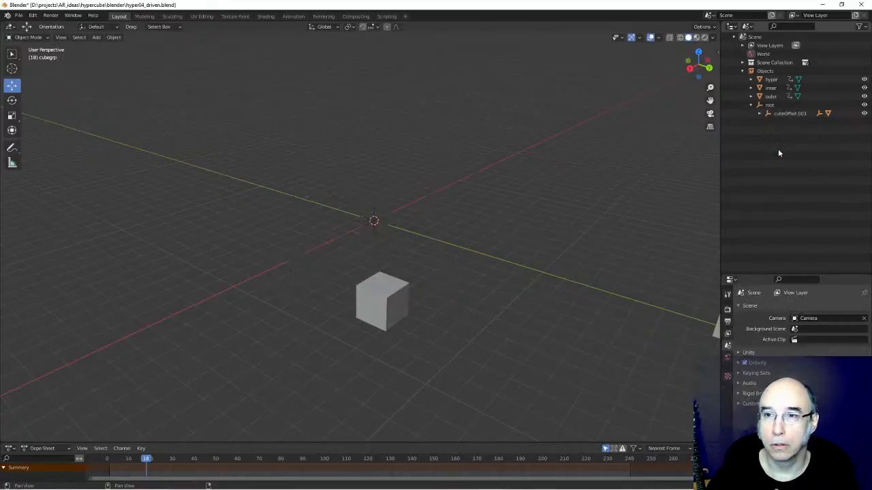
- Expand the cubeOffset.001 branch, scrub the timeline to examine the remaining cube's motion, and return to frame 18
left_click(760, 113)
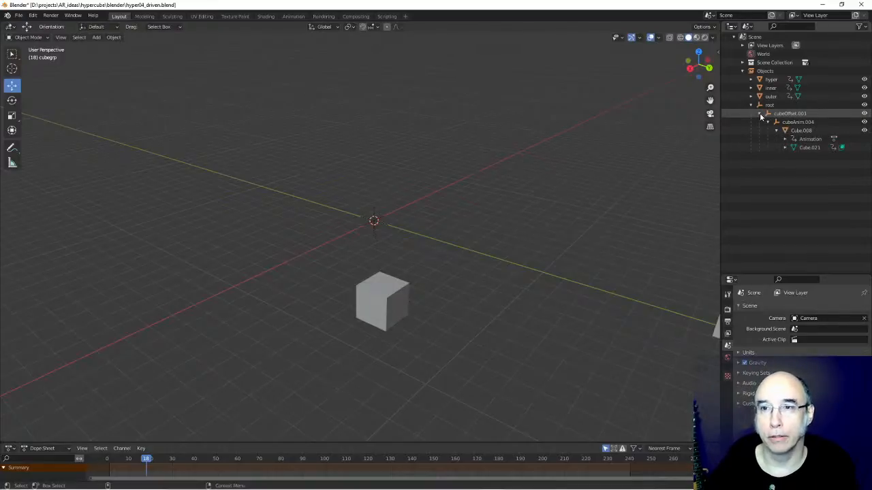
left_click(761, 114)
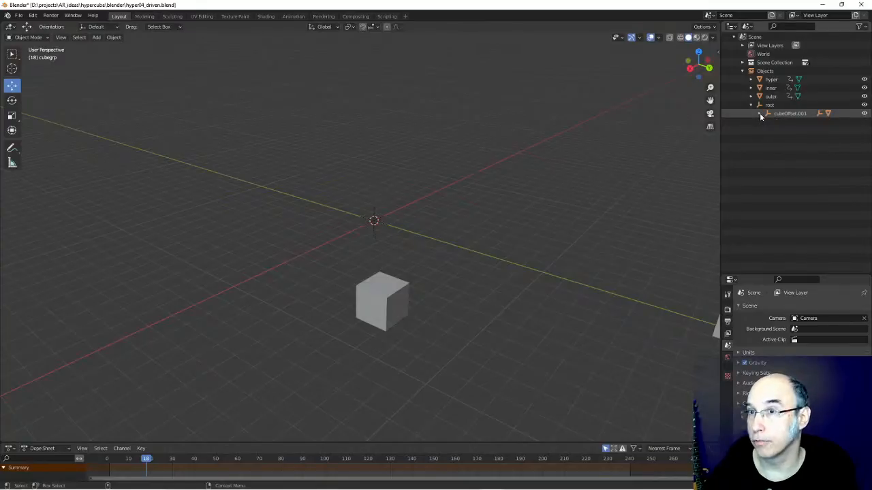
left_click(760, 114)
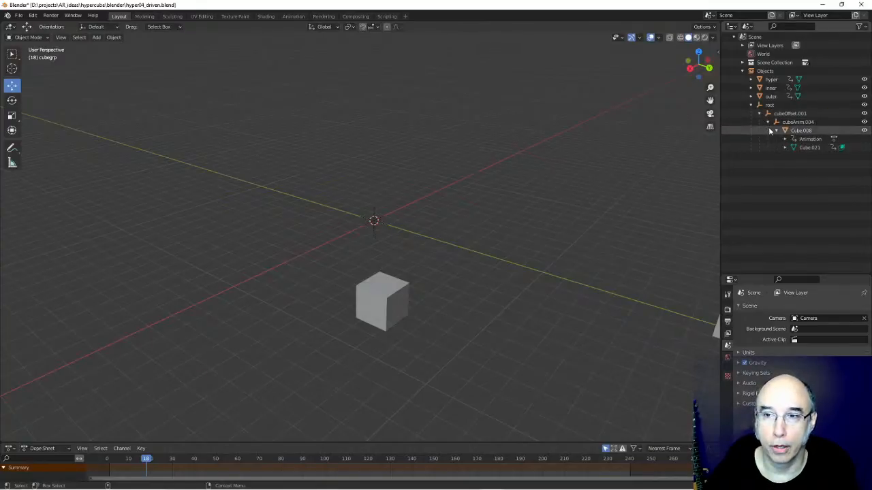
left_click_drag(148, 462, 187, 467)
middle_click_drag(347, 354, 641, 336)
left_click_drag(188, 464, 148, 470)
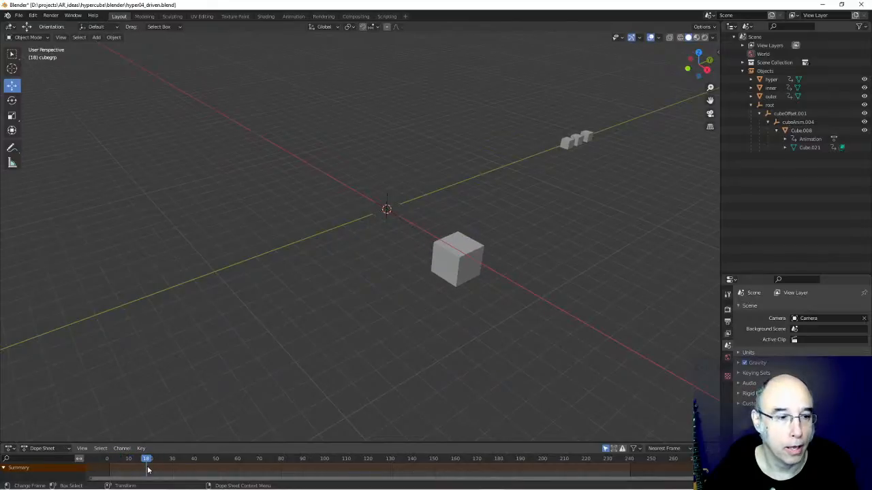
- Select Cube.008, show its mesh data in an enlarged Properties editor, and select the corner shape key
left_click(449, 267)
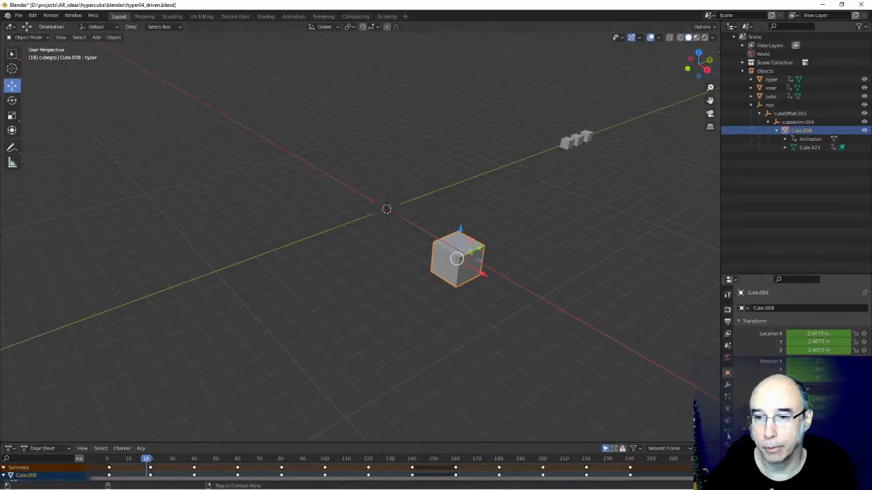
left_click(728, 435)
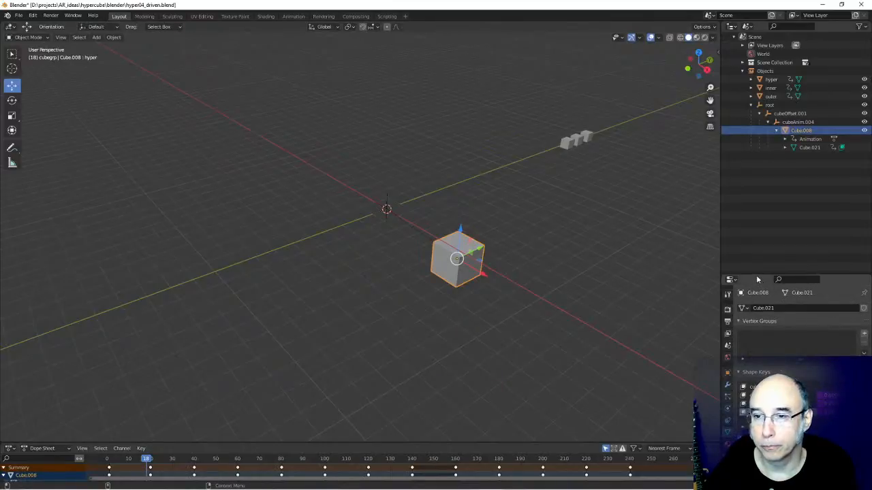
left_click_drag(758, 277, 763, 195)
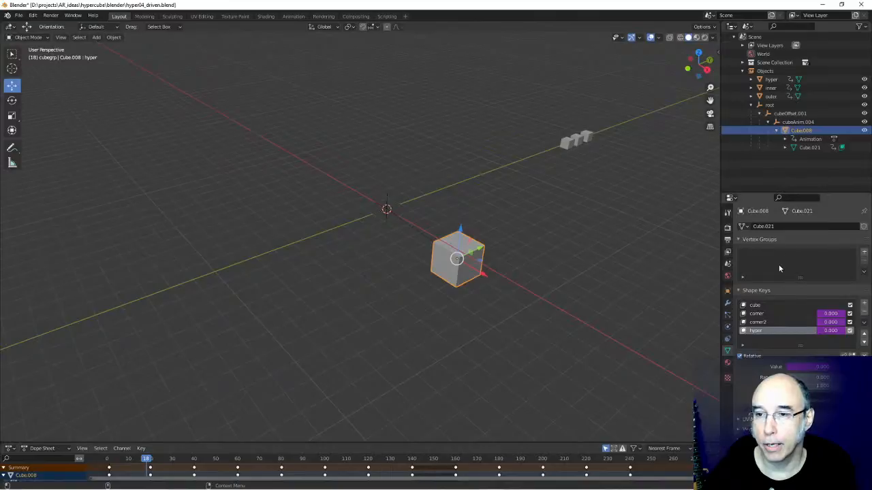
left_click(763, 320)
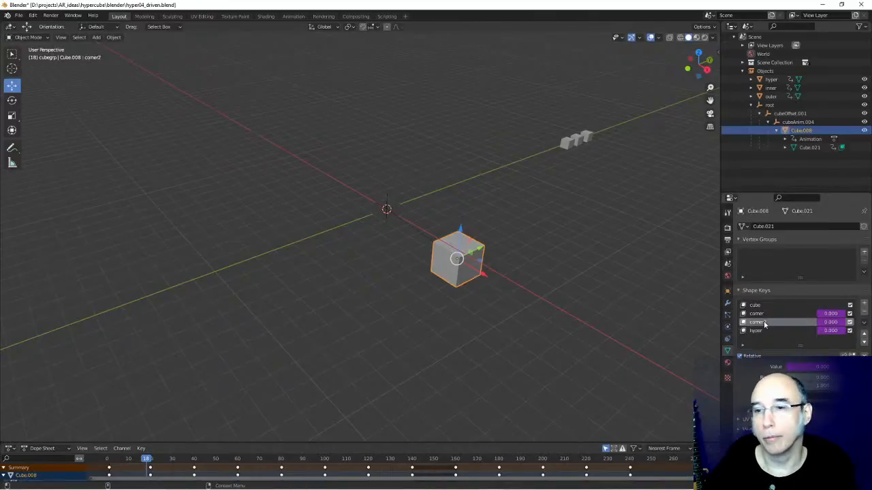
left_click(760, 315)
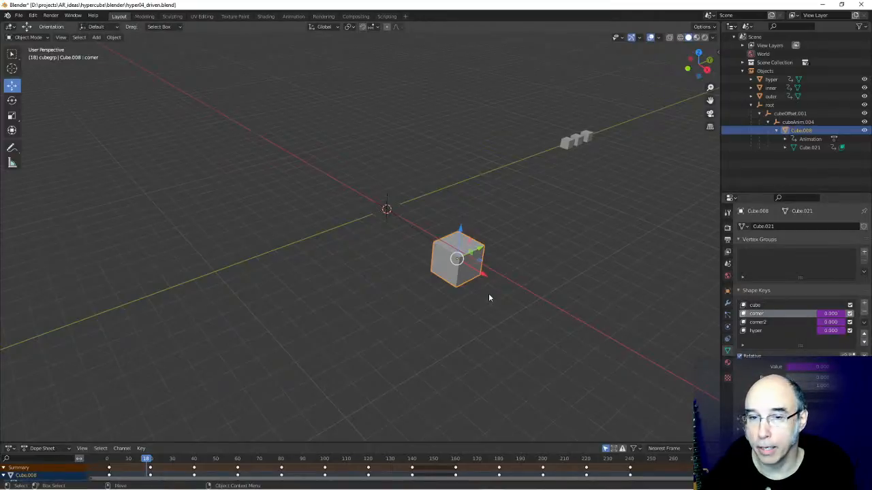
- Try to edit the value of Cube.008's corner shape key, and deselect the cube
left_click_drag(479, 317, 488, 312, "alt")
scroll(488, 312, "up", 5)
scroll(488, 312, "down", 1)
middle_click_drag(664, 339, 548, 324, "alt")
left_click_drag(549, 324, 544, 326, "alt")
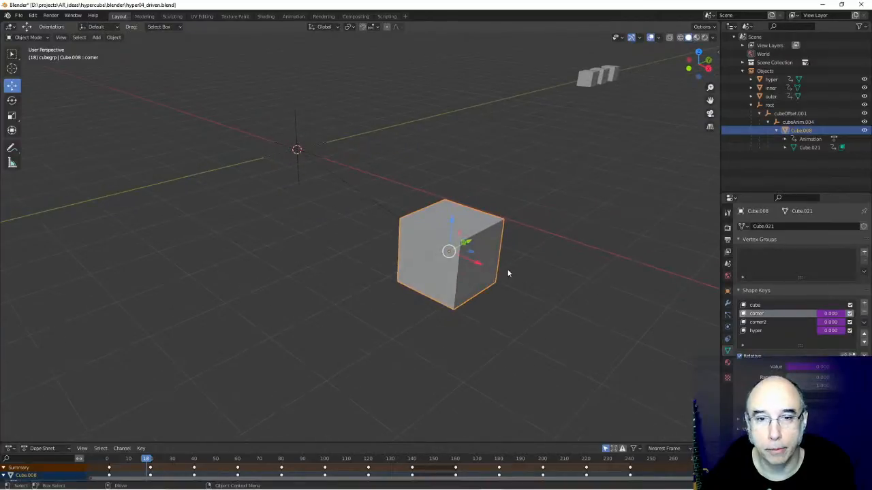
left_click(798, 367)
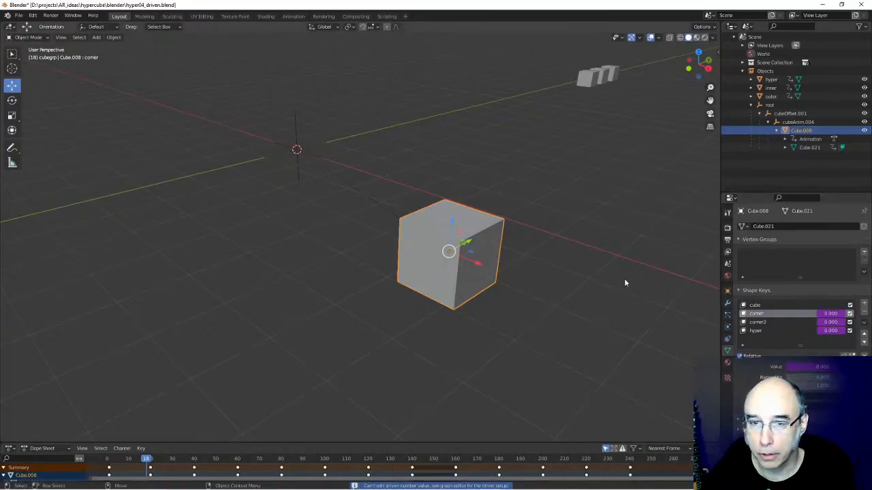
left_click(558, 302)
- Try deleting the three small cubes hyper, inner and outer, undo the deletion, and clear the selection
scroll(552, 289, "down", 3)
middle_click_drag(537, 242, 537, 259, "alt")
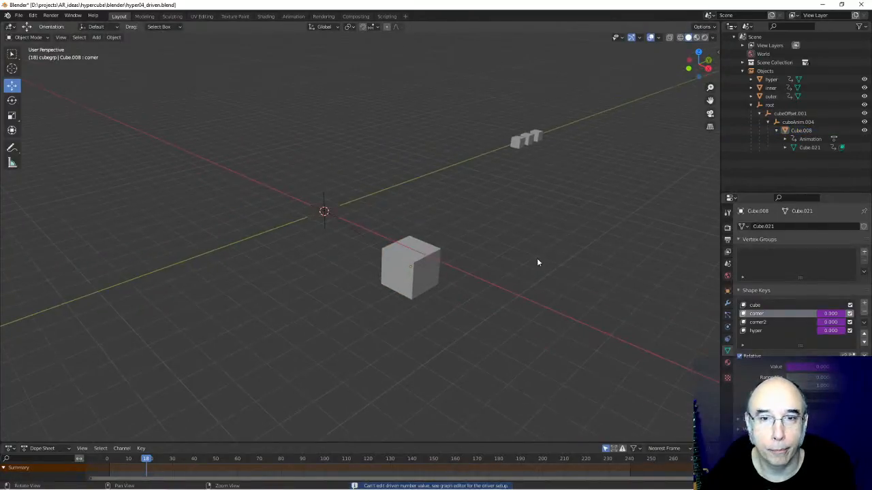
left_click_drag(461, 105, 567, 173)
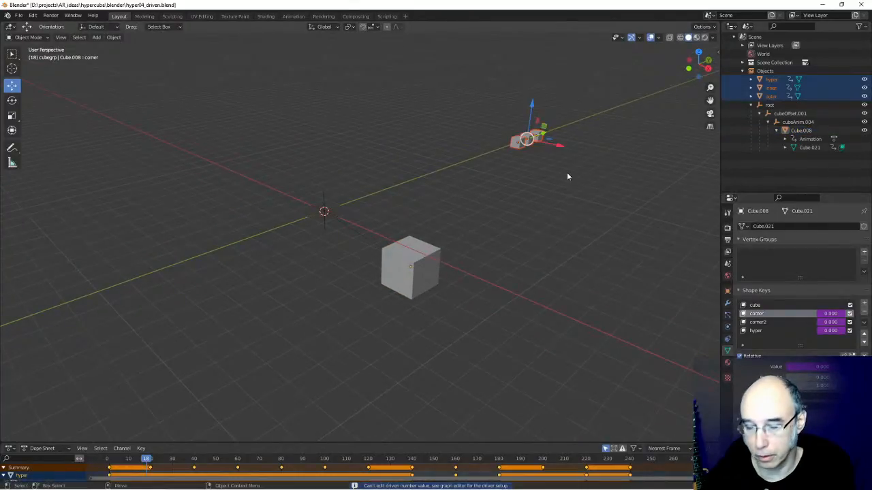
key("Delete")
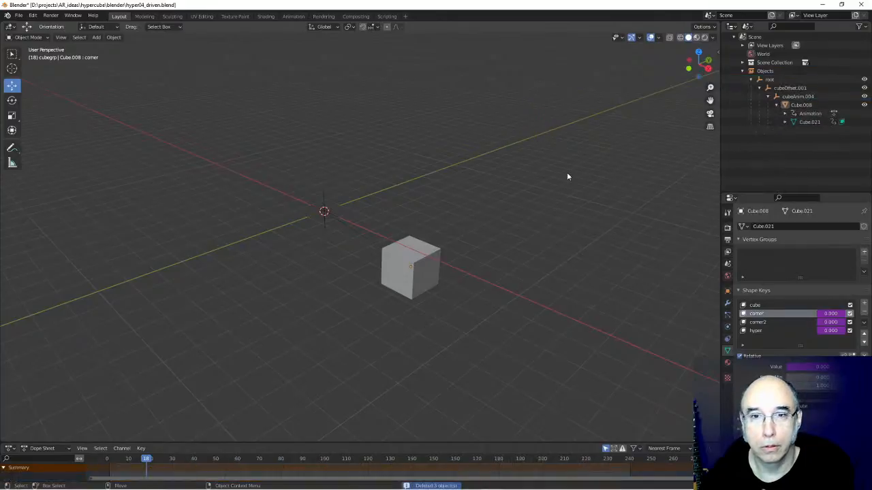
left_click(421, 287)
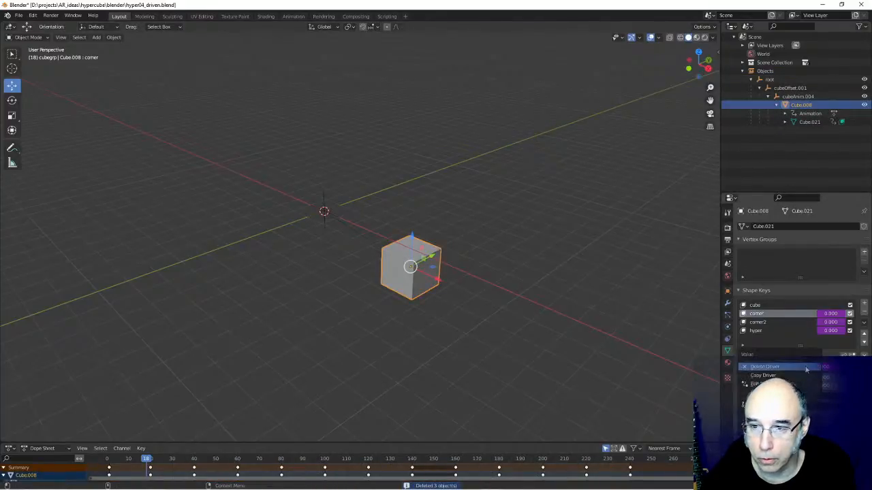
left_click(590, 281)
key("ctrl+z")
key("ctrl+z")
key("ctrl+z")
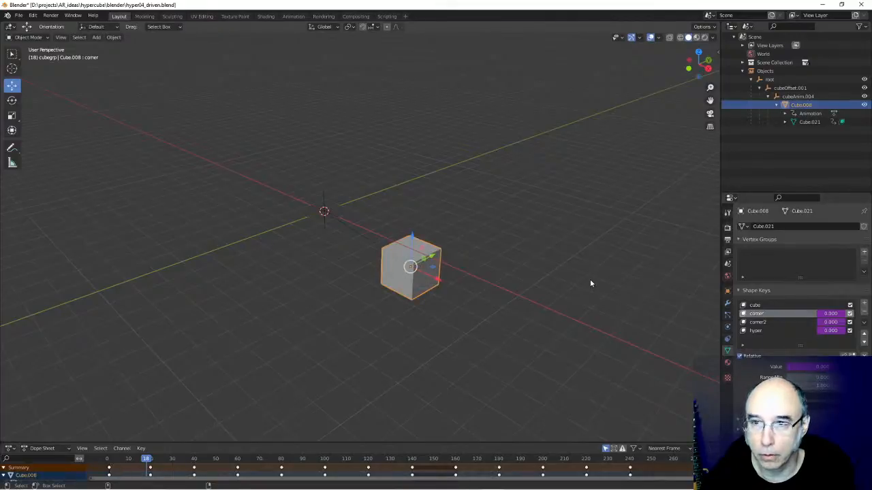
left_click(526, 239)
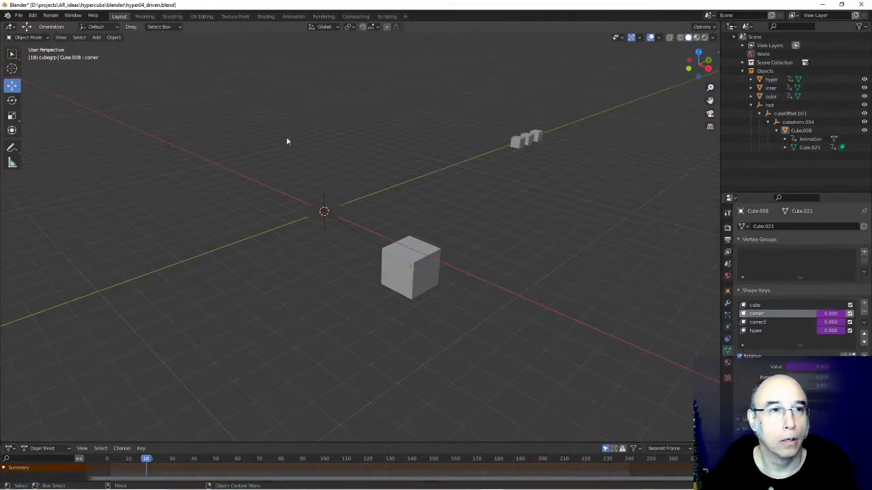
left_click(98, 38)
mouse_move(111, 48)
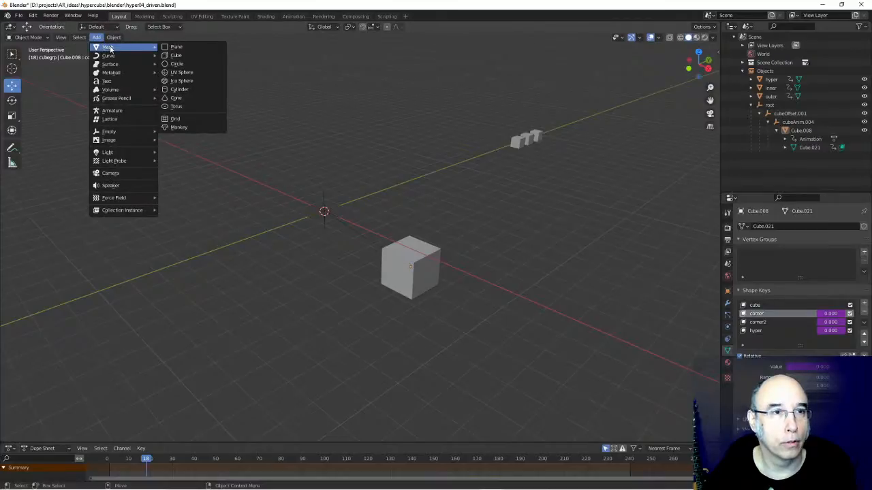
left_click(421, 267)
key("alt+a")
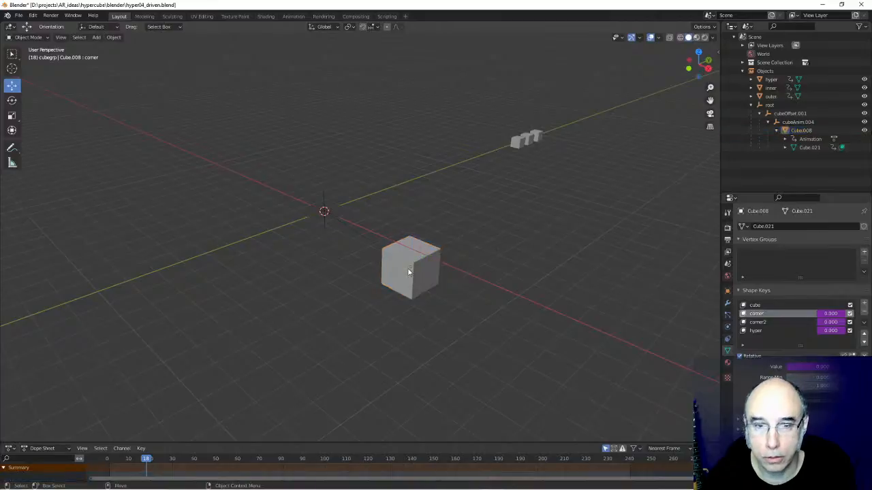
- Delete the driver from the value of Cube.008's corner shape key
left_click(417, 272)
left_click(776, 364)
left_click(488, 242)
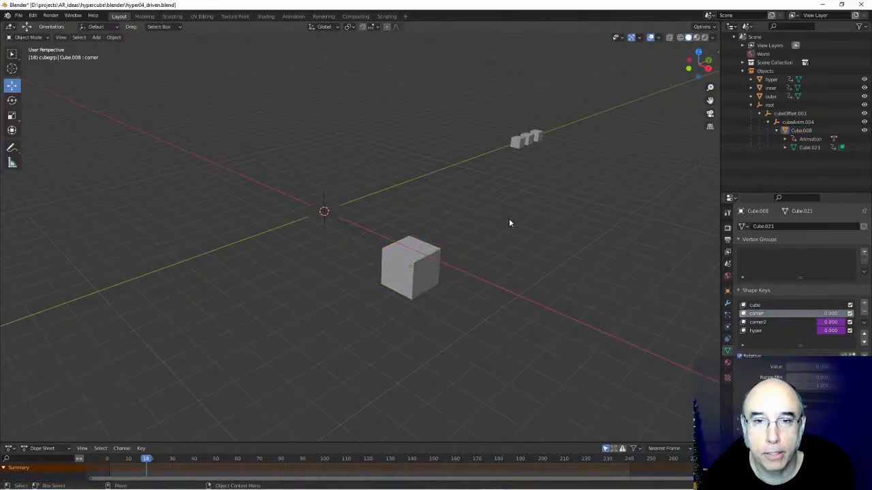
- Delete the drivers from the values of Cube.008's corner2 and hyper shape keys
left_click(427, 265)
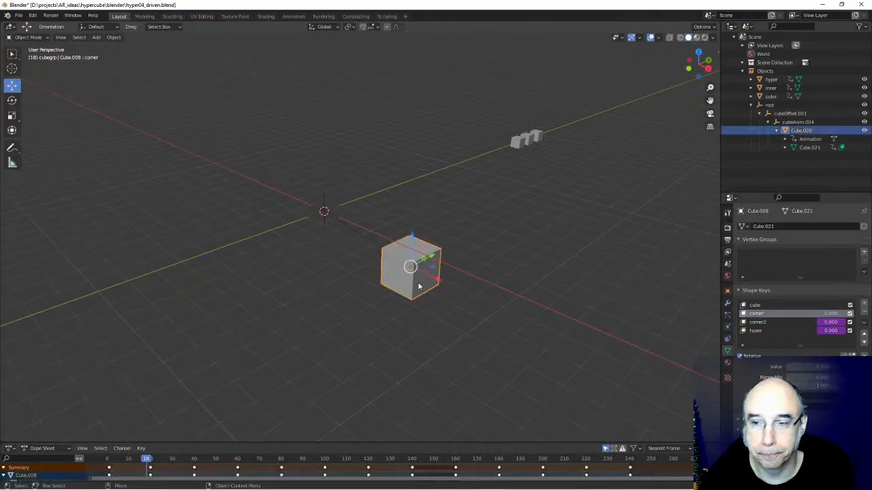
left_click(758, 323)
right_click(804, 368)
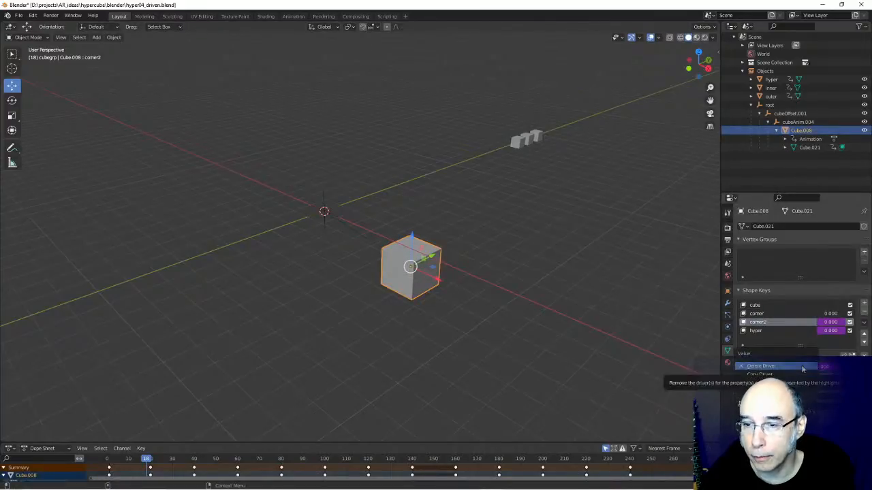
left_click(804, 368)
left_click(756, 331)
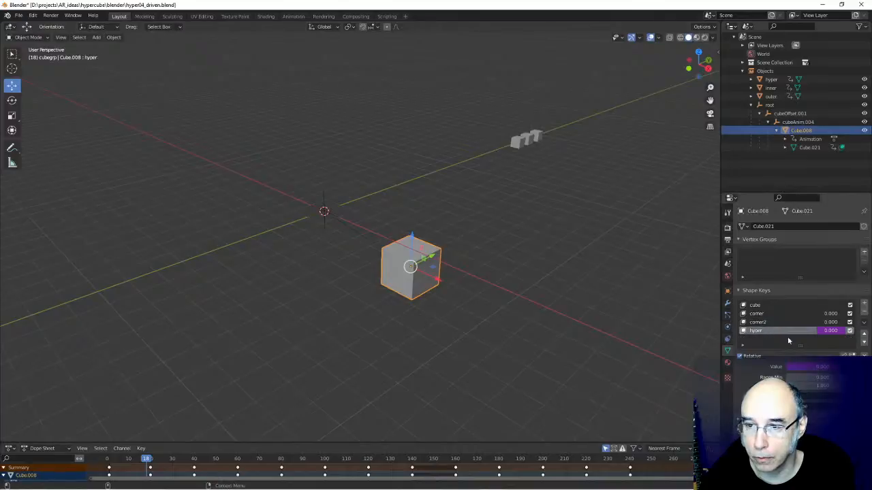
right_click(816, 370)
left_click(774, 367)
left_click(554, 256)
left_click(422, 277)
left_click(517, 146)
left_click_drag(522, 113, 517, 116)
left_click(496, 212)
middle_click_drag(496, 213, 447, 275)
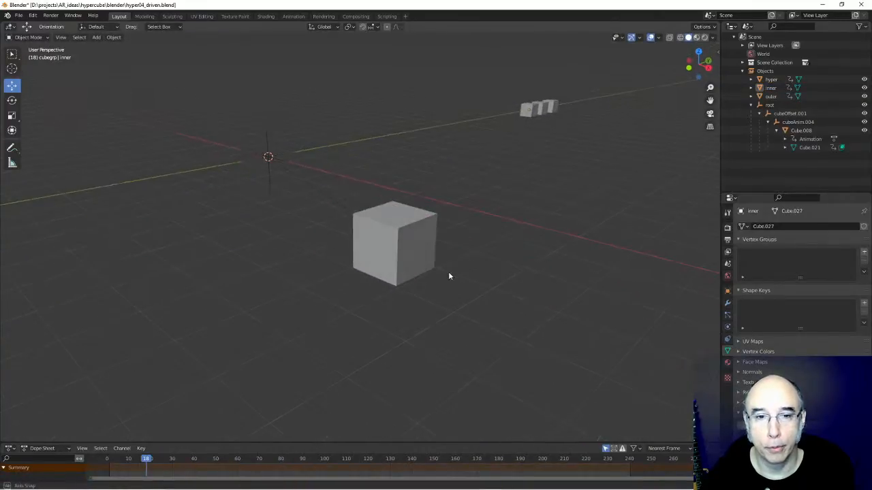
- Select Cube.008 and set its corner2 and corner shape key values to 1.000
left_click(417, 244)
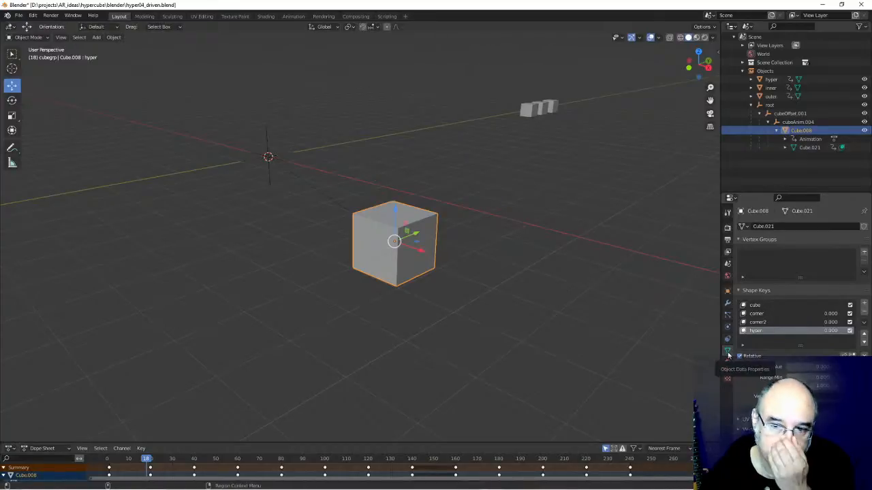
left_click(755, 323)
left_click_drag(792, 368, 833, 368)
middle_click_drag(543, 311, 564, 325)
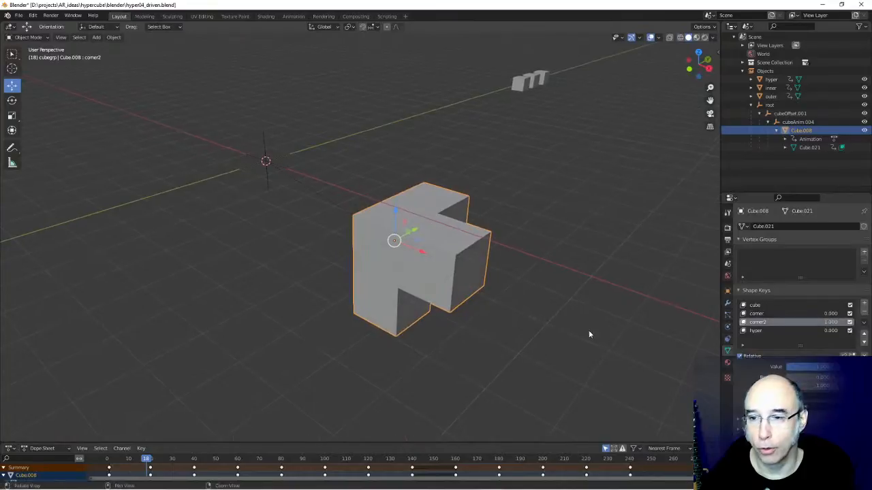
left_click(758, 314)
left_click_drag(789, 368, 834, 368)
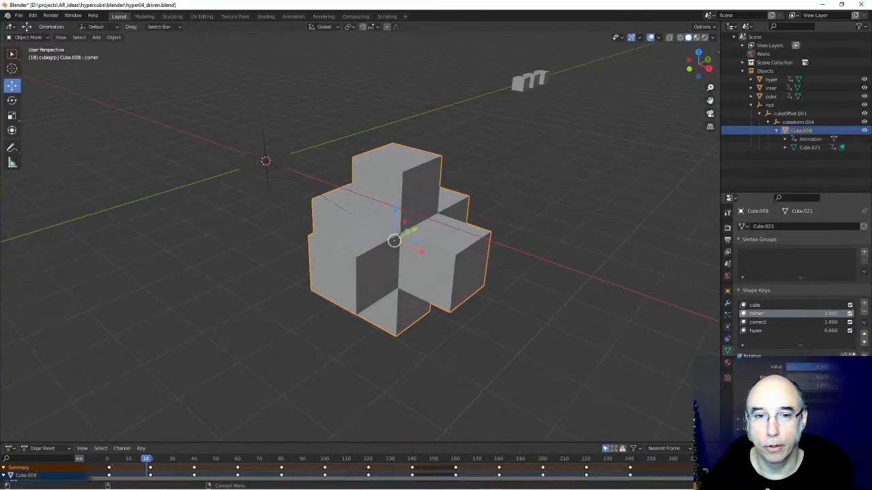
middle_click_drag(395, 290, 301, 301)
- Reset the corner and corner2 shape keys to 0.000 and set the hyper shape key's value to 1.000
left_click_drag(803, 368, 841, 372)
left_click(769, 323)
left_click(783, 330)
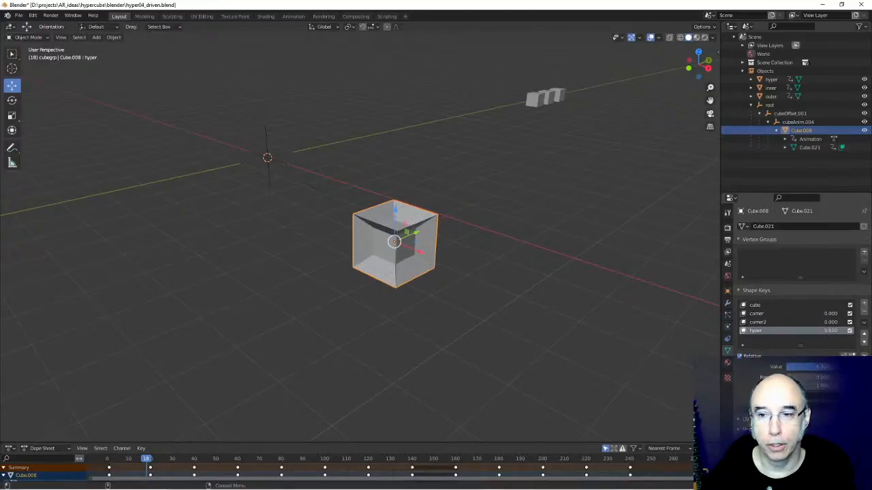
middle_click_drag(380, 325, 468, 345)
scroll(357, 313, "up", 4)
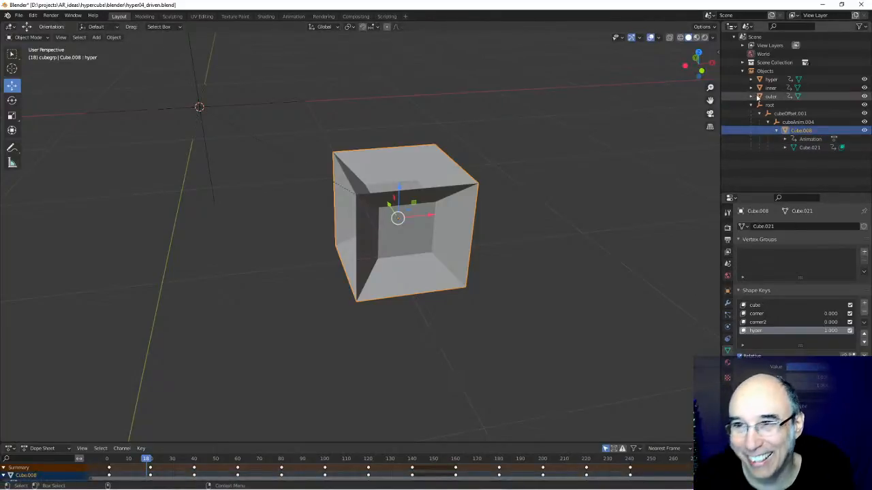
left_click(750, 106)
left_click(751, 106)
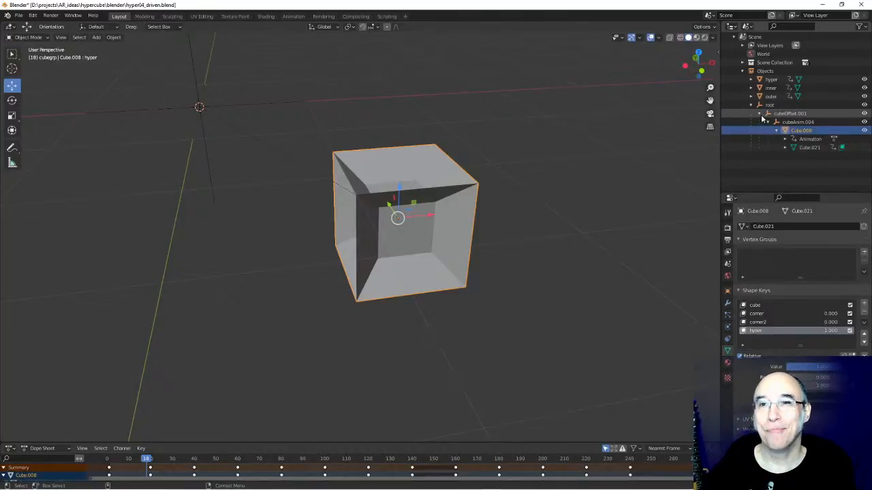
left_click(761, 113)
left_click(760, 113)
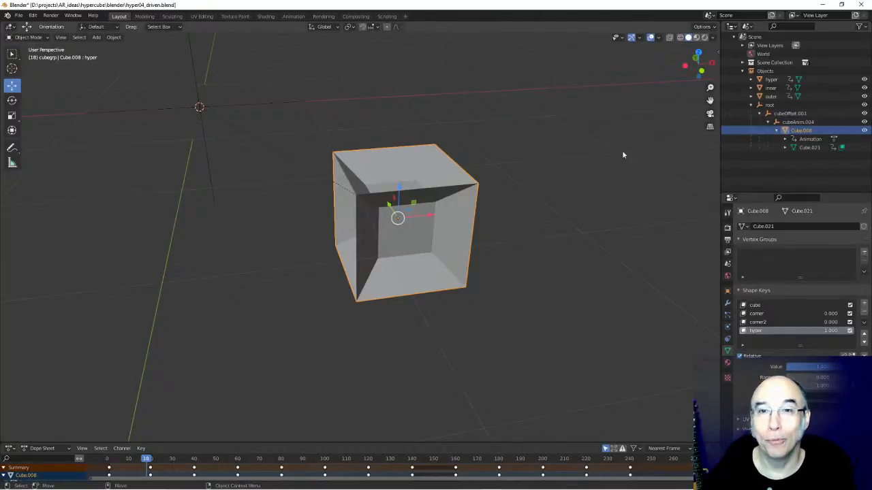
- Deselect Cube.008 and add a new mesh cube at the 3D cursor
left_click(583, 182)
scroll(583, 183, "down", 3)
middle_click_drag(584, 185, 513, 211)
scroll(530, 210, "up", 2)
scroll(531, 210, "down", 3)
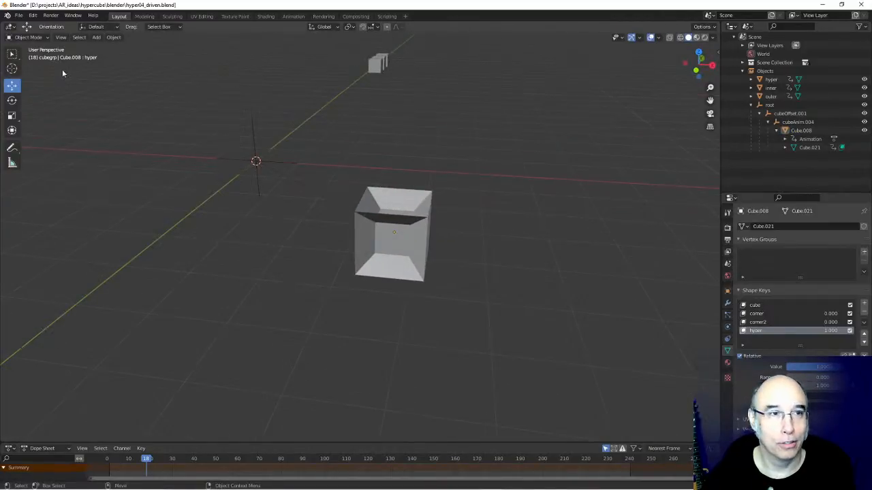
left_click(96, 38)
mouse_move(107, 45)
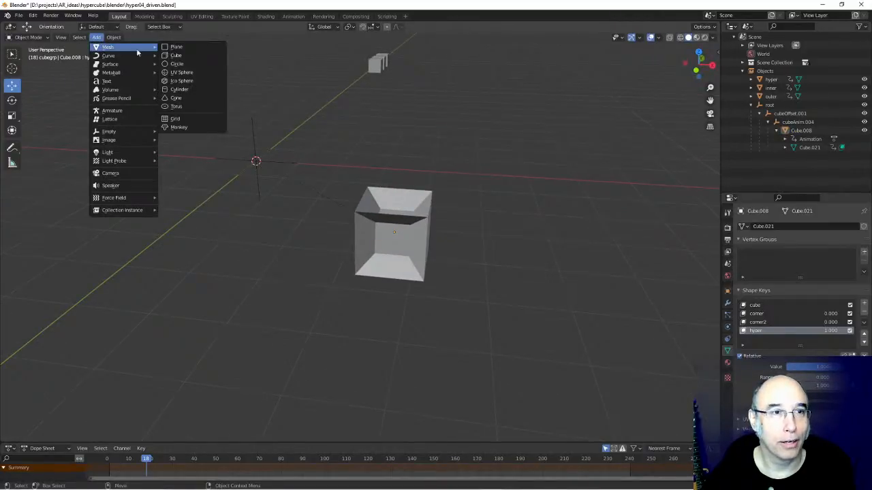
left_click(180, 55)
left_click(315, 165)
- Duplicate the new cube and place the copy about 6.33 m along X, 1.31 m along Y and 0.21 m along Z, leaving the copy selected
left_click(243, 134)
key("shift+d")
left_click(525, 147)
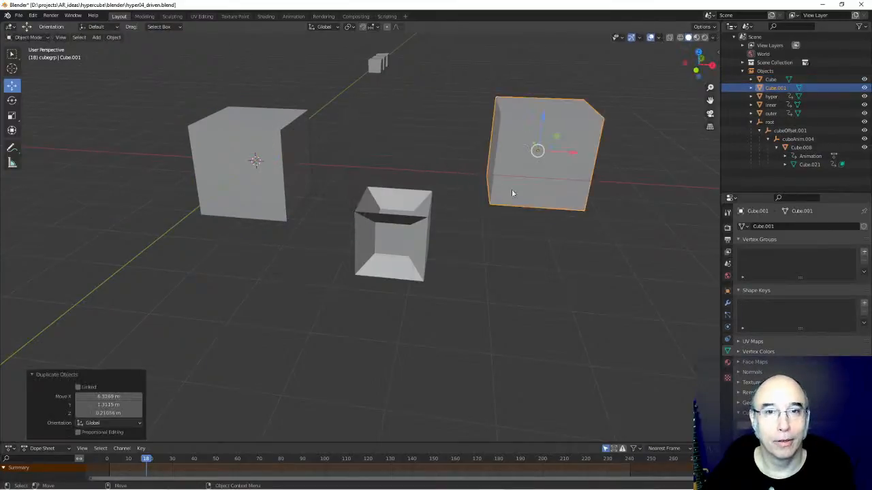
key("alt+a")
left_click(570, 128)
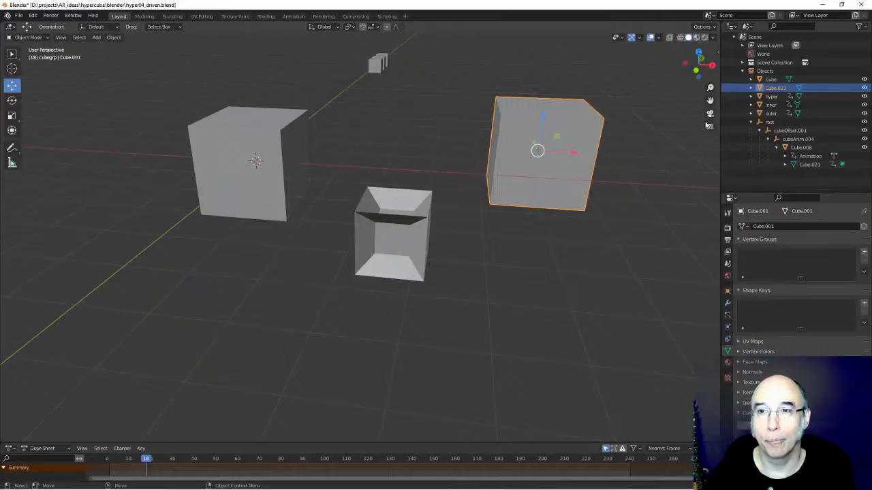
- Try parenting Cube.001 to Cube in the Outliner's object list and undo the parenting
left_click(751, 122)
left_click(751, 88)
left_click(752, 89)
left_click_drag(765, 92, 770, 80)
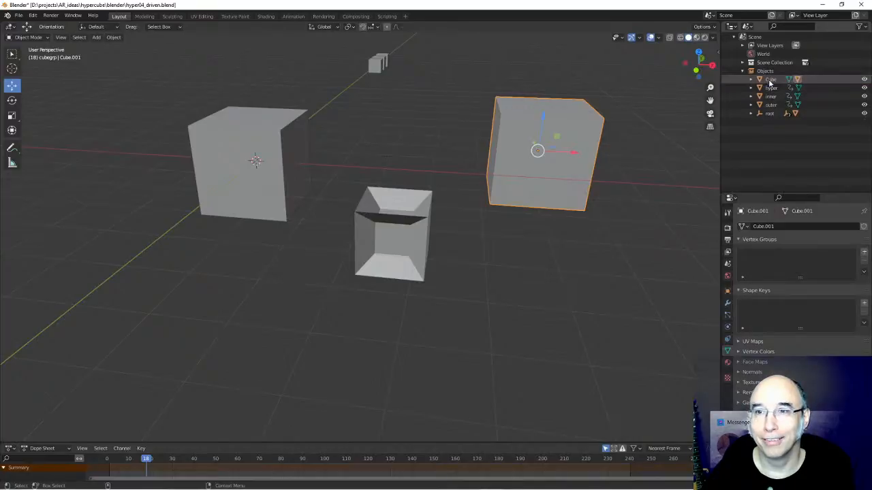
left_click(751, 80)
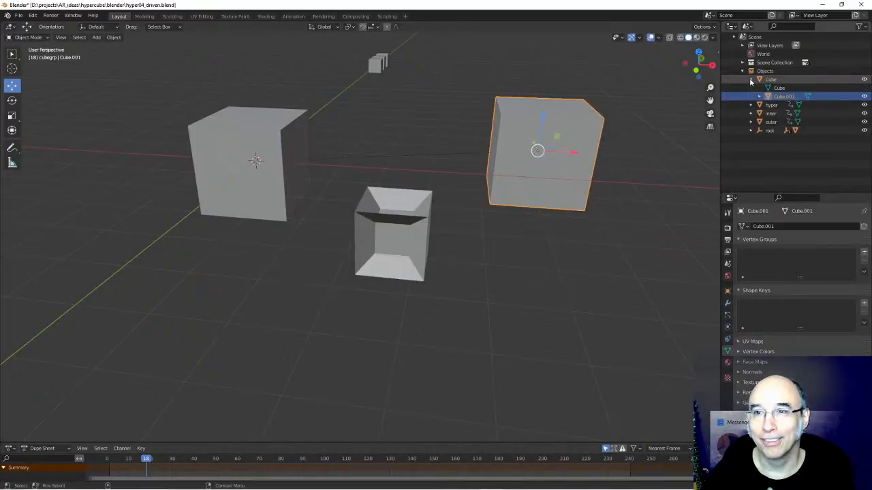
left_click(751, 80)
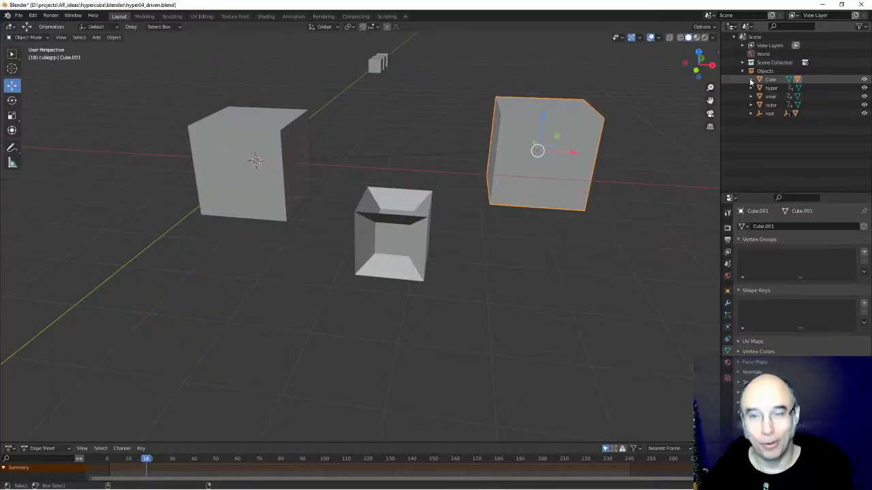
key("ctrl+z")
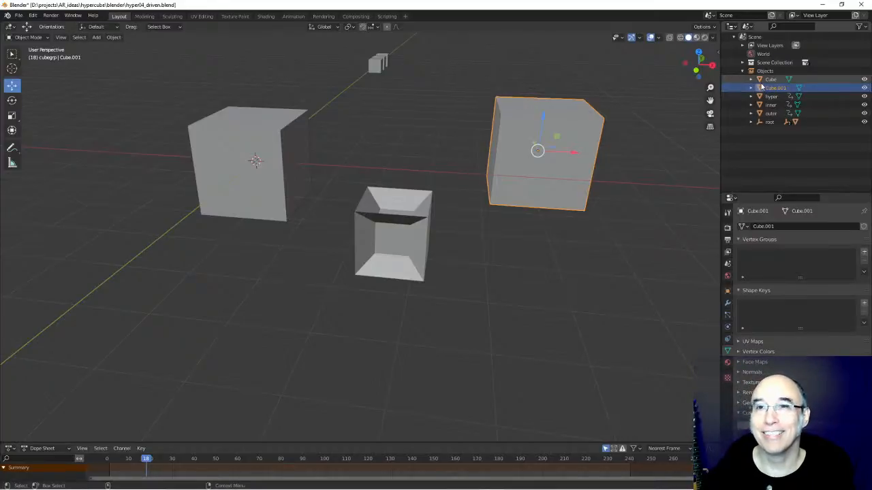
- Switch the Outliner to View Layer display and try to parent Cube.001 to Cube there
left_click(749, 27)
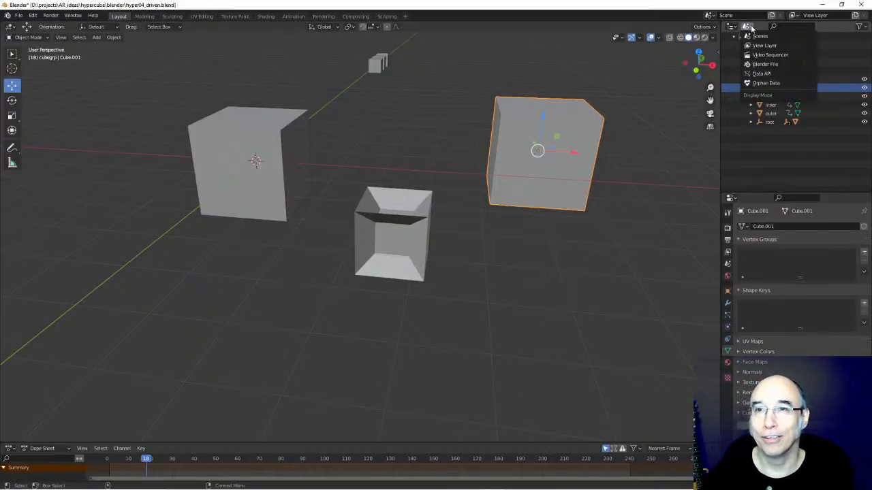
left_click(763, 45)
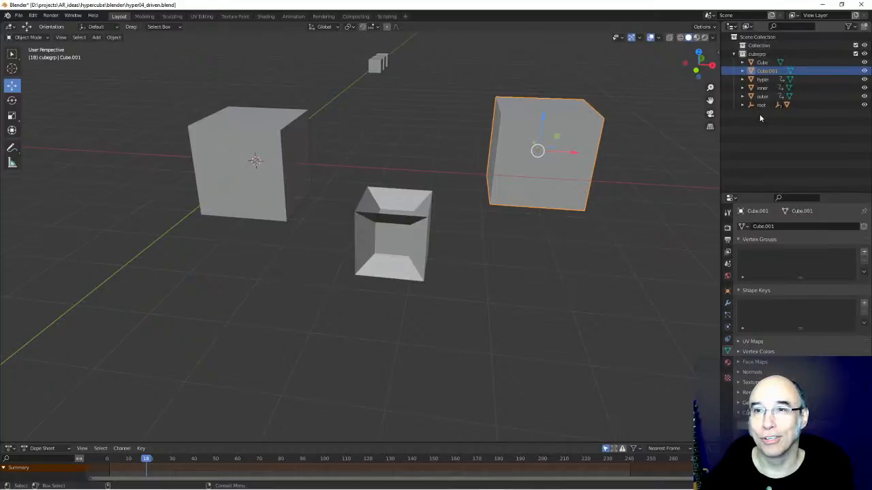
left_click_drag(755, 73, 762, 65)
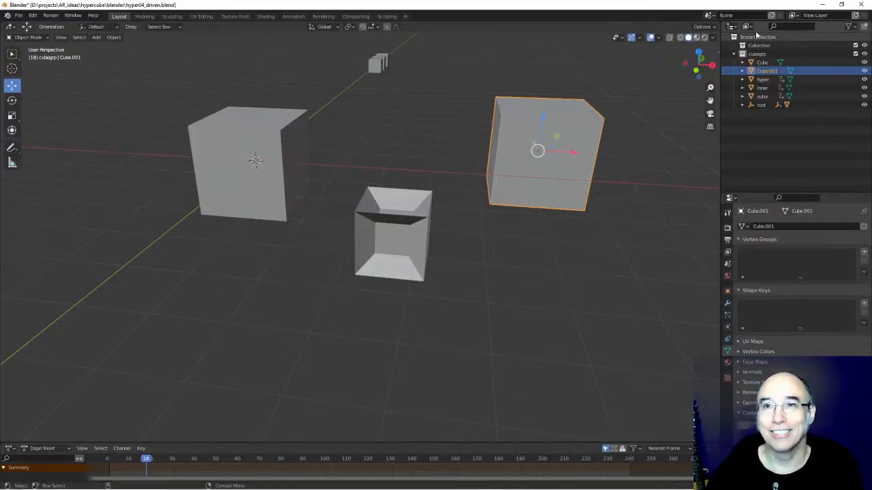
- Return the Outliner to Scenes display and parent Cube.001 to Cube, expanding both in the hierarchy
left_click(749, 27)
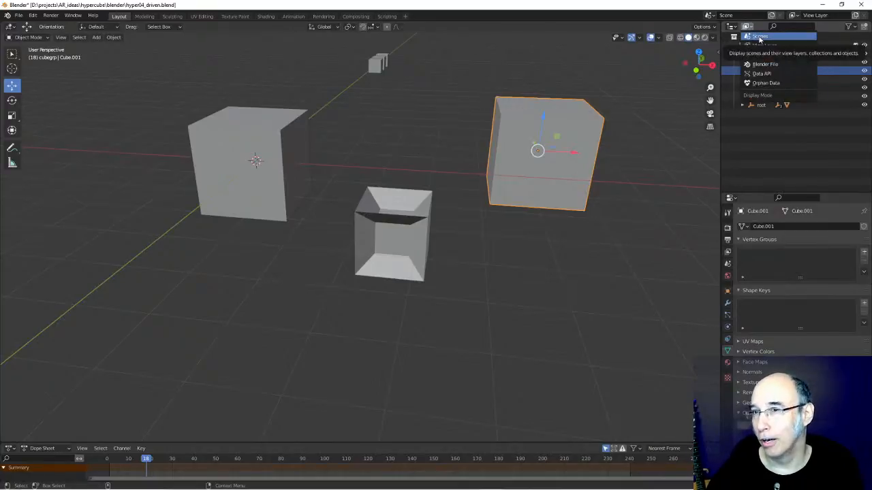
left_click(752, 28)
left_click(752, 27)
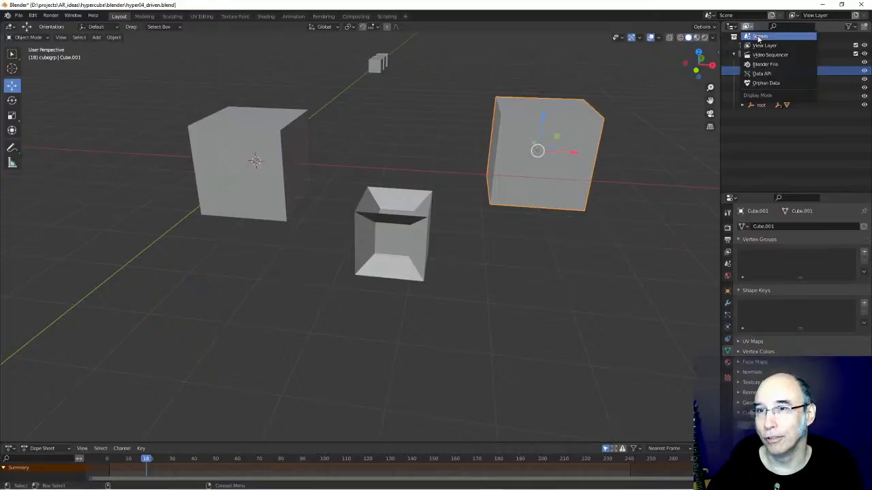
left_click(758, 37)
left_click_drag(762, 91, 762, 83)
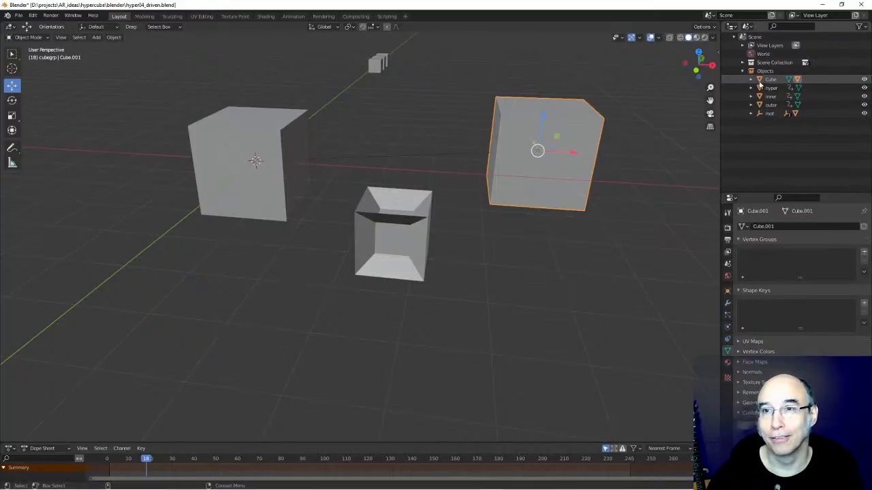
left_click(751, 79)
left_click(759, 96)
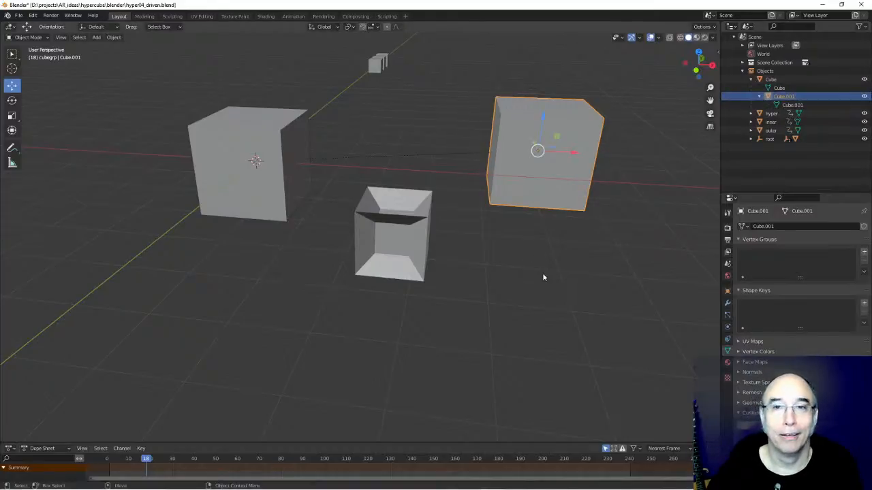
- Select the parent Cube and move it about -0.21 m in X, 0.14 m in Y and 0.37 m in Z
left_click(543, 273)
left_click(770, 80)
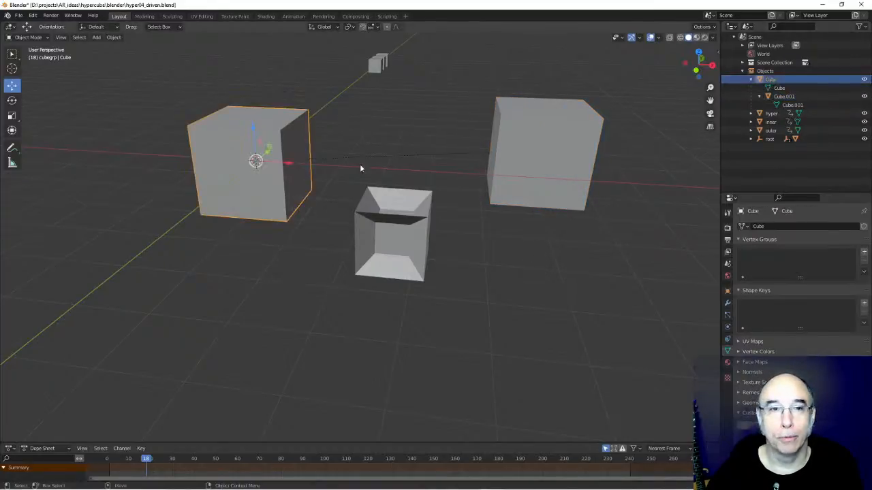
key("g")
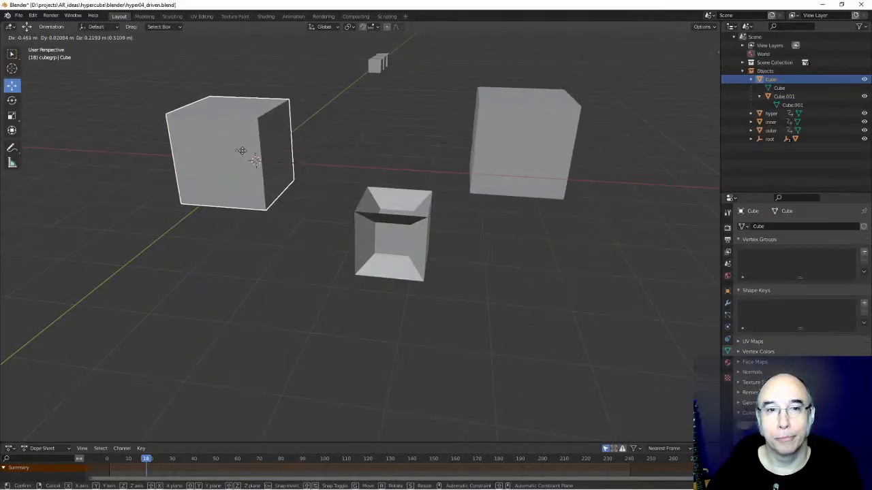
left_click(242, 168)
- Delete only the parent Cube and undo the deletion
middle_click_drag(533, 274, 501, 282)
scroll(536, 292, "down", 4)
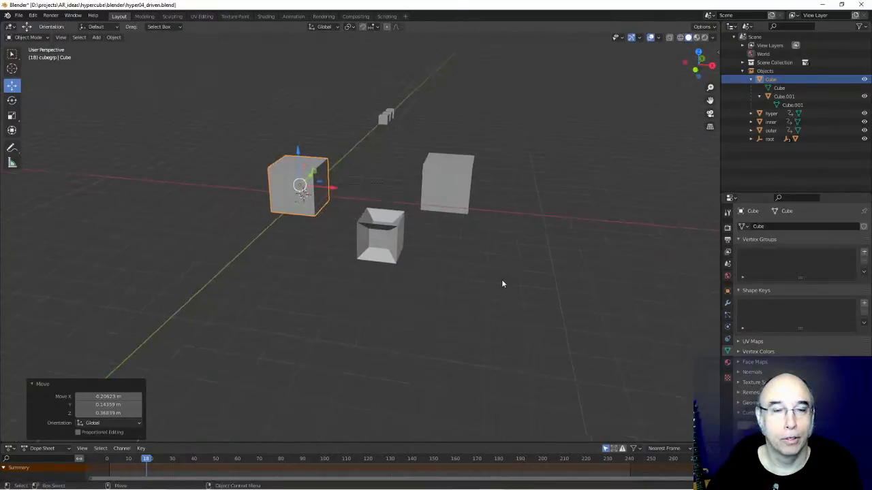
left_click(502, 283)
left_click(315, 173)
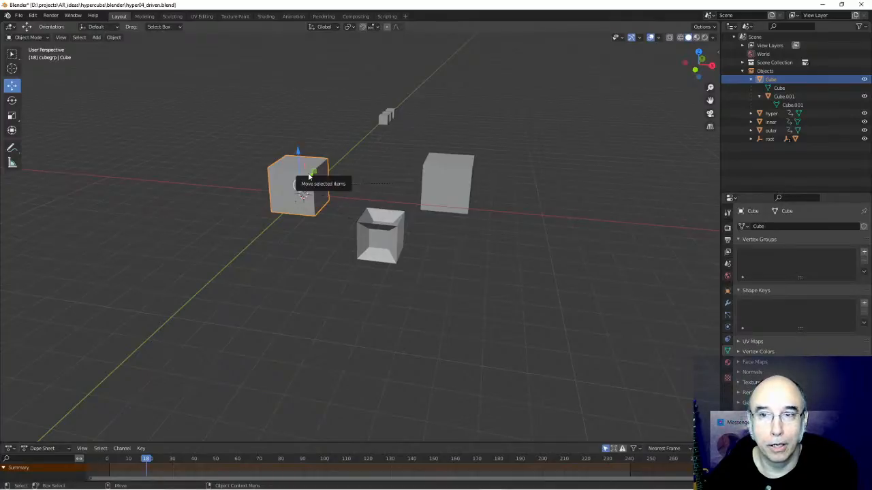
key("Delete")
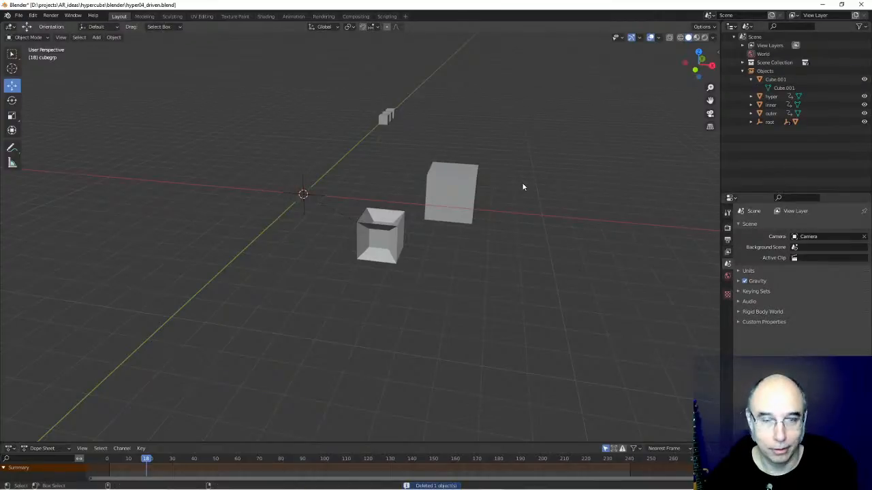
key("ctrl+z")
- Hide only the parent Cube in the viewport and show it again
left_click(751, 79)
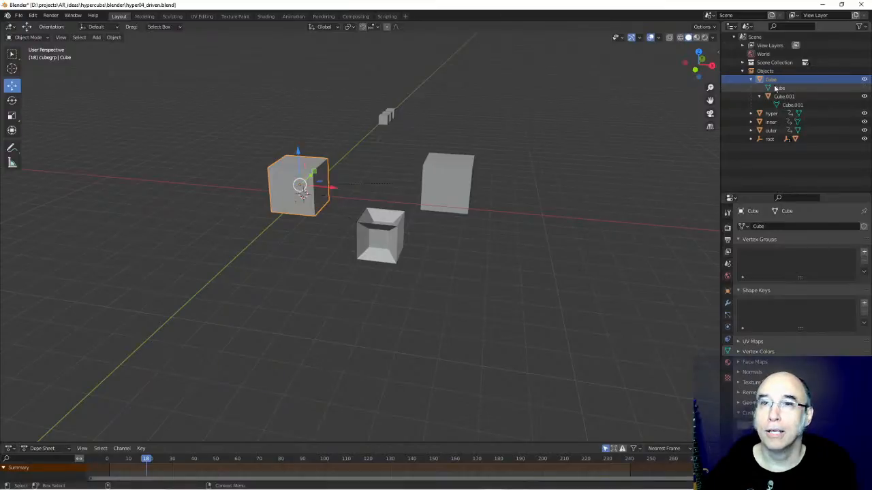
left_click(751, 80)
left_click(751, 79, "shift")
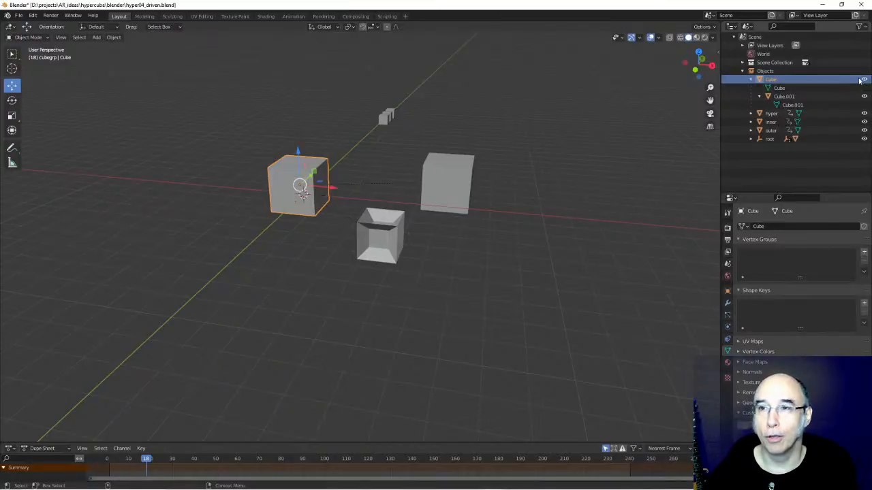
left_click(864, 80)
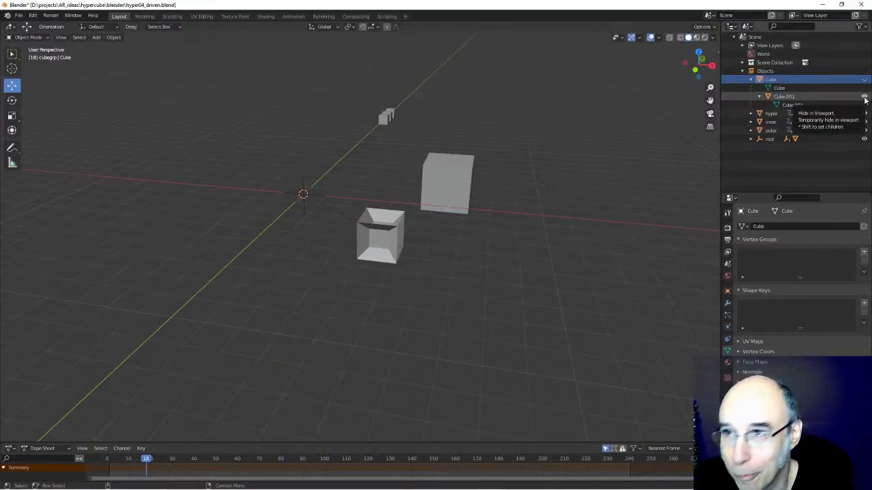
left_click(865, 79)
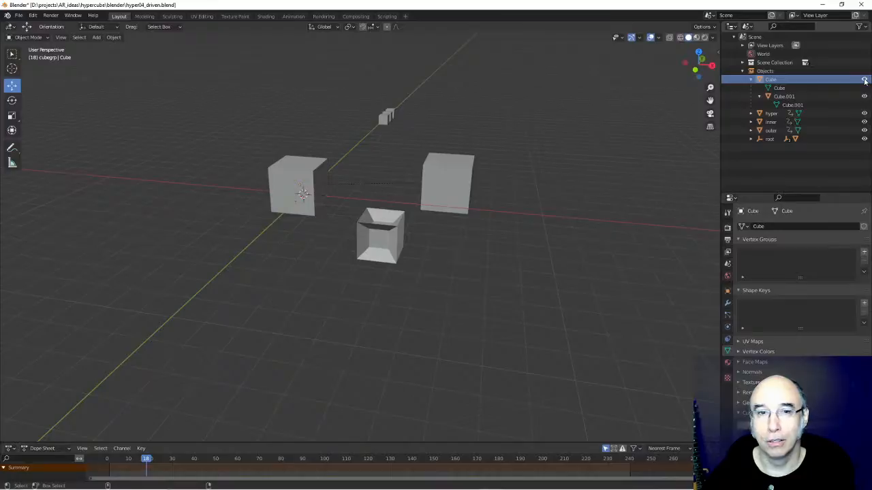
- Hide the parent Cube together with its child Cube.001 in the viewport and show both again, twice
left_click(865, 80)
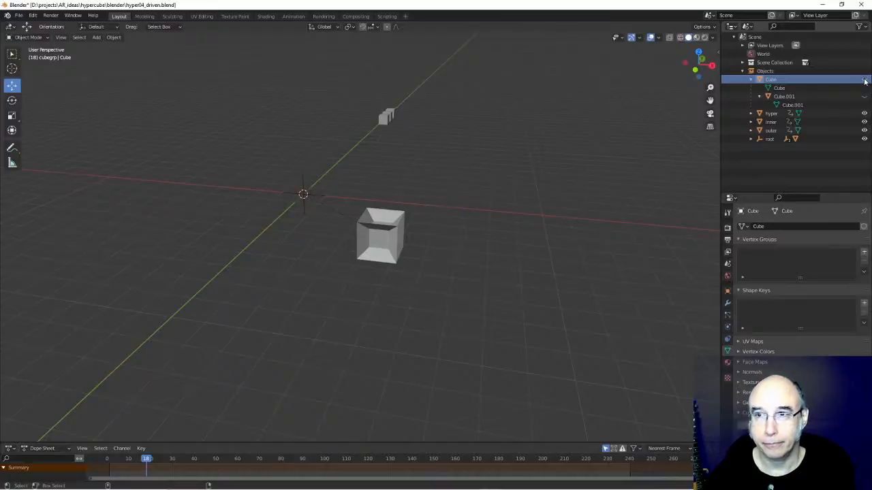
left_click(865, 80)
left_click(865, 80)
left_click(864, 80)
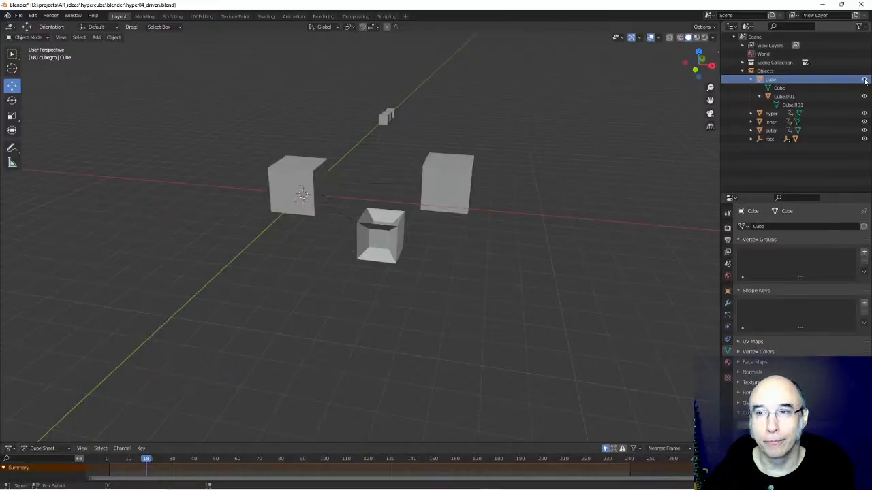
middle_click_drag(493, 261, 440, 279)
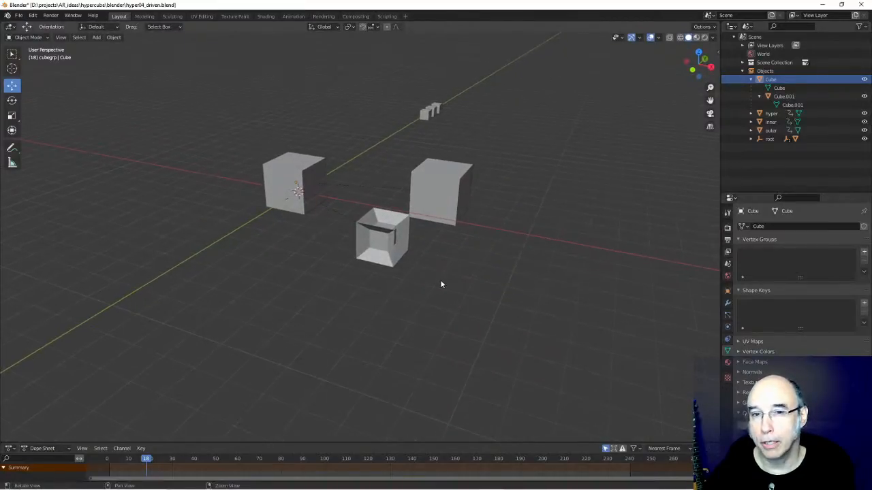
scroll(440, 276, "up", 3)
scroll(440, 276, "down", 2)
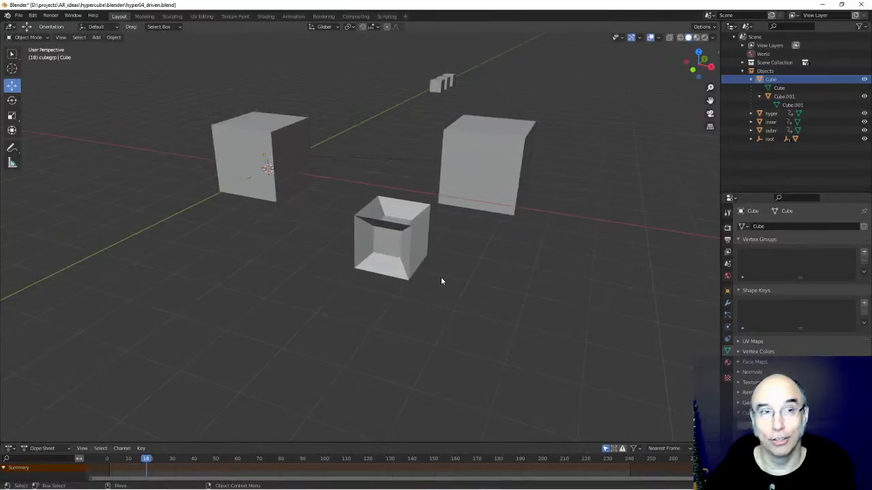
- Open the preferences, browse the Navigation, File Paths and System settings, and examine the available keymap presets
left_click(50, 17)
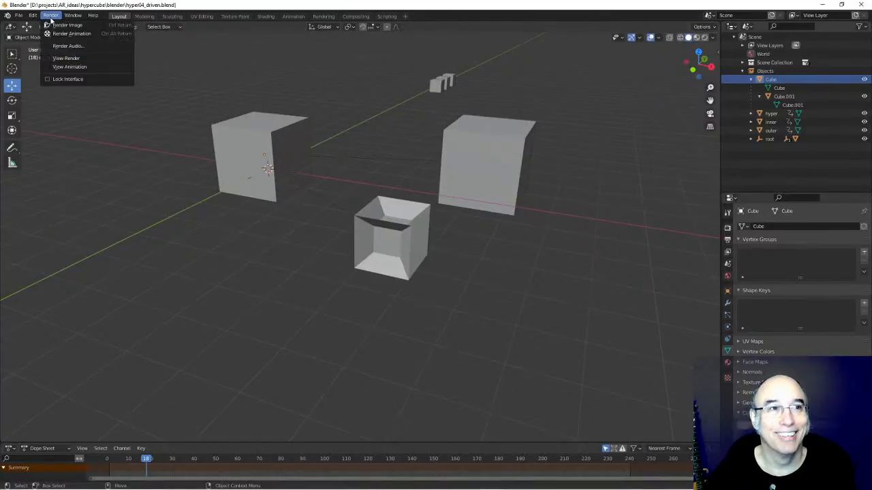
mouse_move(32, 17)
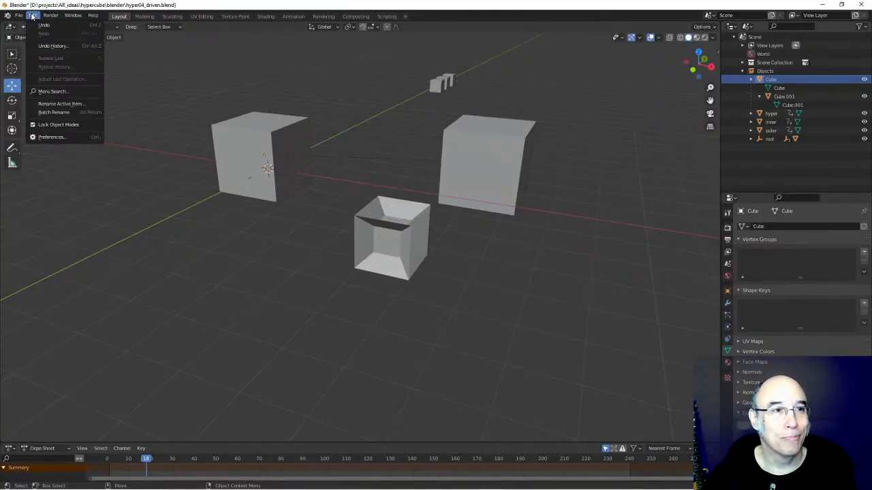
left_click(60, 136)
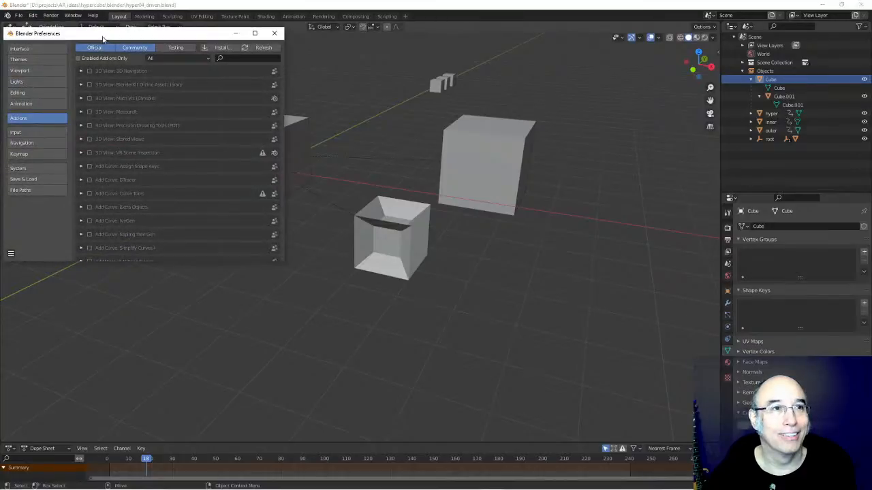
left_click_drag(102, 34, 376, 97)
left_click(303, 114)
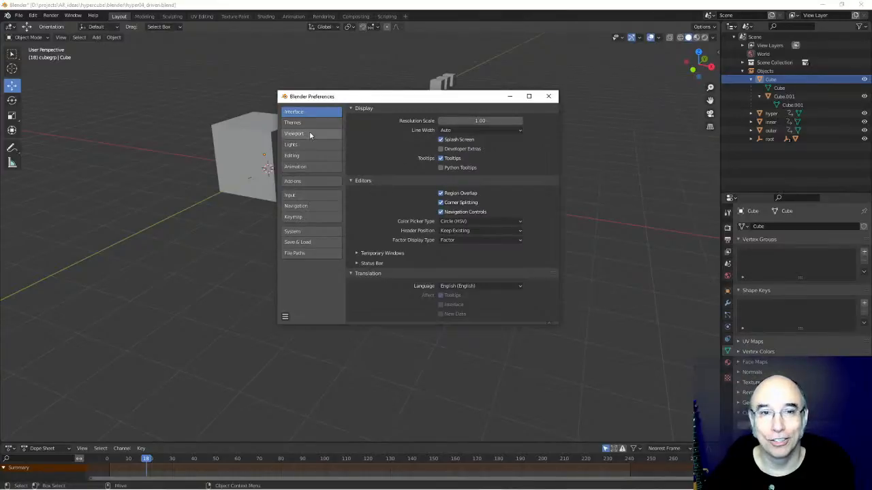
left_click(317, 209)
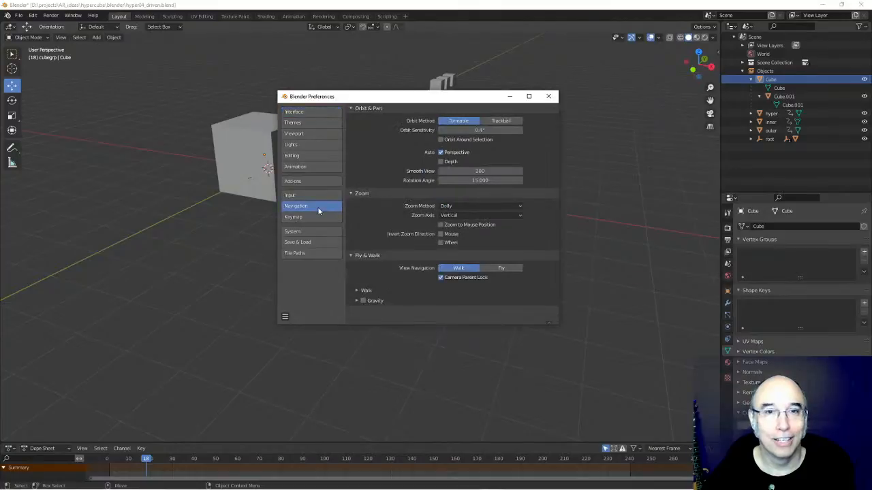
left_click(313, 242)
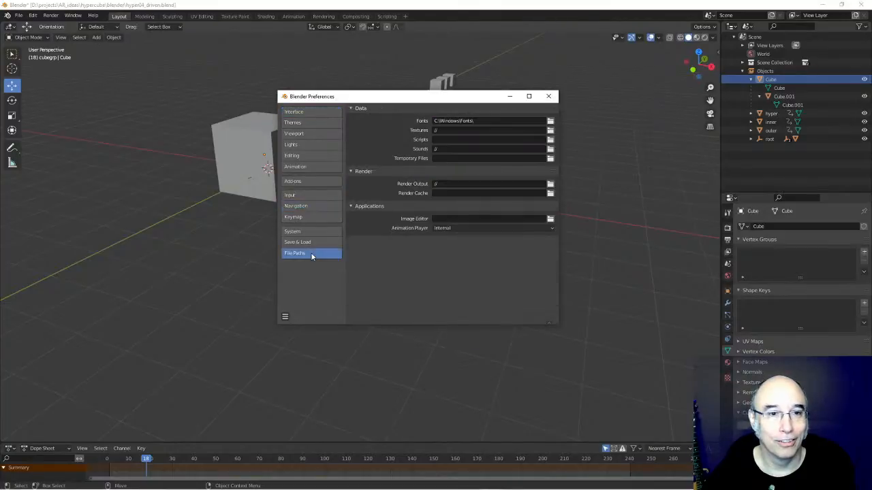
left_click(316, 233)
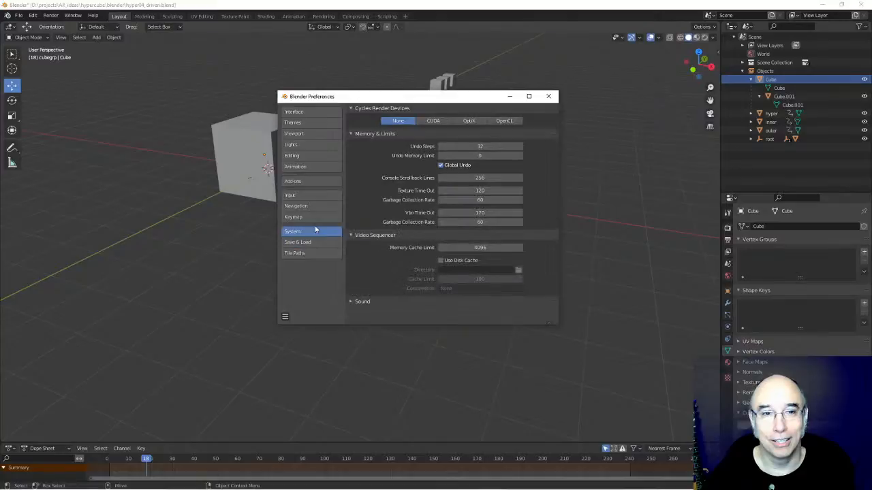
left_click(315, 220)
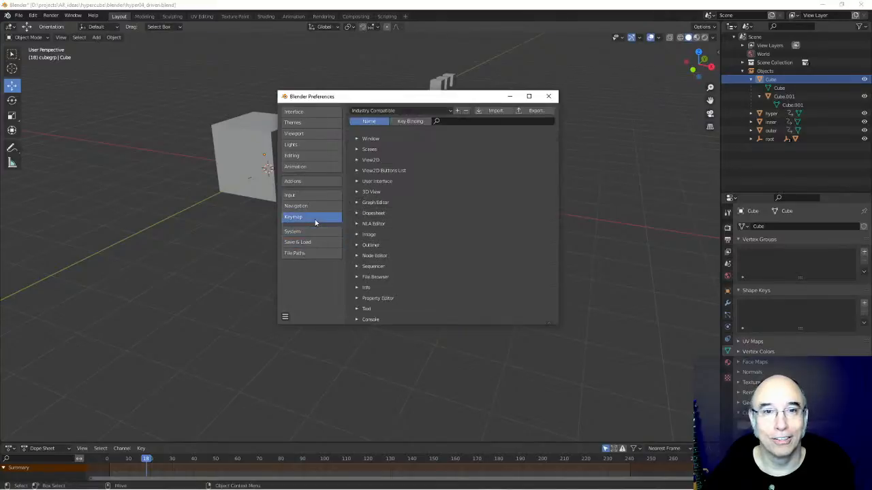
left_click(450, 111)
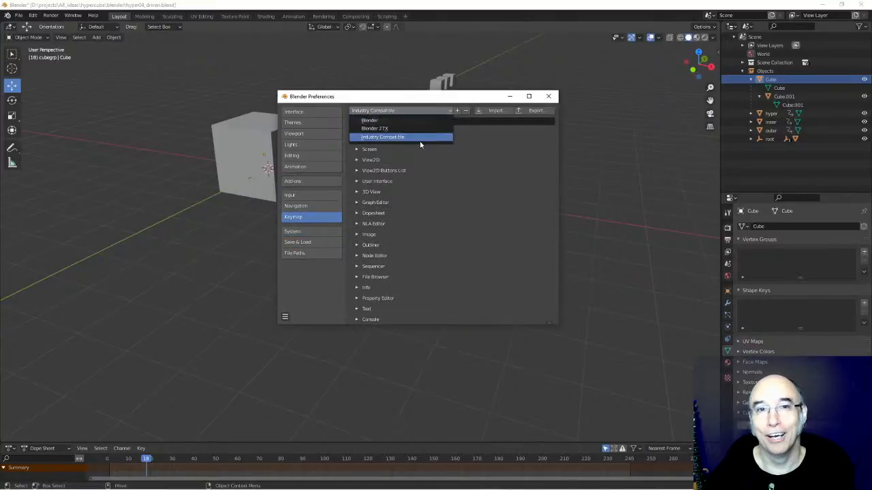
left_click(549, 96)
- Alternately select the child Cube.001 and its parent Cube in the Outliner, ending on the parent
middle_click_drag(489, 294, 397, 306)
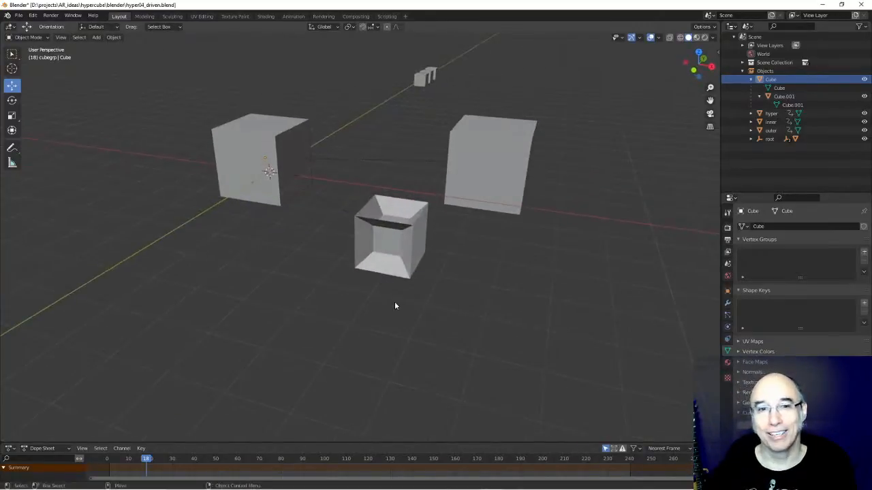
middle_click_drag(504, 302, 467, 301)
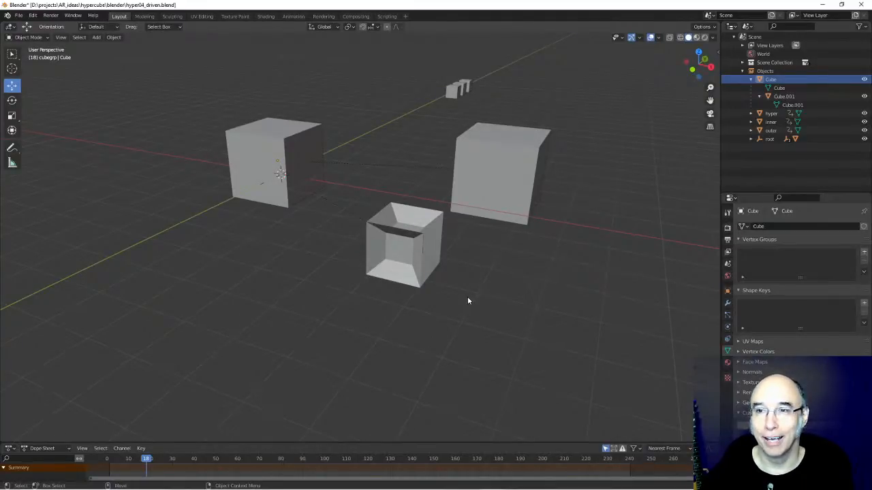
left_click(775, 97)
left_click(771, 80)
left_click(770, 96)
left_click(770, 80)
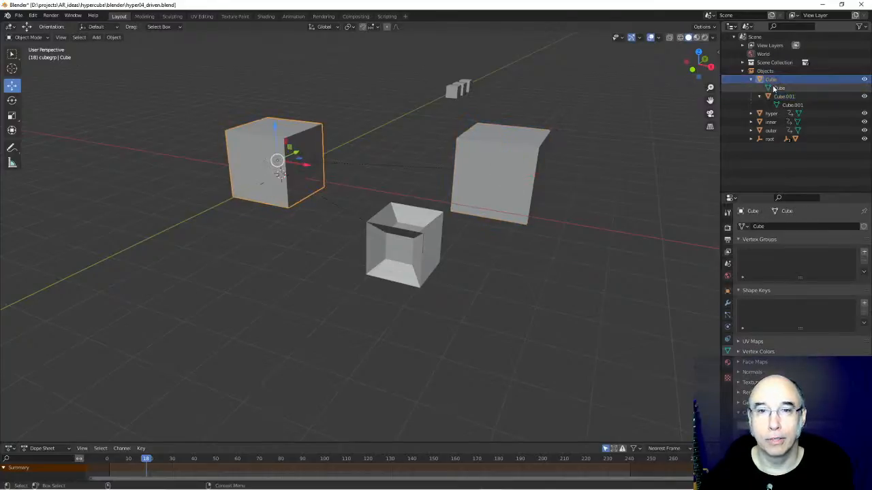
- Hide the parent Cube in the viewport and show it again, repeating the toggle once
left_click(864, 79)
left_click(864, 80)
left_click(863, 79)
left_click(864, 79)
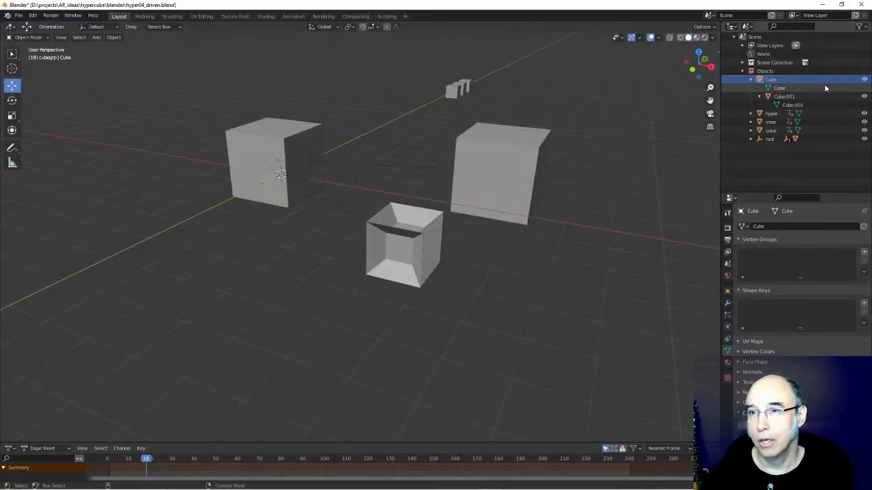
- Delete the parent Cube together with its child Cube.001 using Delete Hierarchy
right_click(777, 81)
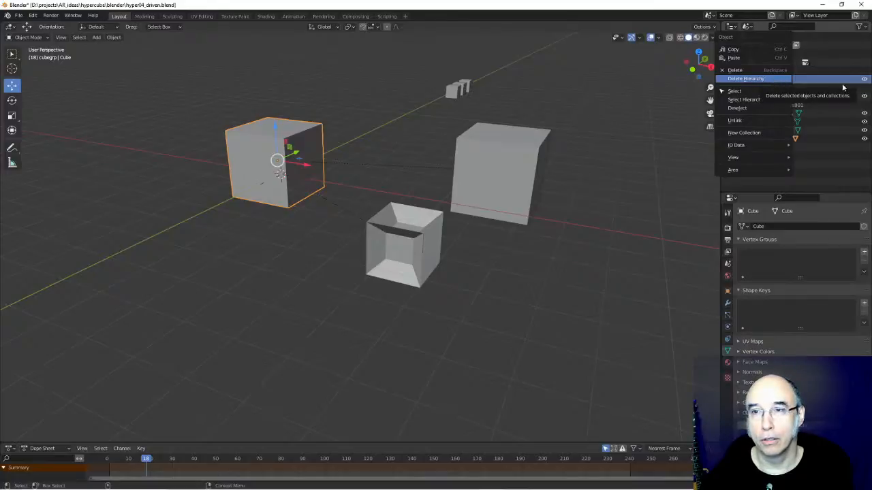
left_click(820, 73)
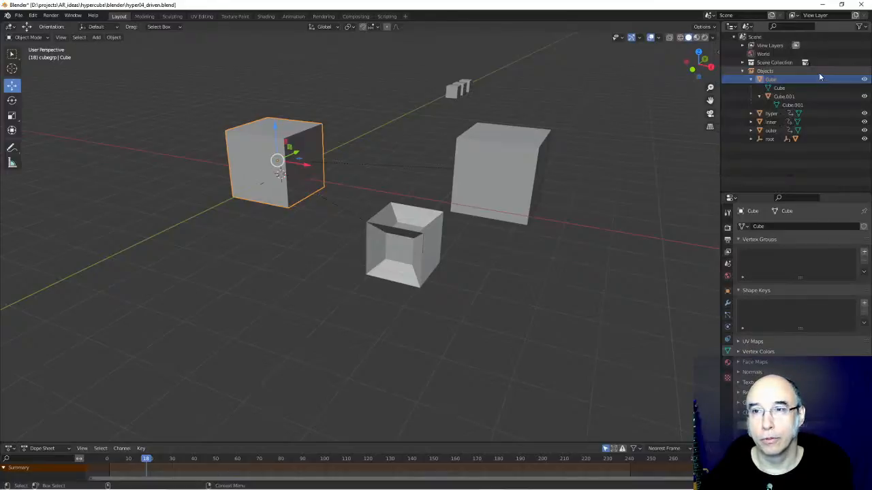
left_click(783, 96)
left_click(785, 82)
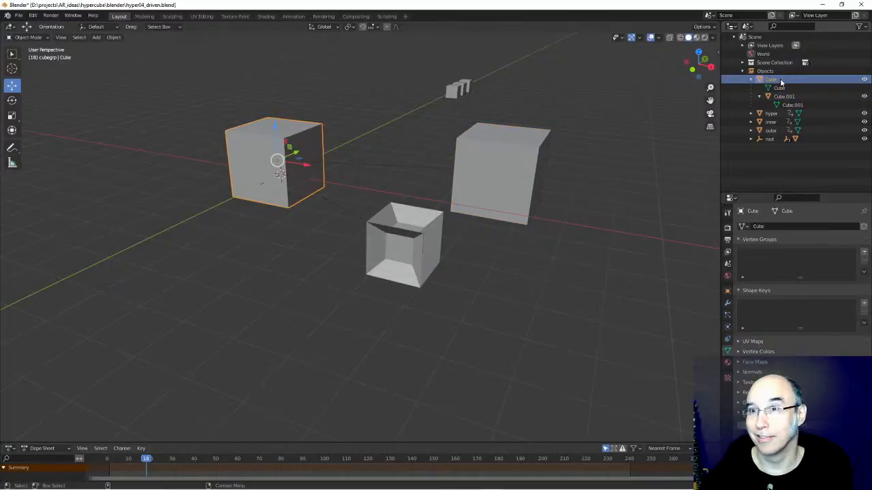
right_click(780, 80)
left_click(780, 78)
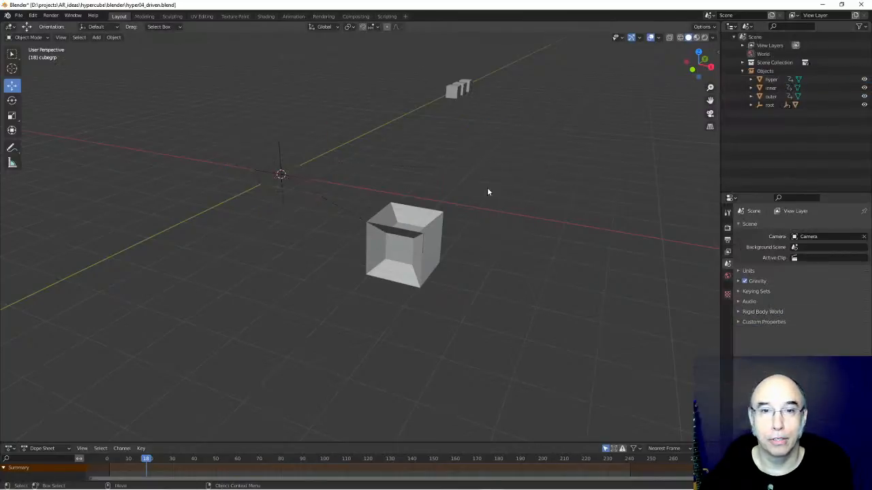
- Select the remaining hollow cube and examine its hyper shape key value
middle_click_drag(468, 269, 482, 295)
scroll(467, 308, "up", 2)
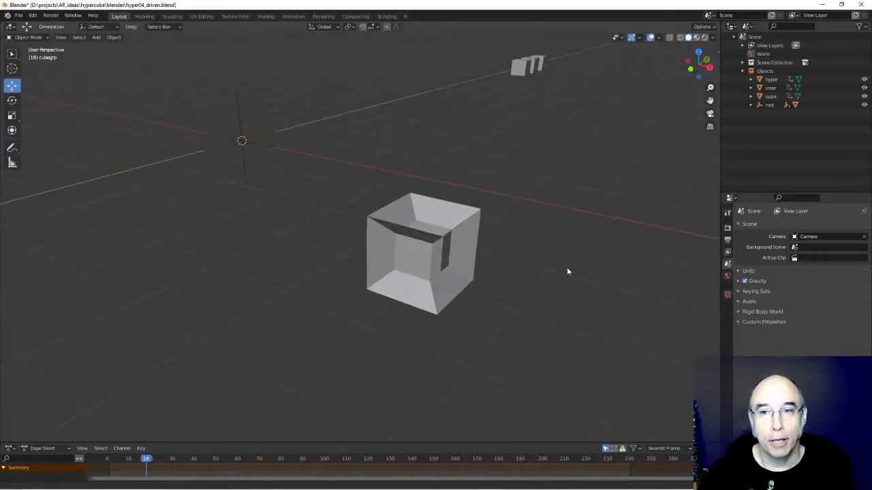
left_click(477, 248)
mouse_move(518, 259)
middle_mouse_down()
mouse_move(496, 263)
mouse_move(520, 253)
middle_mouse_up()
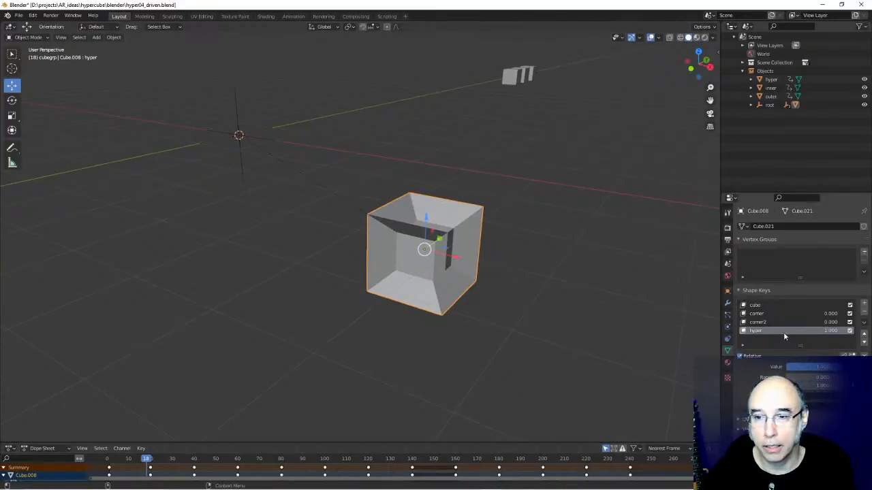
mouse_move(839, 367)
left_mouse_down()
mouse_move(783, 368)
mouse_move(839, 367)
left_mouse_up()
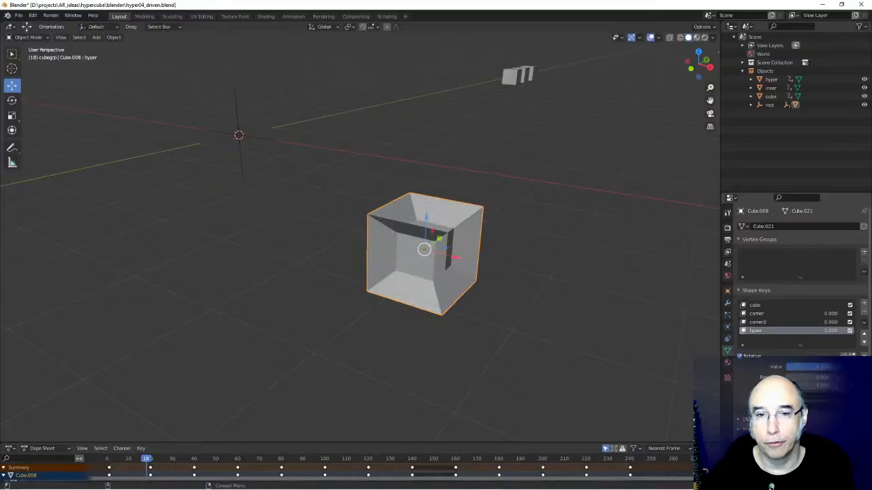
- Add a new 2 m cube mesh at the world origin
middle_click_drag(520, 278, 515, 302)
scroll(513, 293, "up", 2)
scroll(513, 293, "down", 2)
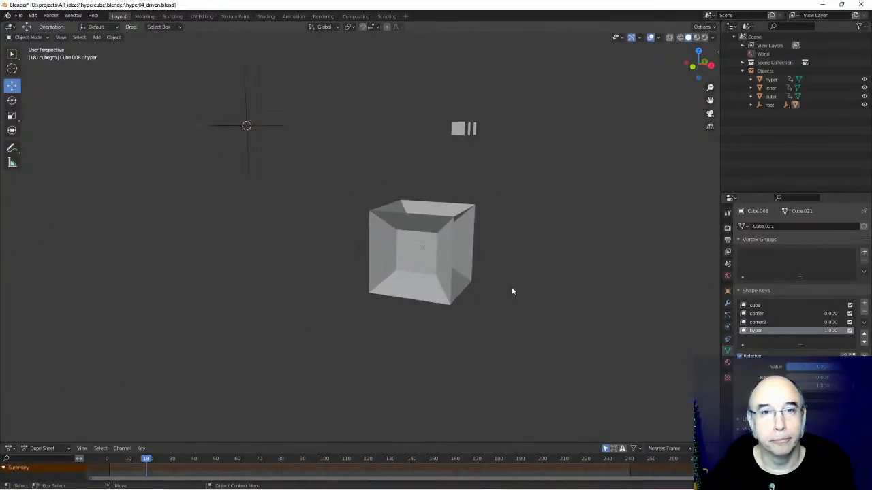
left_click(113, 37)
mouse_move(96, 37)
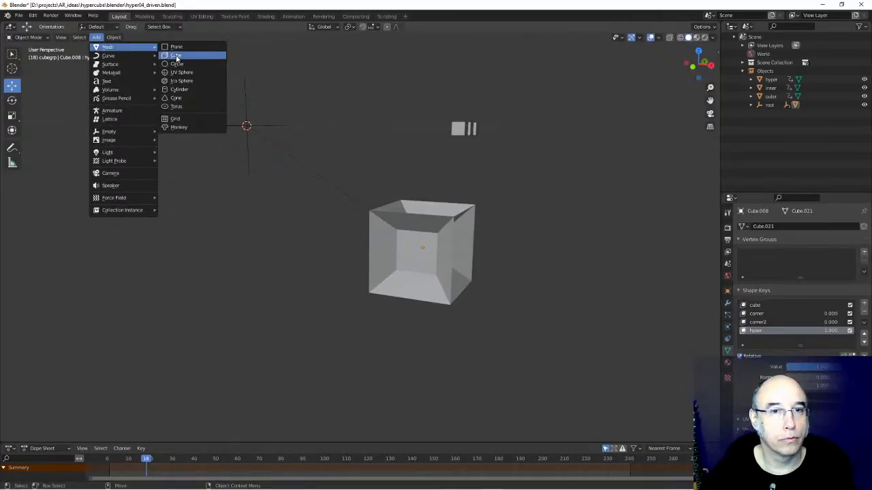
left_click(176, 55)
- Enter Edit Mode on the new cube and inset its front (-Y) face with a thickness of 0.5 m
middle_click_drag(311, 175, 372, 287)
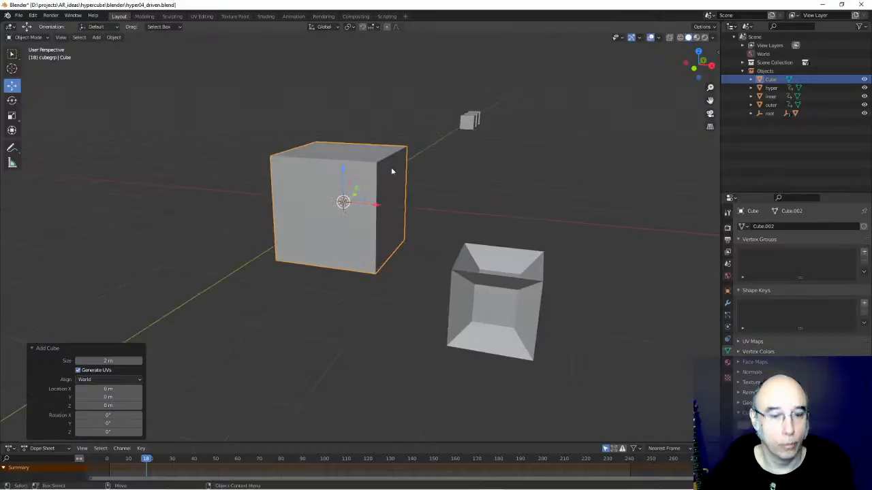
key("Tab")
key("alt+a")
scroll(342, 246, "up", 2)
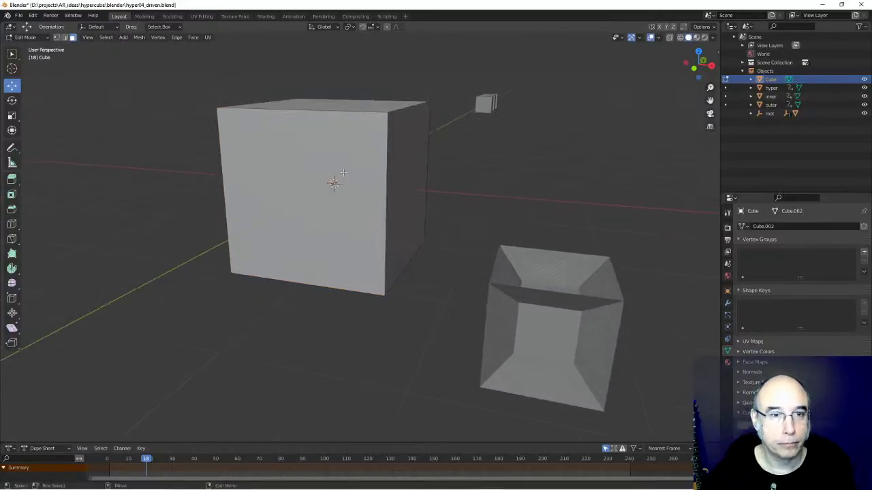
left_click(335, 167)
left_click(12, 195)
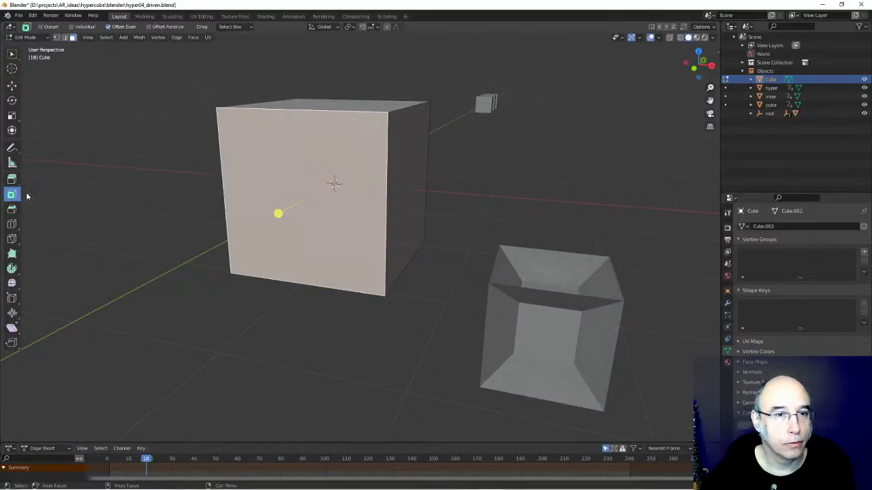
left_click_drag(278, 213, 303, 202)
mouse_move(363, 309)
middle_mouse_down()
mouse_move(372, 306)
mouse_move(336, 315)
mouse_move(367, 317)
middle_mouse_up()
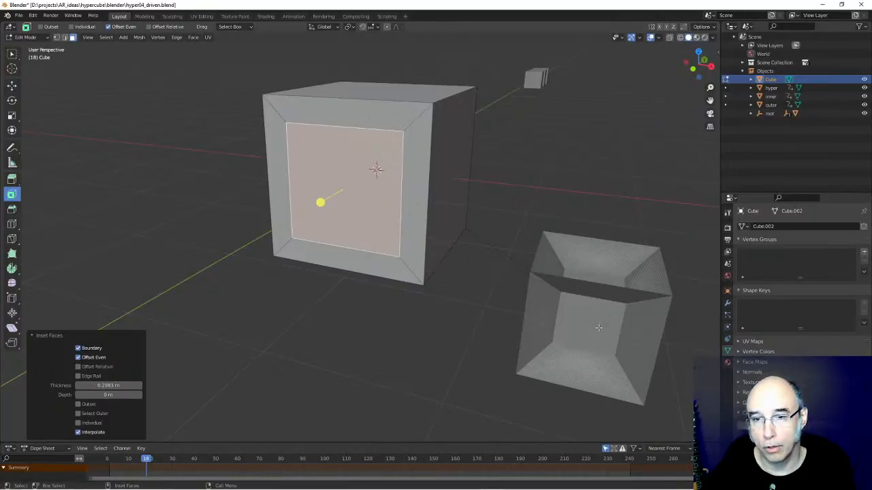
left_click(125, 388)
type("0.5")
key("Return")
- Inset the cube's adjacent +X face with a thickness of 0.5 m
middle_click_drag(329, 361, 286, 334)
left_click(361, 208)
left_click_drag(369, 210, 343, 198)
left_click(116, 385)
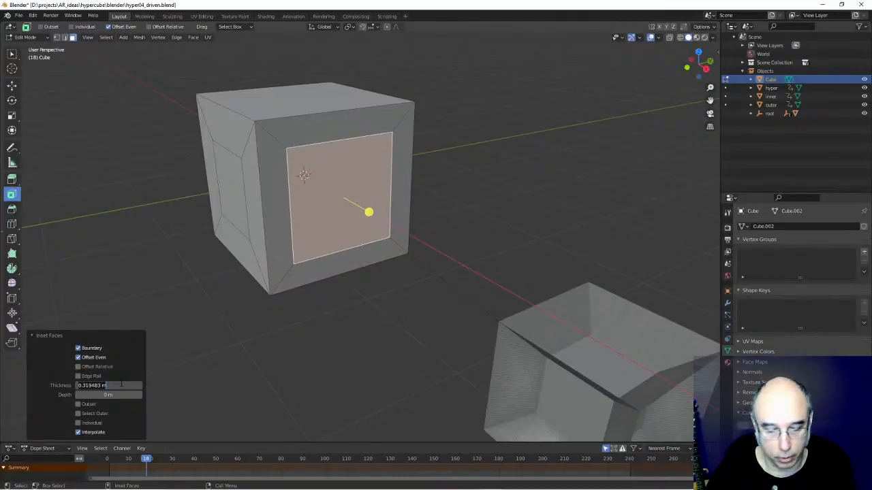
type("0.5")
key("Return")
- Move the inset +X face inward by -0.5 m along X with the Move tool
middle_click_drag(218, 306, 317, 276)
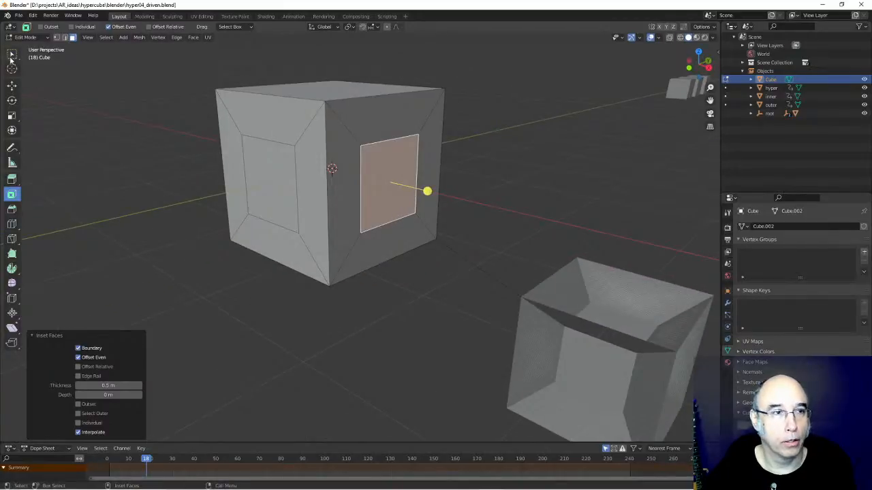
left_click(12, 100)
key("w")
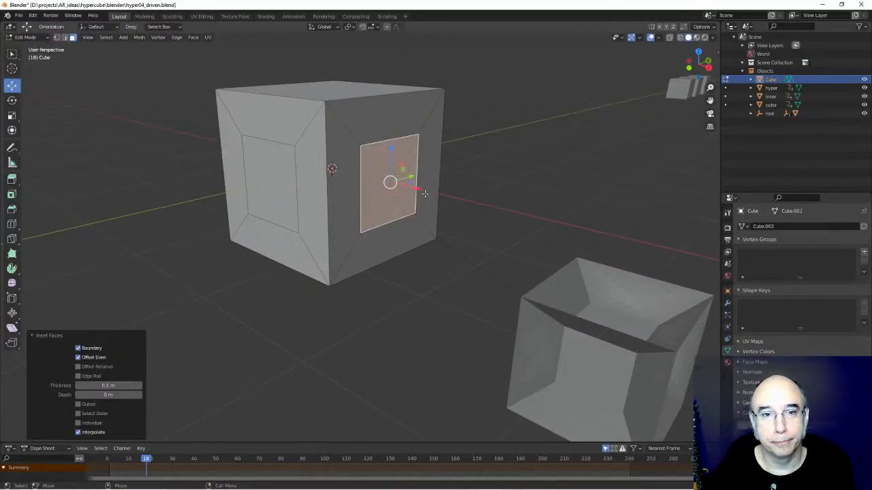
left_click_drag(418, 189, 384, 184)
left_click(124, 397)
key("BackSpace")
type("-0.5")
key("Return")
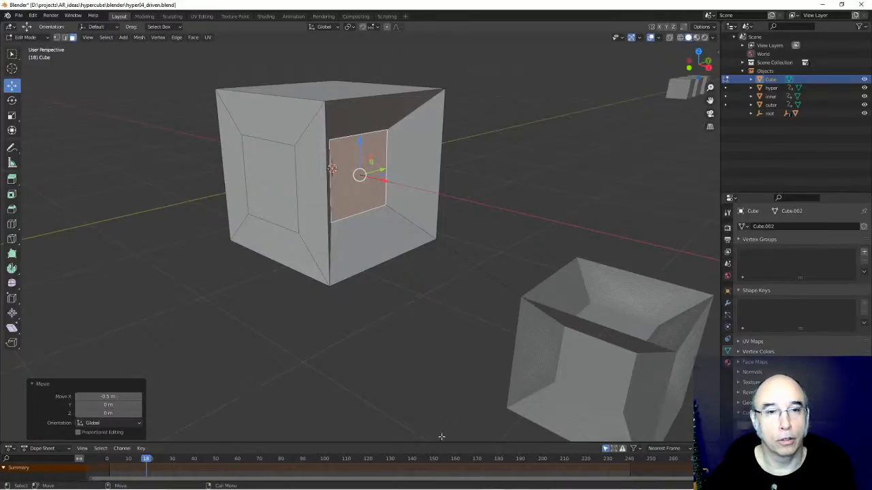
- Undo the inward move of the inset +X face
middle_click_drag(399, 270, 409, 303)
left_click(414, 313)
mouse_move(266, 265)
middle_mouse_down()
mouse_move(343, 265)
mouse_move(266, 258)
middle_mouse_up()
key("ctrl+z")
key("ctrl+shift+z")
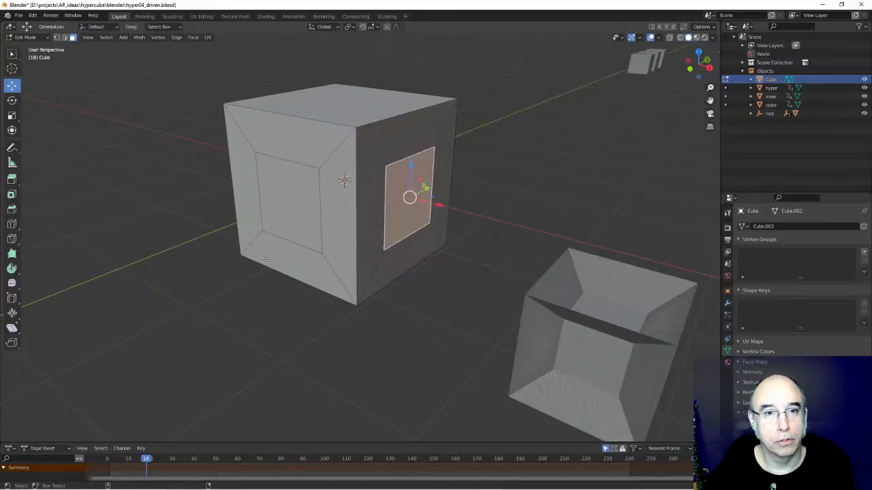
key("ctrl+z")
key("ctrl+shift+z")
- Select both inset faces together and set the transform orientation to Normal
left_click(303, 203, "shift")
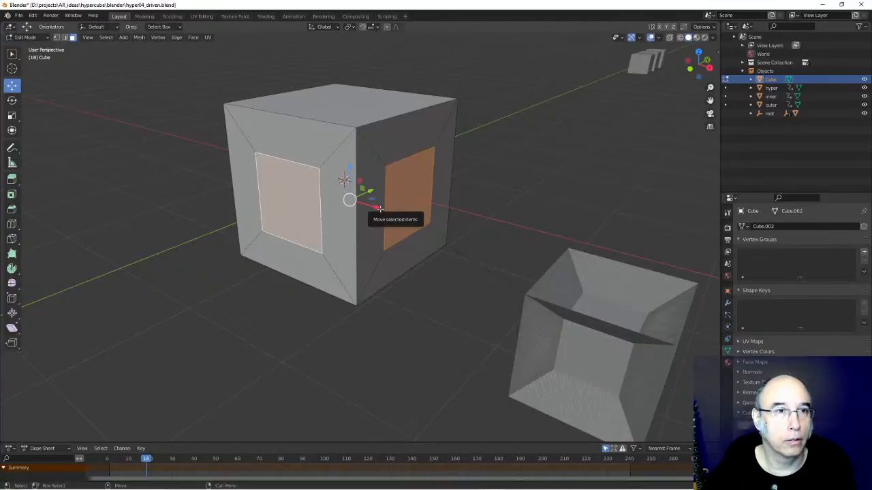
left_click(336, 28)
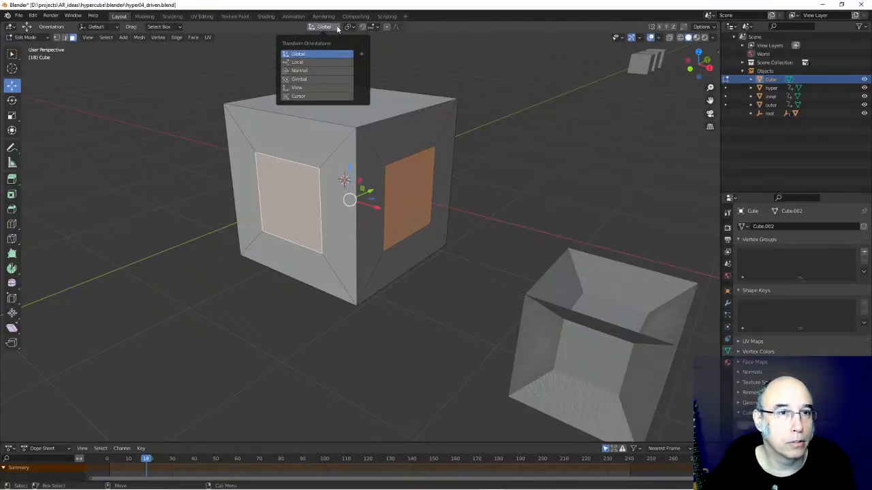
left_click(307, 71)
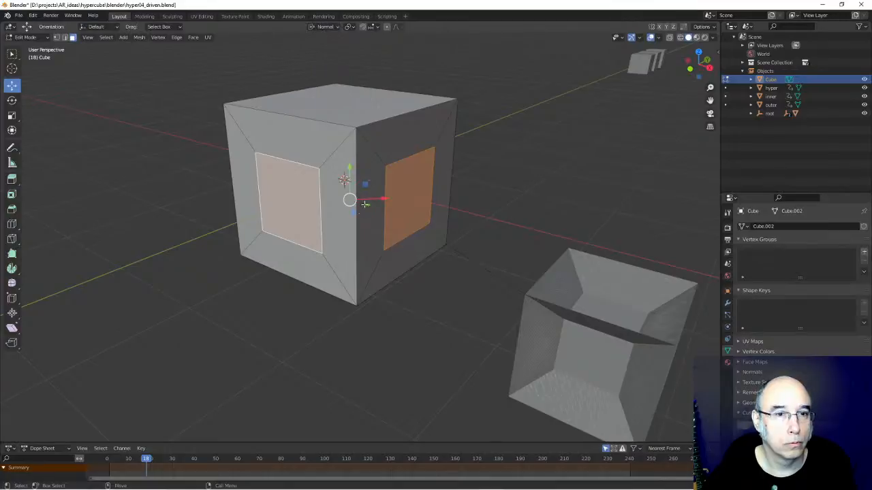
middle_click_drag(366, 224, 361, 209)
- Try moving both inset faces in Local orientation, undo it, and set the transform orientation to Global
left_click(335, 28)
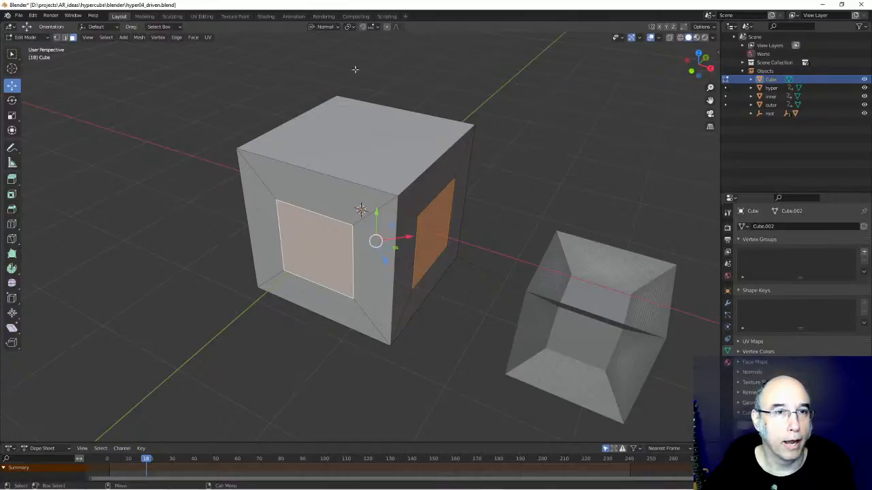
left_click(339, 28)
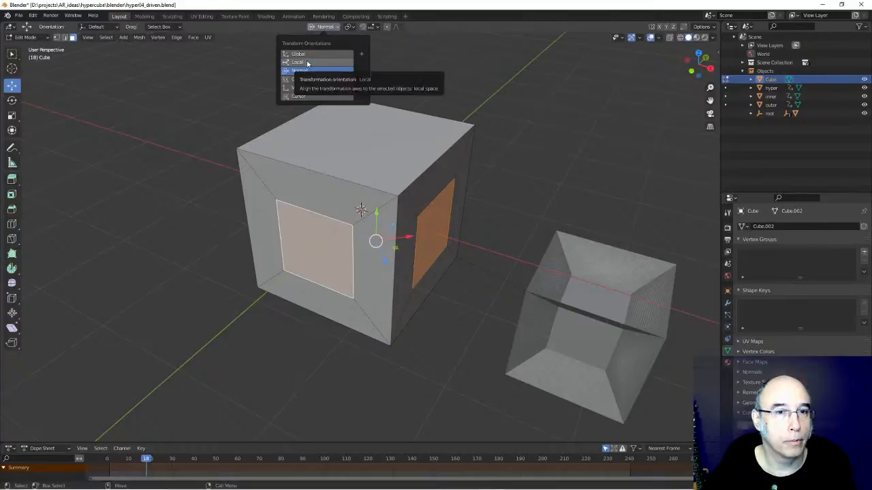
left_click(308, 63)
mouse_move(408, 253)
left_mouse_down()
mouse_move(391, 248)
mouse_move(406, 251)
left_mouse_up()
key("ctrl+z")
left_click(338, 27)
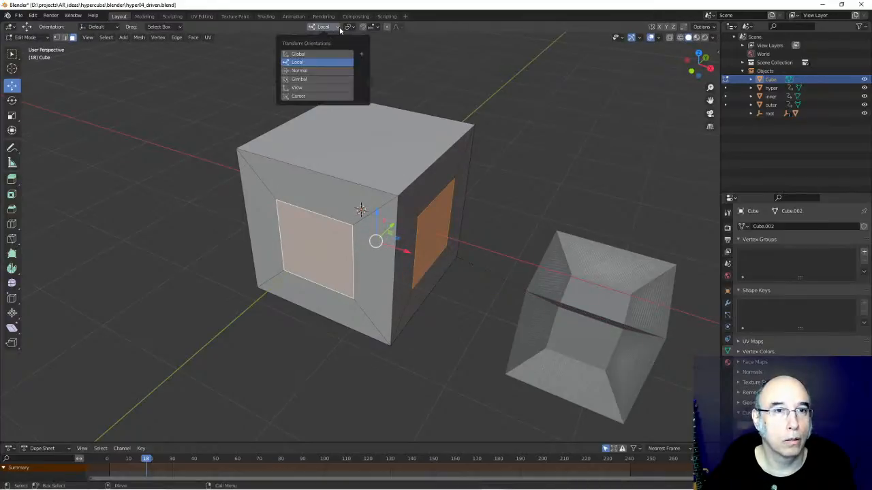
left_click(300, 54)
- Try scaling both inset faces together to about 0.582, undo it and leave nothing selected
mouse_move(416, 338)
middle_mouse_down()
mouse_move(403, 323)
mouse_move(423, 329)
middle_mouse_up()
key("r")
key("t")
key("r")
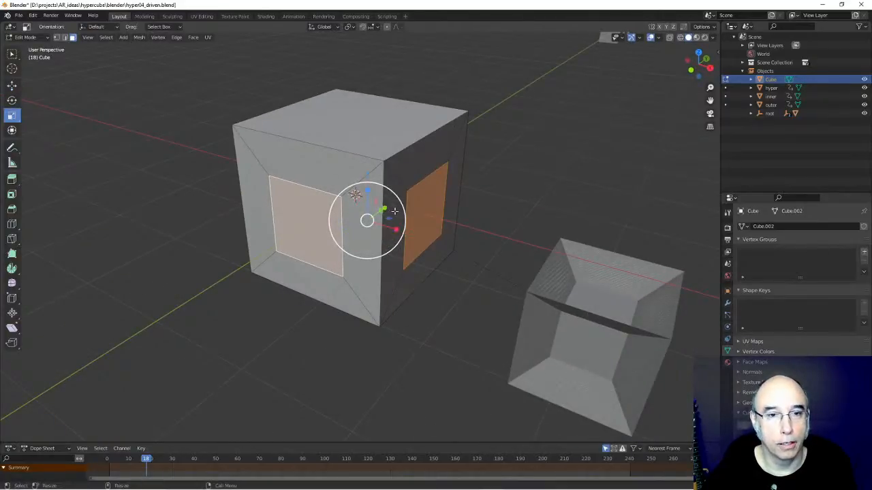
key("s")
left_click(378, 220)
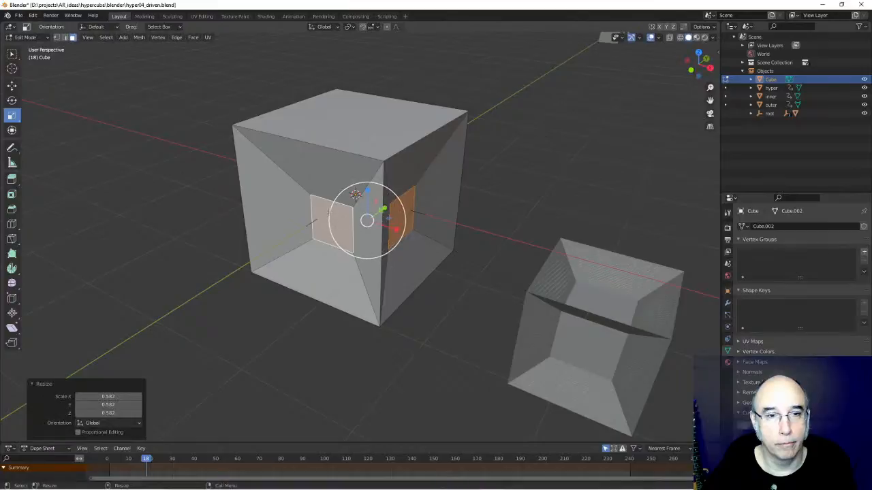
key("ctrl+z")
key("ctrl+z")
left_click(425, 355)
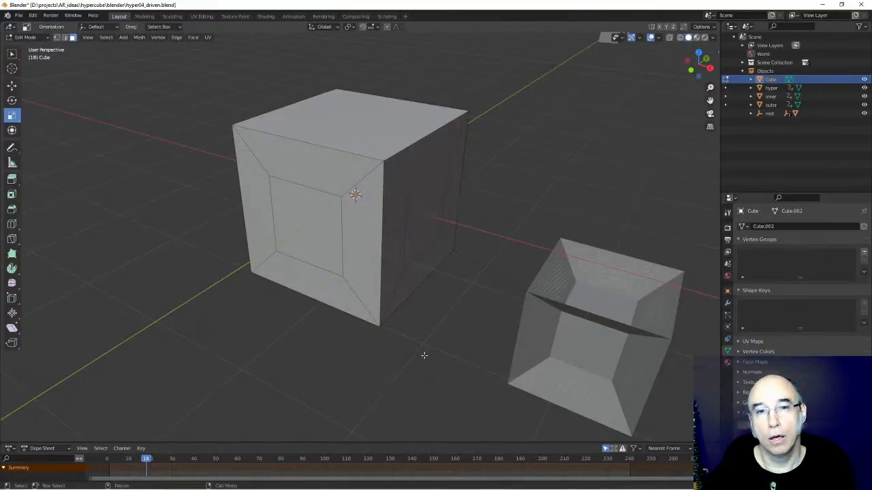
- Activate the Select tool and select the cube's top face
mouse_move(432, 292)
middle_mouse_down()
mouse_move(374, 288)
mouse_move(421, 291)
middle_mouse_up()
scroll(466, 295, "down", 4)
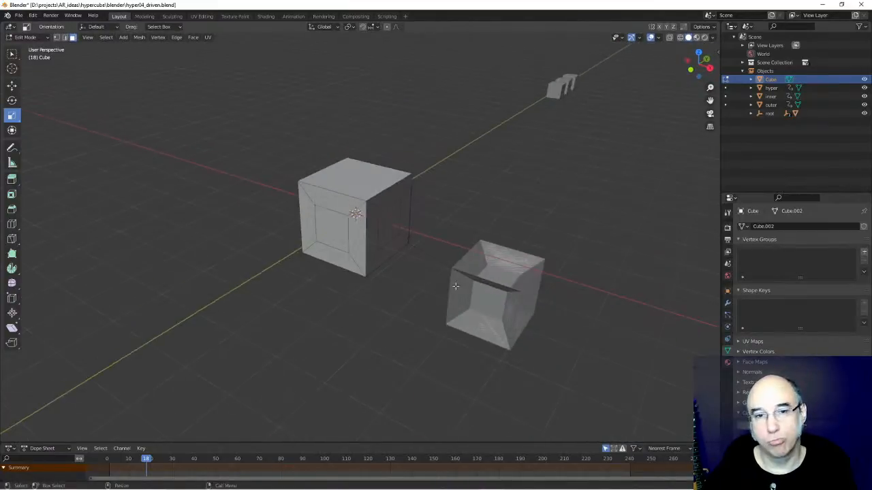
key("w")
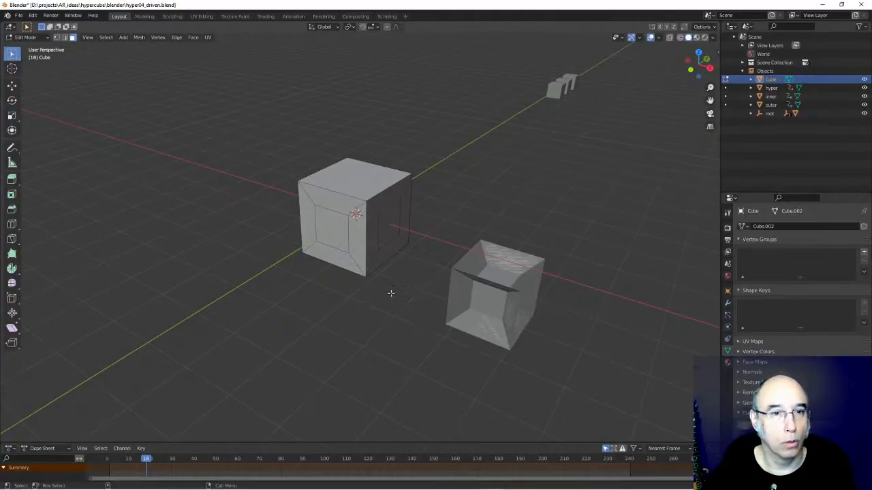
left_click(369, 186)
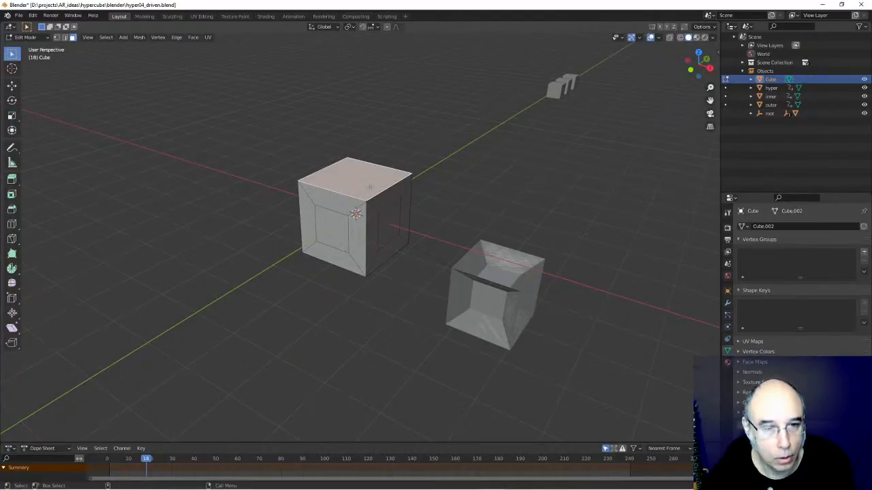
left_click(137, 115)
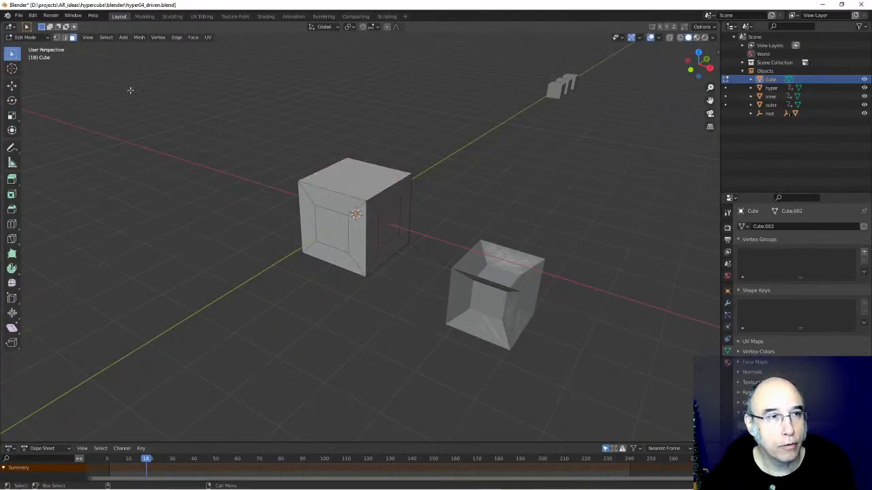
left_click(354, 176)
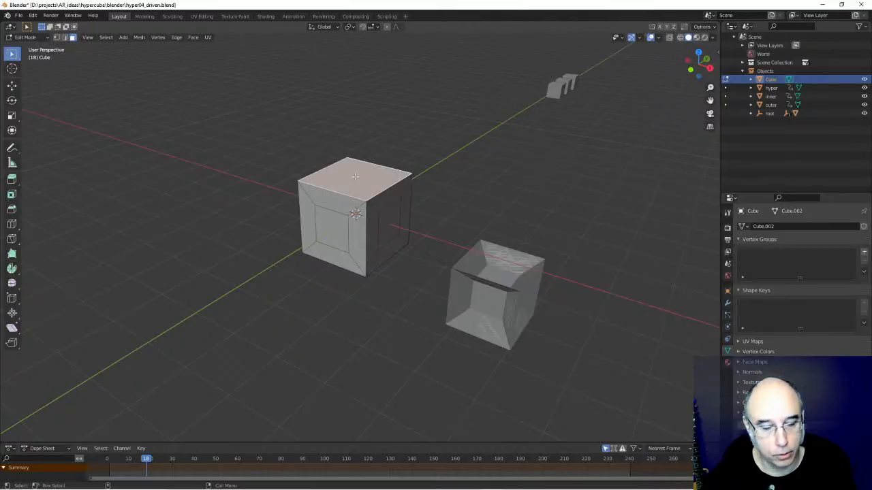
- Cycle through the edge, face and vertex selection modes, ending in face selection
key("2")
key("3")
key("1")
key("2")
key("3")
- Switch to Object Mode, reselect the whole cube and look through the available interaction modes
key("Tab")
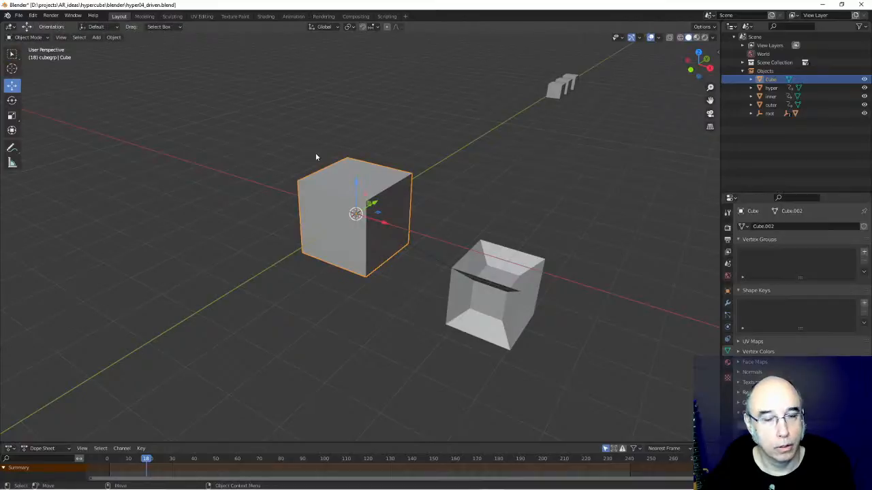
left_click(424, 158)
left_click(358, 185)
left_click(47, 38)
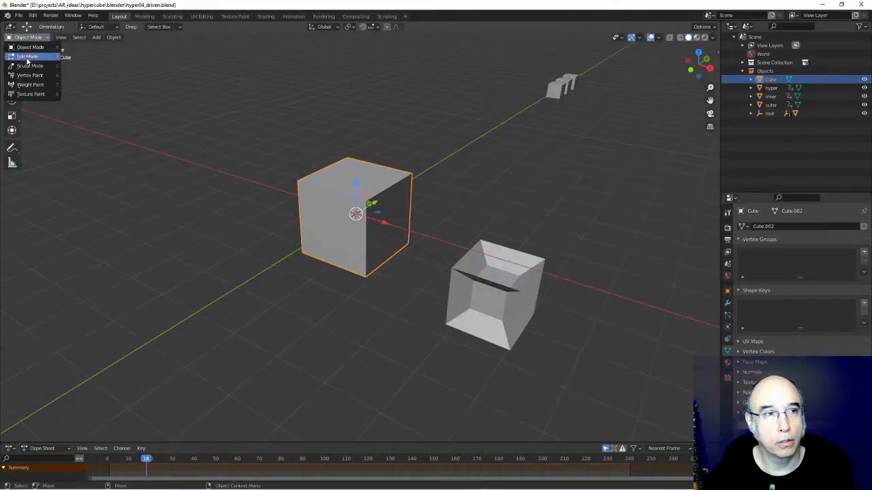
left_click(299, 157)
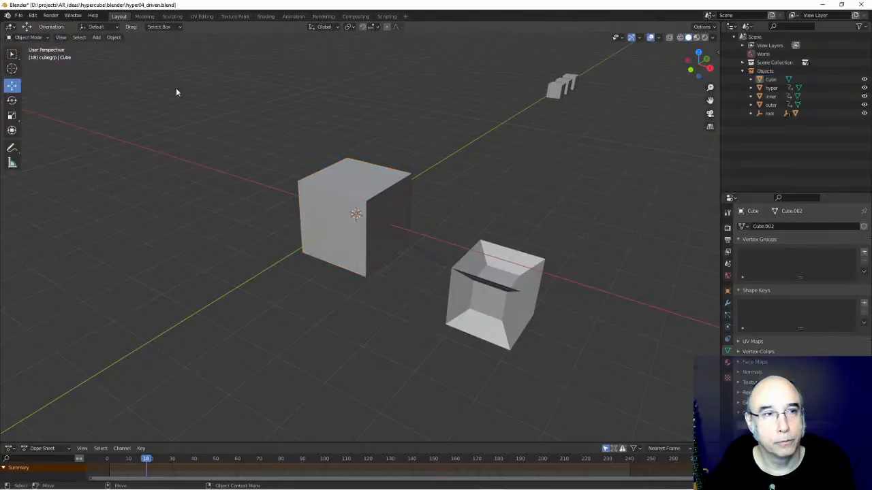
- Return the cube to Edit Mode and toggle between vertex and face selection, ending in face selection
left_click(51, 39)
left_click(27, 48)
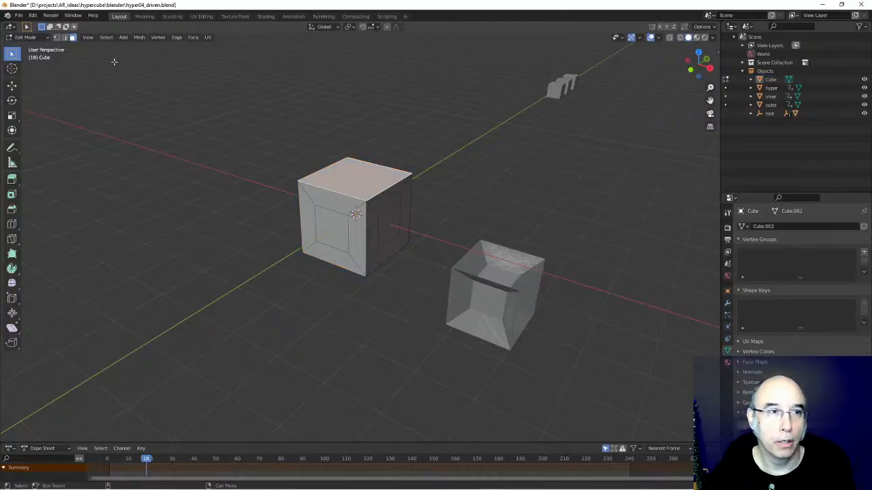
left_click(58, 37)
left_click(72, 38)
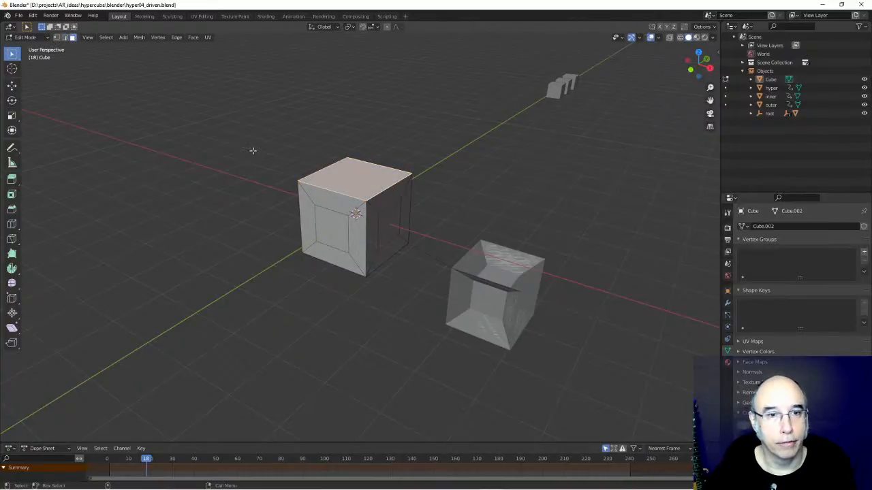
- Switch to Object Mode and delete the whole cube
key("Tab")
left_click(372, 184)
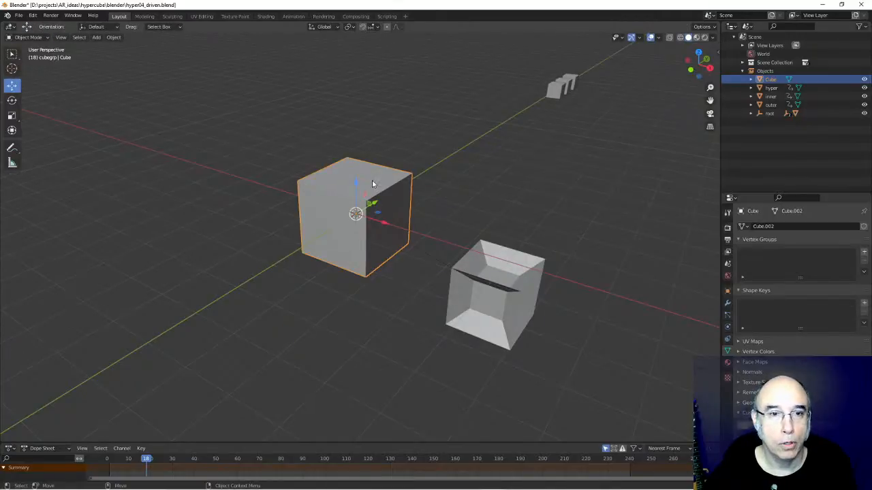
key("Delete")
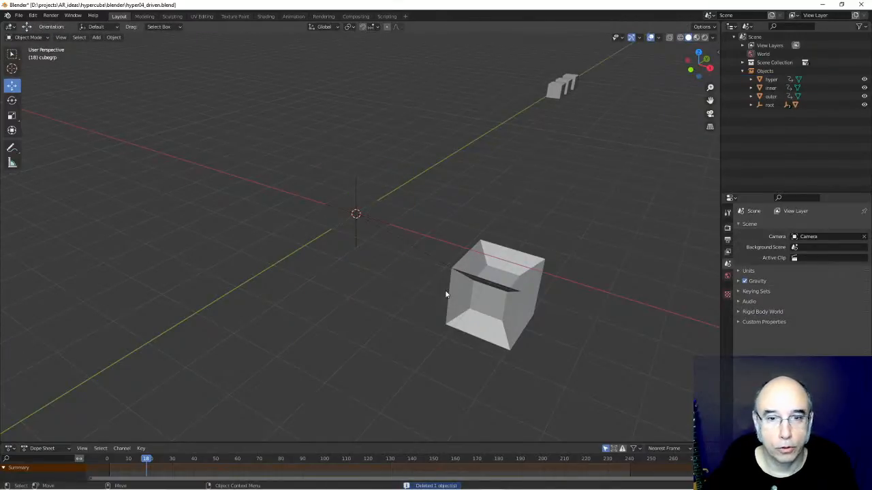
- Inspect the existing hyper object, and undo the deletion of the new cube
middle_click_drag(571, 322, 459, 333)
left_click(424, 294)
scroll(424, 293, "down", 1)
left_click(501, 300)
scroll(455, 301, "down", 4)
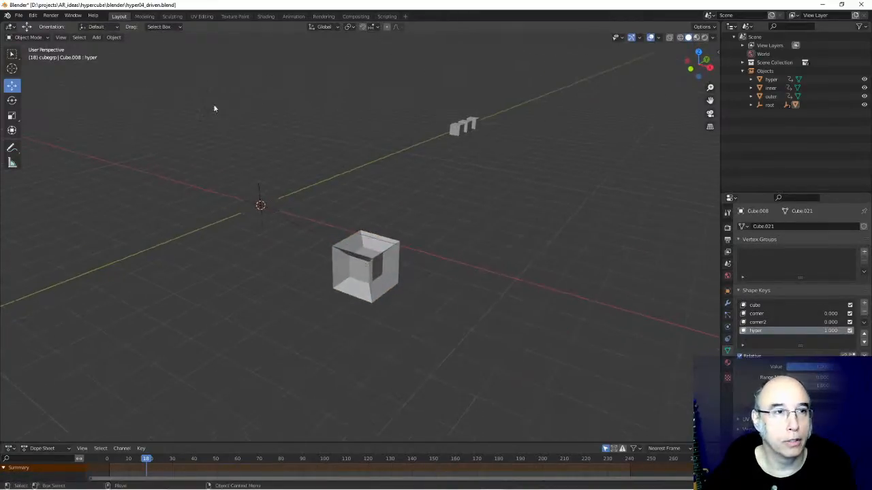
key("ctrl+z")
key("ctrl+z")
key("ctrl+z")
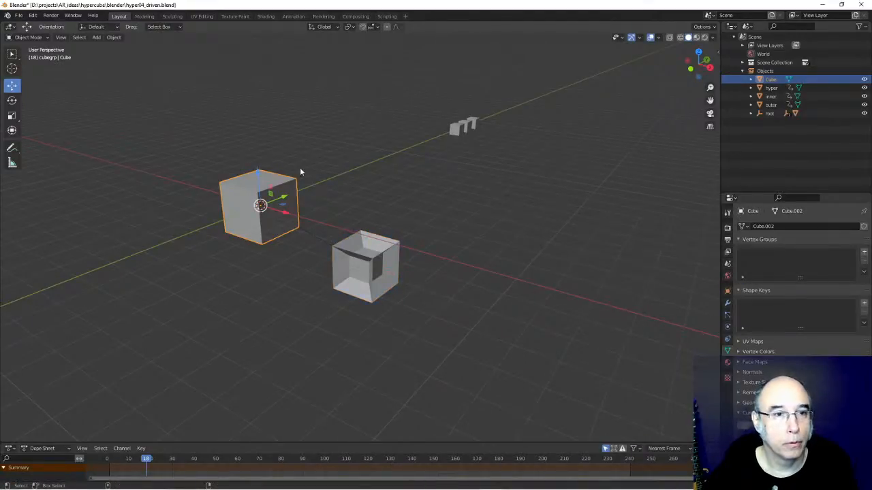
- Enter Edit Mode on the restored cube and select its top face
key("KP_Decimal")
middle_click_drag(340, 270, 457, 241)
scroll(394, 273, "down", 5)
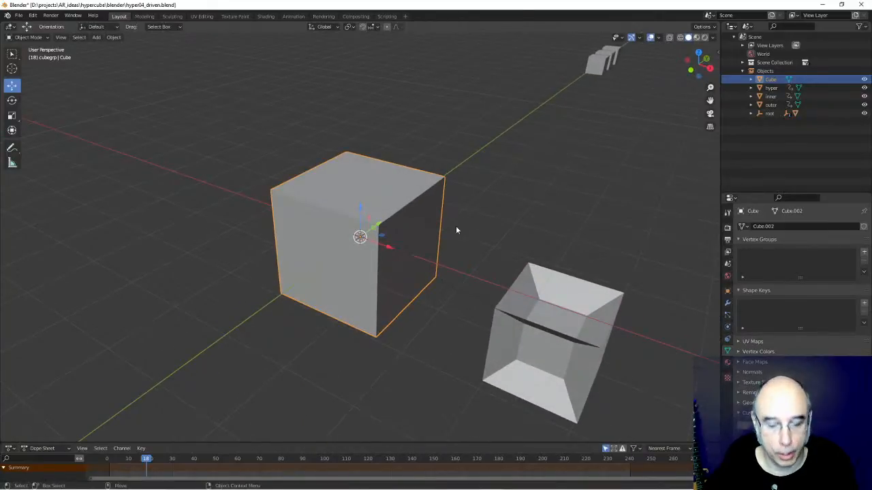
key("Tab")
middle_click_drag(513, 217, 436, 185, "shift")
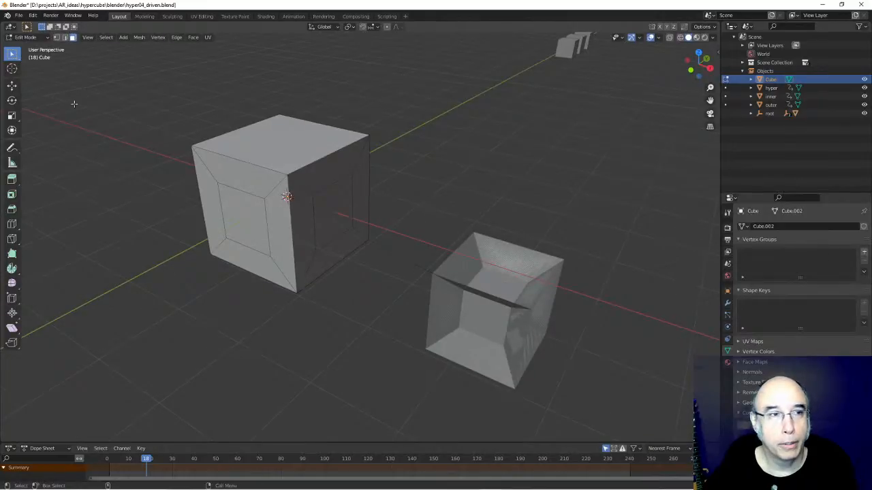
left_click(279, 143)
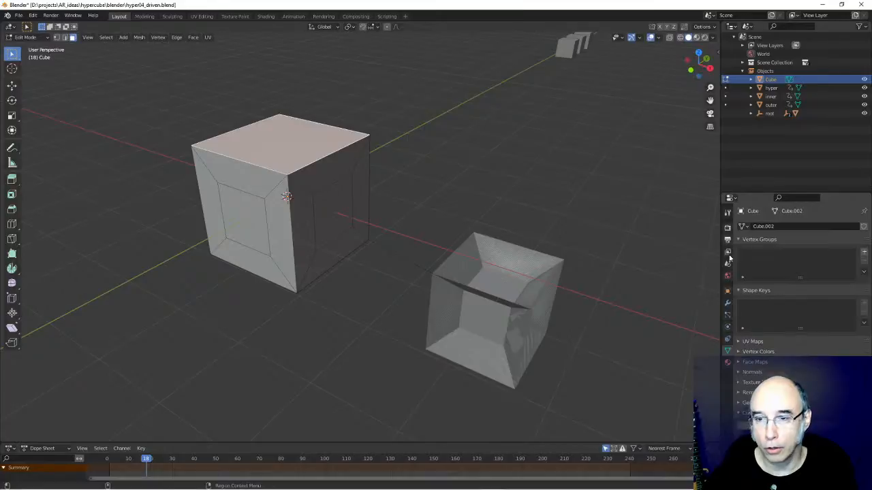
- Check the cube's object transform properties and return to its mesh data properties
left_click(728, 291)
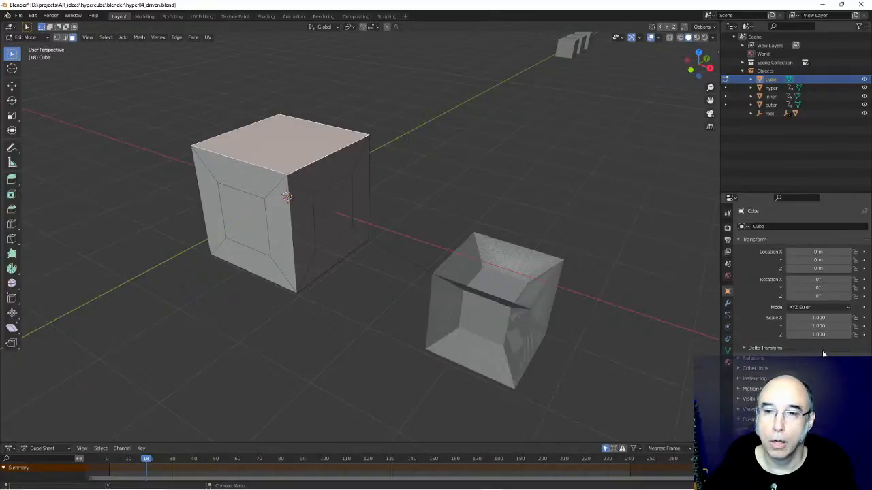
left_click(728, 351)
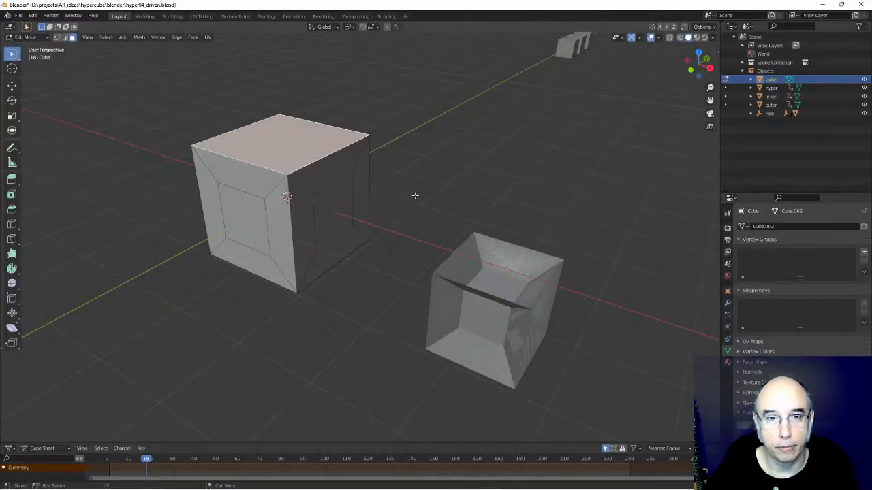
- In Object Mode, add a Basis shape key and a second shape key named hypercube to the cube
key("Tab")
key("alt+a")
left_click(333, 182)
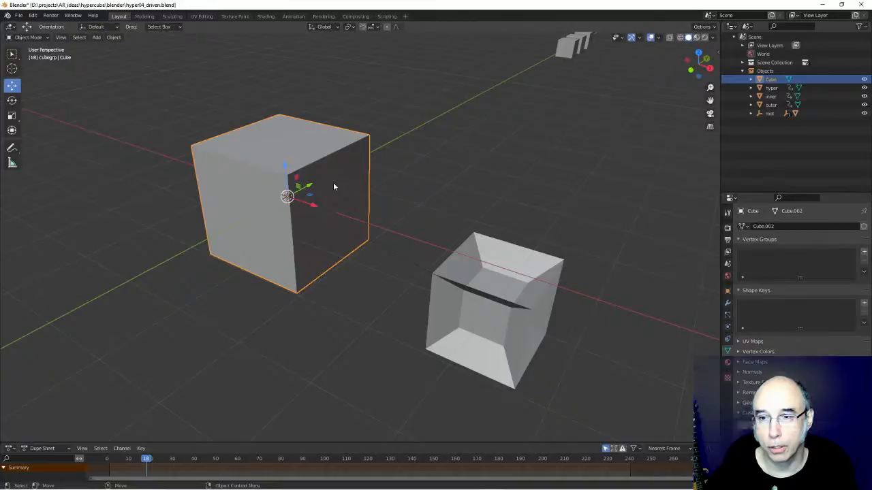
left_click(864, 305)
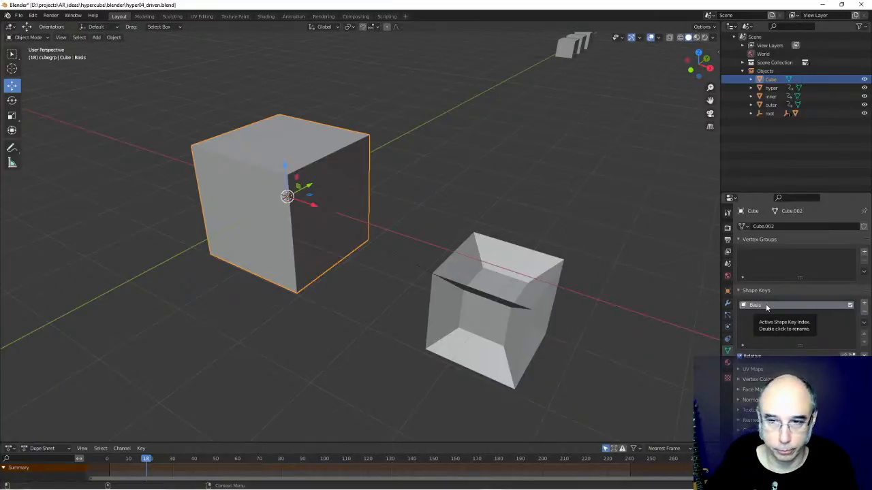
left_click(865, 304)
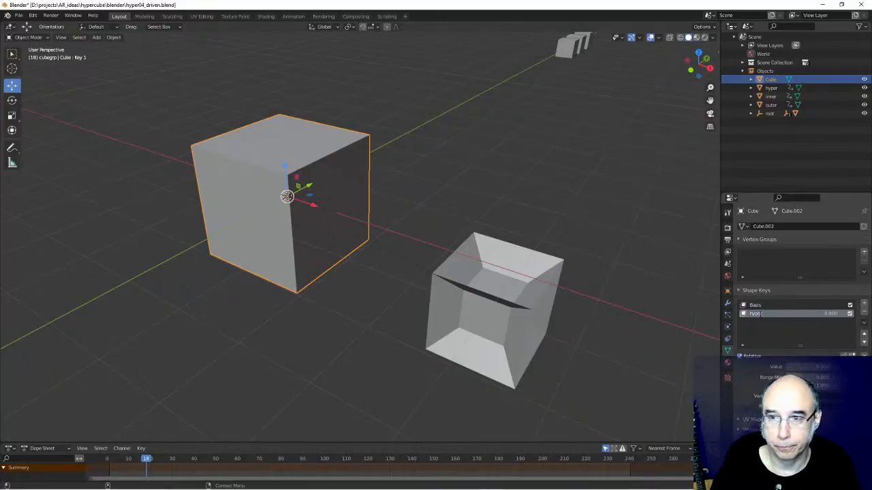
type("be")
key("Return")
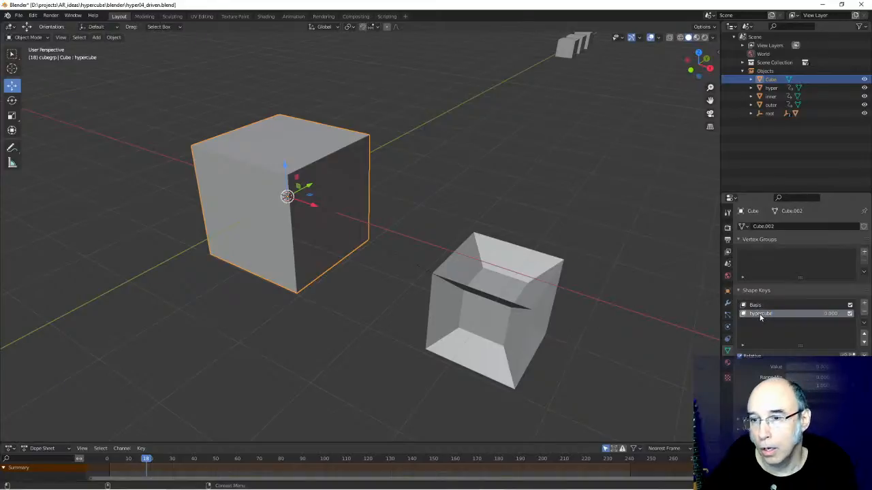
- In Edit Mode on the hypercube shape key, move the inset +X face inward about -0.51 m along X
middle_click_drag(361, 281, 365, 295)
left_click(384, 208)
left_click(340, 195)
key("Tab")
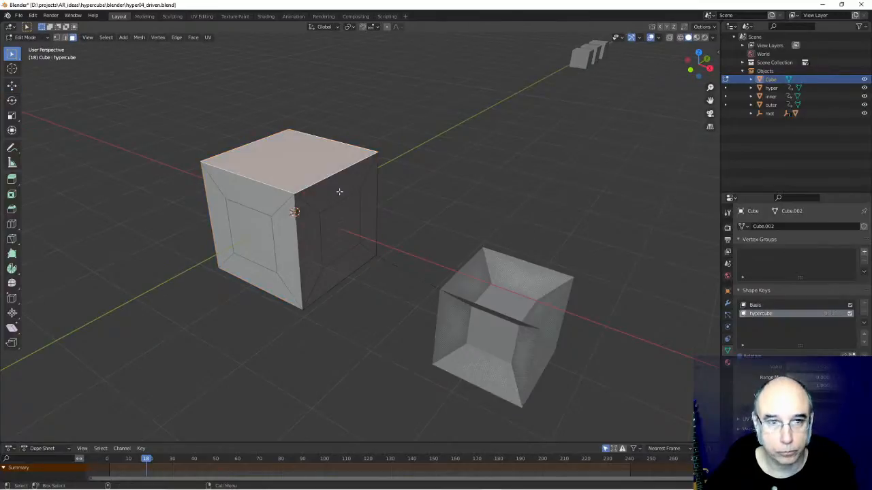
left_click(349, 220)
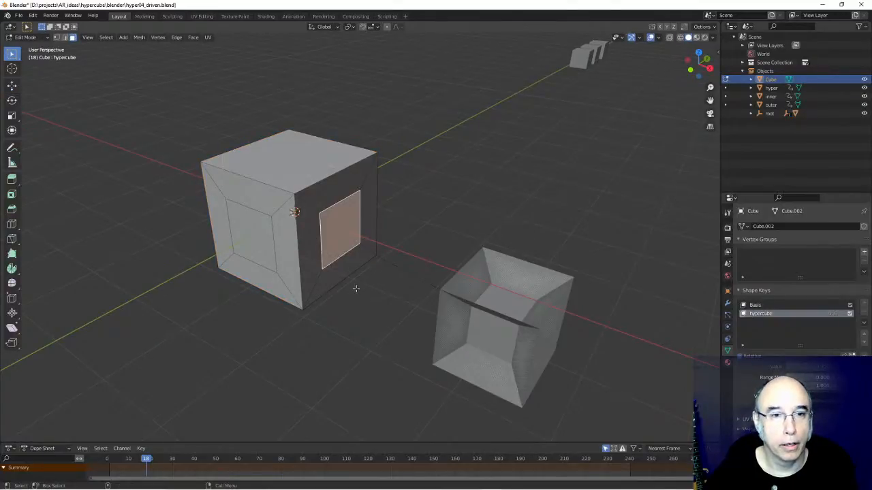
key("shift+space")
key("g")
left_click_drag(369, 239, 345, 230)
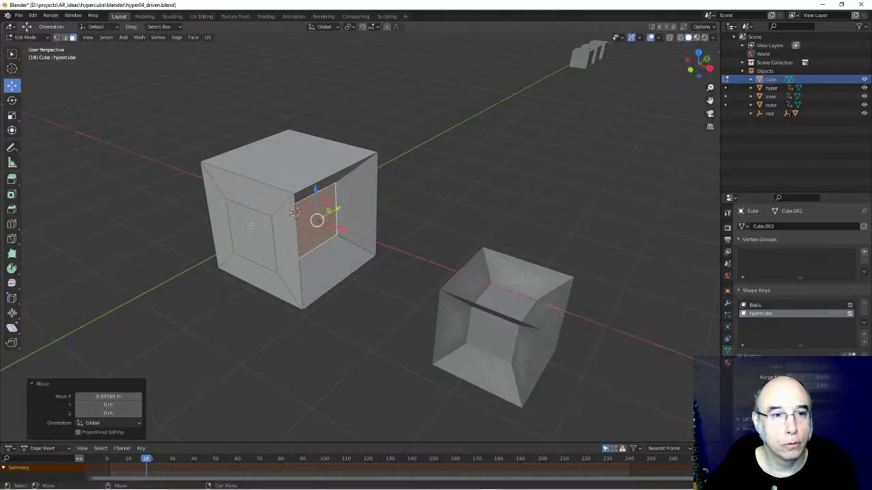
- Move the cube's inset -Y face inward about 0.46 m along Y, and return to Object Mode with the cube deselected
left_click(262, 248)
left_click_drag(278, 223, 299, 209)
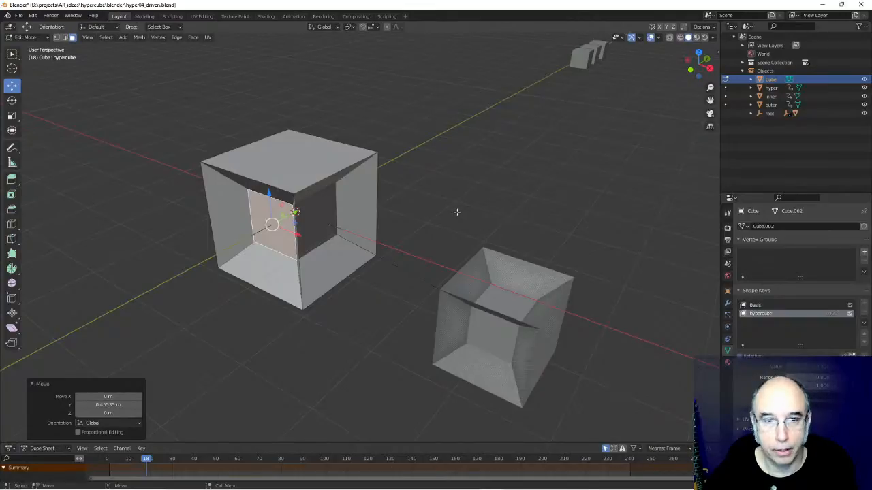
key("Tab")
left_click(448, 222)
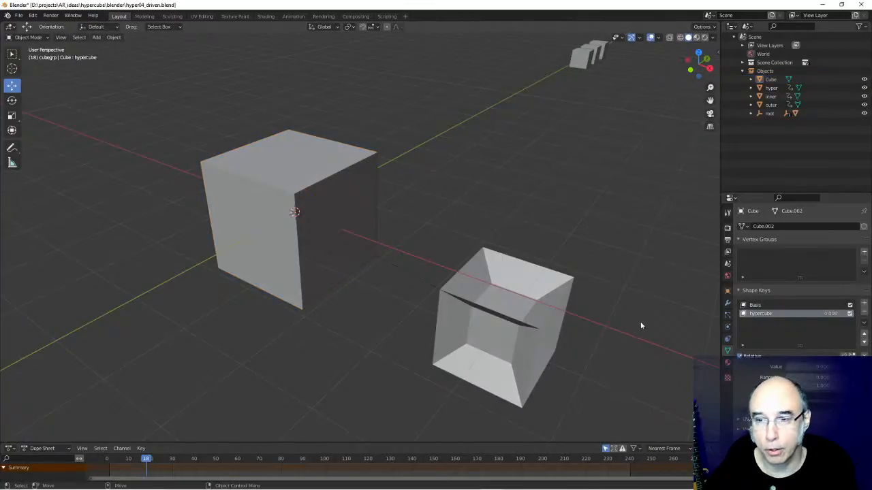
- Raise the cube's hypercube shape key to about 0.97 and inspect the inward-folded faces
left_click(756, 305)
left_click(760, 315)
left_click_drag(791, 368, 851, 367)
middle_click_drag(506, 258, 337, 270)
scroll(337, 271, "up", 3)
scroll(344, 276, "down", 3)
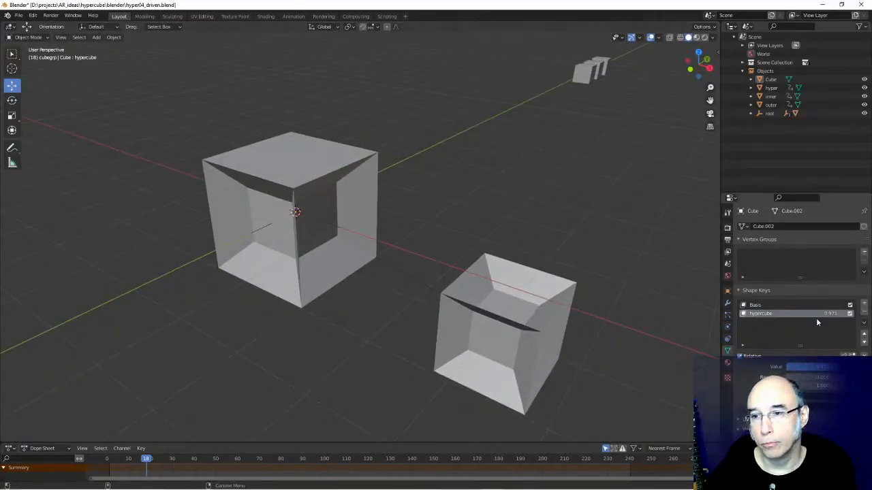
- Select the animated hyper cube and review its cube, corner, corner2 and hyper shape keys
left_click(513, 304)
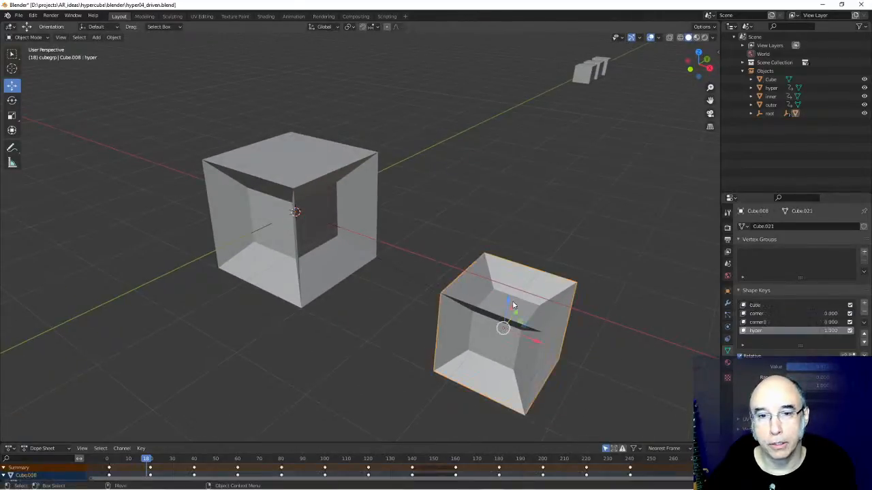
left_click(763, 322)
left_click(763, 314)
left_click(763, 307)
left_click(764, 314)
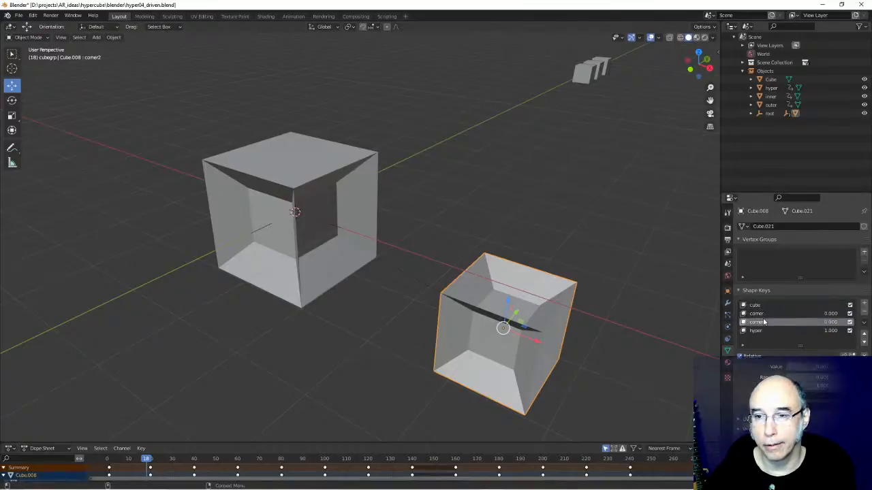
left_click(763, 322)
left_click(761, 331)
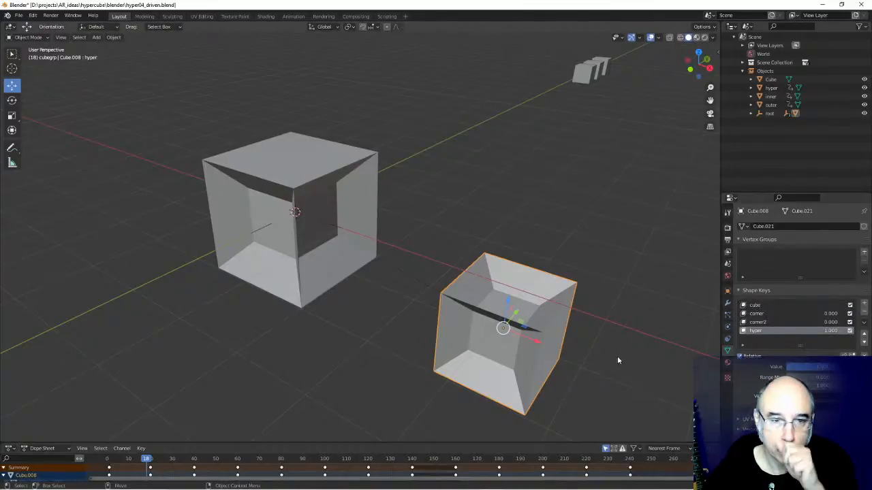
- Delete the newly built cube that carries the hypercube shape key
left_click(435, 184)
left_click(312, 157)
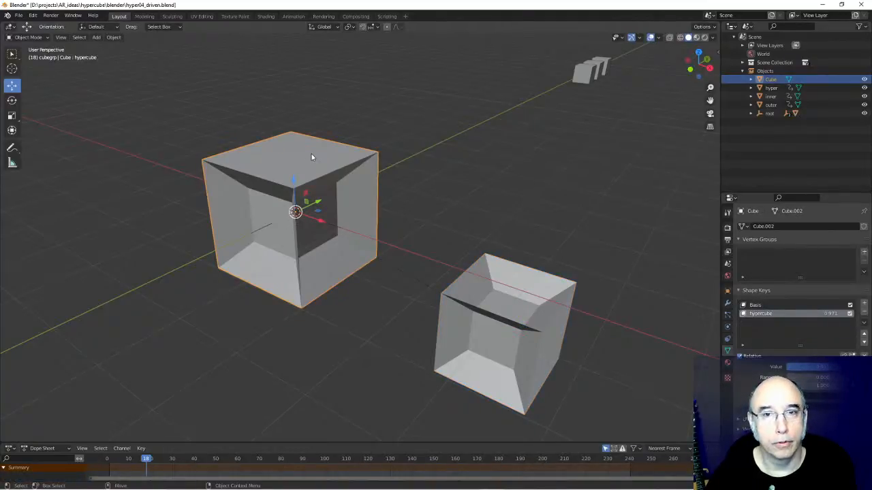
key("Delete")
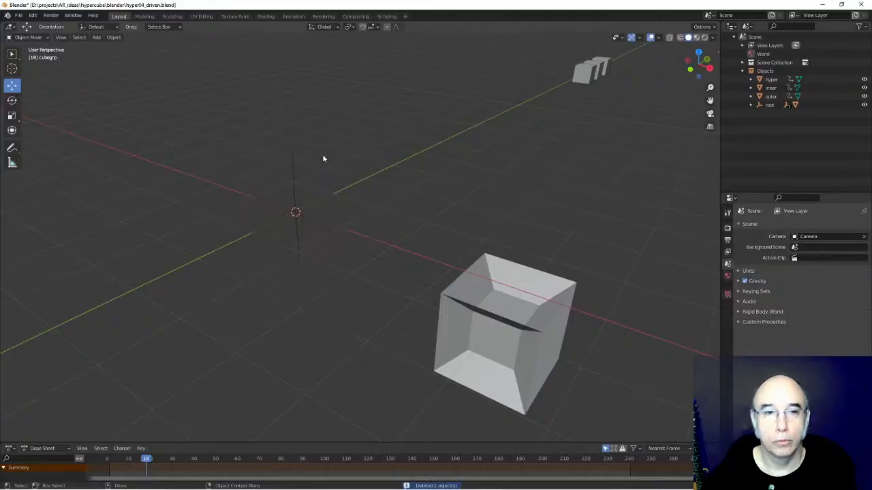
- Move the remaining hyper cube about -4.06 m in X, -1.88 m in Y and 2.30 m in Z, near the world origin
middle_click_drag(372, 270, 373, 301)
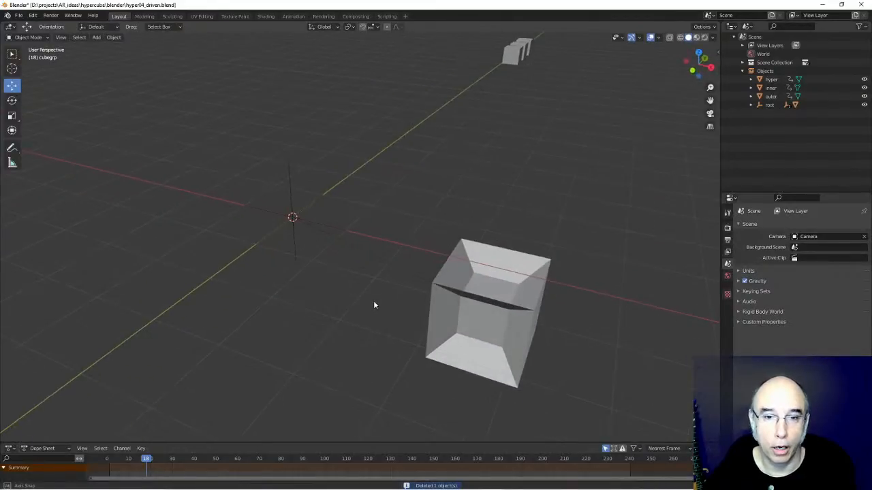
left_click(491, 309)
middle_click_drag(578, 343, 513, 338)
key("g")
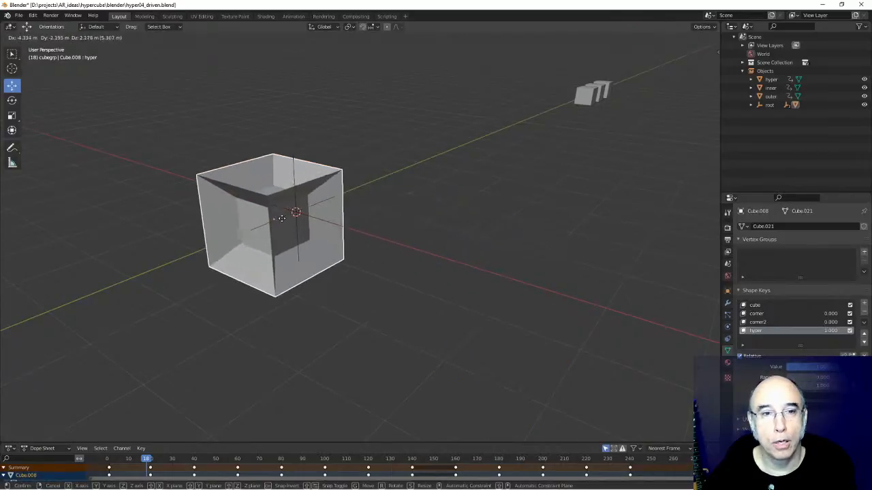
left_click(260, 202)
middle_click_drag(350, 270, 455, 307)
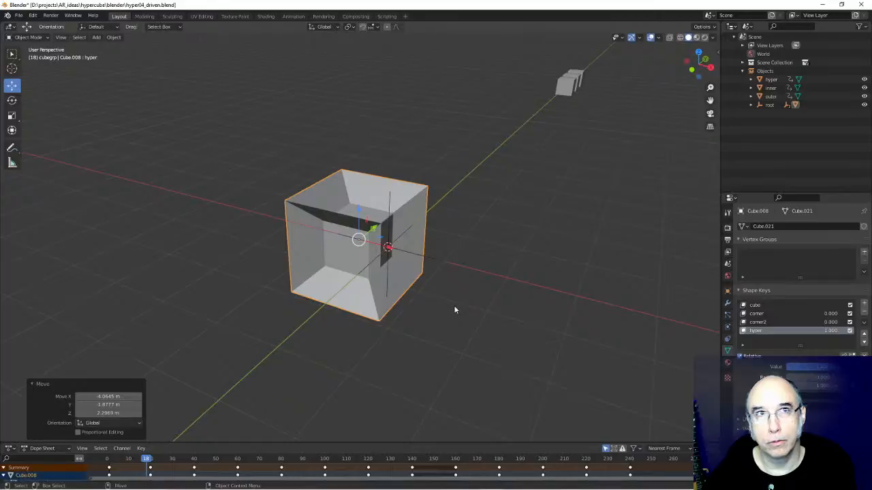
middle_click_drag(461, 325, 456, 323)
- Switch to the hypercube01 project in Spark AR Studio, inspect the imported cube in its scene, and return to Blender
key("super+Tab")
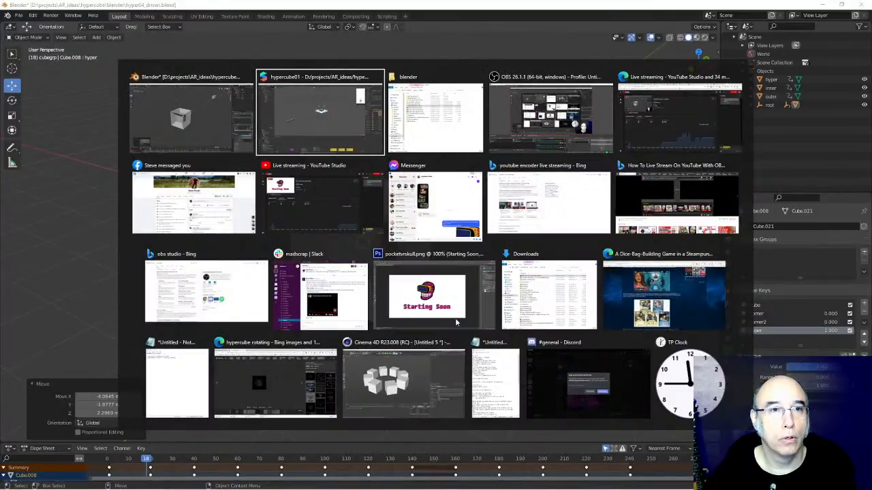
key("Return")
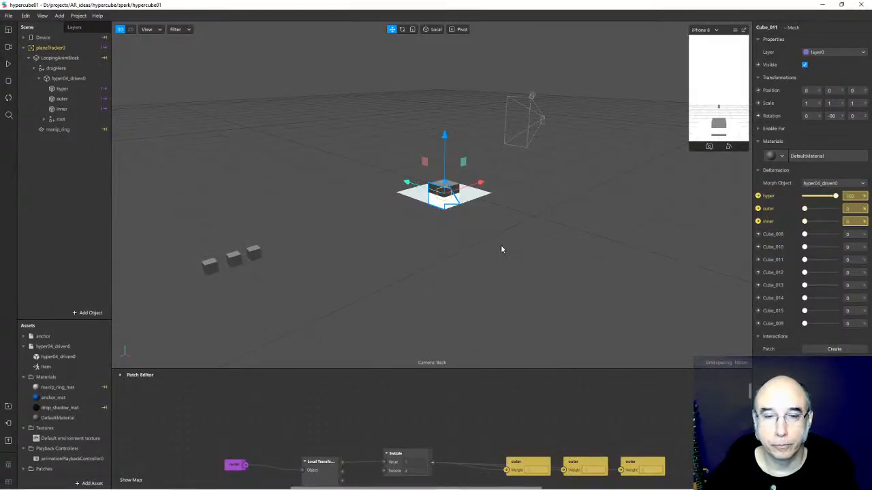
left_click(521, 256)
scroll(474, 280, "up", 6)
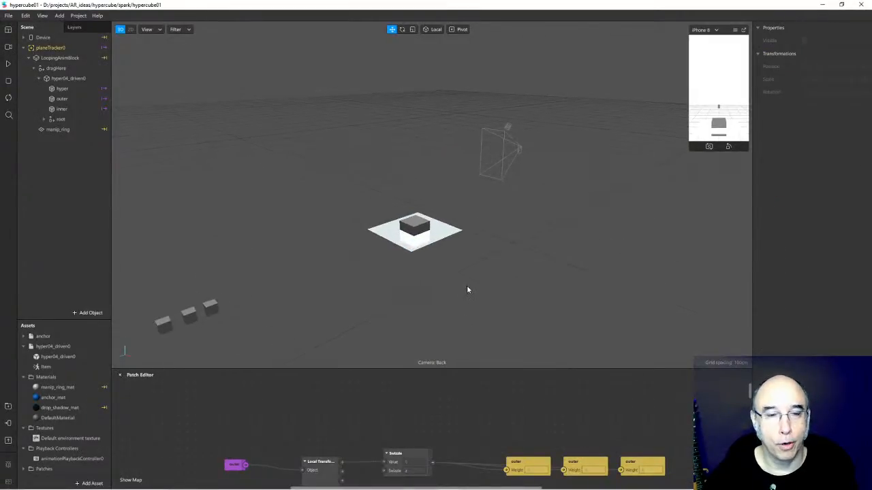
middle_click_drag(510, 305, 548, 206)
key("alt+Tab")
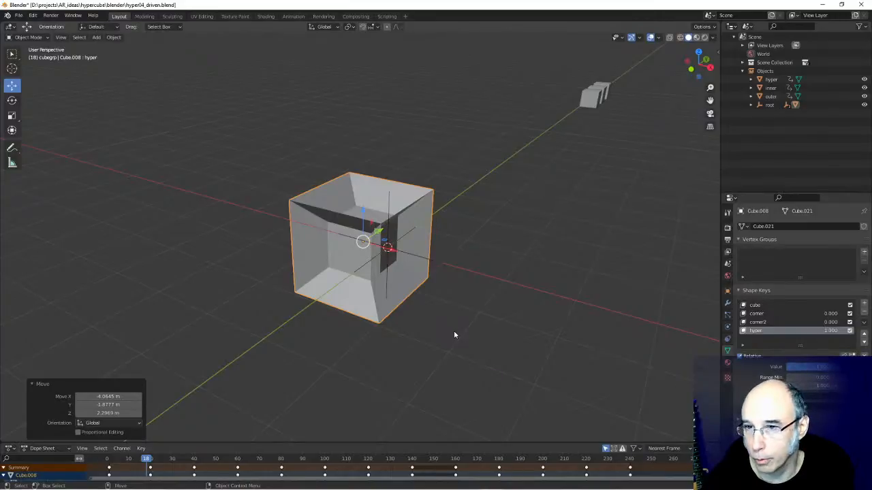
- Set the current frame to 21 and the cube's hyper shape key value to 0
middle_click_drag(495, 300, 287, 325)
scroll(436, 338, "down", 3)
middle_click_drag(450, 316, 418, 303)
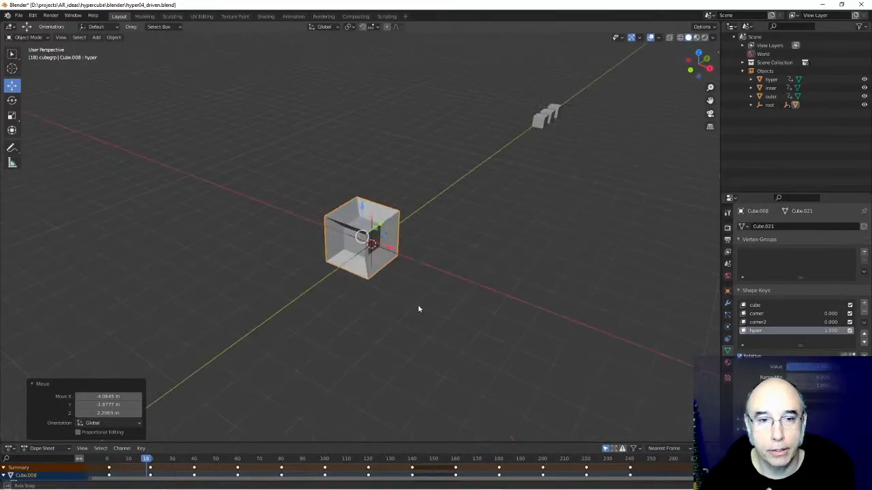
mouse_move(136, 460)
left_mouse_down()
mouse_move(105, 463)
mouse_move(180, 462)
mouse_move(152, 462)
left_mouse_up()
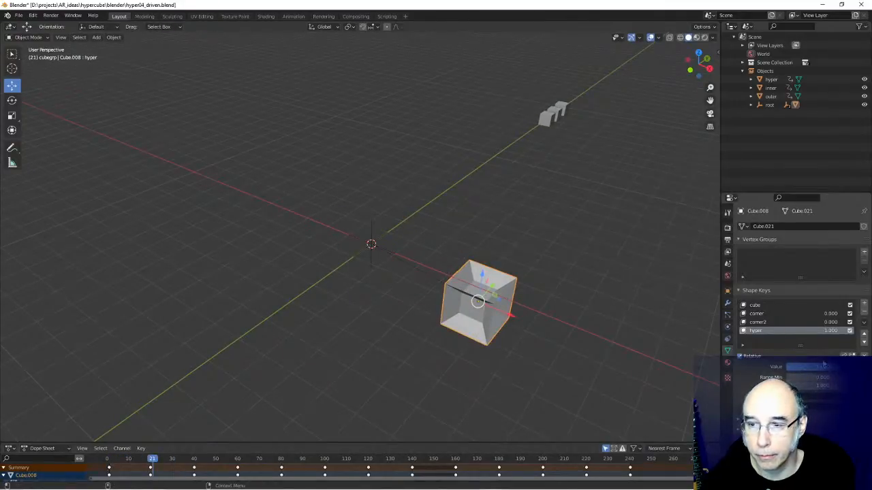
left_click_drag(823, 367, 750, 367)
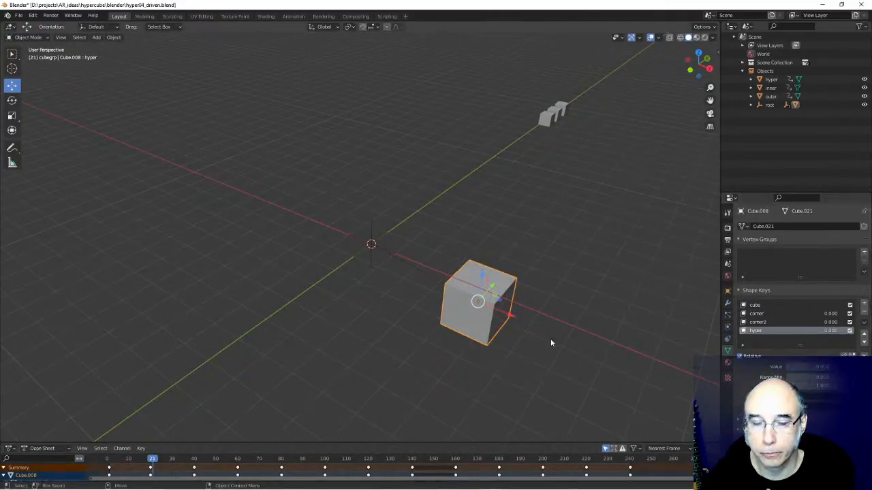
- Preview the corner2 shape key's deformation on the cube and return its value to 0
middle_click_drag(527, 367, 441, 310)
key("g")
right_click(525, 358)
scroll(441, 308, "up", 4)
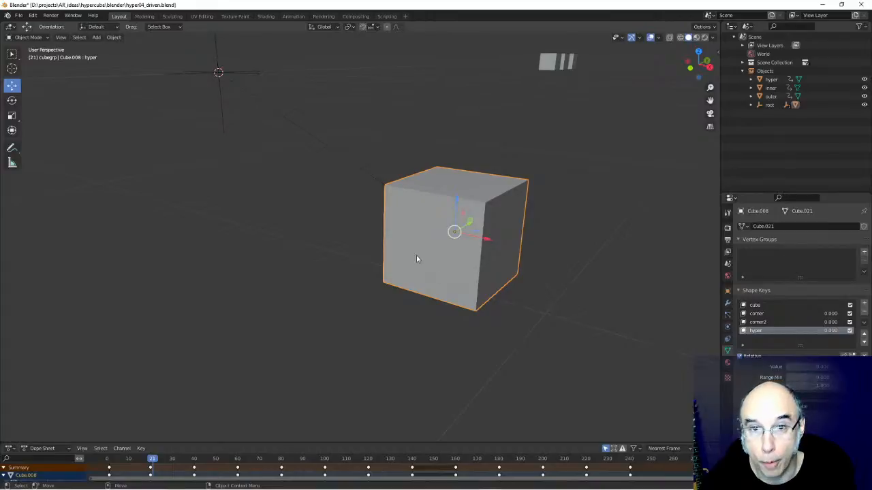
left_click(768, 324)
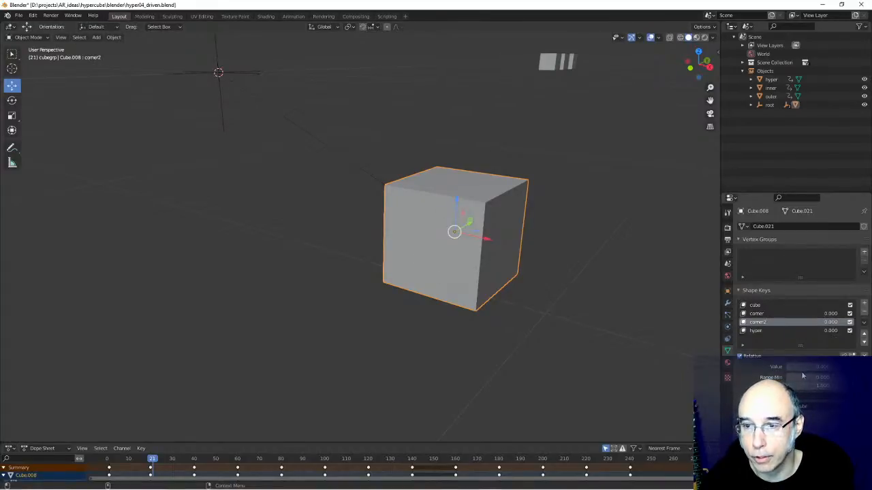
left_click_drag(792, 370, 688, 284)
middle_click_drag(619, 289, 647, 310)
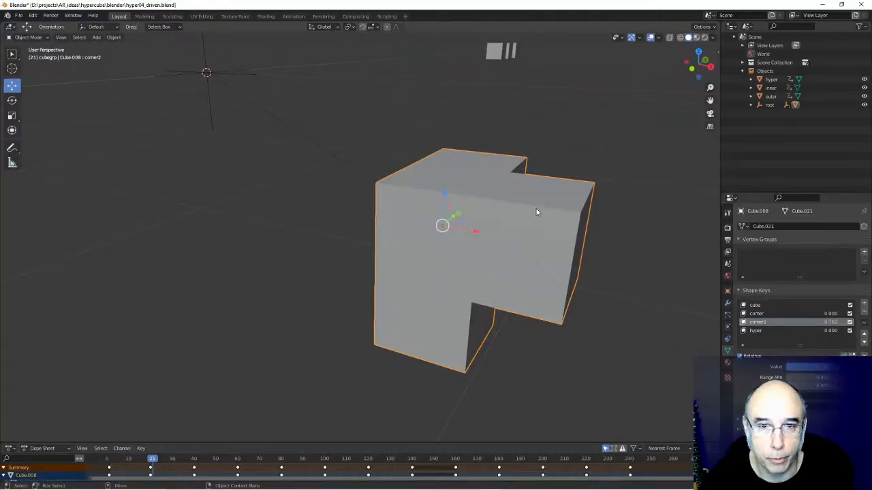
left_click_drag(842, 367, 786, 367)
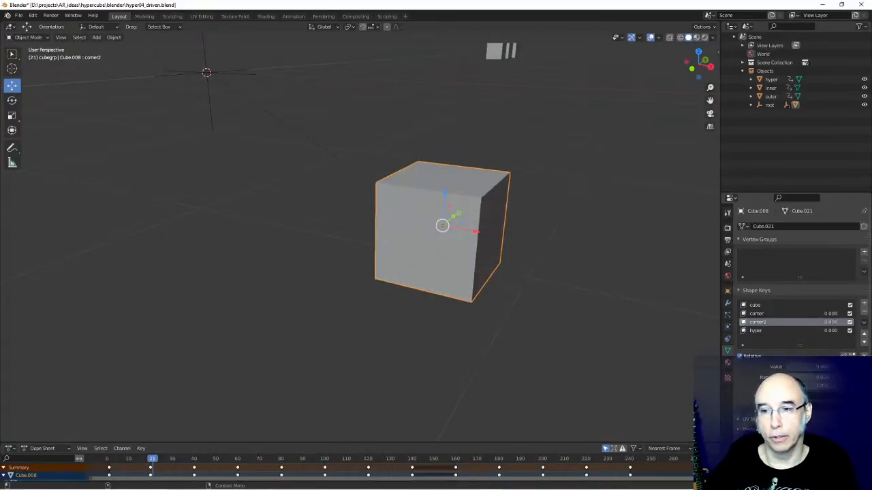
- Set the current frame to 40 and expand the root hierarchy down to Cube.008
middle_click_drag(554, 327, 465, 323)
scroll(552, 327, "down", 4)
left_click_drag(157, 461, 196, 475)
middle_click_drag(553, 312, 521, 332)
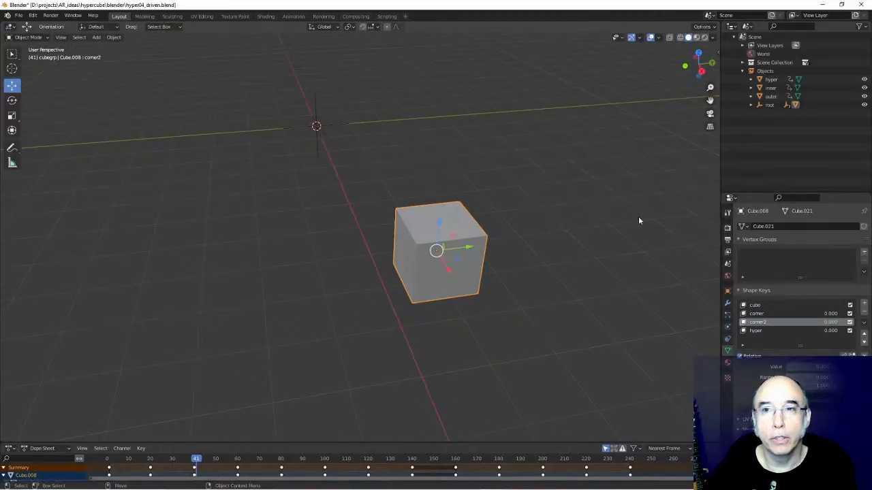
middle_click_drag(575, 269, 562, 270)
left_click(751, 105)
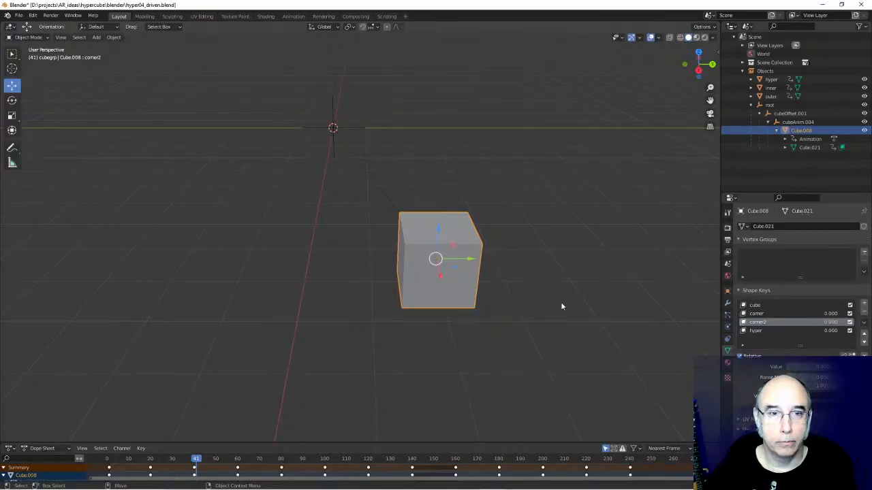
mouse_move(561, 306)
middle_mouse_down()
mouse_move(502, 306)
mouse_move(552, 313)
middle_mouse_up()
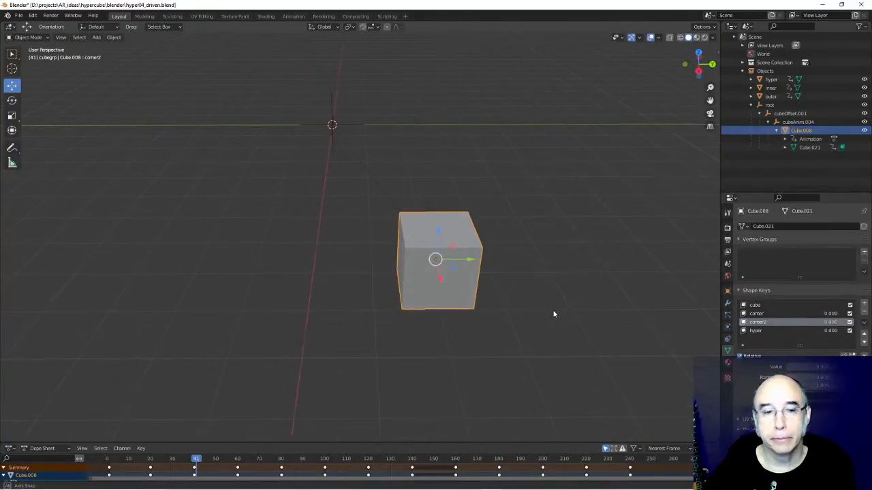
mouse_move(197, 460)
left_mouse_down()
mouse_move(111, 463)
mouse_move(195, 469)
left_mouse_up()
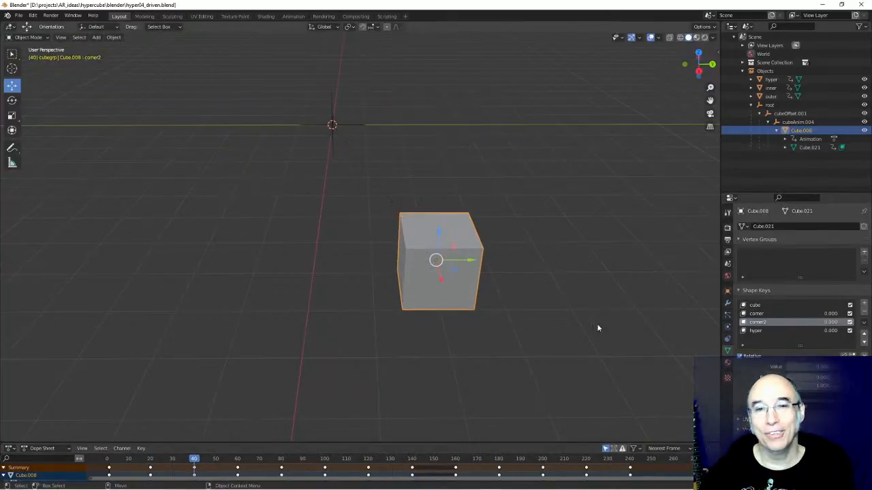
- Reselect Cube.008 in the scene and show its modifier properties
mouse_move(487, 339)
middle_mouse_down()
mouse_move(503, 332)
mouse_move(488, 341)
middle_mouse_up()
left_click(527, 232)
left_click(463, 233)
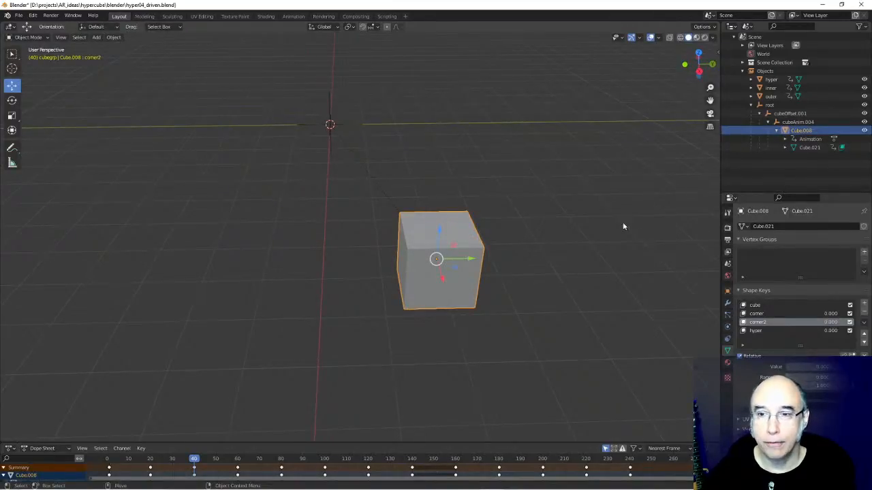
left_click(727, 304)
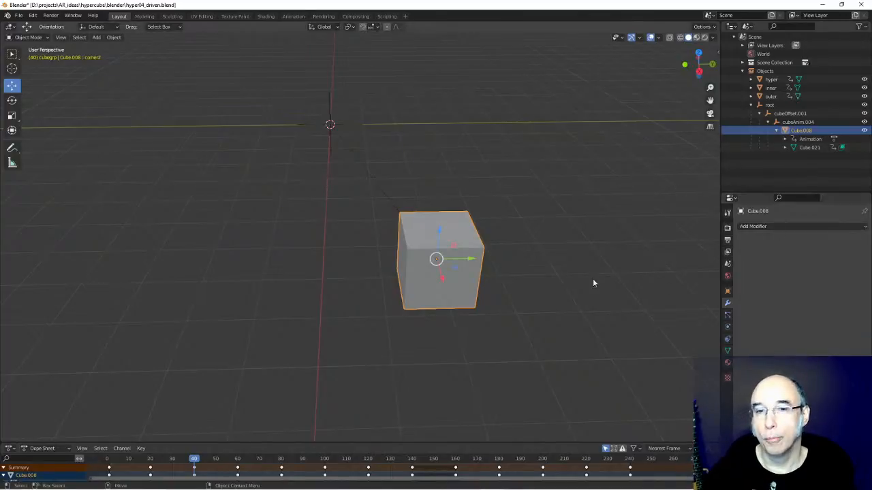
left_click(525, 274)
mouse_move(515, 282)
middle_mouse_down()
mouse_move(502, 269)
mouse_move(519, 270)
middle_mouse_up()
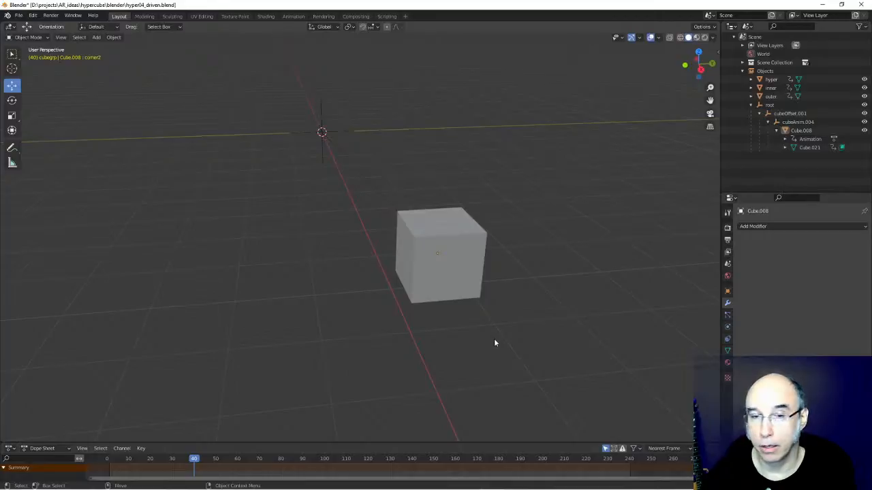
middle_click_drag(476, 350, 461, 275)
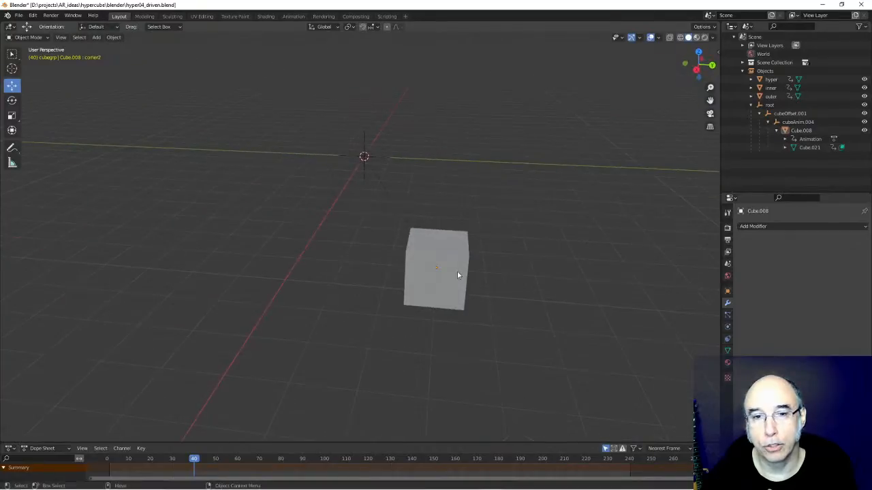
left_click(456, 272)
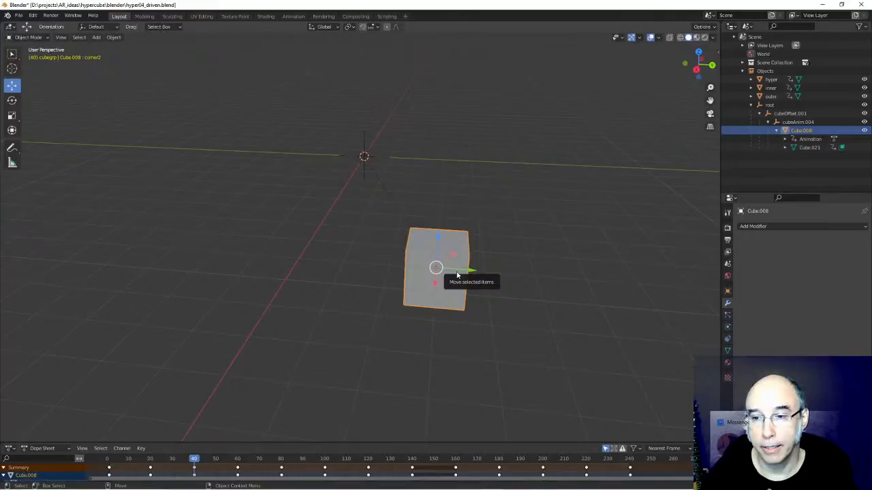
left_click(508, 300)
- Add a UV sphere mesh at the world origin
middle_click_drag(518, 300, 534, 314)
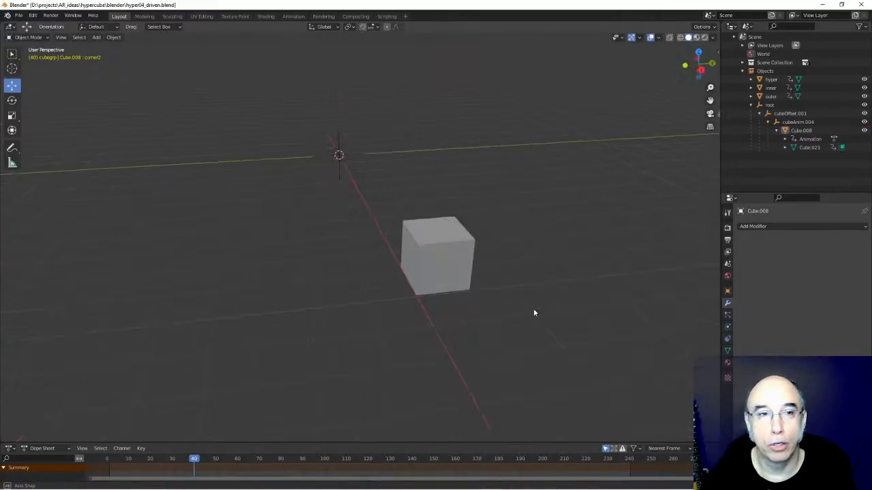
left_click(96, 37)
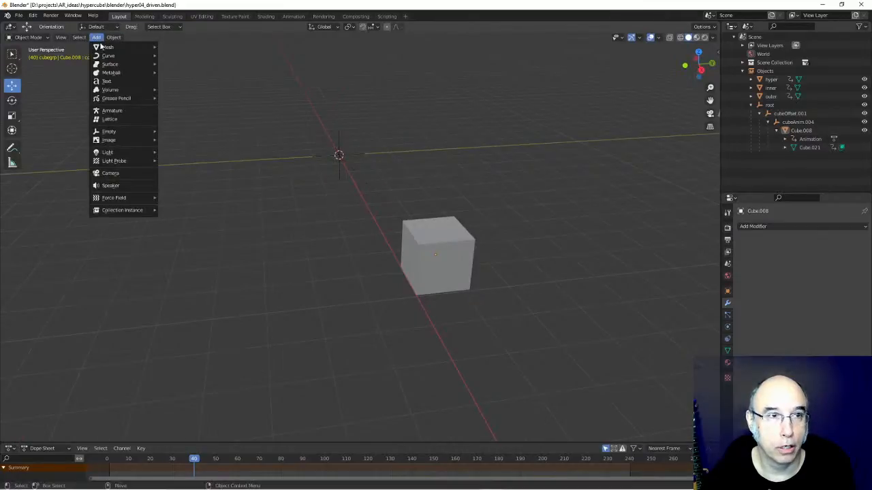
mouse_move(105, 51)
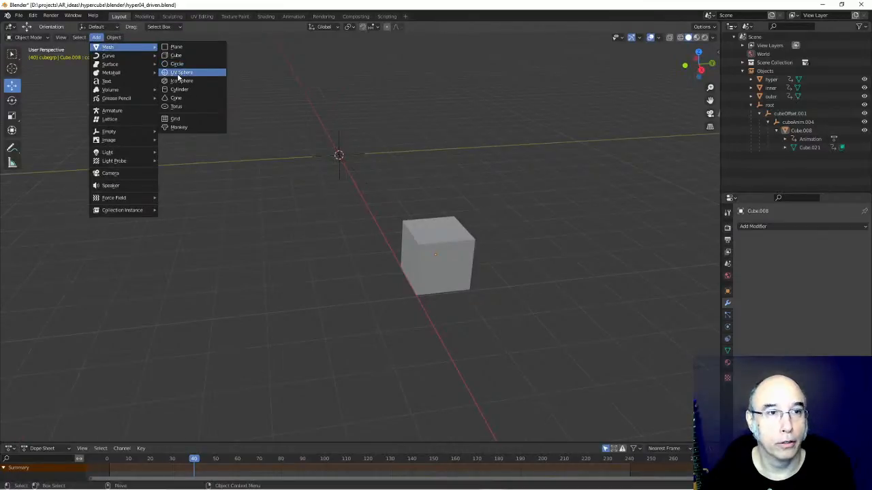
left_click(178, 73)
middle_click_drag(282, 267, 317, 266)
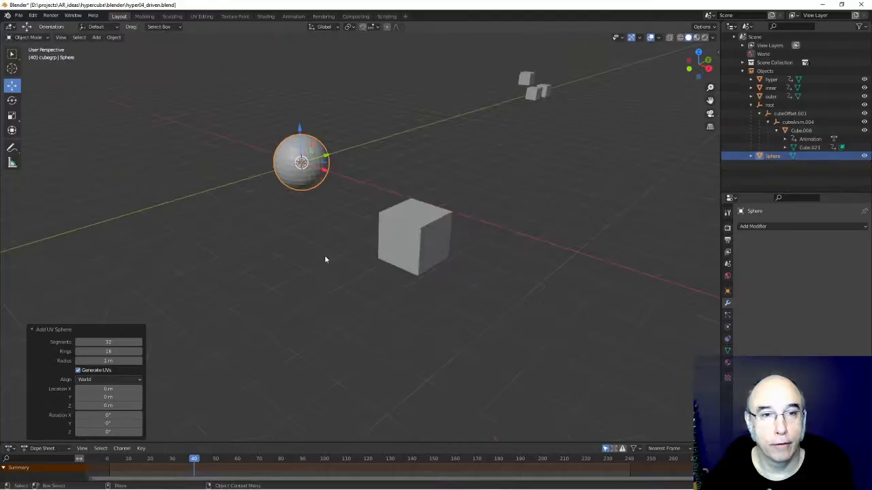
- Add a Subdivision Surface modifier to the UV sphere
key("KP_Decimal")
scroll(437, 311, "down", 3)
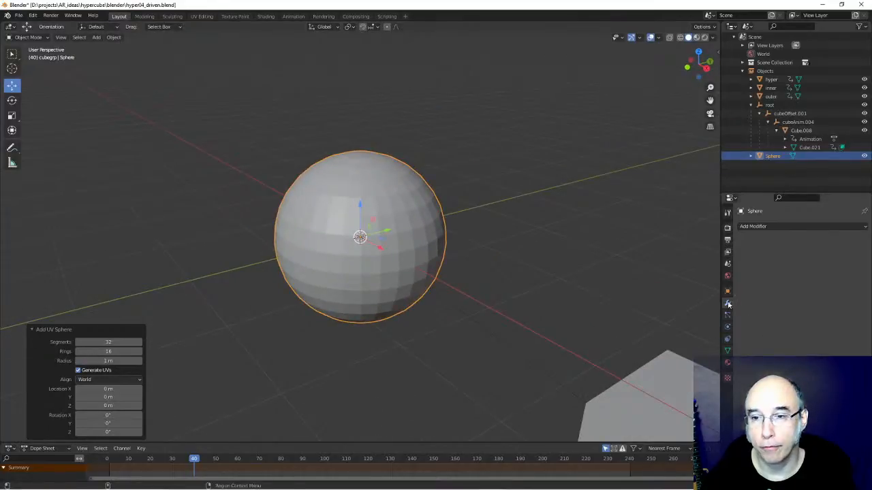
left_click(778, 226)
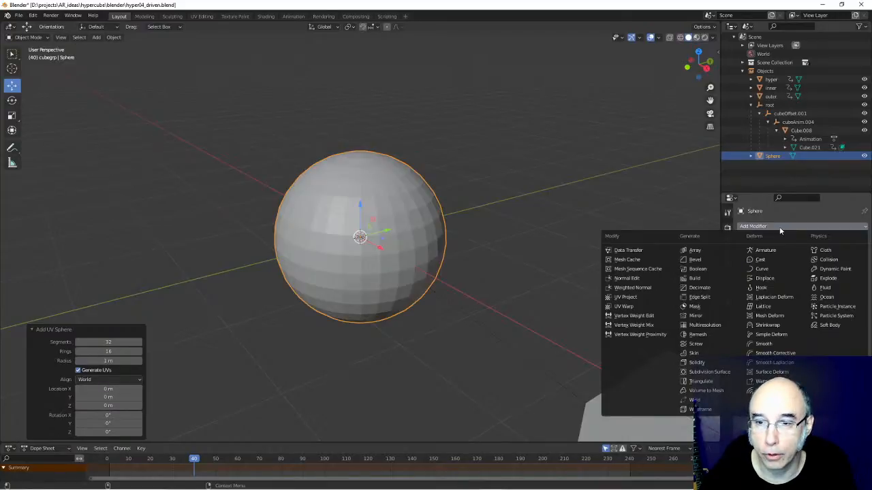
left_click(728, 376)
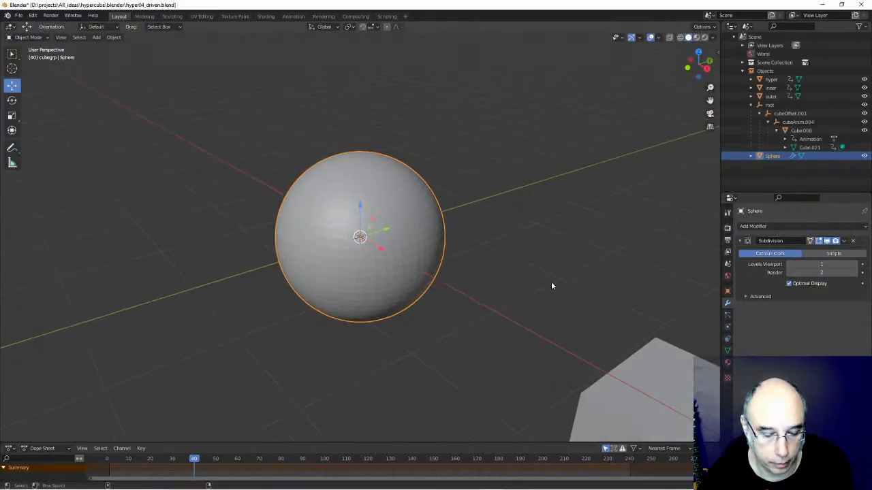
- Undo the sphere's Subdivision modifier and delete the UV sphere from the scene
key("ctrl+z")
left_click(512, 266)
left_click(392, 207)
key("Delete")
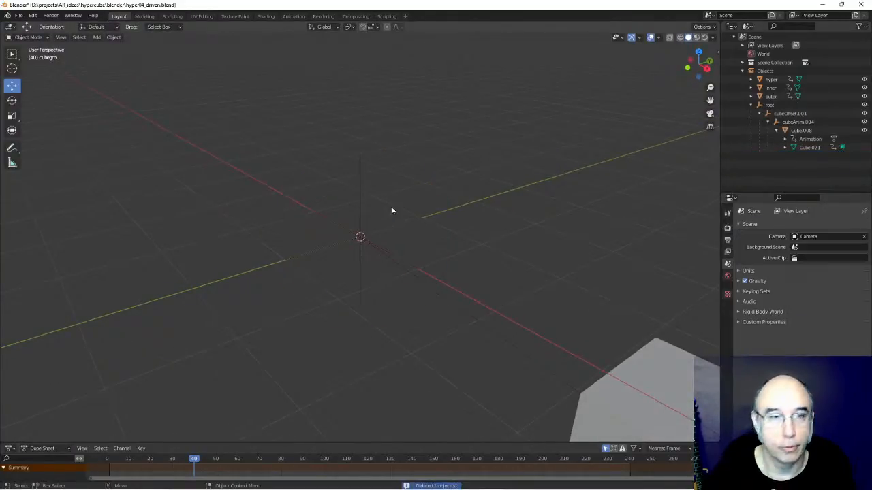
- Add a cube mesh at the world origin and give it a Subdivision Surface modifier
left_click(96, 37)
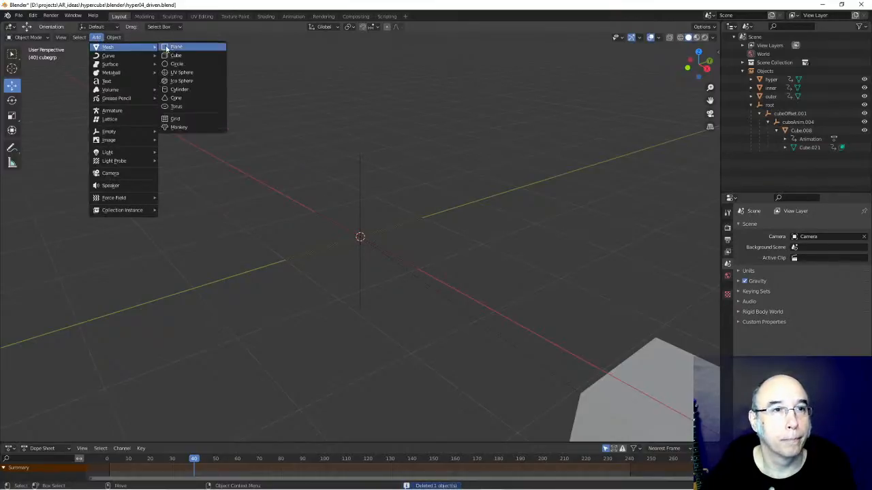
left_click(176, 55)
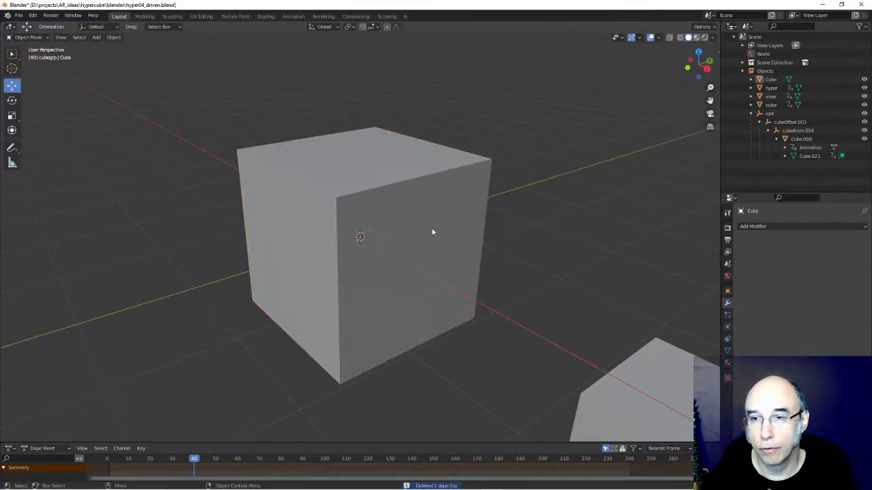
left_click(757, 226)
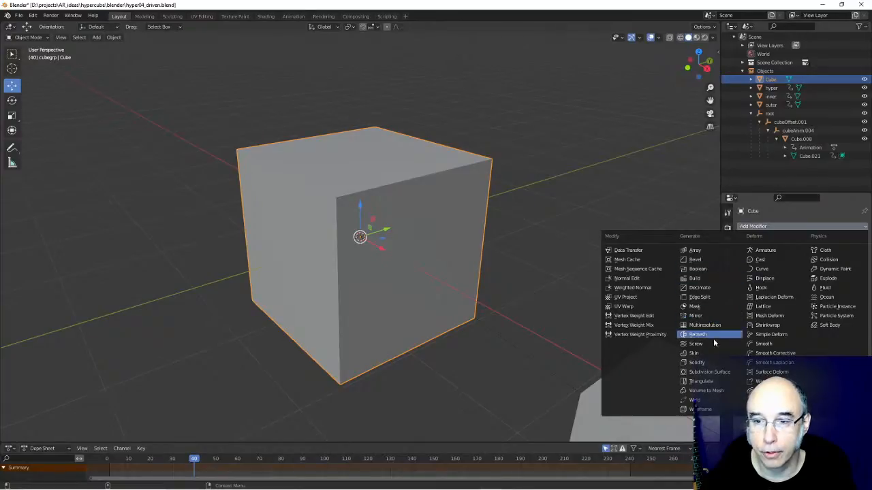
left_click(709, 372)
middle_click_drag(455, 267, 467, 268)
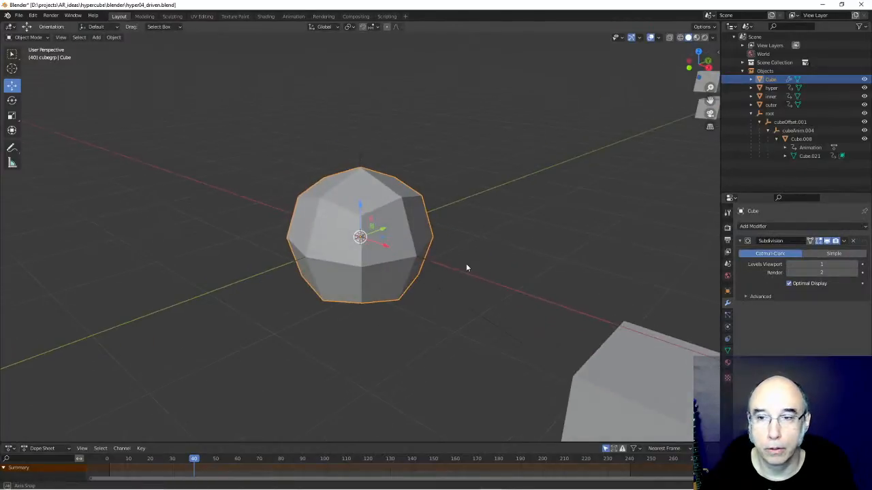
scroll(467, 265, "up", 2)
middle_click_drag(524, 274, 536, 241)
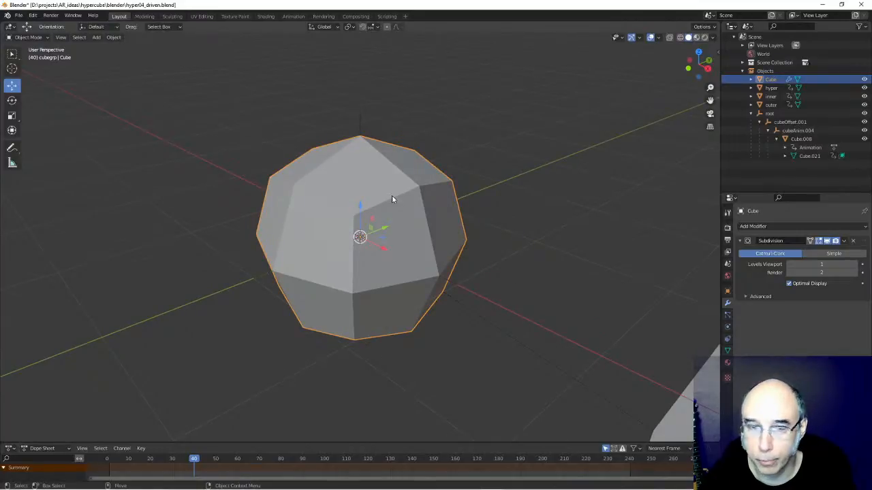
- Move one upper corner vertex of the new cube in Edit Mode to test the subdivided shape, and undo the move
key("Tab")
middle_click_drag(569, 282, 578, 261)
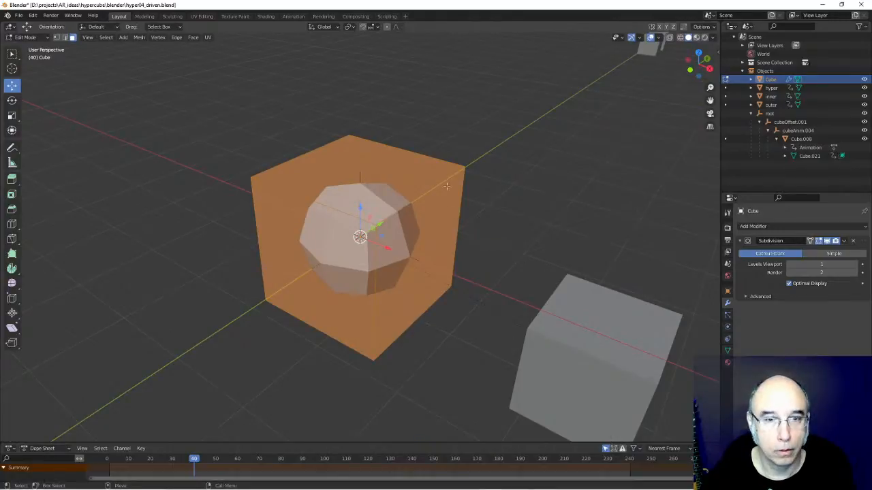
key("1")
left_click(463, 166)
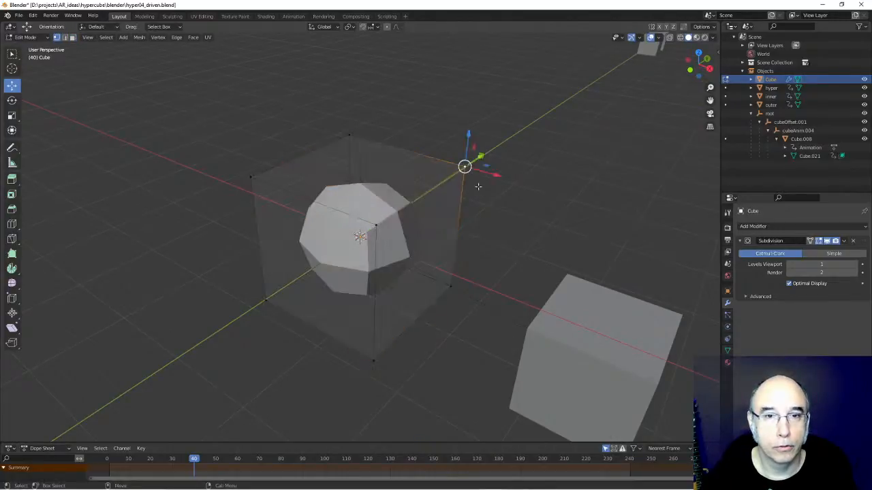
left_click_drag(470, 168, 519, 116)
key("ctrl+z")
middle_click_drag(538, 234, 494, 233)
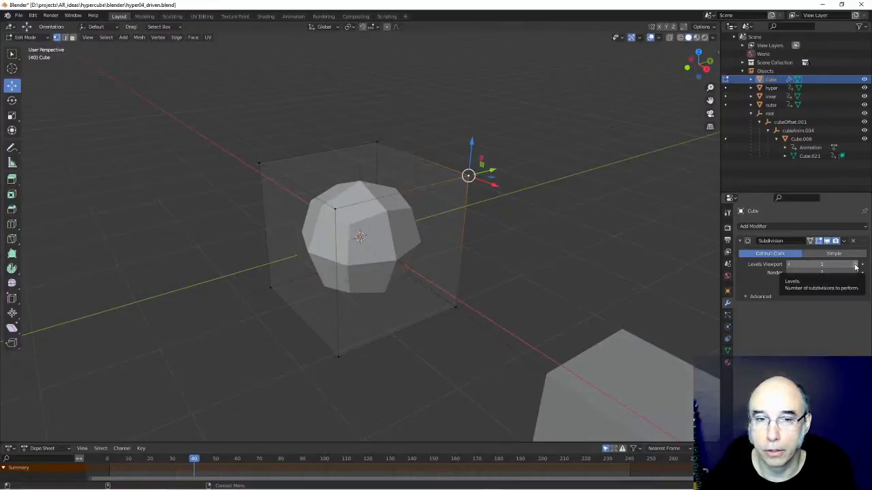
- Set the Subdivision modifier's viewport levels to 2
left_click(855, 267)
left_click(856, 267)
left_click(788, 267)
middle_click_drag(537, 240, 528, 264)
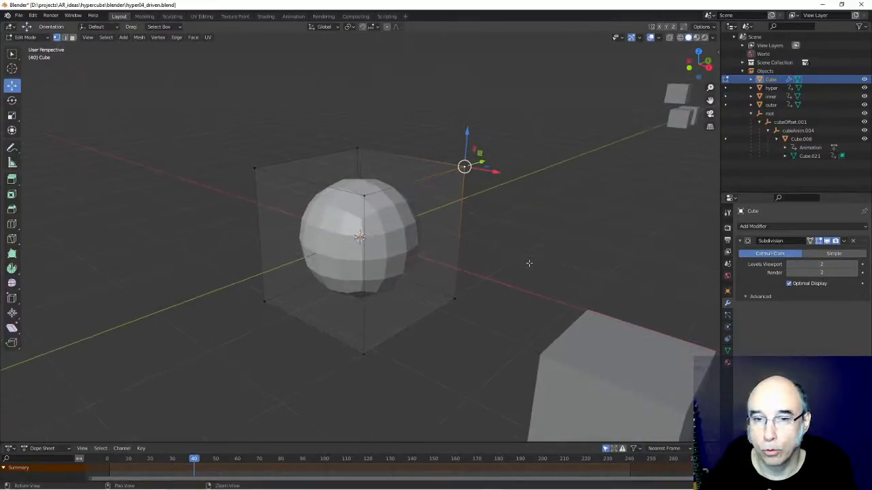
- Switch the Subdivision modifier's edit-mode and viewport display off and back on to compare the shapes, and return to Object Mode
left_click(819, 242)
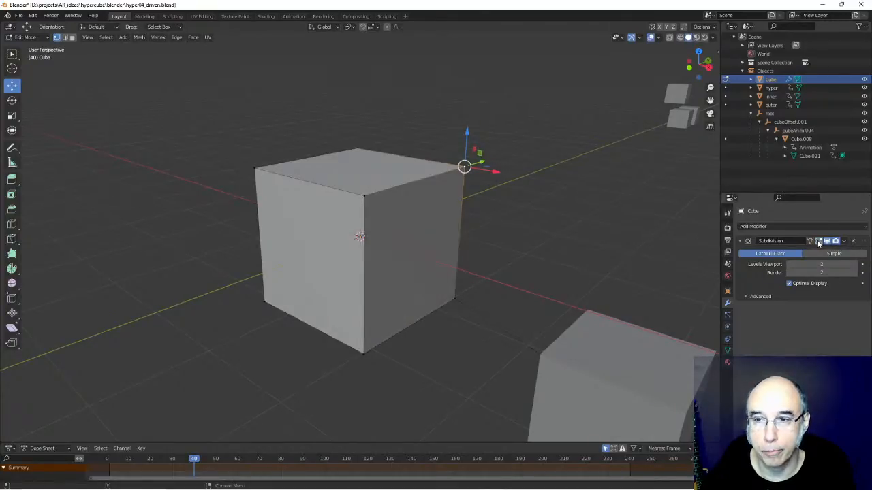
left_click(819, 242)
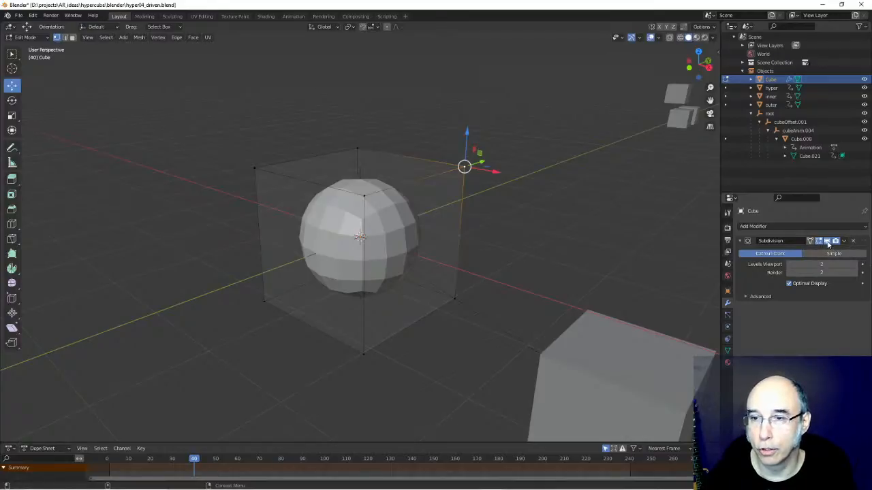
left_click(827, 242)
left_click(828, 241)
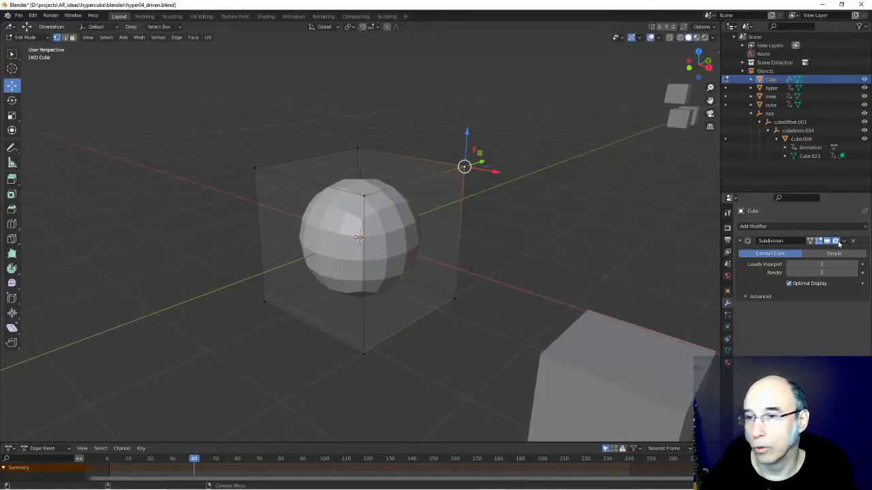
middle_click_drag(438, 257, 463, 258)
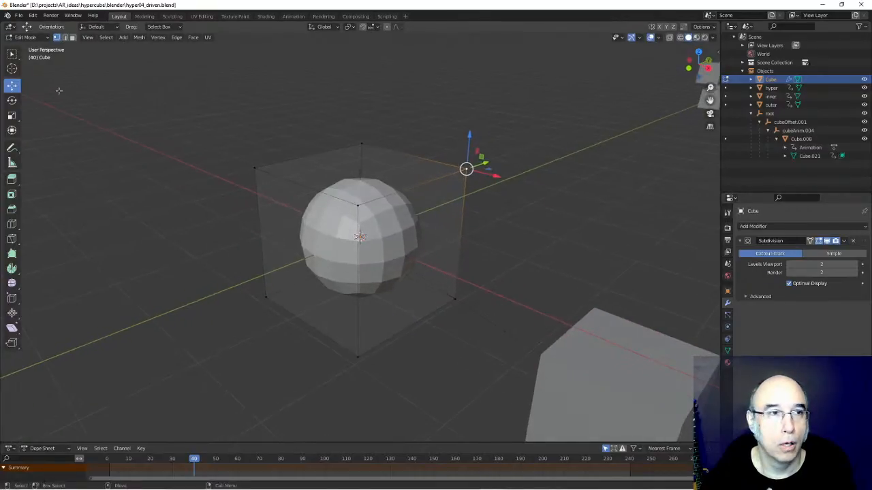
left_click(11, 54)
key("Tab")
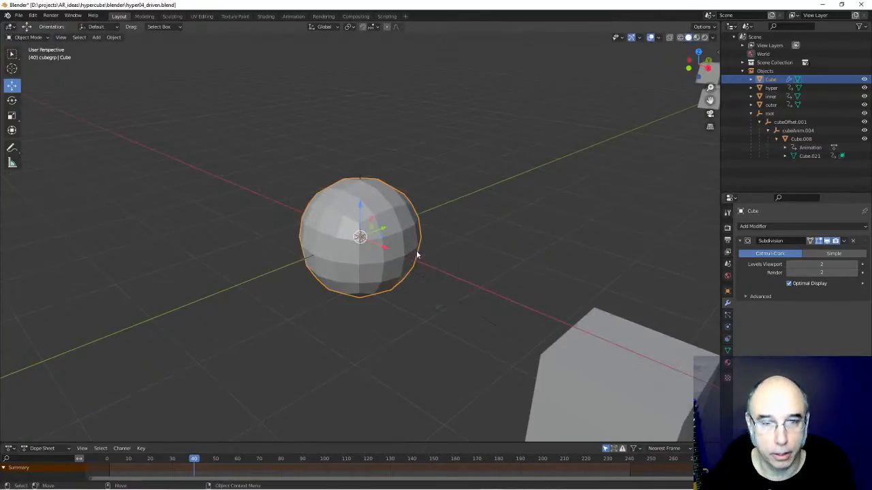
- Add an Array modifier to the subdivided cube, keeping the Subdivision viewport levels at 2
left_click(780, 226)
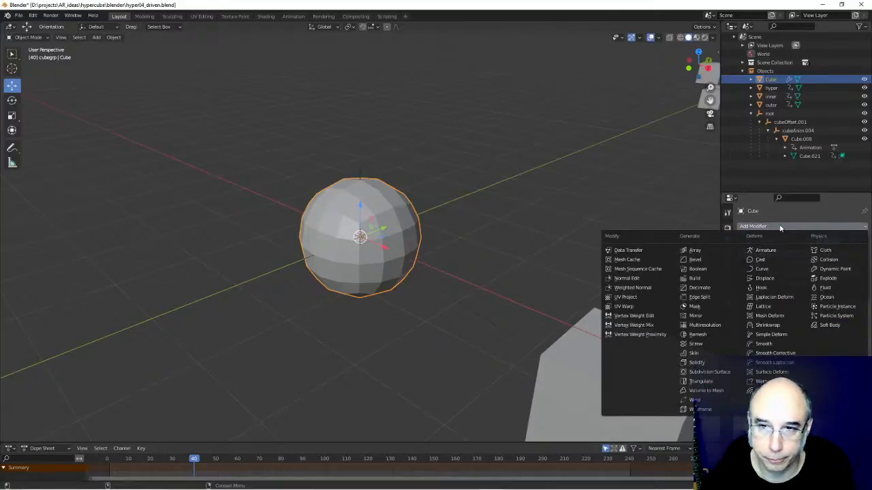
left_click(707, 254)
middle_click_drag(576, 279, 450, 345)
left_click(856, 265)
left_click(790, 265)
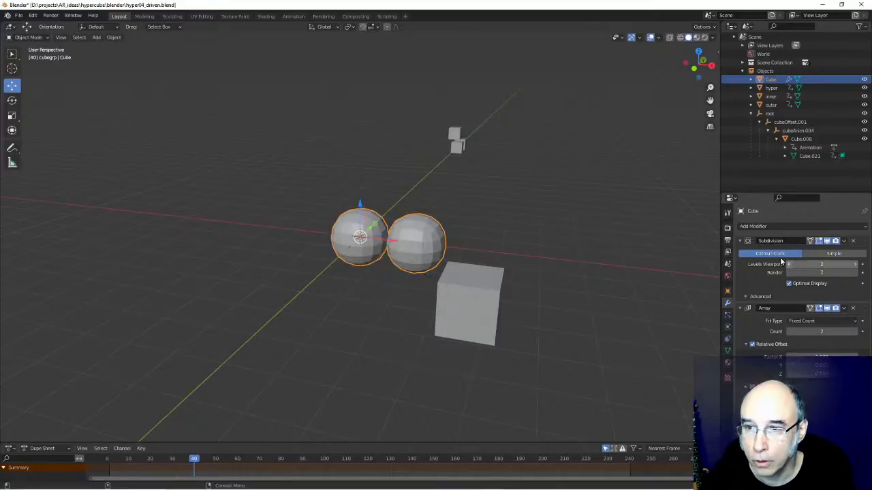
- Collapse the Subdivision and Array modifiers to examine their order in the stack
left_click(740, 240)
left_click(740, 253)
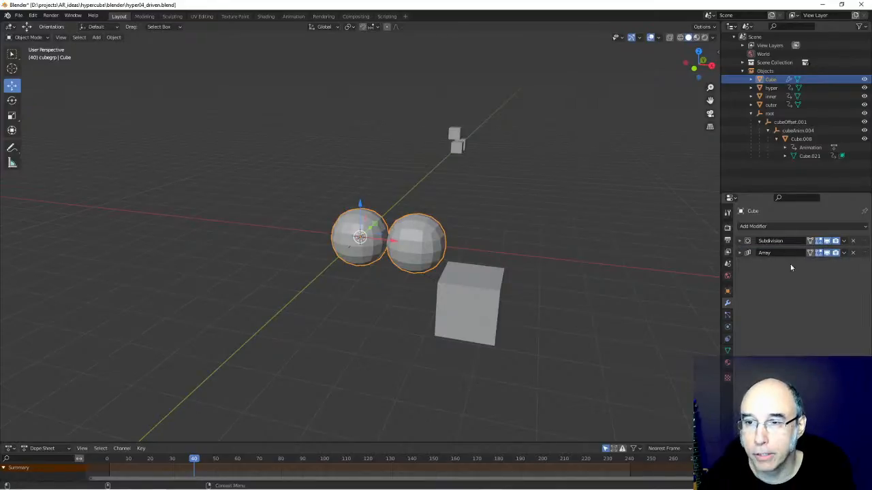
mouse_move(865, 254)
left_mouse_down()
mouse_move(865, 242)
mouse_move(864, 254)
left_mouse_up()
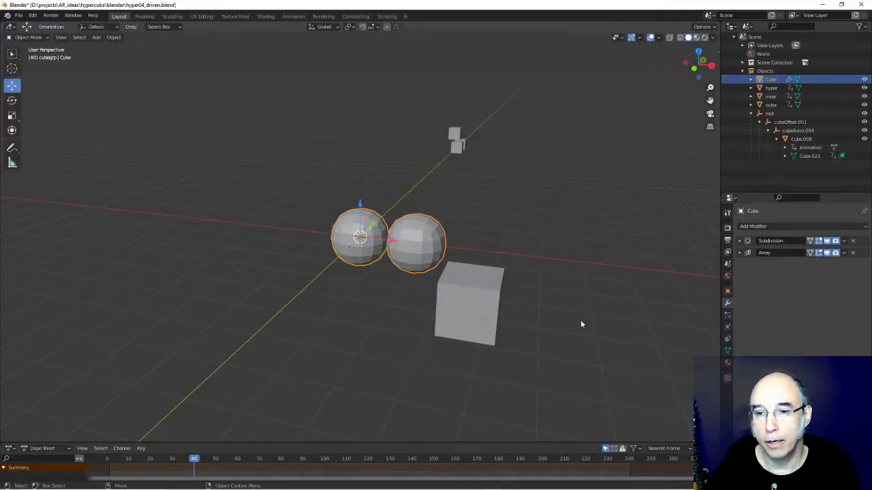
mouse_move(547, 340)
middle_mouse_down()
mouse_move(525, 346)
mouse_move(533, 342)
middle_mouse_up()
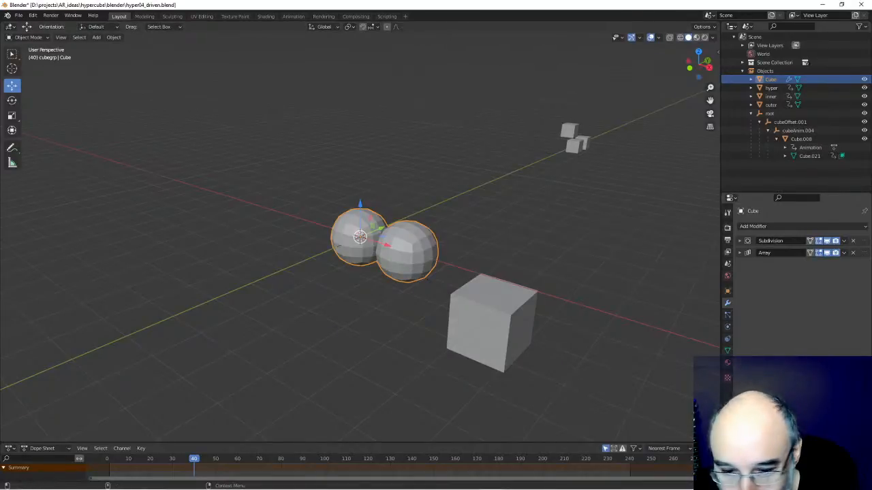
mouse_move(402, 488)
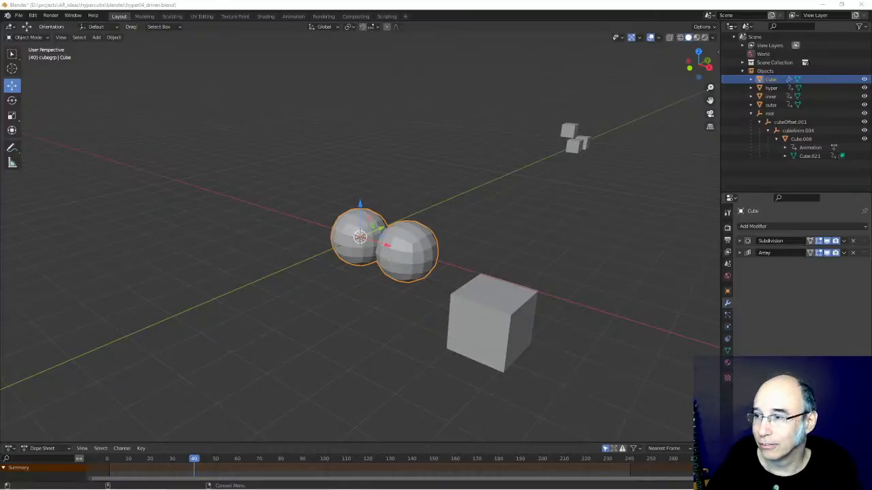
left_click(577, 349)
left_click_drag(378, 317, 370, 320, "alt")
scroll(370, 319, "up", 4)
scroll(370, 320, "down", 3)
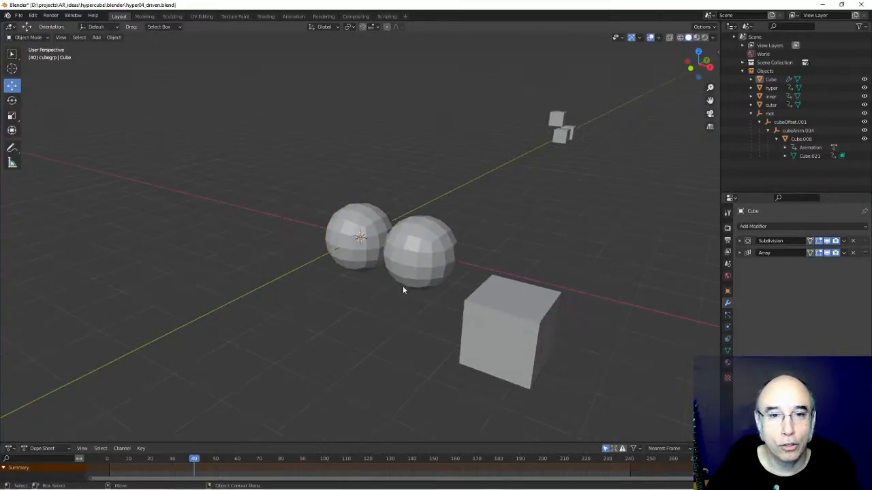
left_click(424, 264)
scroll(478, 307, "up", 3)
left_click_drag(431, 362, 500, 241, "alt")
left_click(500, 240)
left_click(324, 232)
left_click(436, 233)
- Remove the Array modifier from the subdivided cube
left_click(344, 234)
left_click(852, 252)
left_click(477, 242)
left_click_drag(338, 232, 433, 258, "alt")
left_click(400, 232)
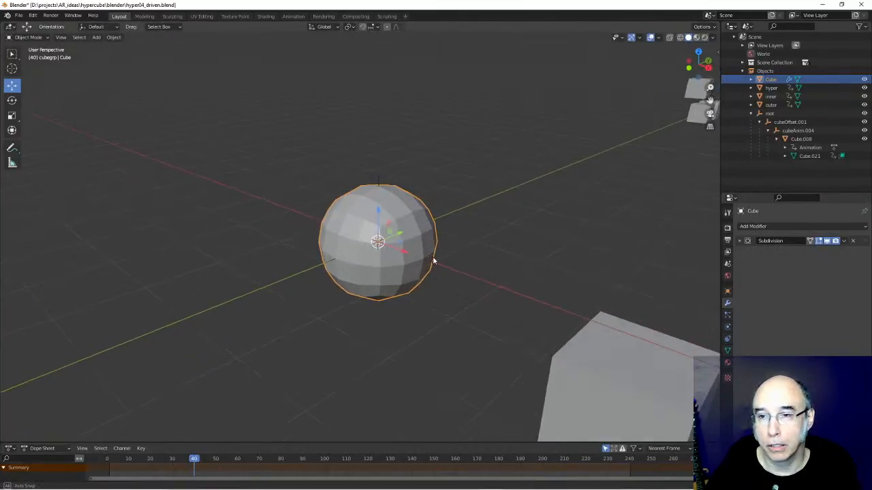
- Apply the Subdivision modifier to the cube's mesh and inspect the resulting faceted sphere
left_click(844, 241)
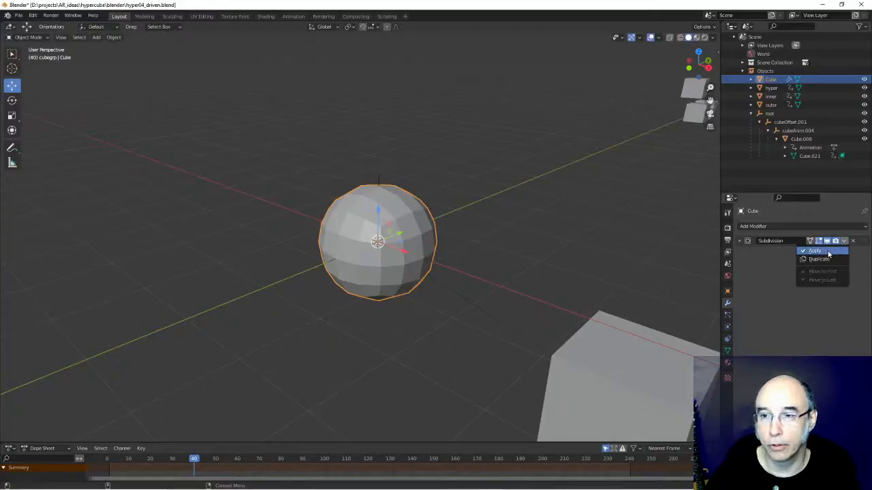
left_click(814, 251)
left_click(420, 208)
left_click(413, 209)
middle_click_drag(412, 210, 415, 307)
scroll(429, 259, "up", 4)
scroll(431, 258, "down", 2)
scroll(414, 285, "up", 3)
left_click(395, 256)
scroll(456, 286, "down", 4)
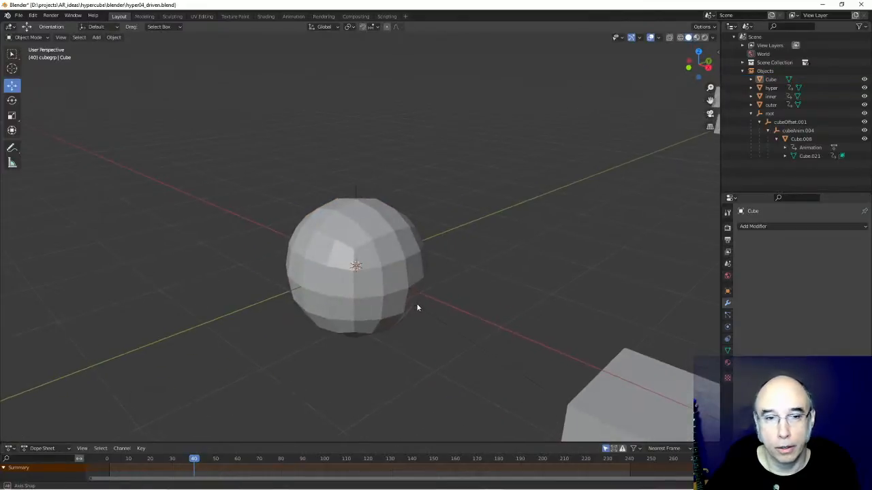
- Apply smooth shading to the subdivided cube and inspect its surface
left_click(392, 244)
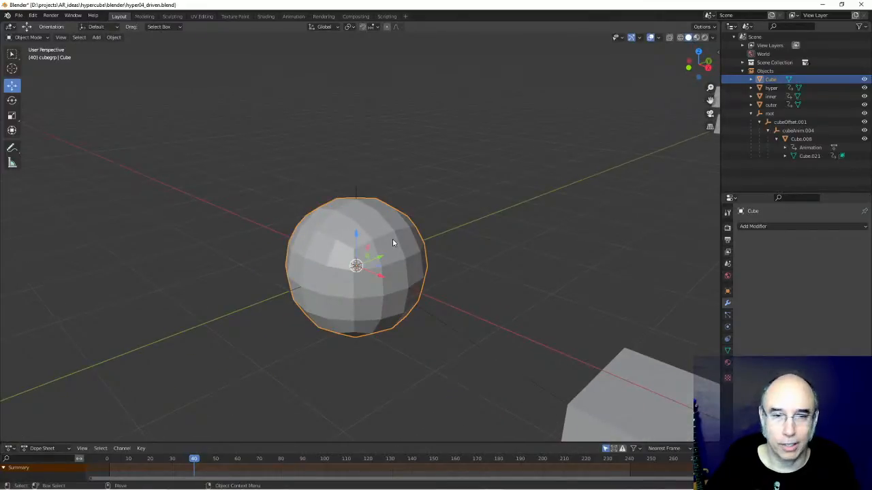
middle_click_drag(395, 241, 418, 320)
right_click(413, 228)
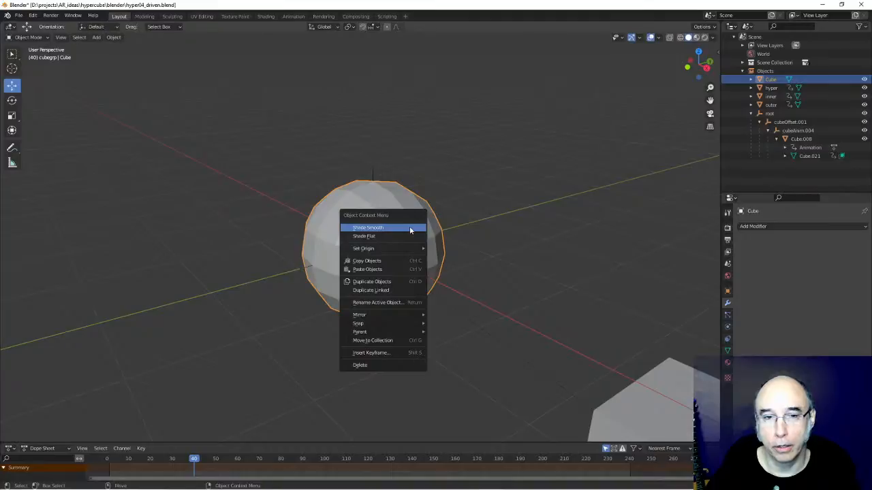
left_click(410, 228)
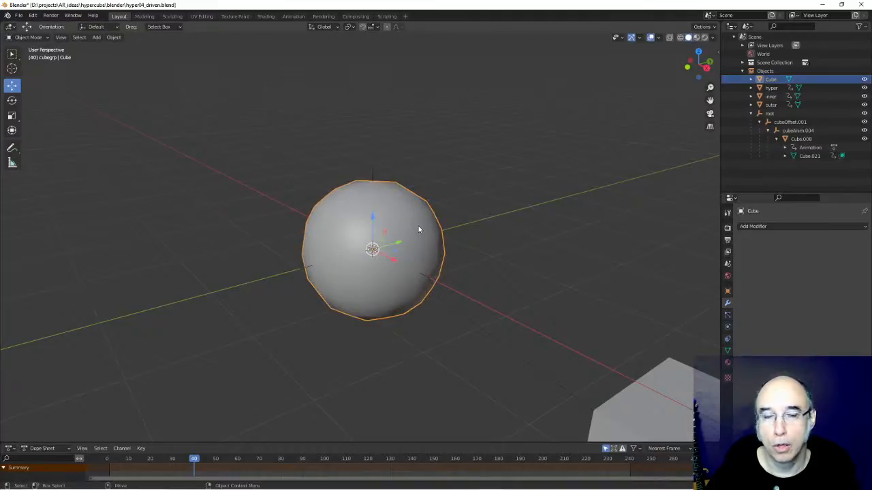
right_click(418, 229)
left_click(419, 229)
left_click(474, 252)
left_click_drag(474, 253, 489, 264, "alt")
scroll(485, 264, "up", 1)
- Set the subdivided cube back to flat shading
left_click(423, 217)
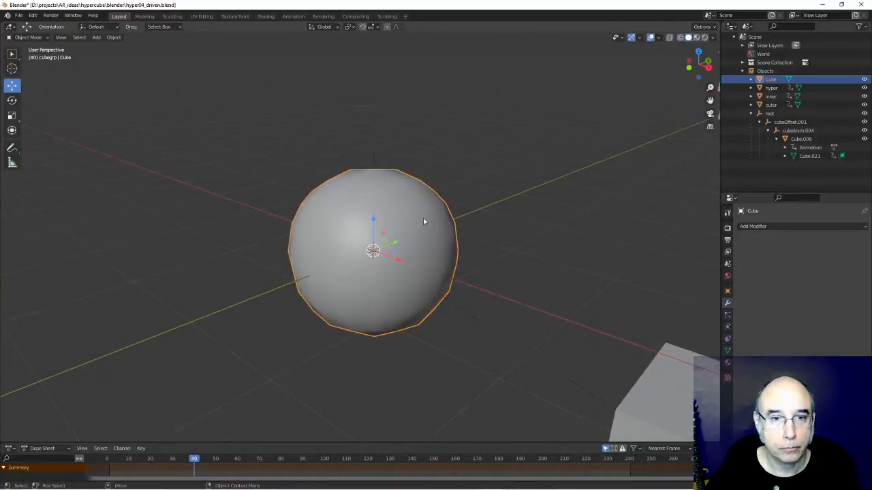
right_click(423, 217)
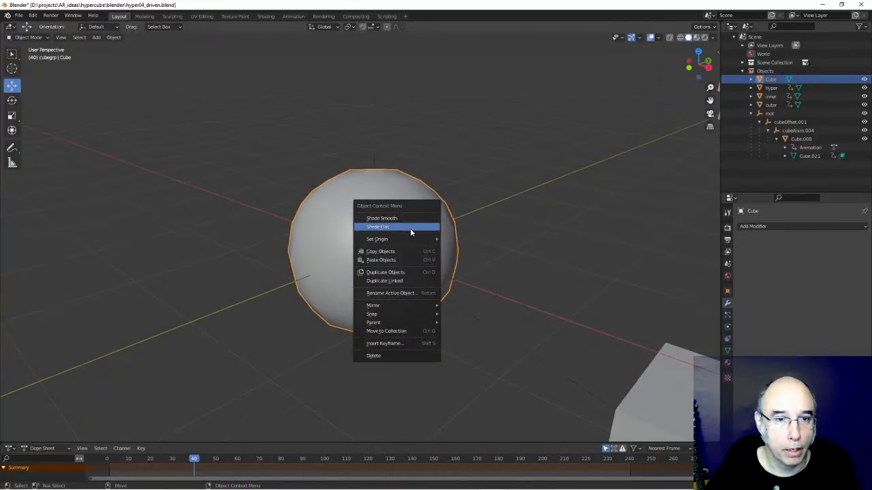
left_click(410, 228)
mouse_move(412, 225)
middle_mouse_down()
mouse_move(445, 270)
mouse_move(463, 273)
mouse_move(414, 234)
middle_mouse_up()
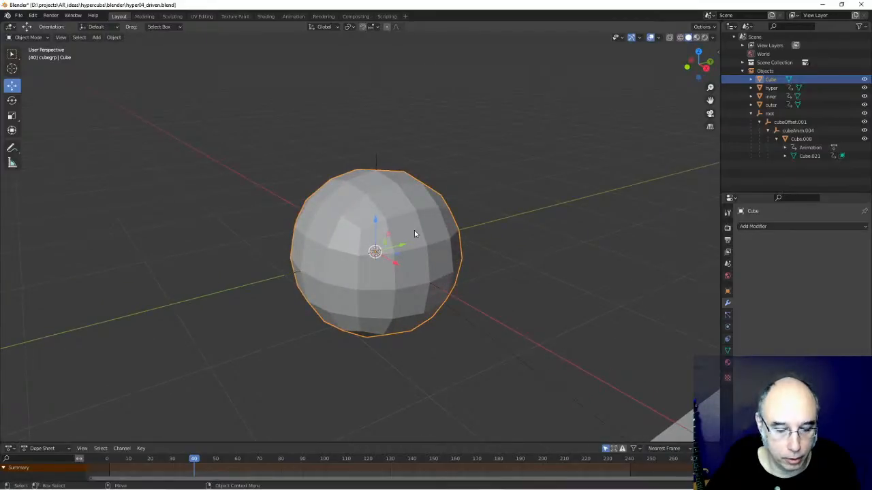
- Mark the edge loop across the upper part of the subdivided cube as sharp in Edit Mode
key("Tab")
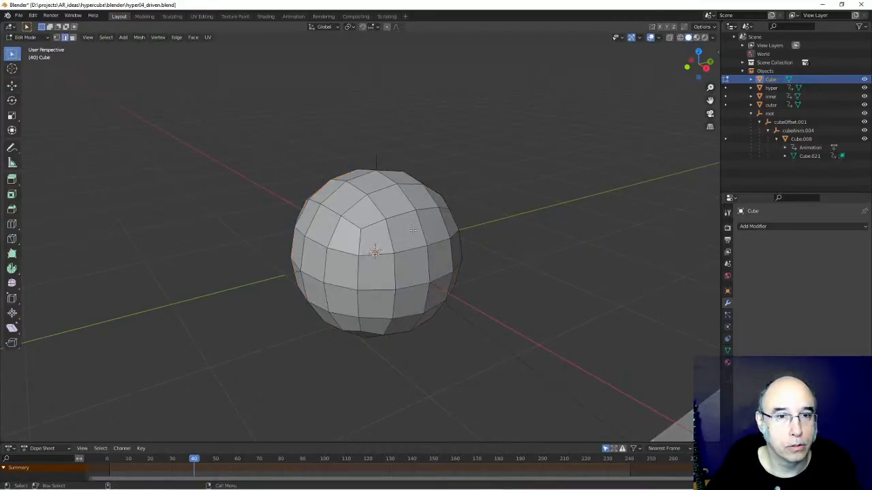
left_click(399, 214, "alt")
right_click(399, 215)
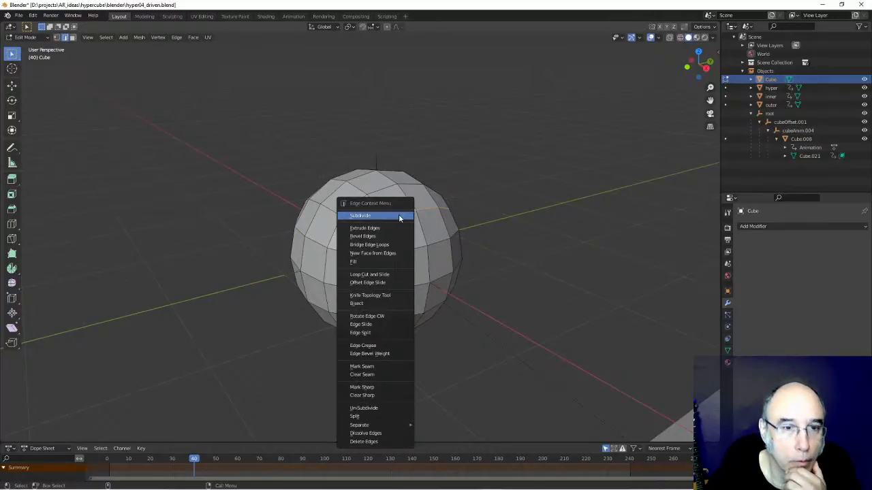
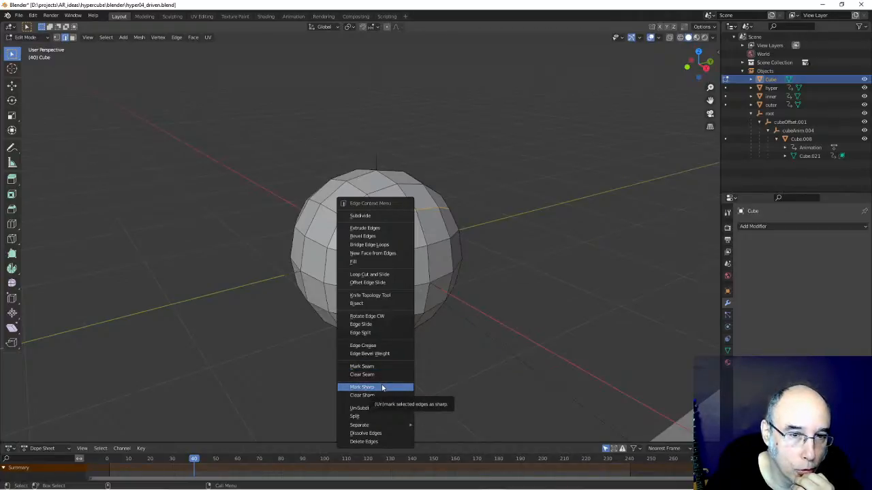
left_click(382, 387)
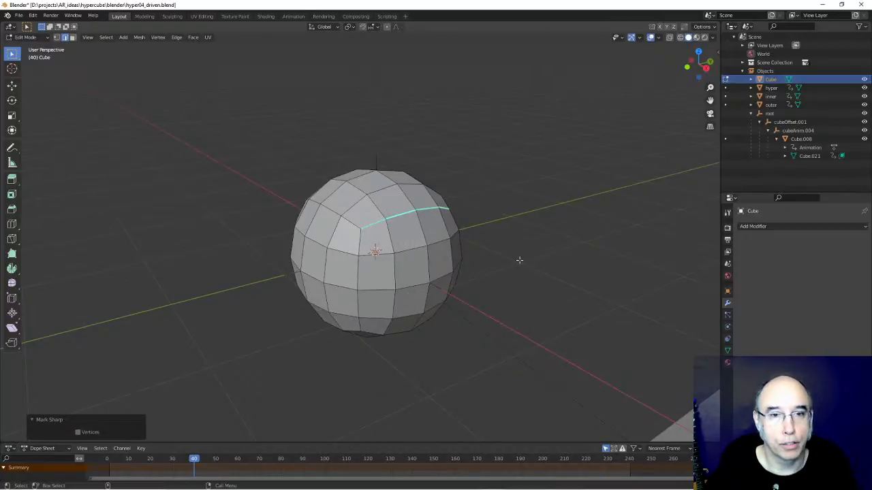
- Mark the vertical -Y side edges and the bottom edges of the sphere's X-facing patch as sharp
left_click(359, 246)
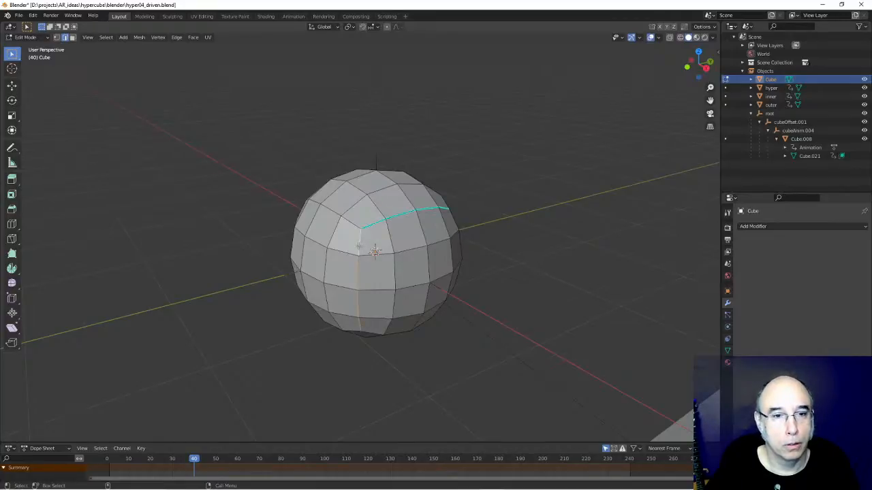
key("ctrl+e")
left_click(358, 245)
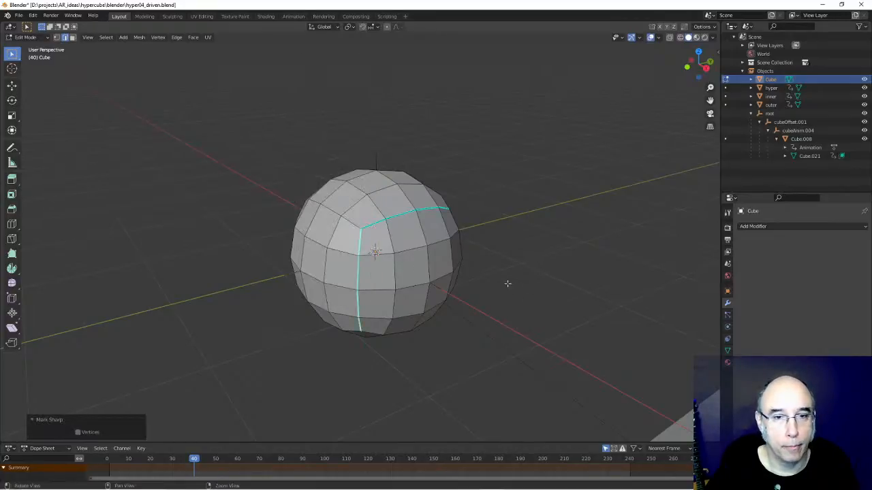
middle_click_drag(511, 288, 480, 252)
left_click(369, 318)
key("ctrl+e")
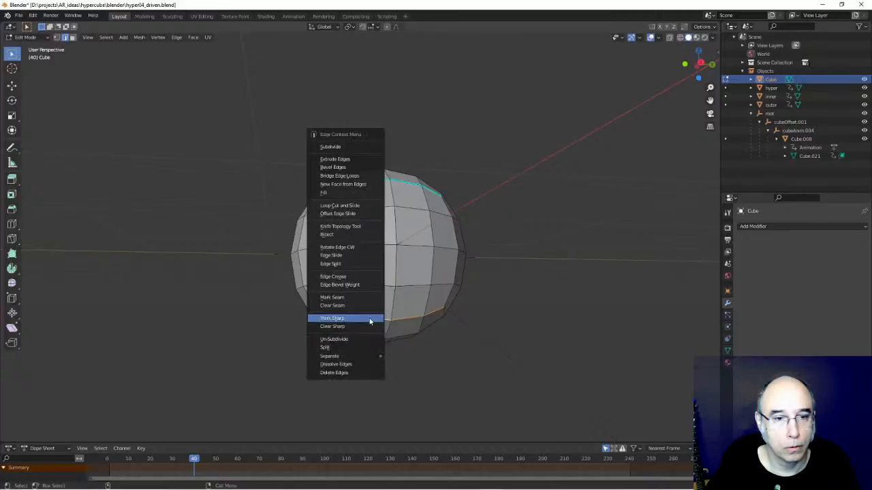
left_click(370, 317)
- Mark the remaining +Y side edges of the X-facing patch as sharp to close its outline
middle_click_drag(489, 311, 493, 323)
left_click(391, 240)
key("ctrl+e")
left_click(391, 237)
middle_click_drag(483, 352, 529, 317)
left_click(519, 290)
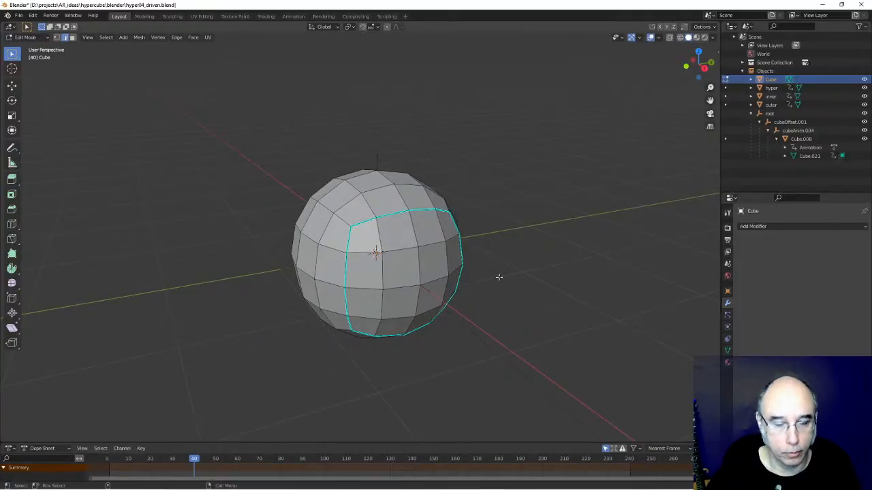
- Return to Object Mode and shade the sphere smooth
key("3")
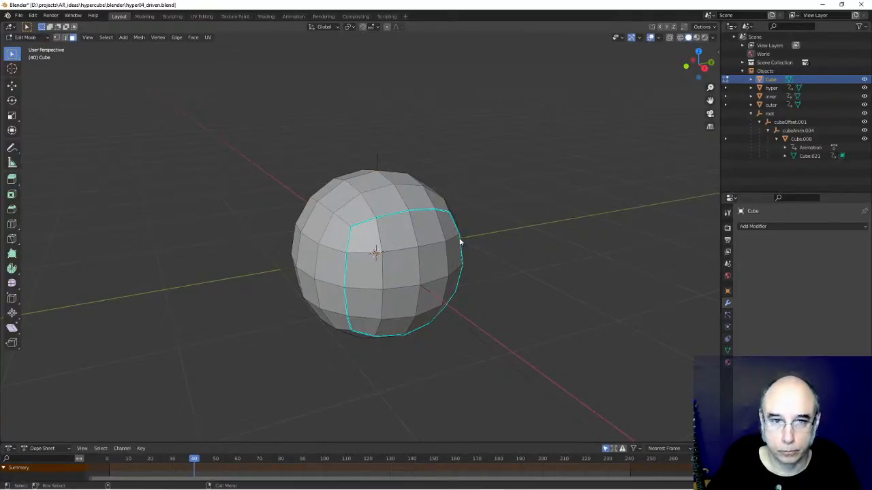
key("Tab")
right_click(409, 221)
left_click(396, 211)
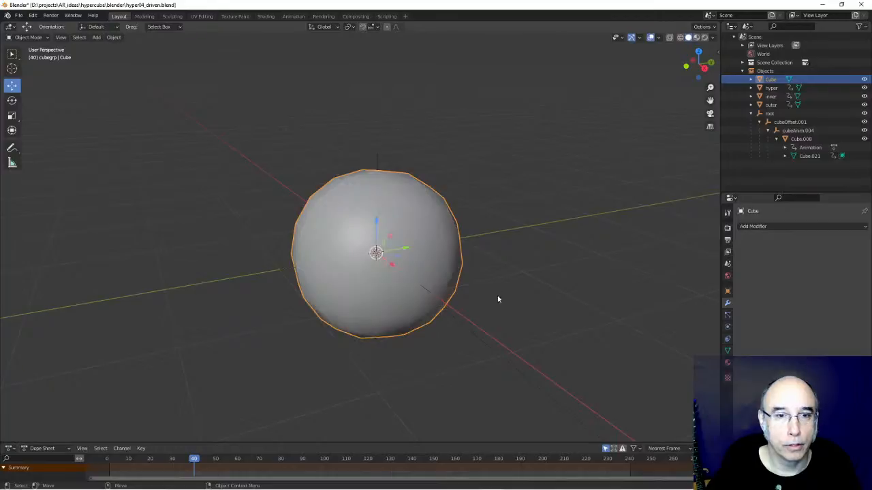
middle_click_drag(472, 300, 484, 276)
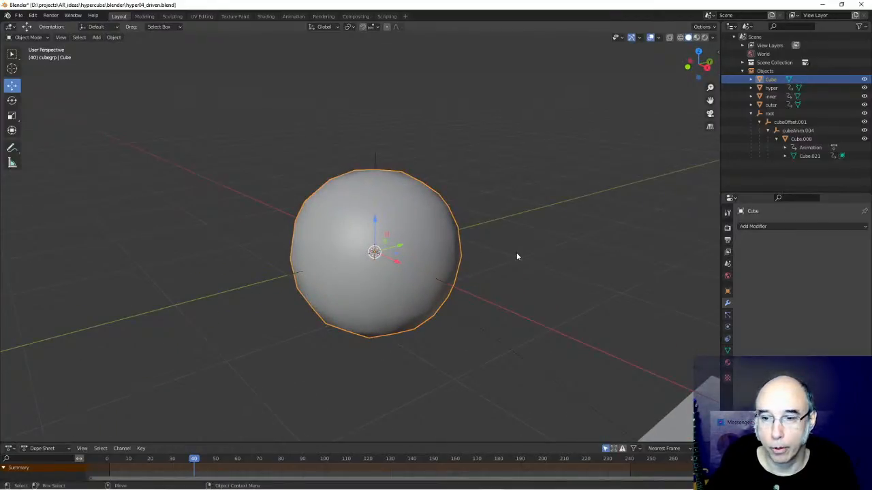
left_click(604, 310)
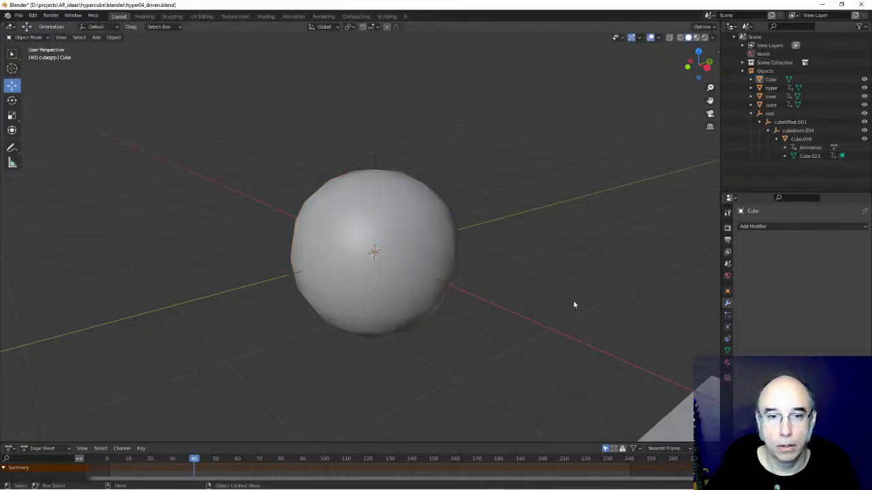
- Enable Auto Smooth in the sphere's normals settings
scroll(446, 255, "up", 2)
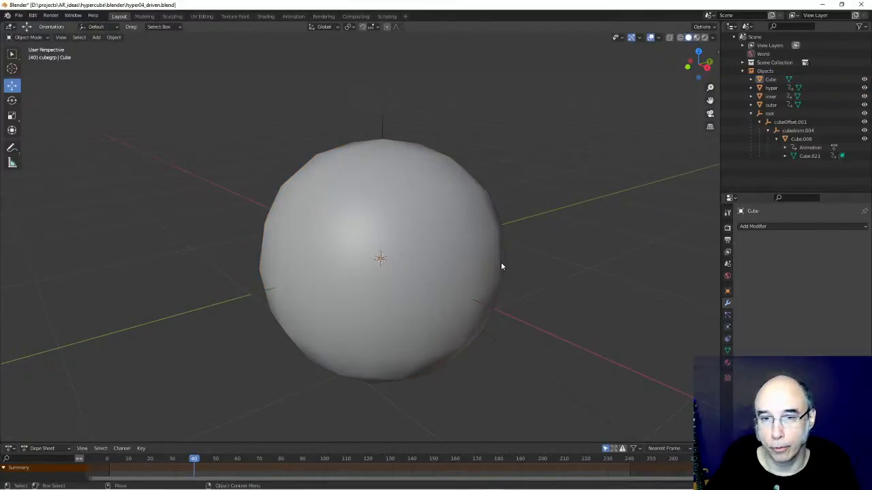
left_click(440, 226)
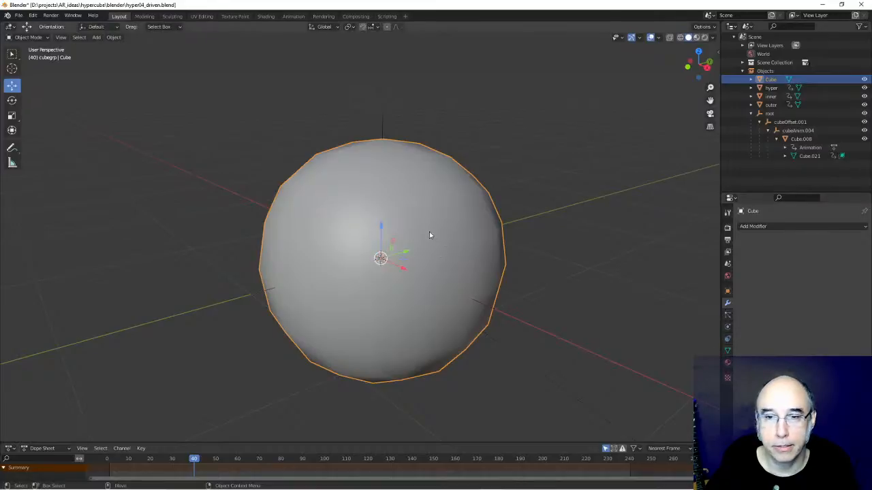
left_click(727, 351)
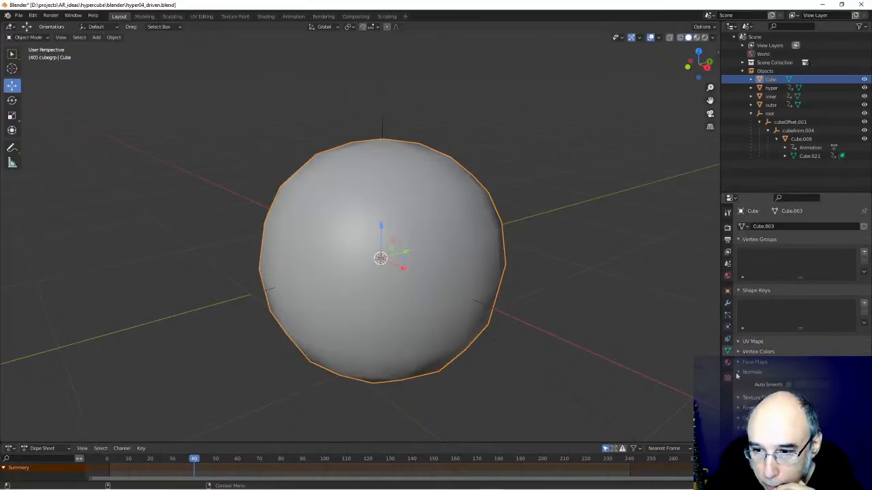
left_click(788, 384)
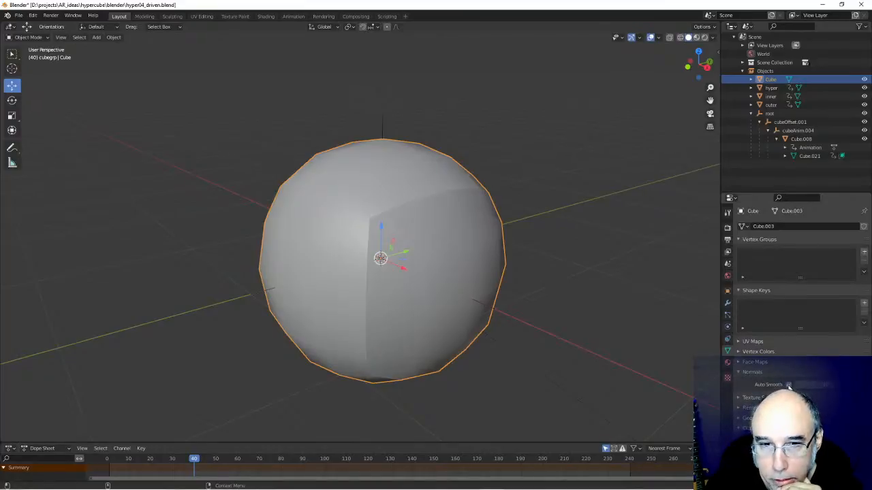
- Examine the shading break along the sphere's sharp patch outline from several angles
mouse_move(557, 296)
middle_mouse_down()
mouse_move(474, 292)
mouse_move(451, 271)
mouse_move(496, 263)
mouse_move(539, 276)
mouse_move(565, 310)
mouse_move(605, 301)
mouse_move(566, 287)
mouse_move(450, 287)
mouse_move(563, 293)
middle_mouse_up()
middle_click_drag(543, 324, 537, 309)
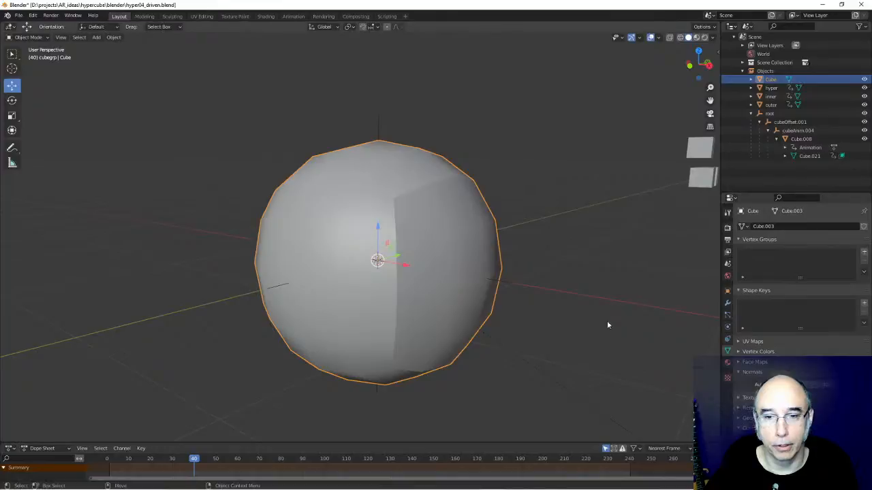
mouse_move(599, 325)
middle_mouse_down()
mouse_move(504, 328)
mouse_move(600, 333)
middle_mouse_up()
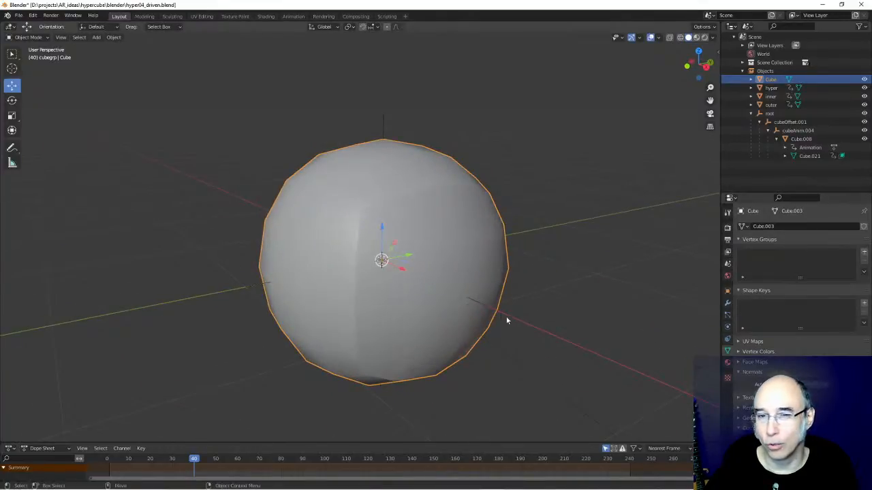
middle_click_drag(564, 305, 588, 305)
scroll(587, 306, "up", 2)
left_click(579, 281)
left_click(409, 209)
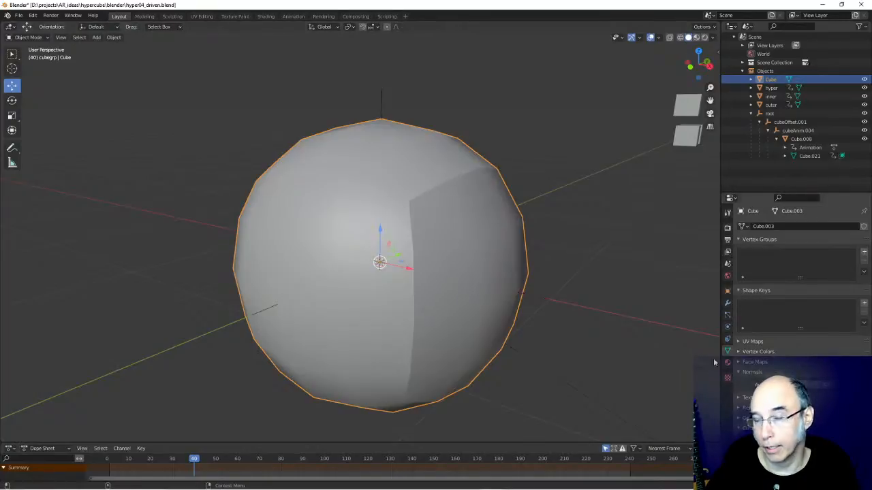
- Mark a stepped path of edges across the sphere's Y-facing patch as sharp, ending at the existing sharp outline, and return to Object Mode
middle_click_drag(522, 286, 391, 286)
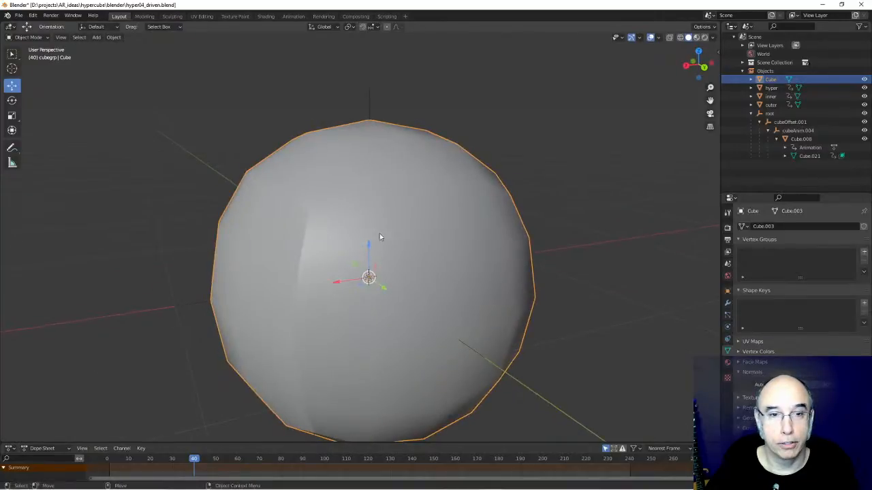
right_click(401, 235)
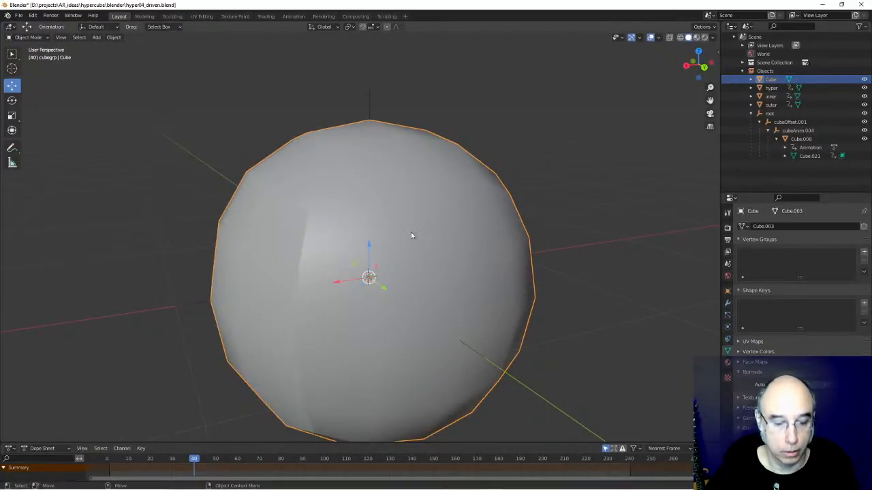
key("Tab")
key("2")
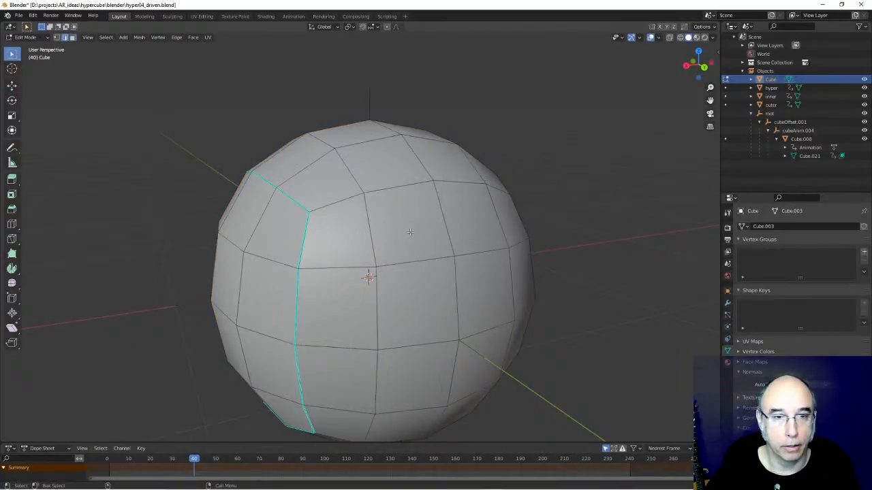
left_click(339, 200)
left_click(436, 187)
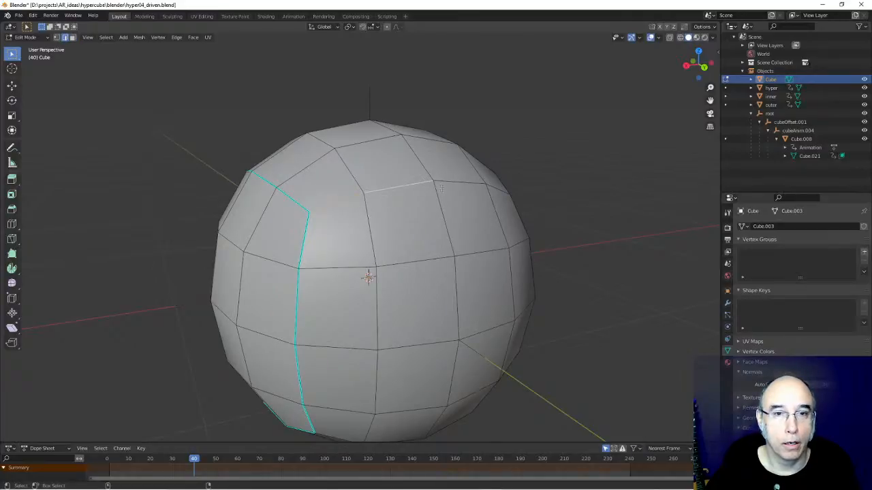
left_click(440, 208, "shift")
left_click(472, 253, "shift")
left_click(511, 274, "shift")
left_click(494, 328, "shift")
left_click(439, 344, "shift")
left_click(354, 346, "shift")
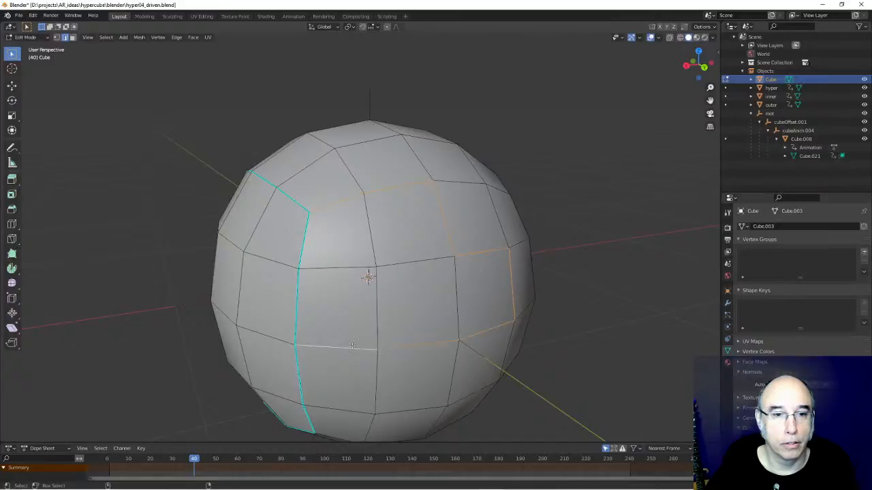
right_click(353, 348)
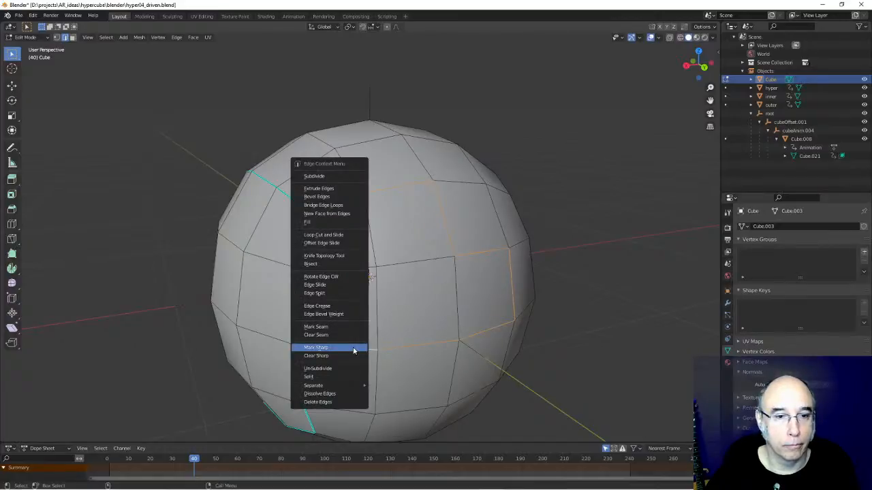
left_click(353, 348)
key("Tab")
left_click(590, 215)
- Move the sphere away from the world origin, clear of the other objects, and deselect it
middle_click_drag(448, 267, 555, 269)
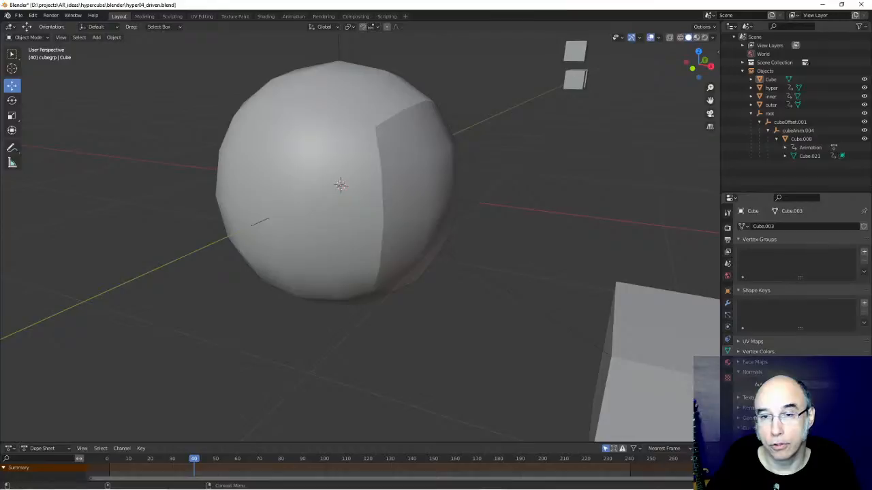
middle_click_drag(528, 238, 452, 276)
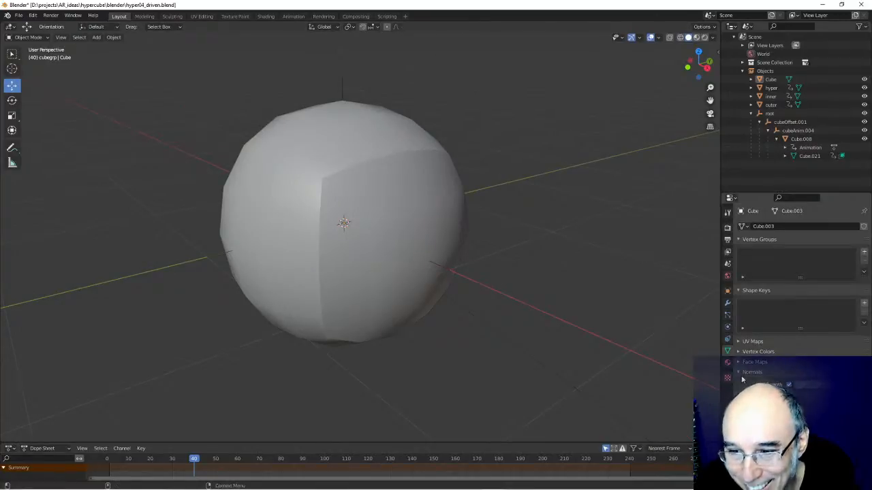
mouse_move(495, 277)
middle_mouse_down()
mouse_move(509, 286)
mouse_move(500, 299)
mouse_move(487, 290)
middle_mouse_up()
scroll(487, 290, "down", 3)
left_click(423, 249)
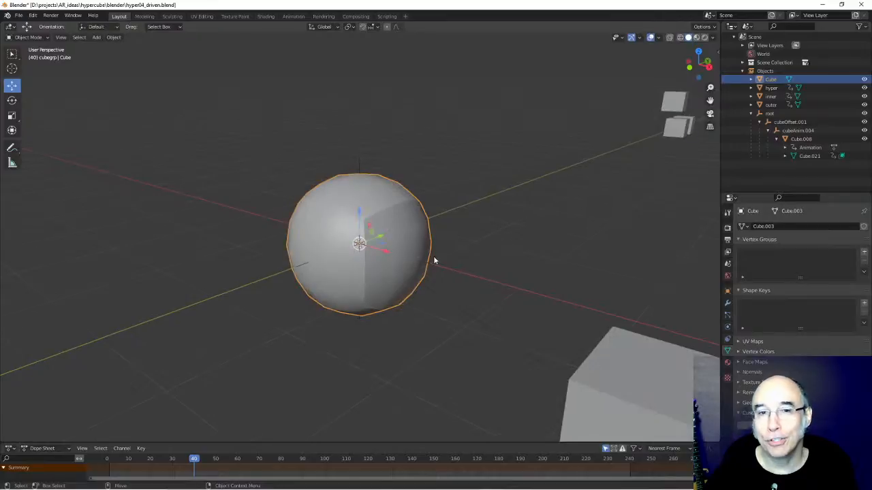
left_click_drag(383, 251, 62, 238)
left_click_drag(208, 229, 199, 243, "alt")
middle_click_drag(200, 243, 277, 260)
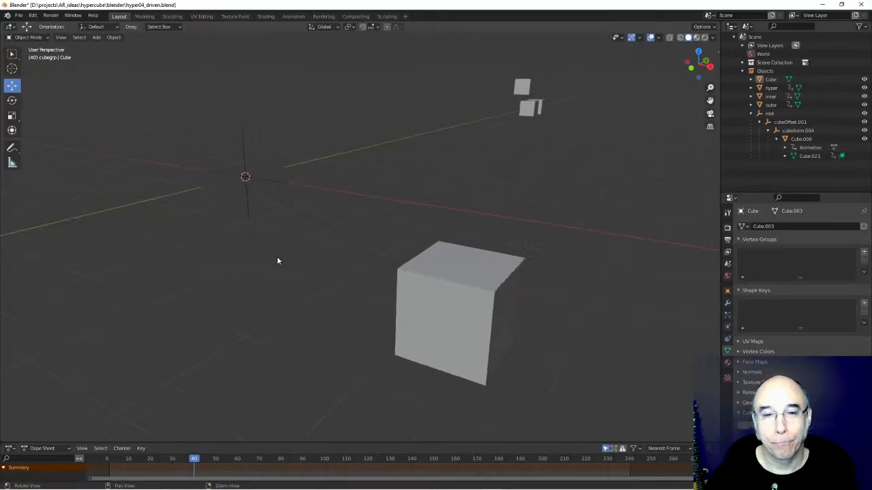
- Select the animated Cube.008 and set the current frame to 20
left_click(464, 311)
left_click_drag(131, 460, 156, 470)
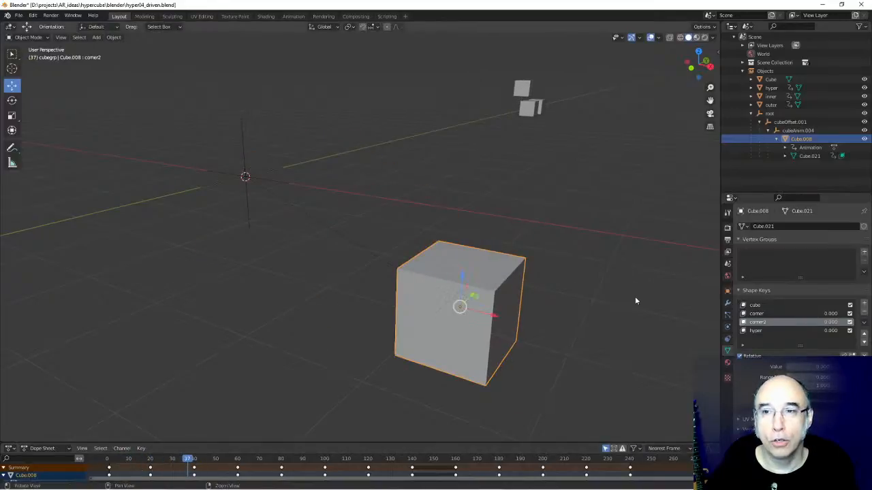
middle_click_drag(635, 299, 609, 304)
scroll(606, 304, "down", 4)
middle_click_drag(456, 334, 433, 341)
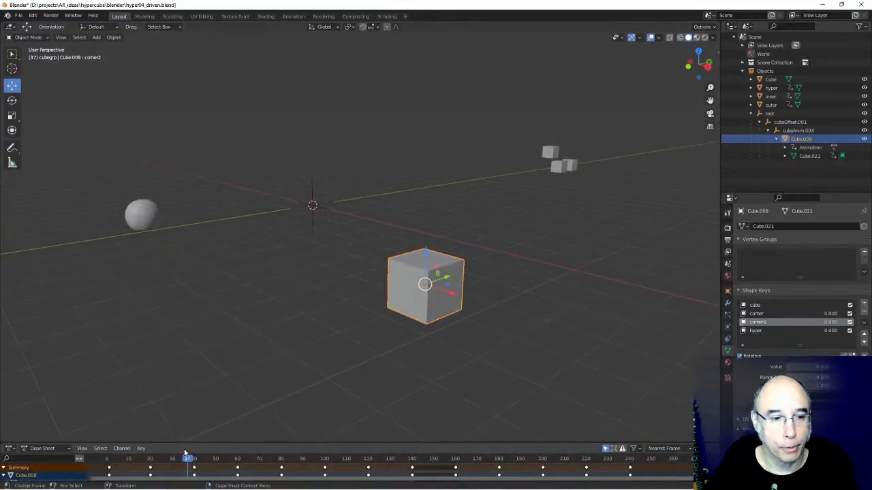
left_click_drag(184, 462, 151, 470)
- Try to delete Cube.008's keyframes from frame 40 onward
left_click_drag(283, 473, 630, 473)
key("x")
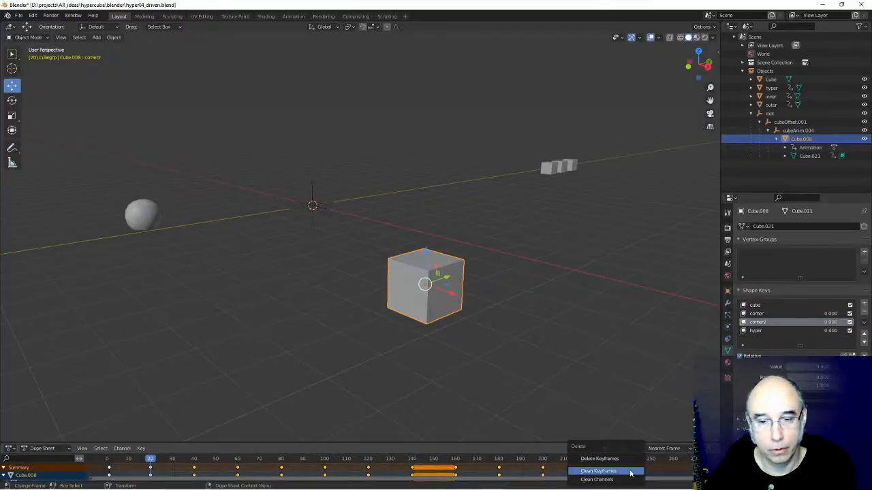
left_click(600, 459)
- Scrub the animation around frame 20 to examine how Cube.008 changes
mouse_move(143, 461)
left_mouse_down()
mouse_move(110, 463)
mouse_move(151, 463)
left_mouse_up()
middle_click_drag(406, 393, 457, 383)
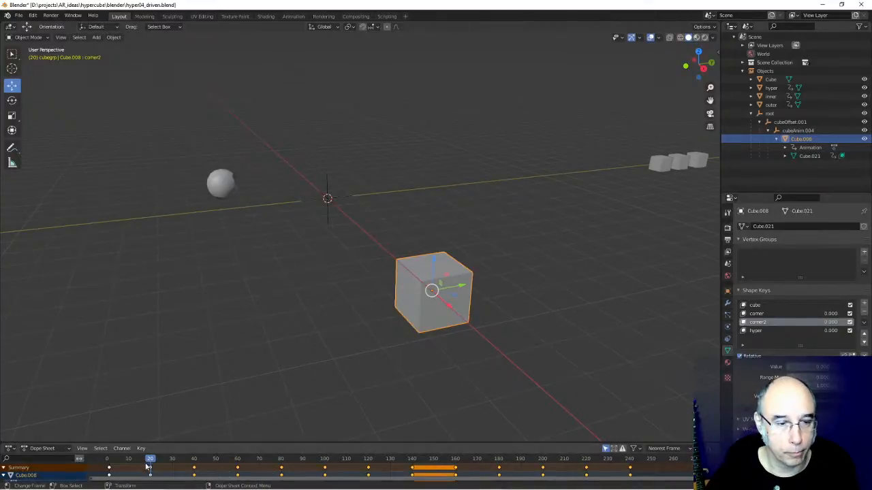
mouse_move(161, 465)
left_mouse_down()
mouse_move(598, 478)
mouse_move(100, 472)
mouse_move(151, 470)
left_mouse_up()
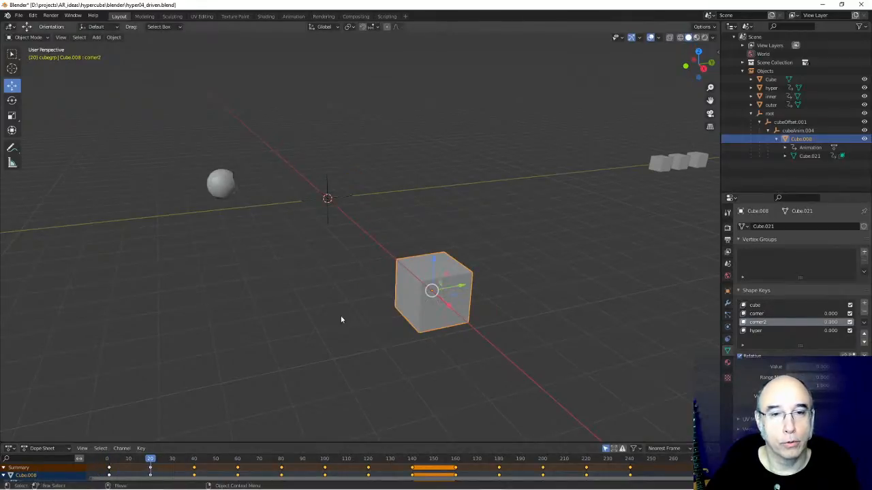
- Collapse the root object's tree and select the whole cubeOffset.001 hierarchy
middle_click_drag(271, 315, 248, 319)
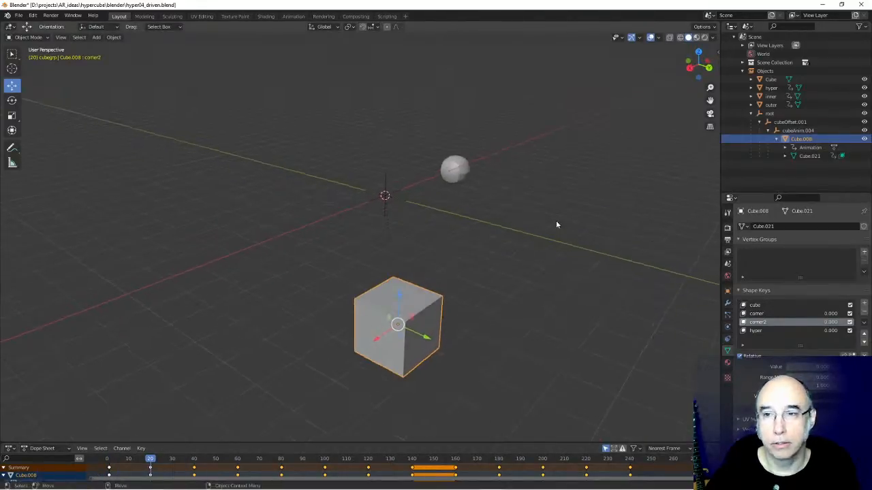
left_click(667, 164)
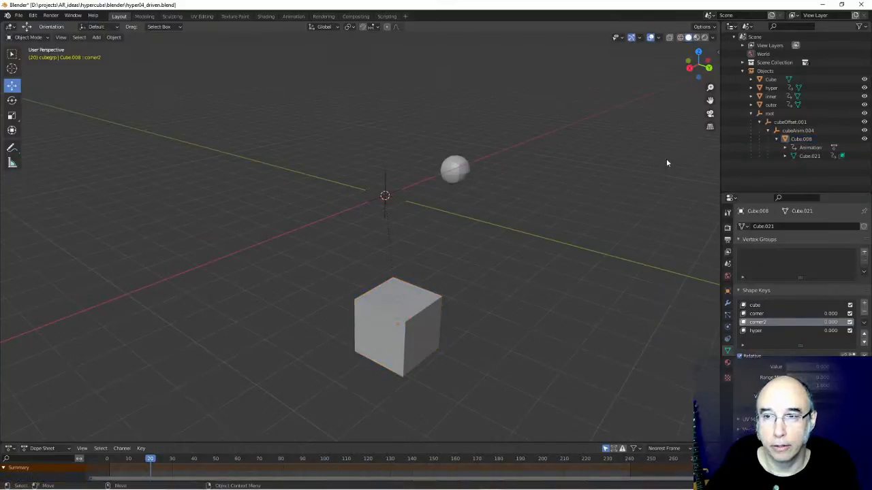
left_click(786, 124)
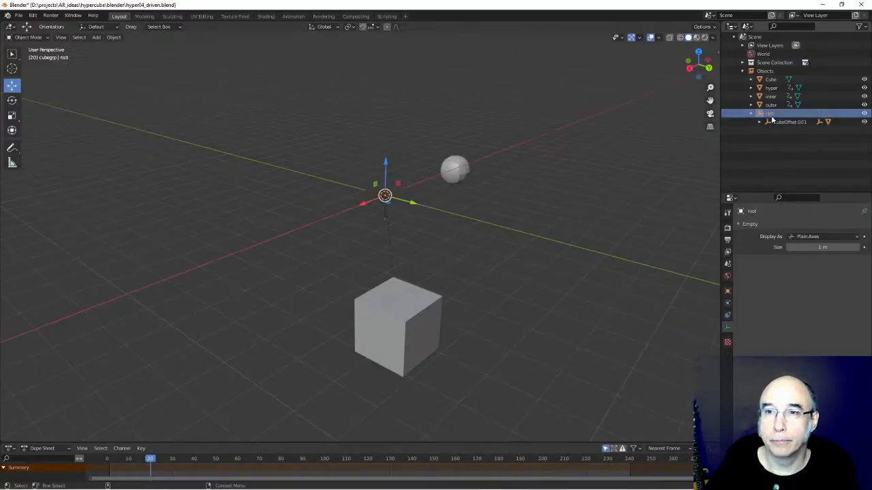
right_click(778, 123)
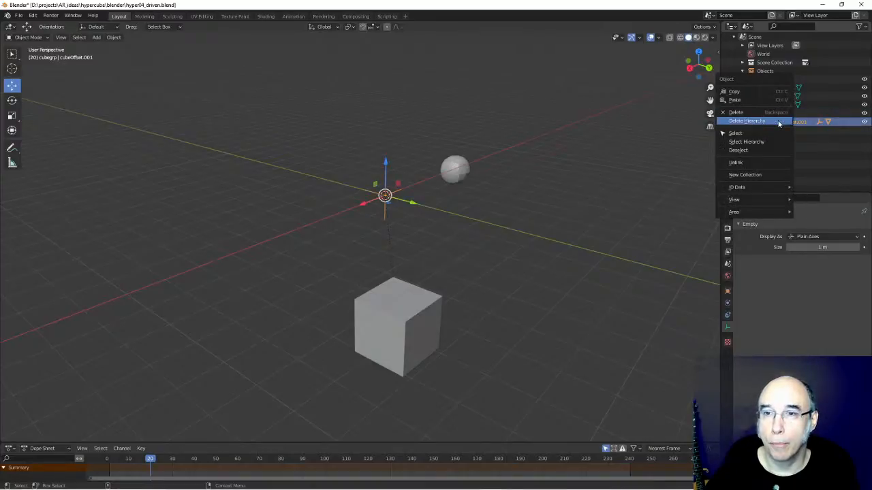
left_click(762, 141)
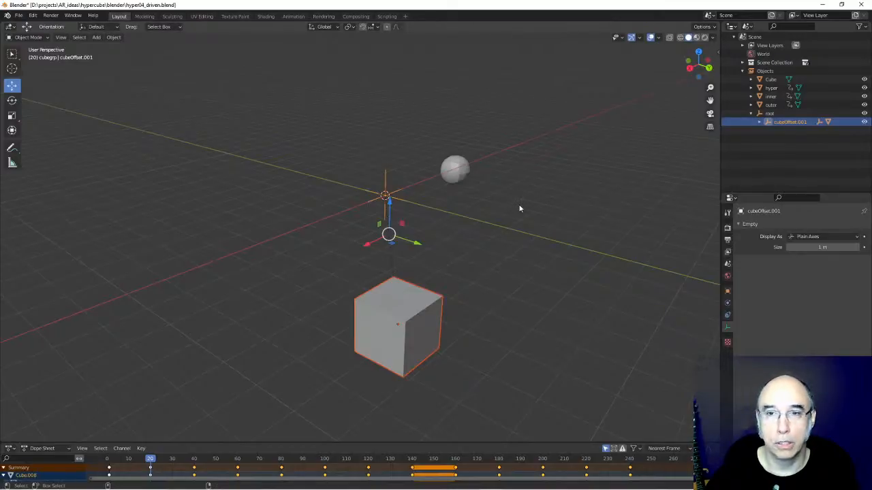
- Duplicate the selected cubeOffset.001 hierarchy in place
key("shift+d")
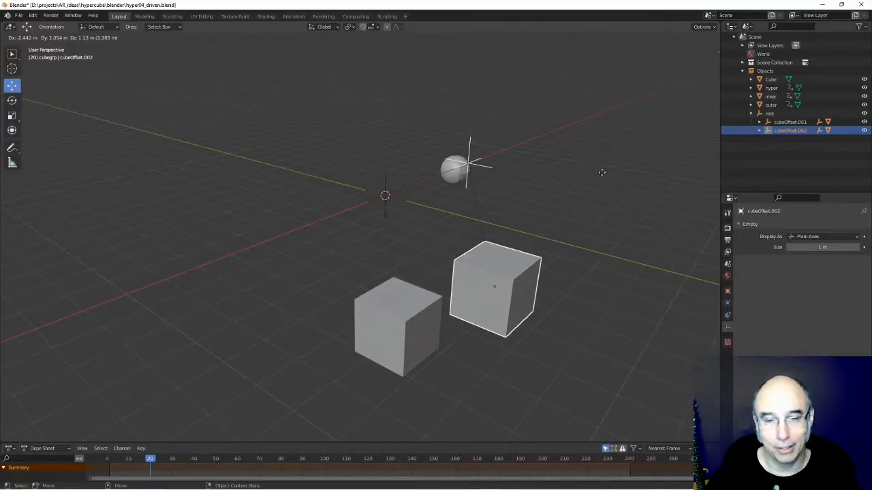
key("Escape")
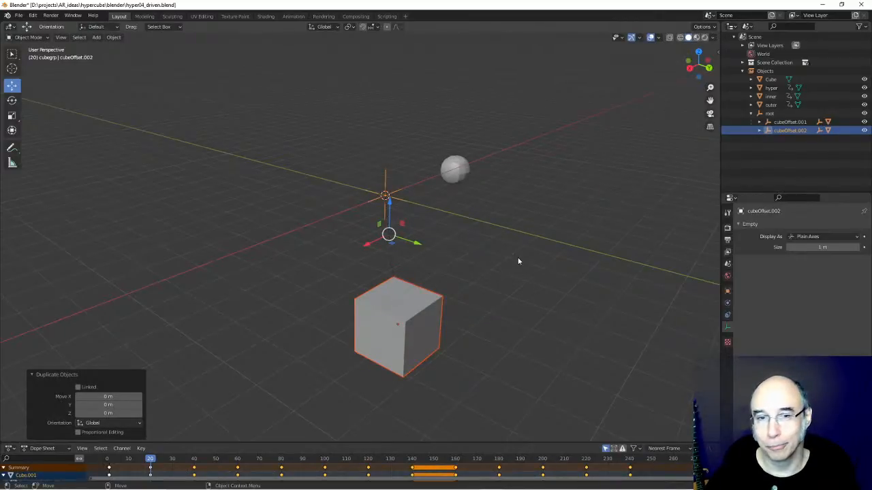
middle_click_drag(446, 278, 579, 240)
- Select cubeOffset.002 and expand its tree down to cubeAnim.001 and Cube.001
left_click(776, 130)
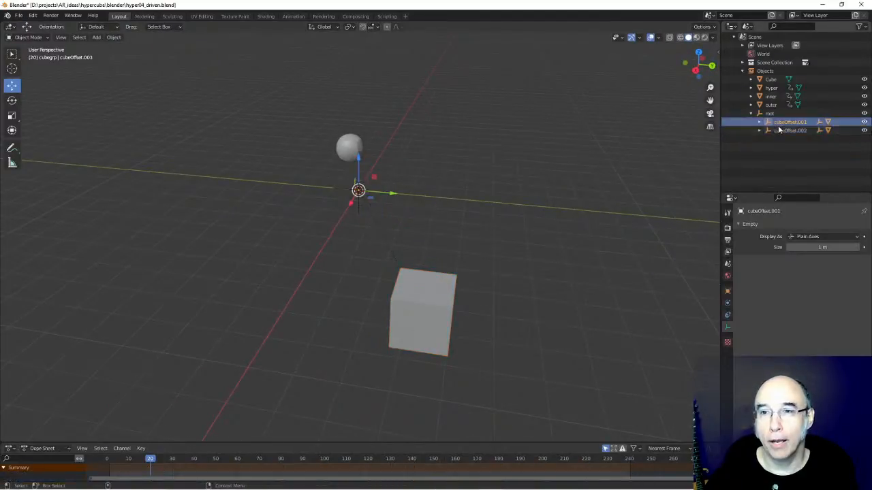
left_click(760, 131)
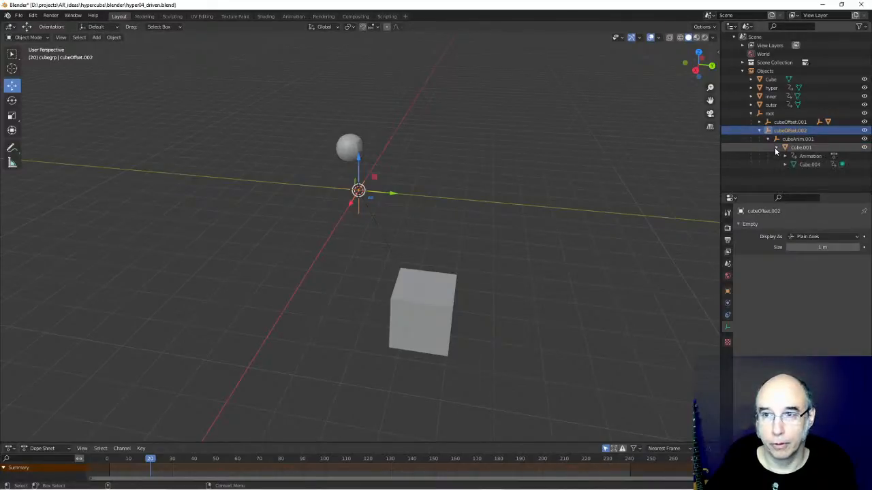
left_click(776, 147)
left_click(759, 130)
left_click(760, 130)
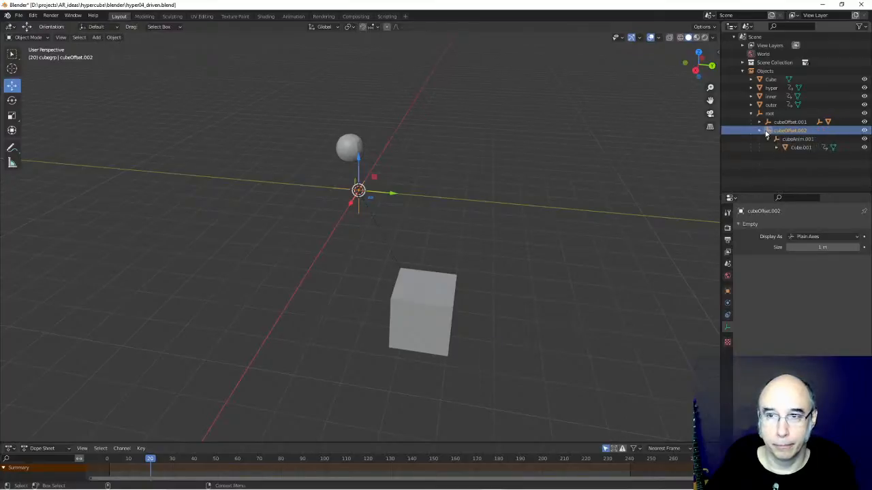
middle_click_drag(491, 209, 425, 228)
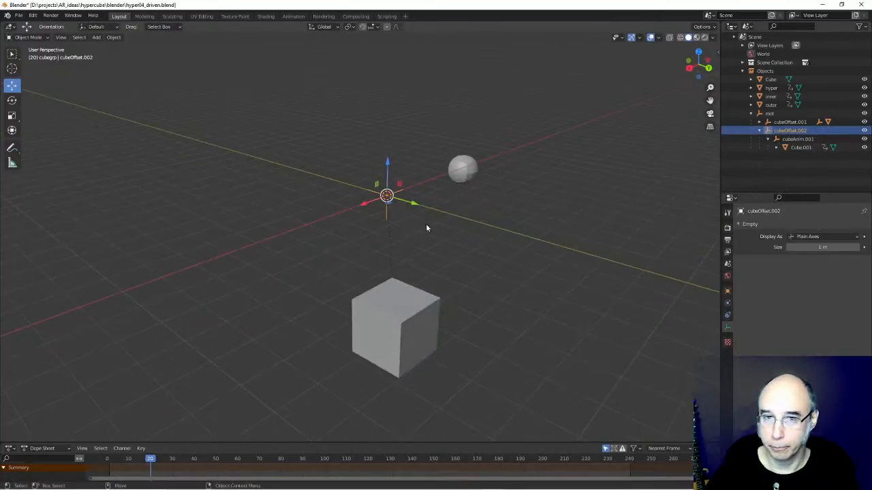
- Rotate cubeOffset.002 about the global X axis and set its Y rotation to exactly 90°
left_click(727, 291)
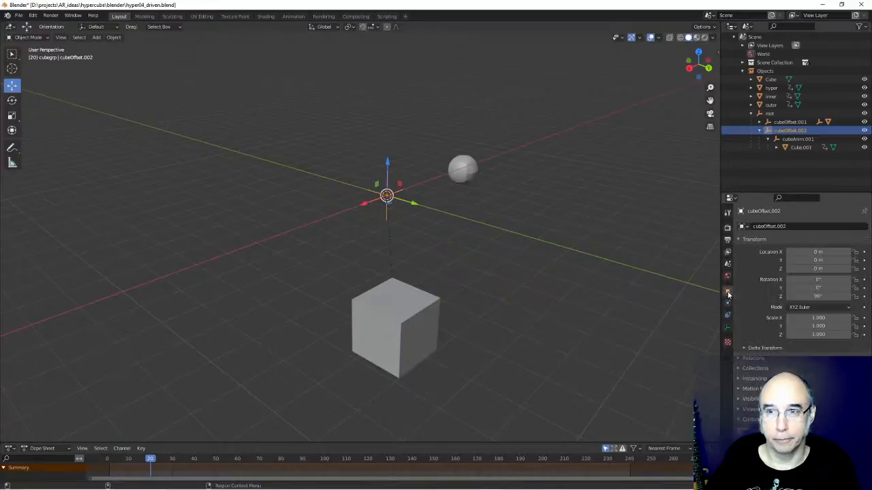
key("shift+space")
key("r")
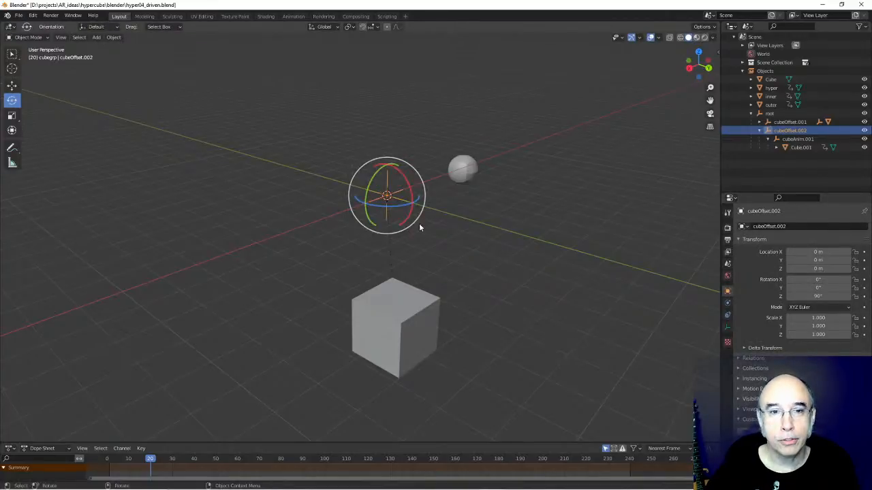
left_click_drag(409, 183, 445, 290)
middle_click_drag(528, 278, 546, 279)
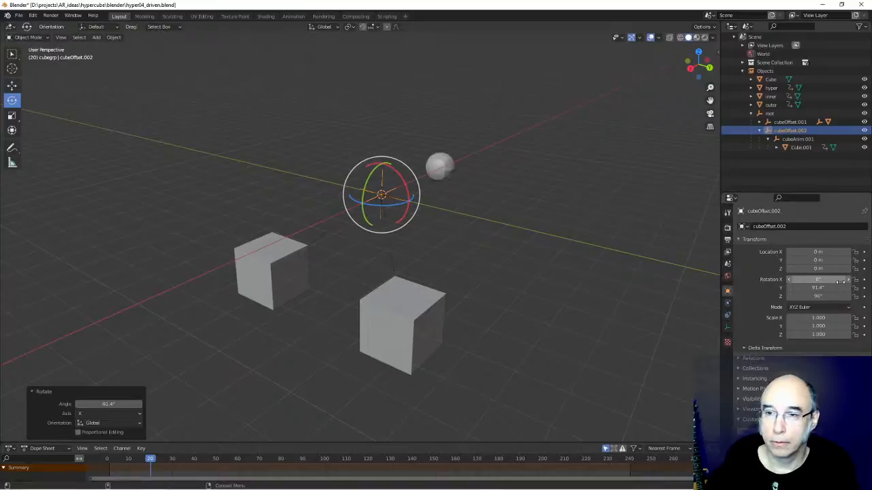
left_click(839, 291)
type("90")
key("Return")
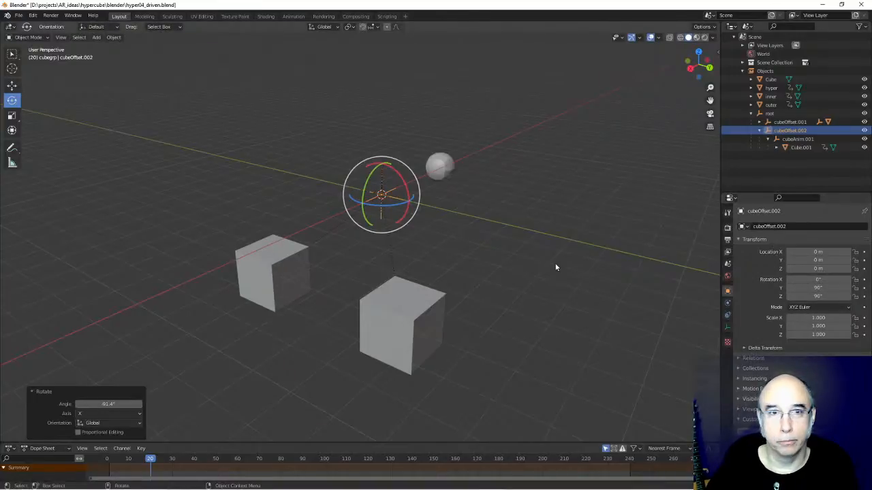
- Scrub the timeline between about frames 16 and 39 to examine the motion of the duplicated Cube.001
middle_click_drag(446, 275, 424, 272)
mouse_move(151, 462)
left_mouse_down()
mouse_move(116, 461)
mouse_move(164, 464)
mouse_move(123, 462)
mouse_move(152, 461)
left_mouse_up()
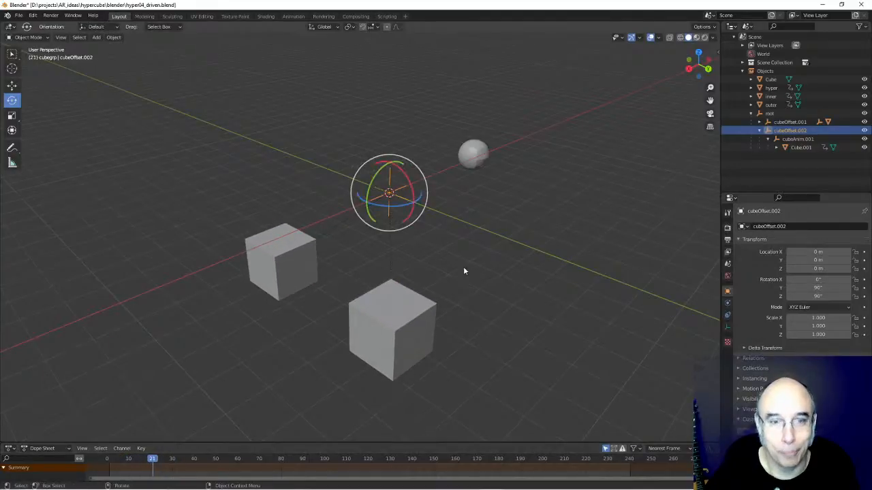
left_click(339, 249)
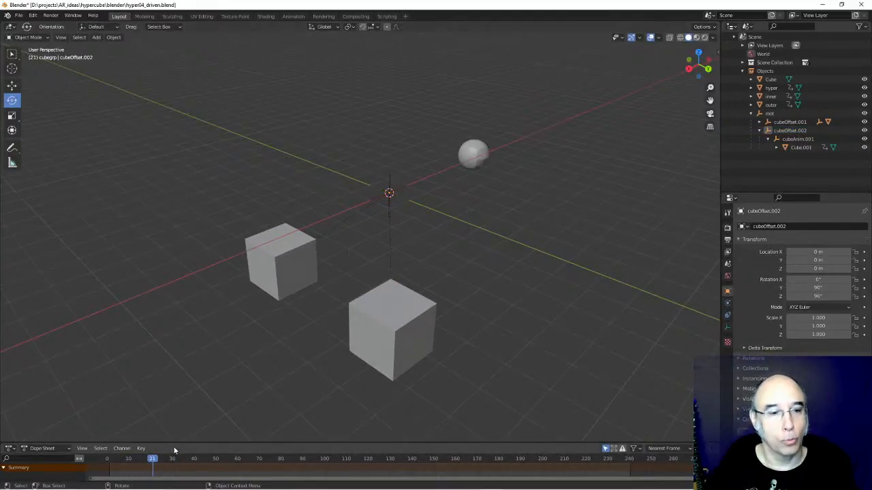
mouse_move(152, 460)
left_mouse_down()
mouse_move(120, 460)
mouse_move(144, 460)
left_mouse_up()
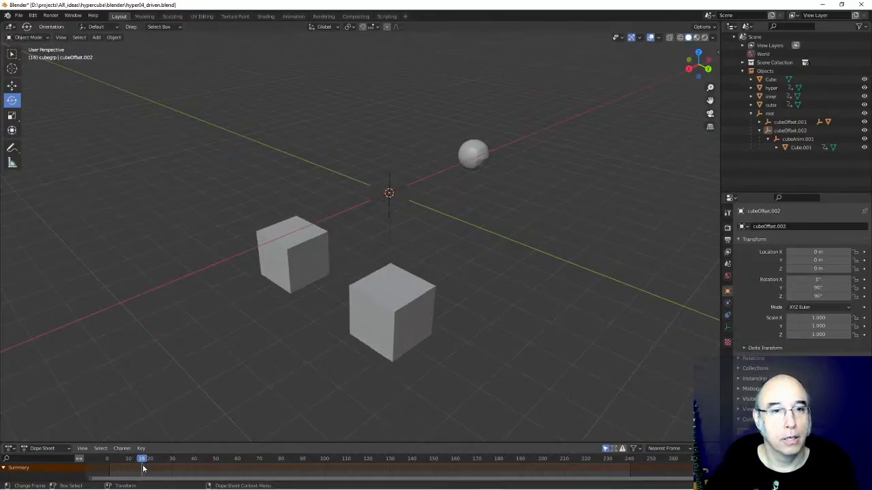
left_click(293, 276)
middle_click_drag(360, 344, 323, 397)
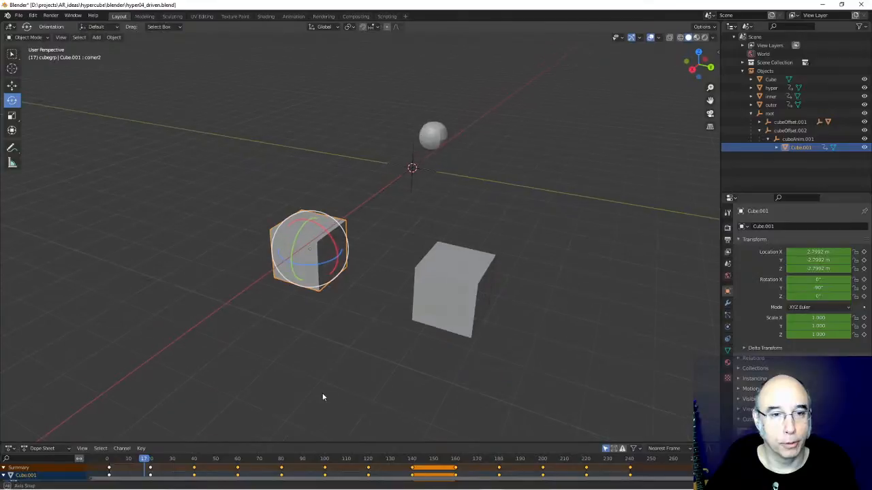
mouse_move(144, 460)
left_mouse_down()
mouse_move(120, 460)
mouse_move(151, 465)
left_mouse_up()
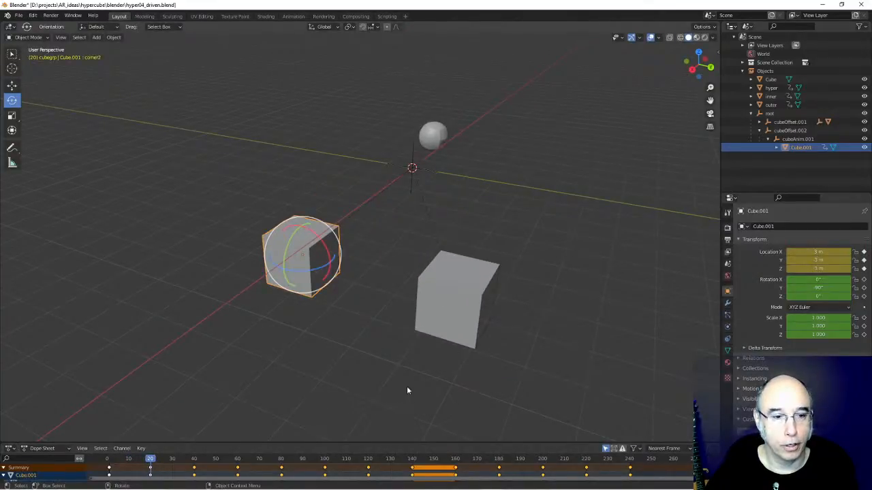
left_click_drag(172, 462, 192, 463)
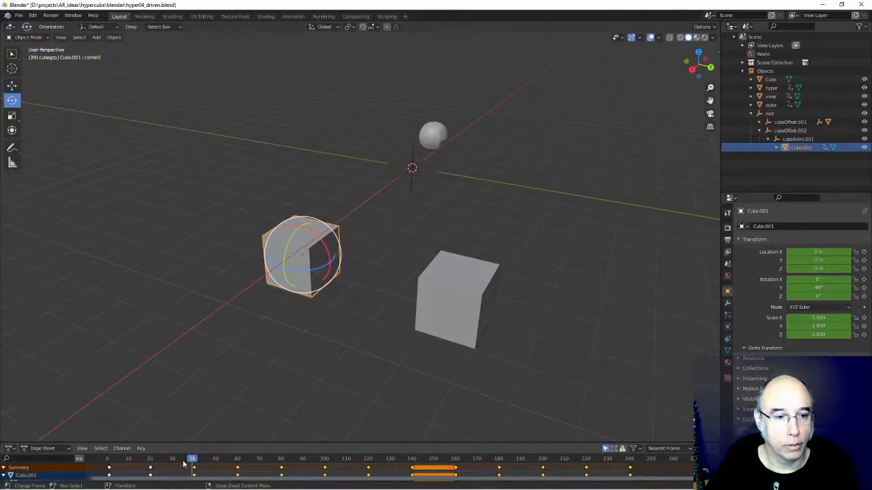
- Select Cube.008 and delete its keyframes from frame 40 onward
left_click(325, 362)
left_click(470, 288)
left_click_drag(186, 466, 637, 472)
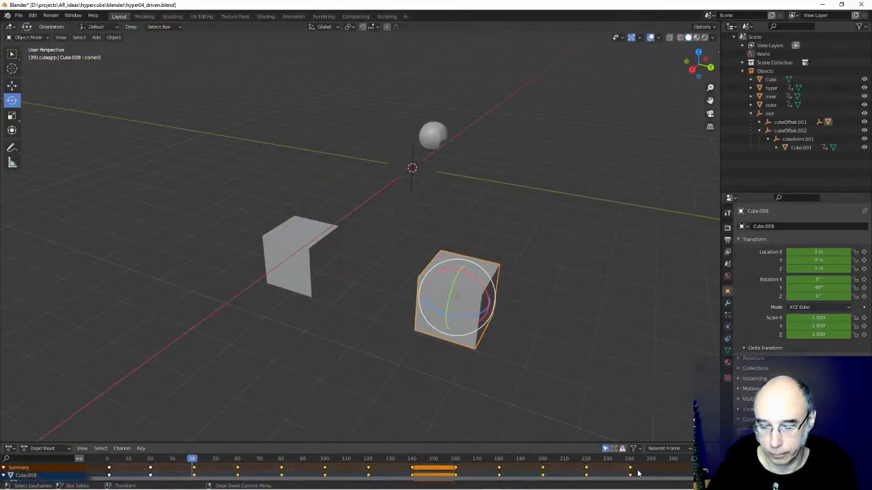
key("x")
left_click(631, 461)
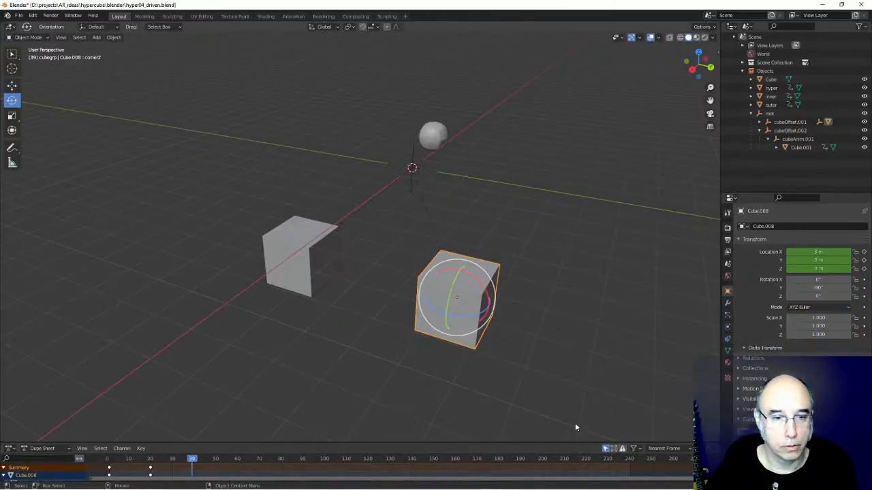
- Select Cube.001 and Cube.008 in turn and scrub the timeline to compare their keyframes and motion
left_click(308, 273)
left_click(448, 285)
left_click(306, 248)
left_click_drag(169, 464, 229, 462)
middle_click_drag(406, 333, 387, 346)
left_click_drag(229, 459, 146, 462)
left_click(336, 237)
left_click(330, 226)
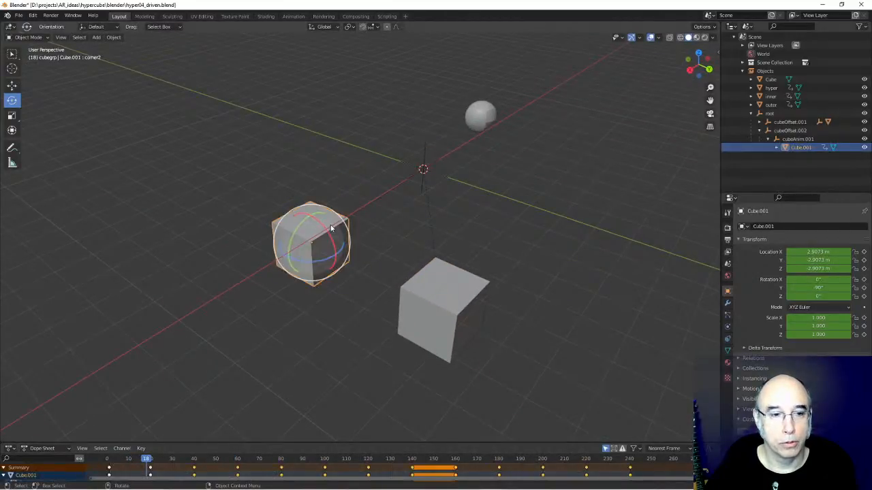
- Select the whole cubeOffset.002 hierarchy and duplicate it three times in place
right_click(781, 129)
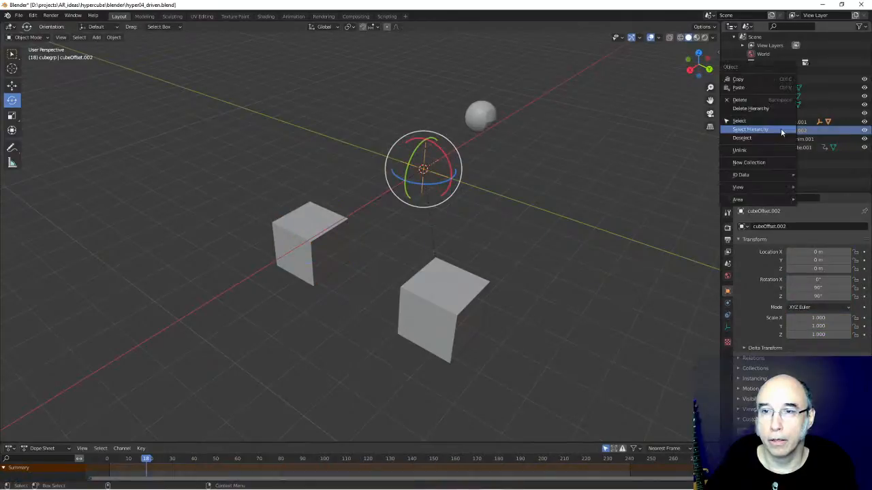
left_click(781, 128)
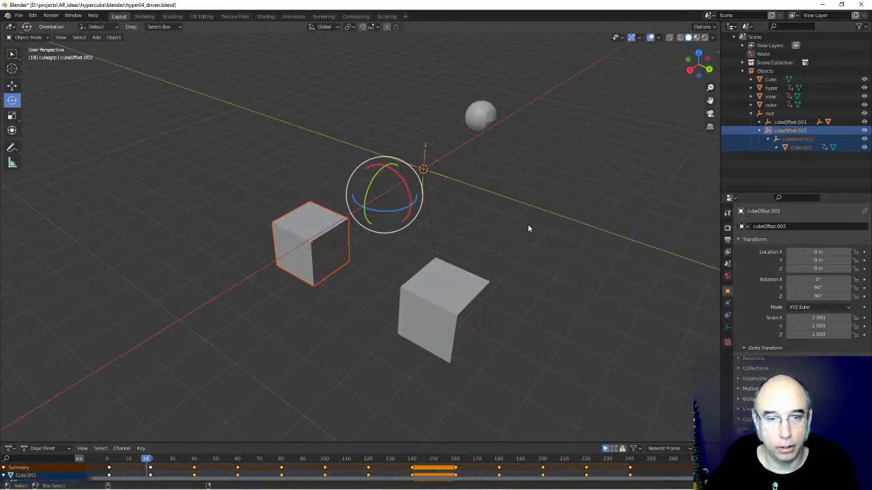
key("shift+d")
key("Escape")
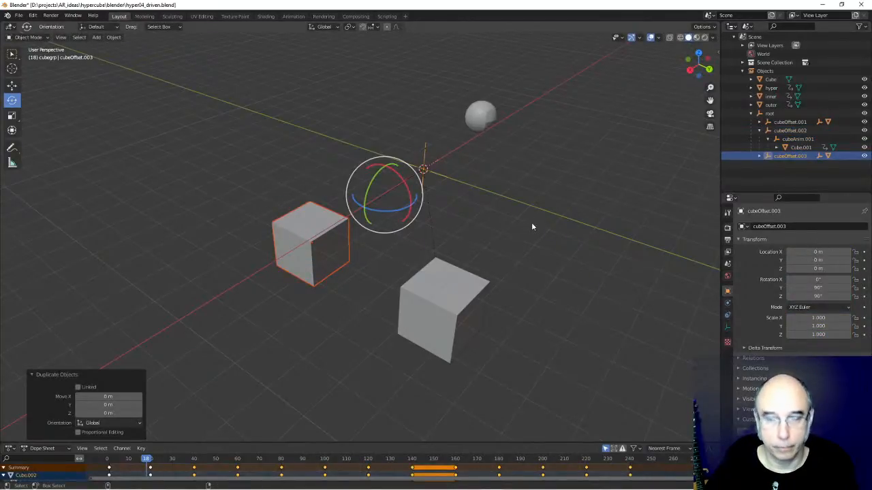
key("shift+d")
key("Escape")
key("shift+d")
key("Escape")
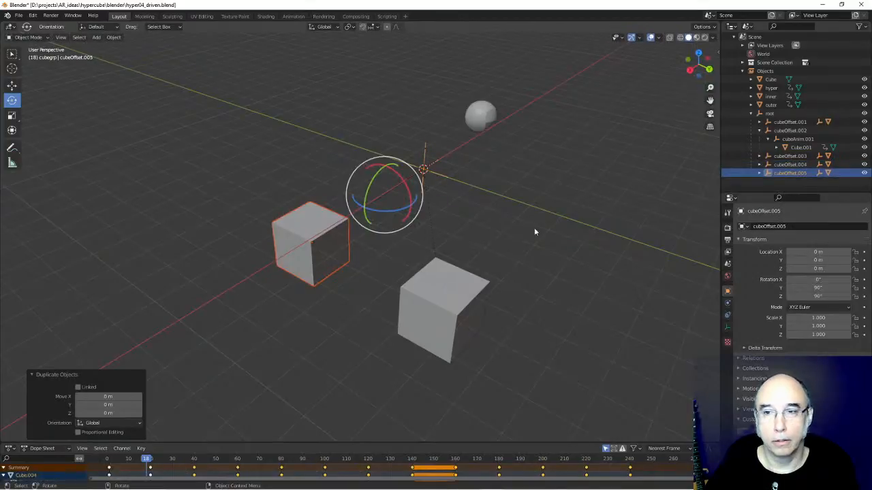
- Rotate cubeOffset.003 about the global X axis and set its Y rotation to 180°
left_click(780, 156)
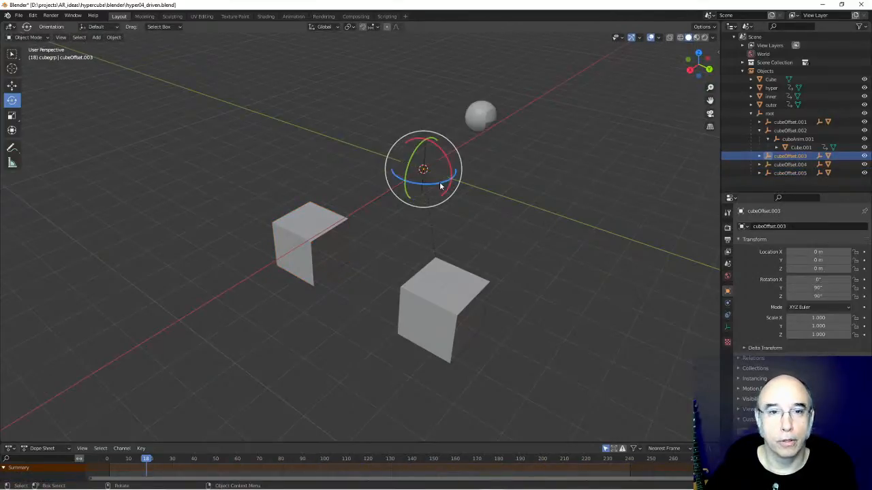
left_click_drag(439, 152, 450, 199)
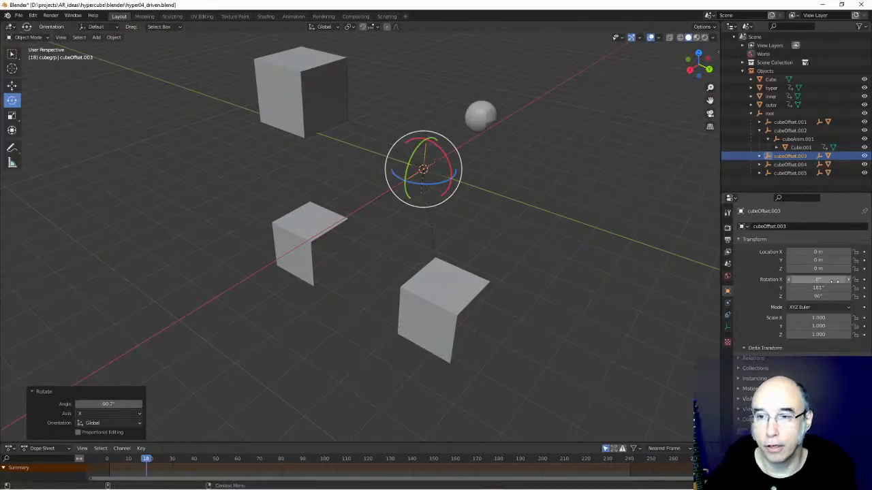
key("Return")
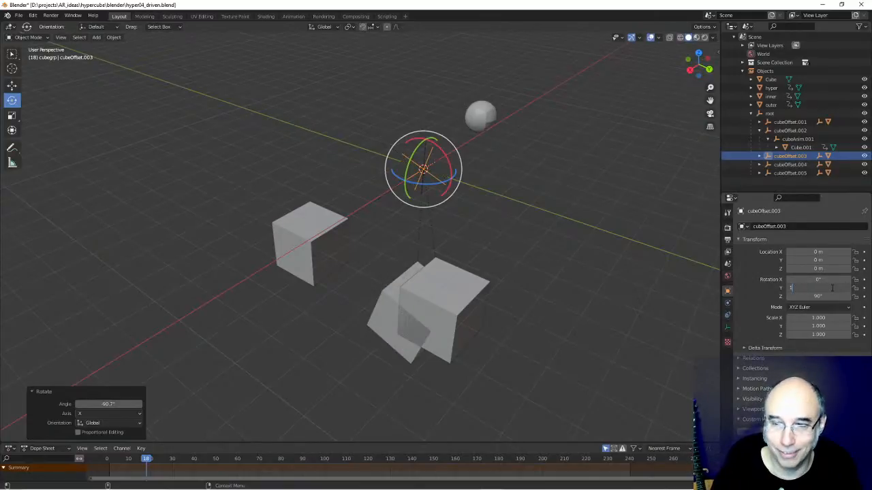
key("Return")
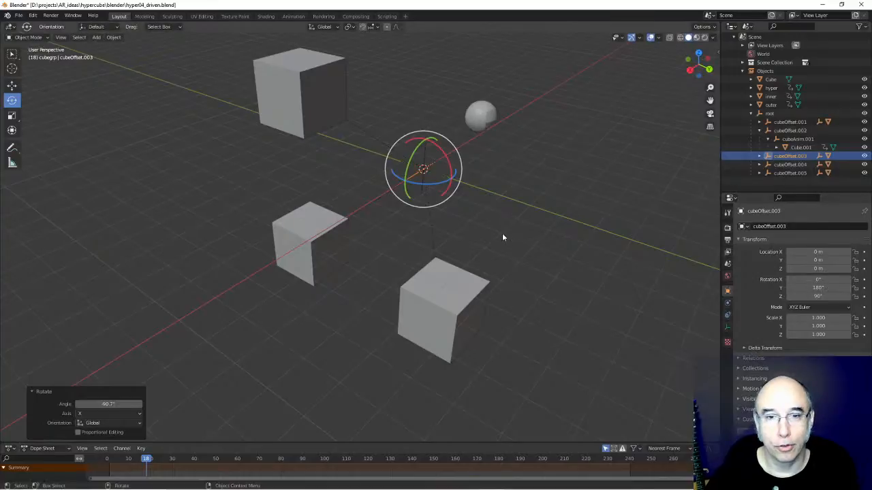
mouse_move(534, 252)
middle_mouse_down()
mouse_move(477, 247)
mouse_move(489, 238)
mouse_move(540, 246)
middle_mouse_up()
- Collapse the cubeOffset.002 tree and try rotating cubeOffset.003 about the global Y axis
left_click(305, 237)
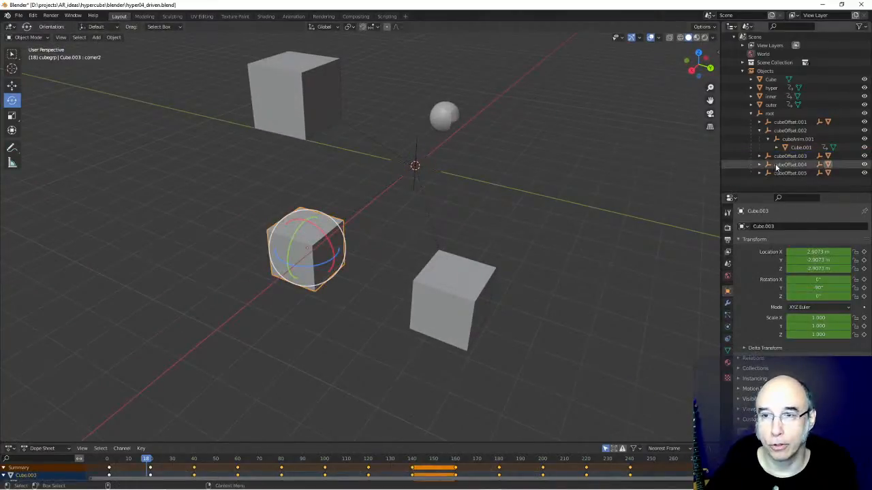
left_click(759, 130)
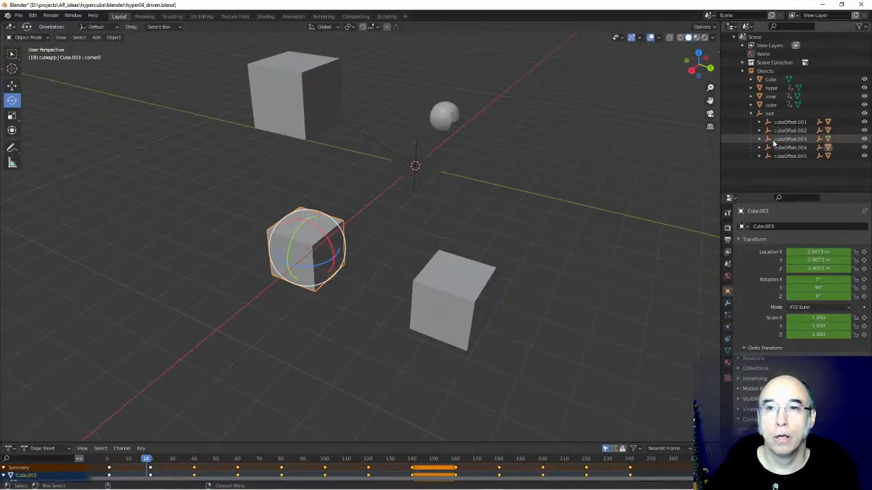
left_click(786, 139)
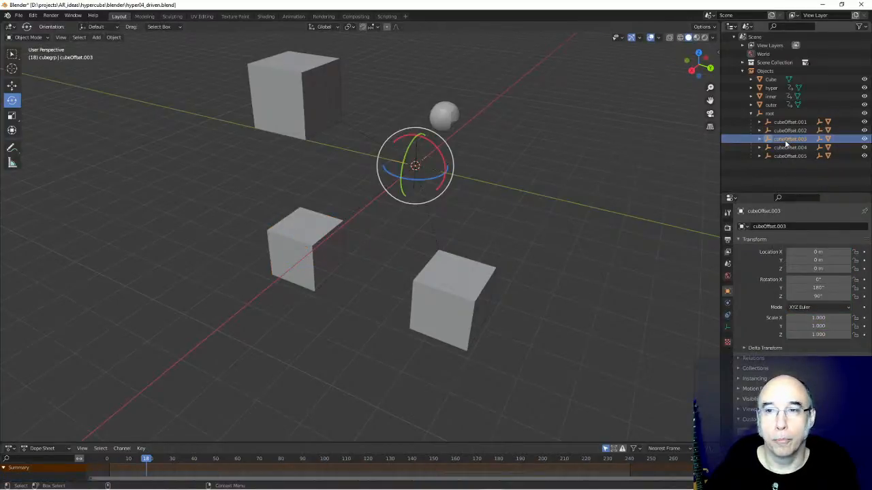
left_click_drag(408, 149, 401, 174)
key("ctrl+z")
- Rotate cubeOffset.004 about the global Y axis, setting its Y rotation to 180° and its Z rotation to 0°
left_click(776, 148)
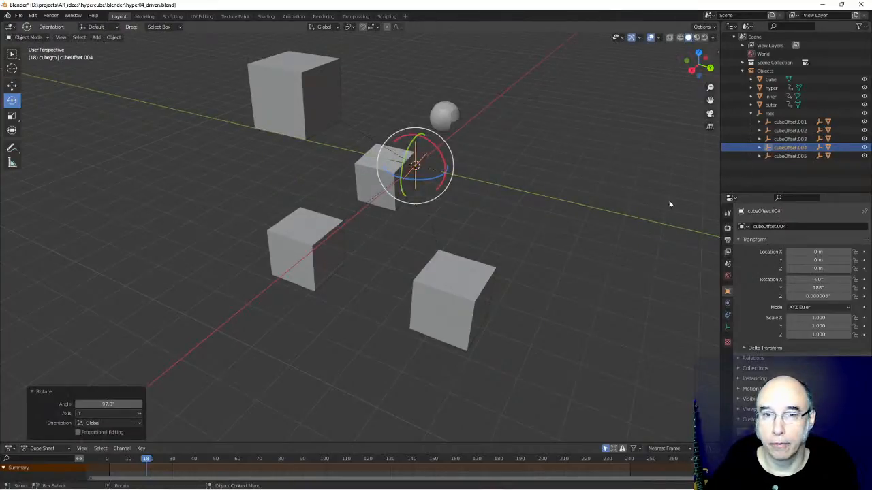
left_click(829, 289)
type("180")
key("Return")
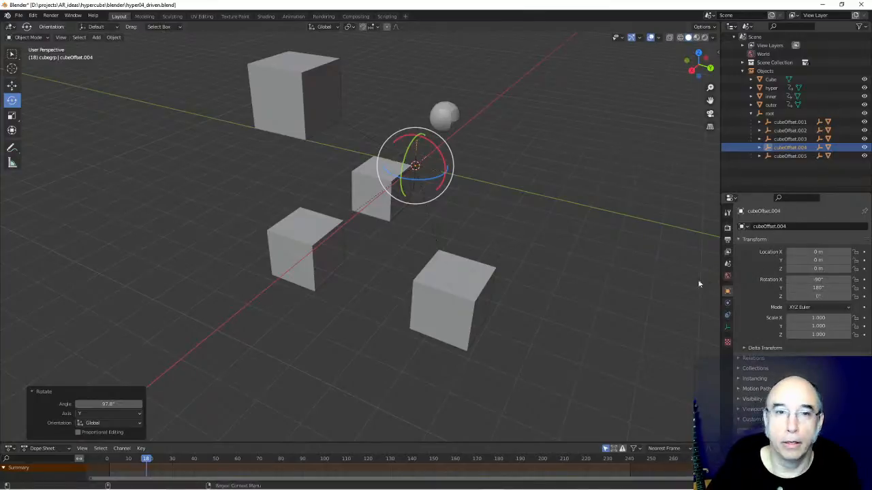
mouse_move(454, 226)
middle_mouse_down()
mouse_move(455, 236)
mouse_move(446, 227)
middle_mouse_up()
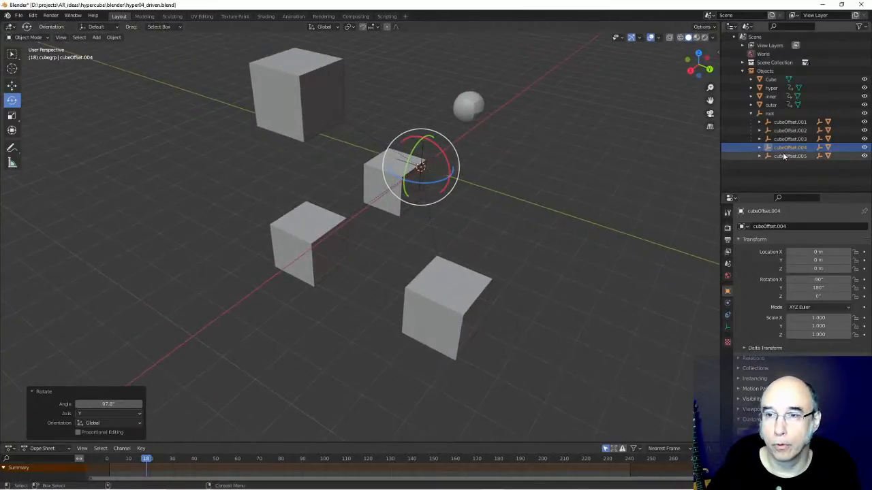
- Rotate cubeOffset.005 about the global X axis and set its X and Z rotations to 90°, with Y at 0°
left_click(787, 156)
left_click_drag(415, 139, 395, 218)
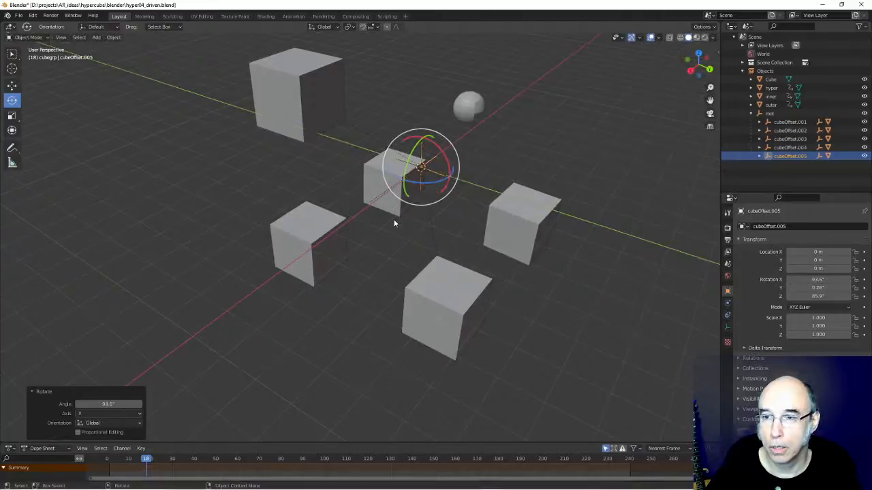
key("Return")
left_click(827, 280)
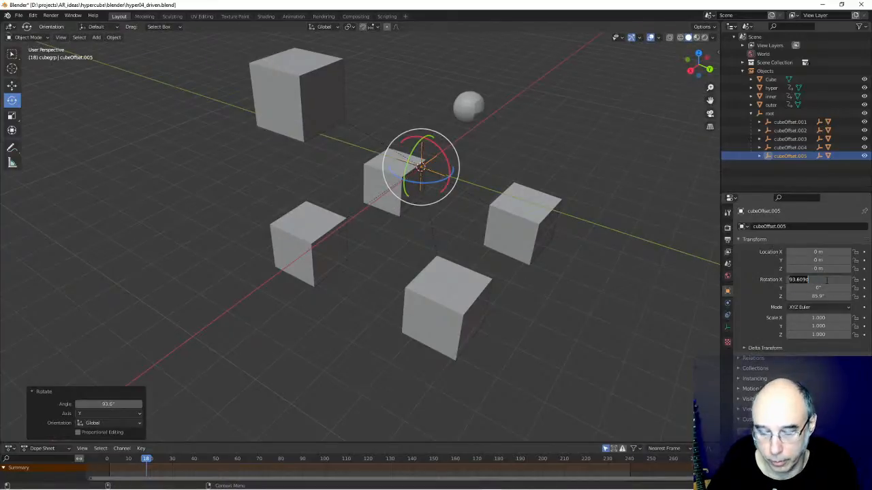
type("90")
key("Return")
left_click(827, 297)
type("90")
key("Return")
- Scrub the animation to frame 26 and examine the arrangement of the five corner cubes
middle_click_drag(497, 162, 529, 297)
left_click_drag(150, 461, 166, 479)
left_click(503, 368)
left_click_drag(502, 368, 505, 345, "alt")
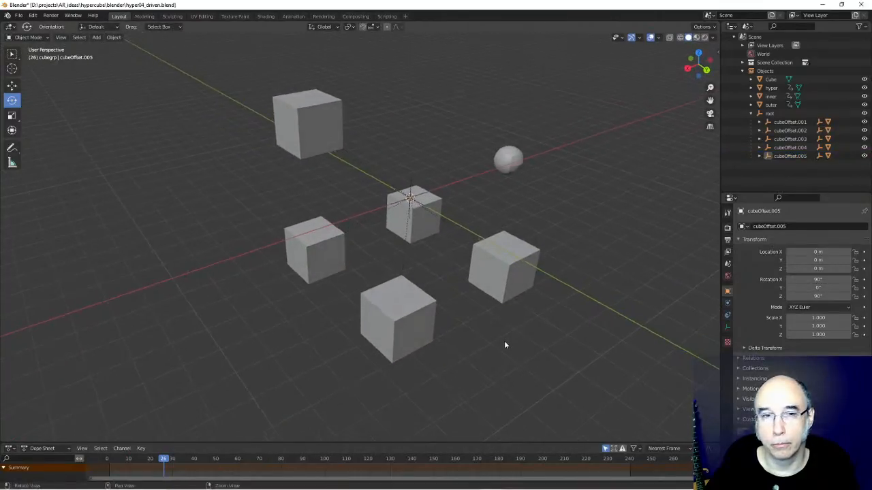
- Select all five corner cubes with Cube.008 active and link its animation data to the others
left_click(323, 126)
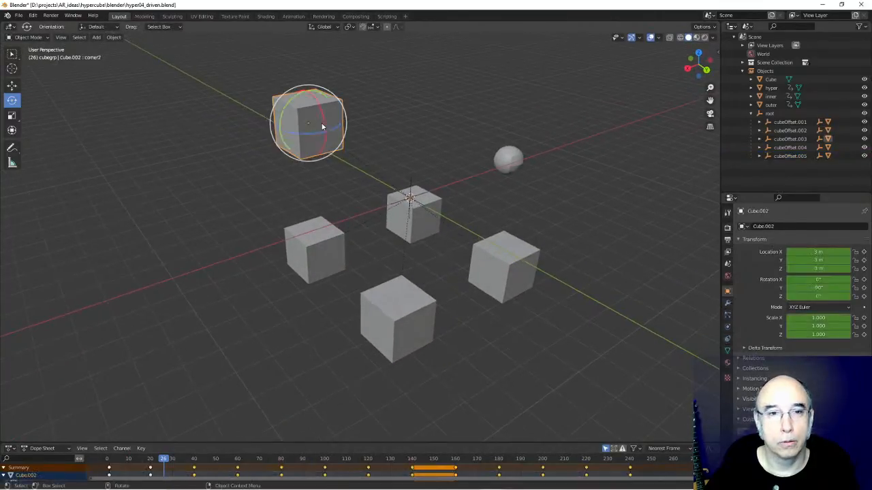
left_click(332, 251, "shift")
left_click(436, 205, "shift")
left_click(505, 244, "shift")
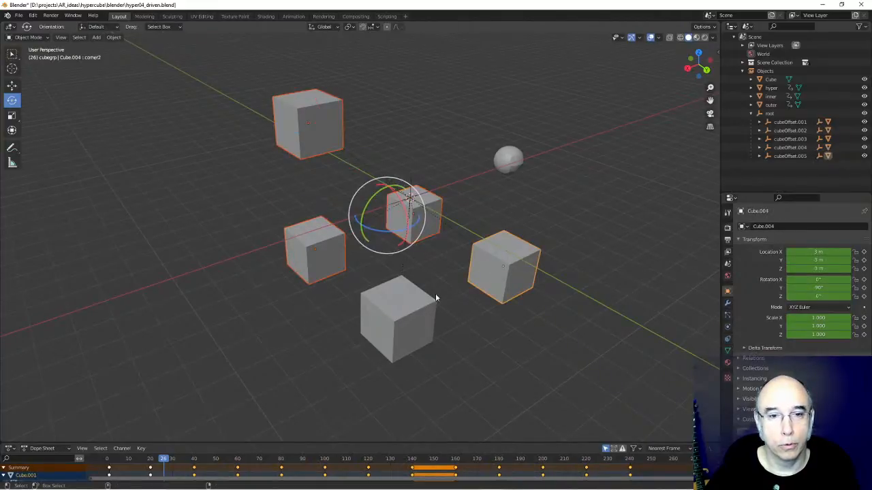
left_click(412, 308, "shift")
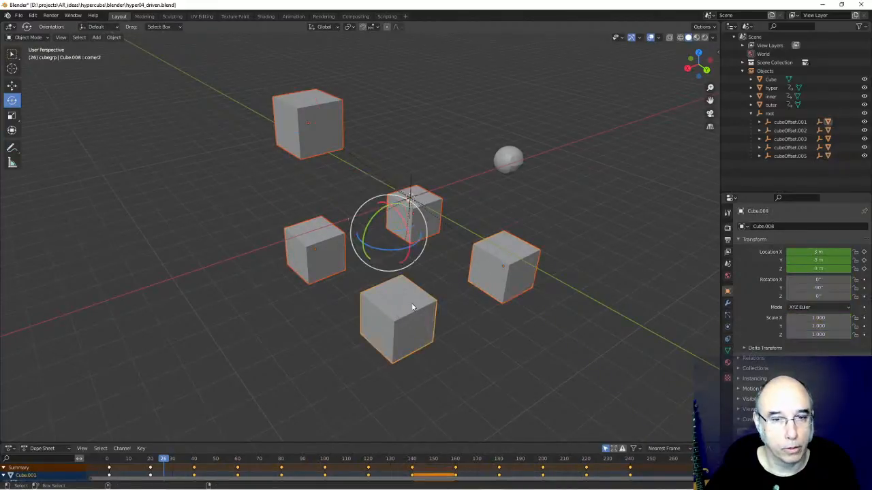
middle_click_drag(292, 342, 298, 218)
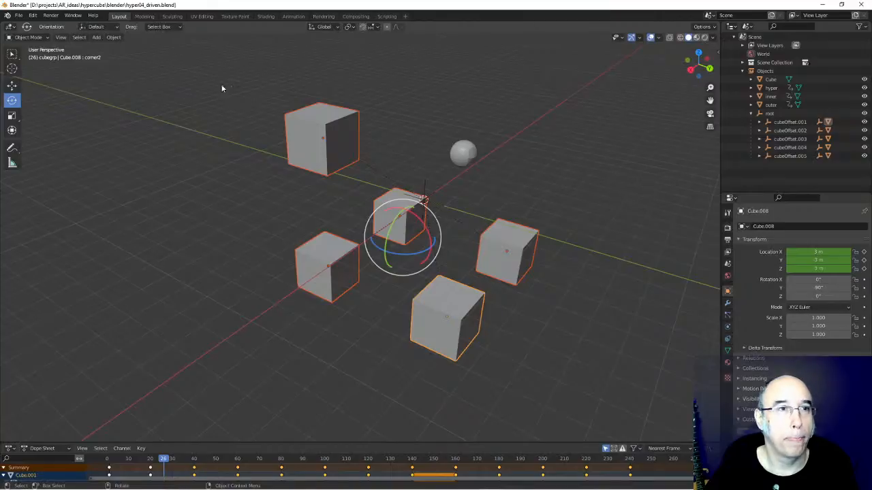
left_click(113, 39)
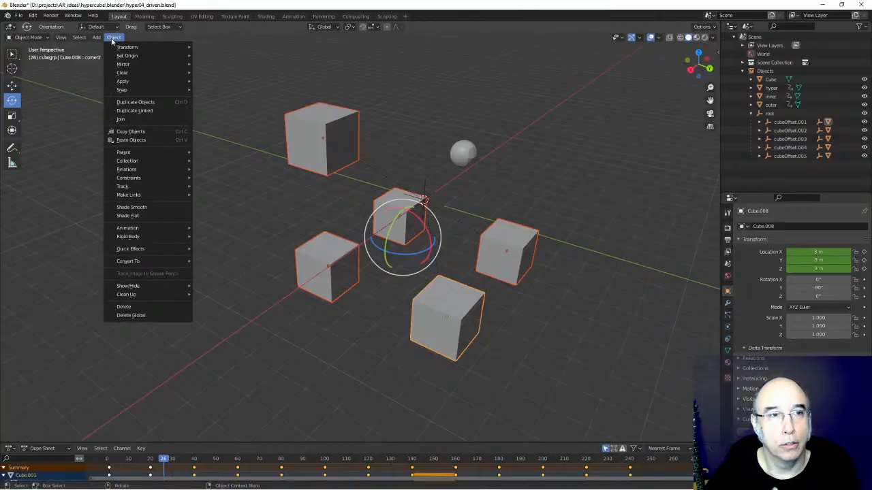
mouse_move(125, 81)
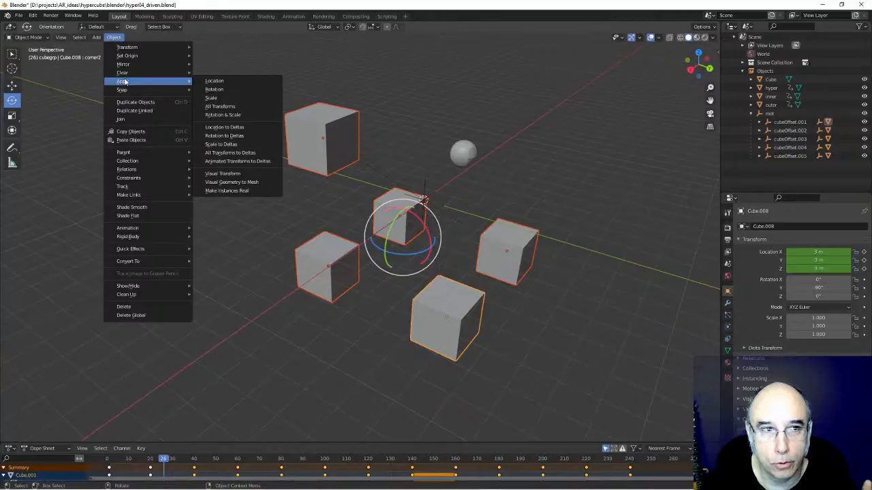
mouse_move(155, 195)
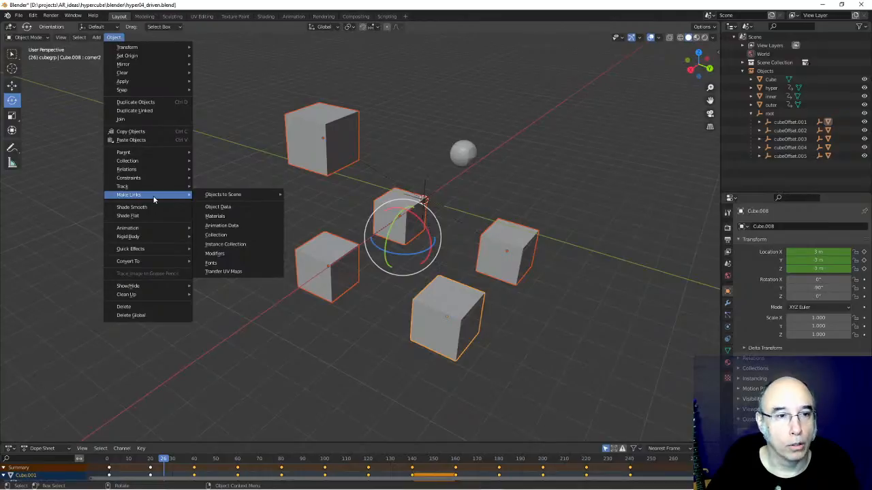
left_click(241, 230)
- Select only Cube.002 at frame 40, try rotating it about the global X axis, and undo the rotation
left_click_drag(164, 462, 194, 467)
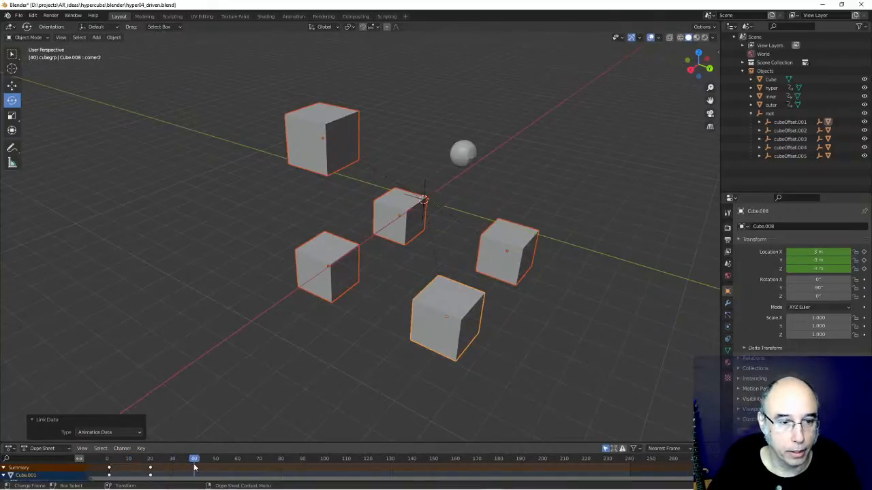
left_click(397, 354)
left_click(304, 147)
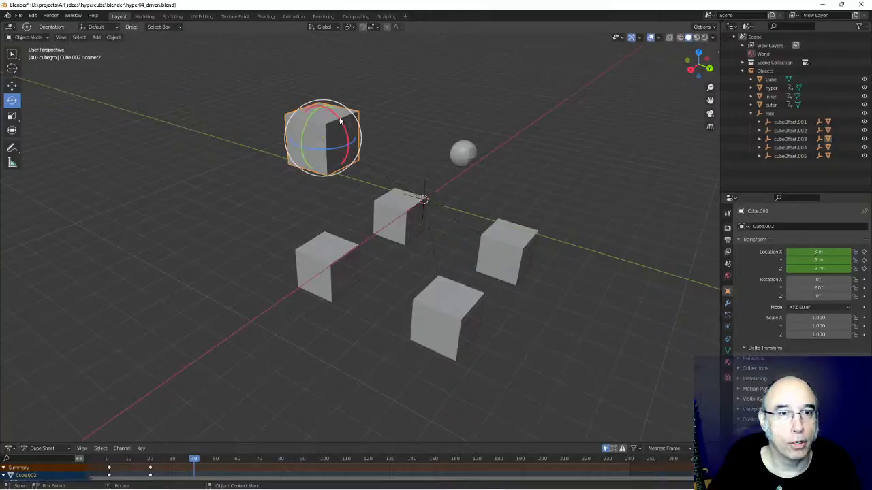
left_click_drag(340, 120, 336, 158)
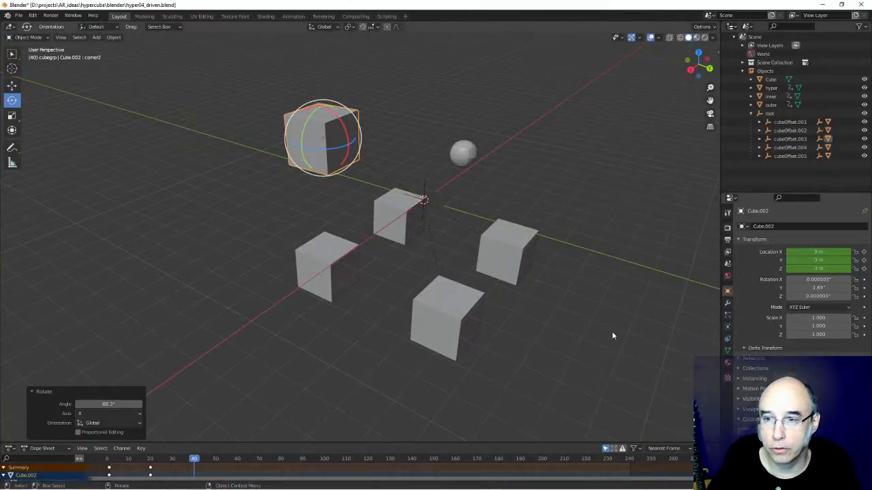
key("ctrl+z")
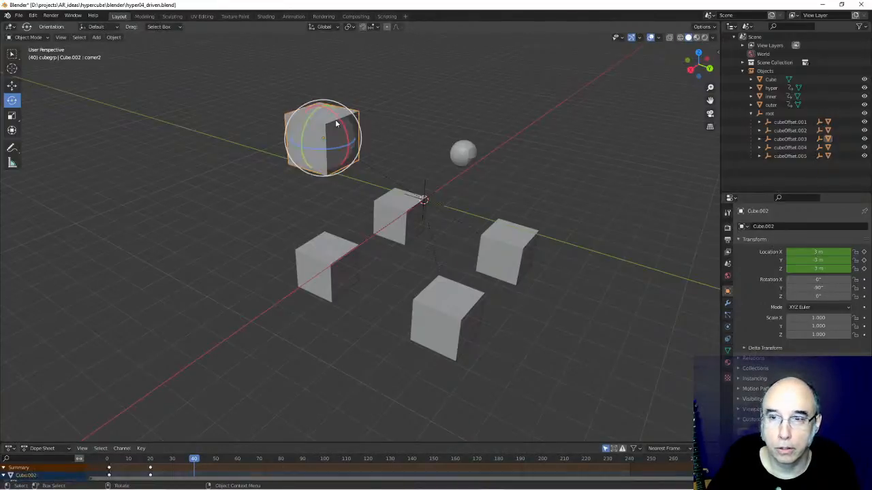
- Keyframe the Y rotation of Cube.002 at frame 20, undoing the trial rotation made first
left_click_drag(194, 461, 150, 461)
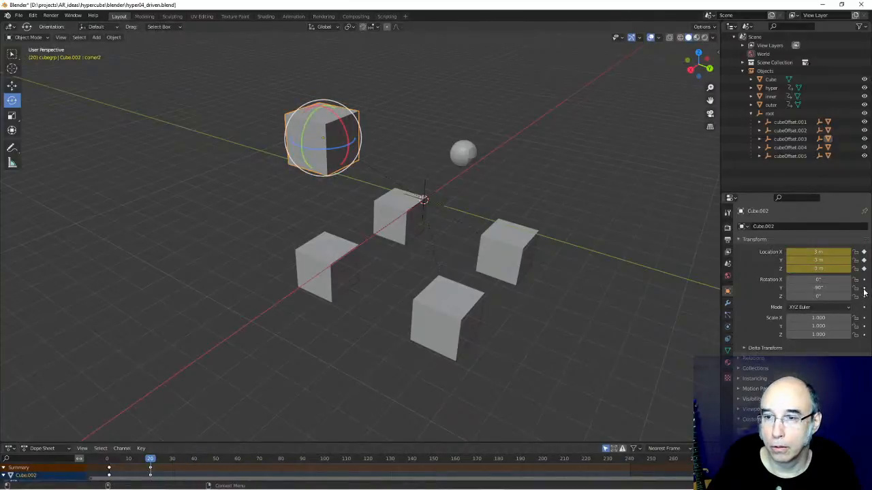
left_click_drag(347, 133, 346, 143)
key("ctrl+z")
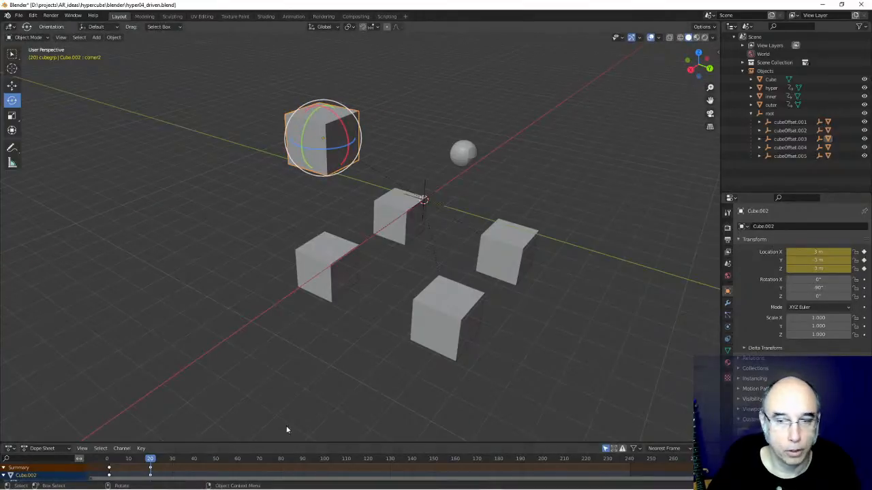
left_click(864, 288)
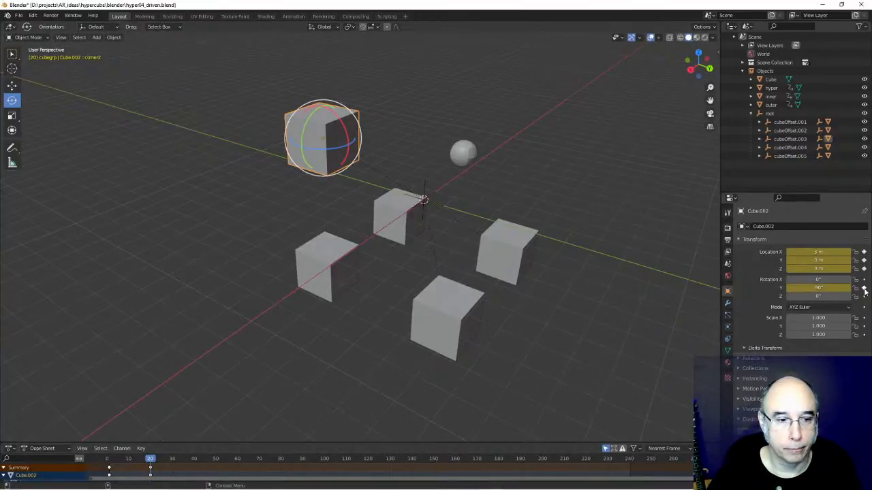
- At frame 40, rotate Cube.002 about the global X axis and set its X, Y and Z rotations to 0°
left_click_drag(151, 461, 196, 464)
left_click_drag(337, 116, 344, 151)
double_click(817, 287)
type("0")
key("Return")
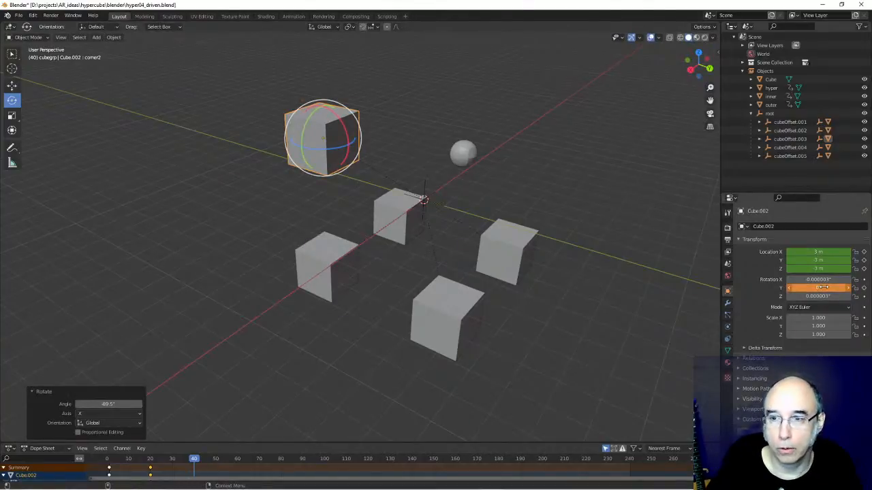
double_click(825, 280)
type("0")
key("Return")
left_click(834, 296)
type("0")
key("Return")
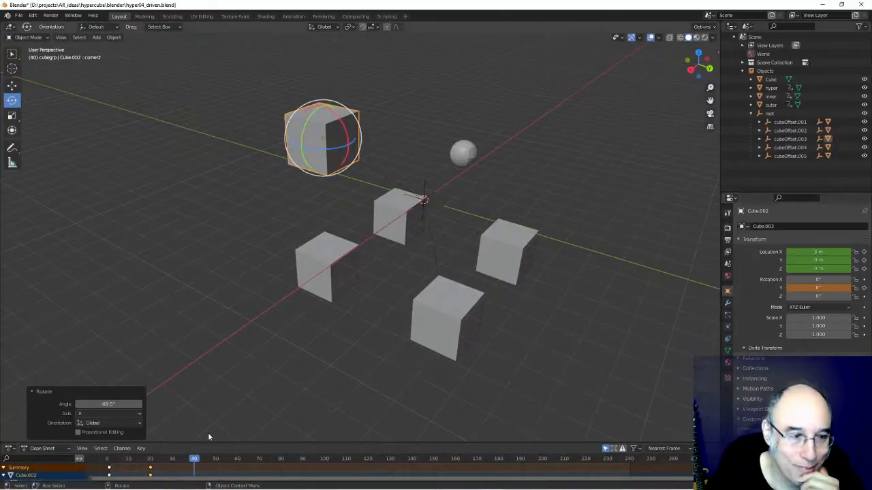
- Enlarge the Dope Sheet area and switch it to the Timeline editor
left_click(68, 451)
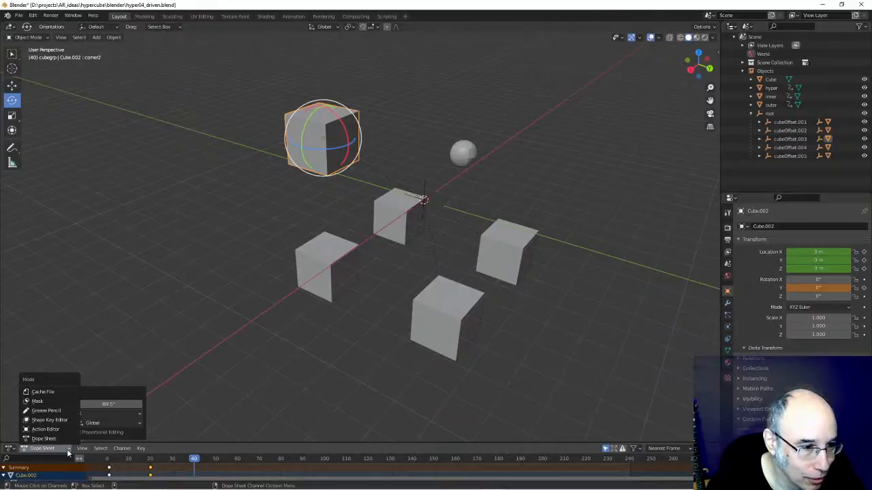
left_click(52, 440)
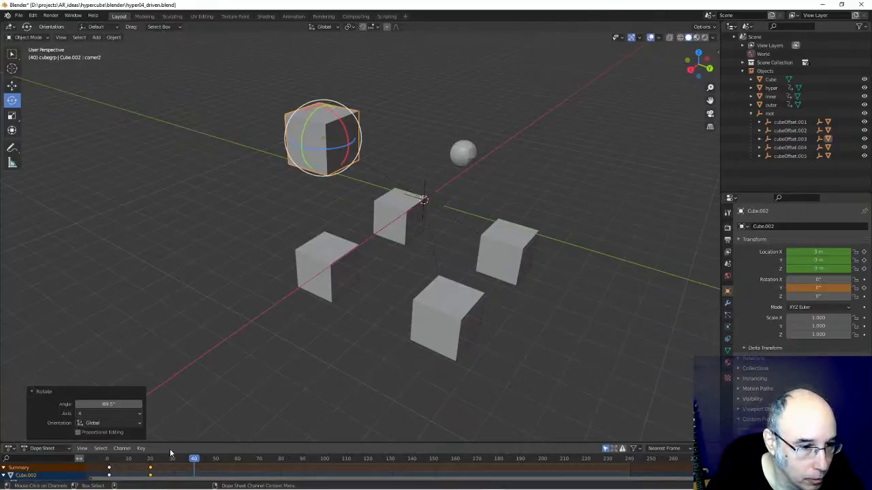
left_click_drag(179, 442, 180, 400)
left_click(68, 408)
left_click(69, 408)
left_click(11, 407)
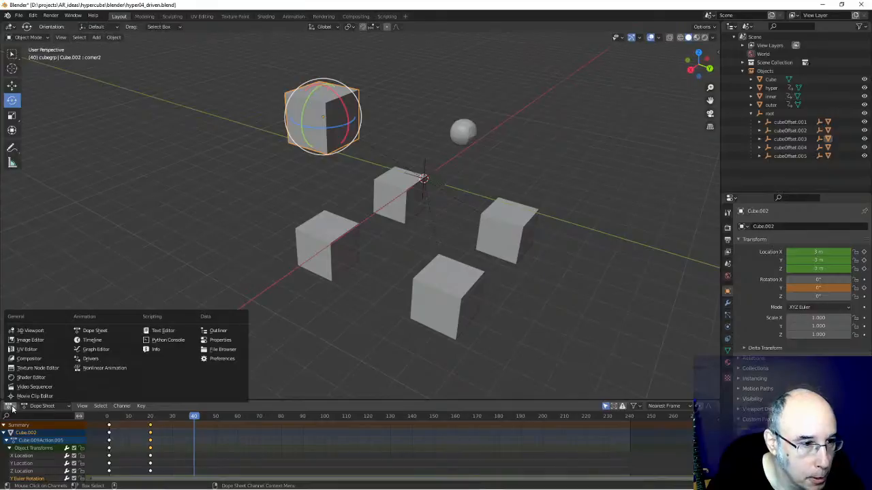
left_click(83, 339)
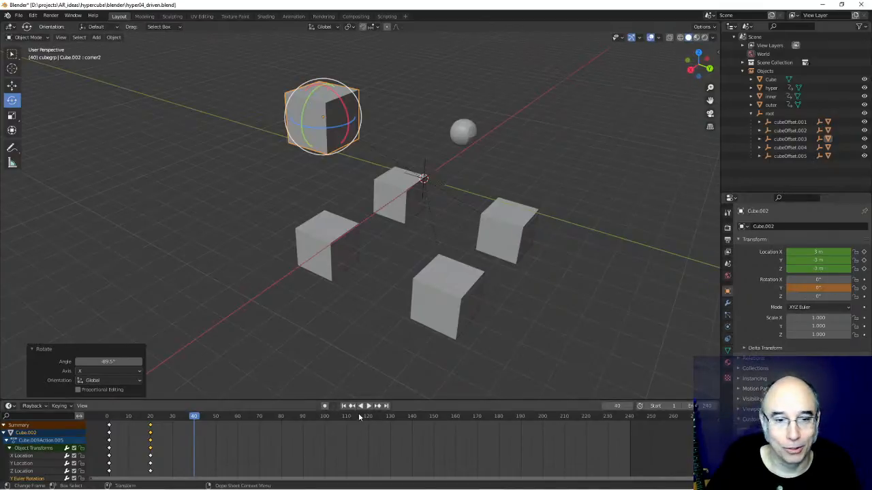
- Enable auto keying and keyframe Cube.002's Y rotation at 0° on frame 40
left_click(324, 406)
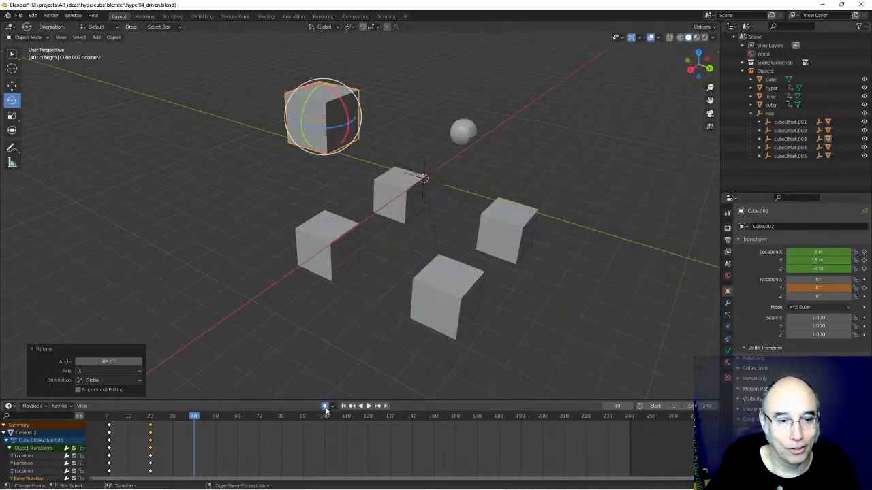
left_click_drag(820, 288, 826, 290)
left_click(828, 291)
key("Return")
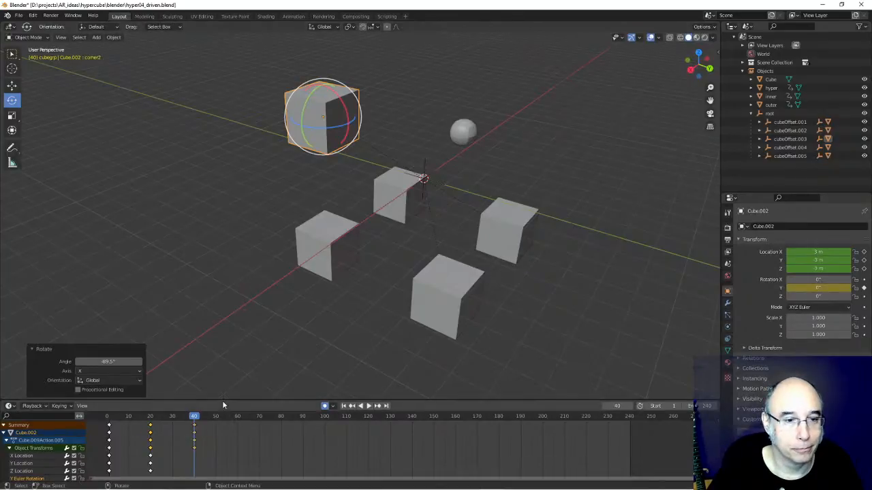
- Move to frame 60 and scale Cube.002 up uniformly to about 1.542, keyframing its transforms
left_click_drag(222, 401, 237, 419)
key("space")
middle_click_drag(359, 329, 362, 327)
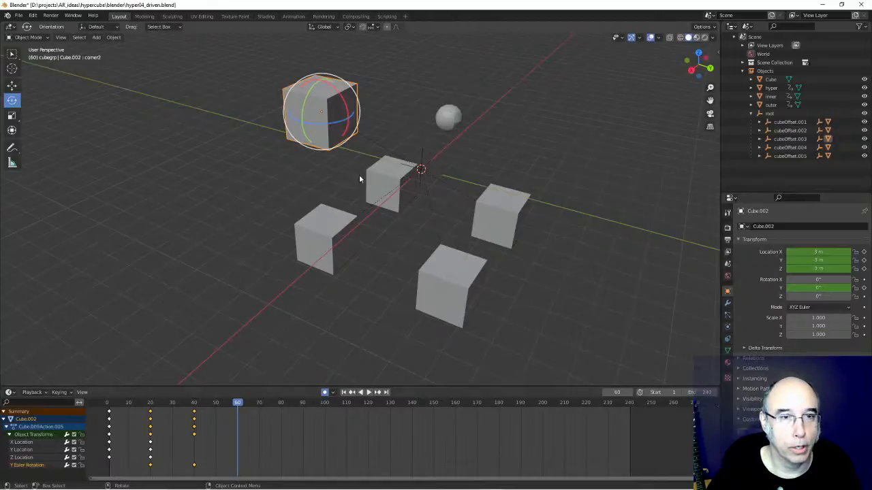
key("r")
key("t")
key("r")
left_click_drag(347, 110, 362, 104)
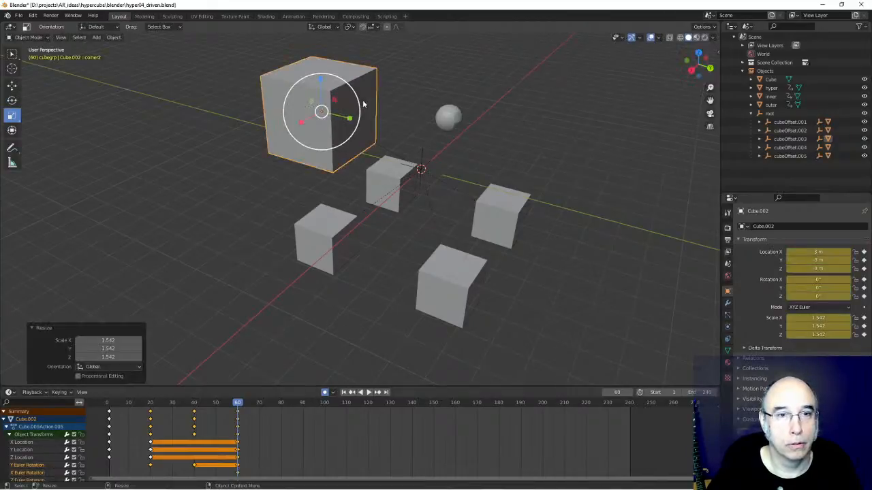
- Set Cube.002's X, Y and Z scale to 1 at frame 40 and scrub to frame 60 to check the growth
left_click_drag(238, 404, 195, 405)
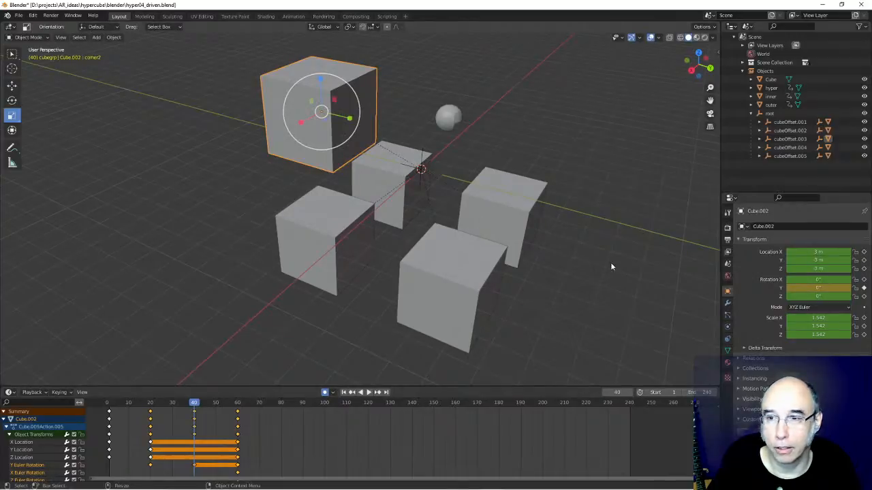
left_click_drag(827, 318, 828, 334)
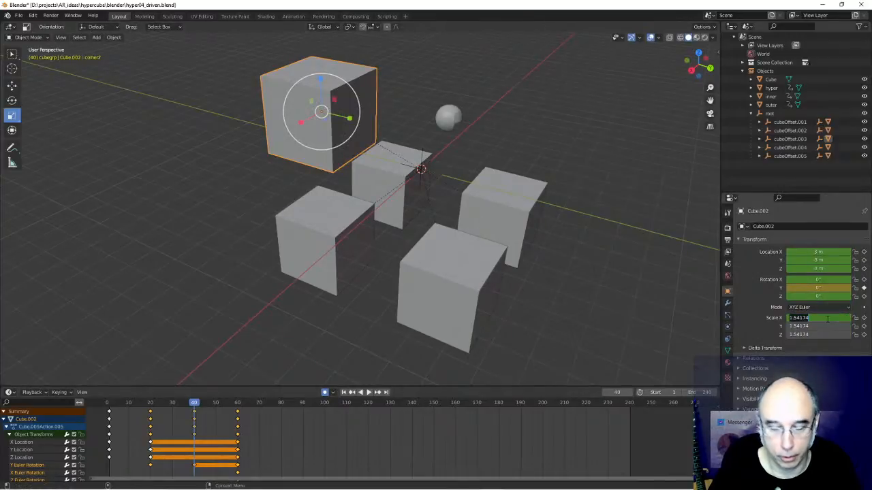
type("1")
key("Return")
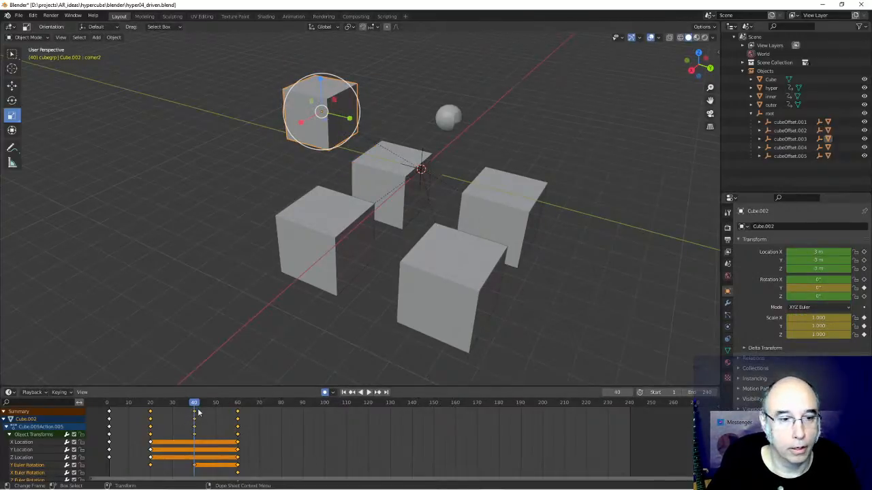
key("space")
left_click_drag(171, 410, 237, 420)
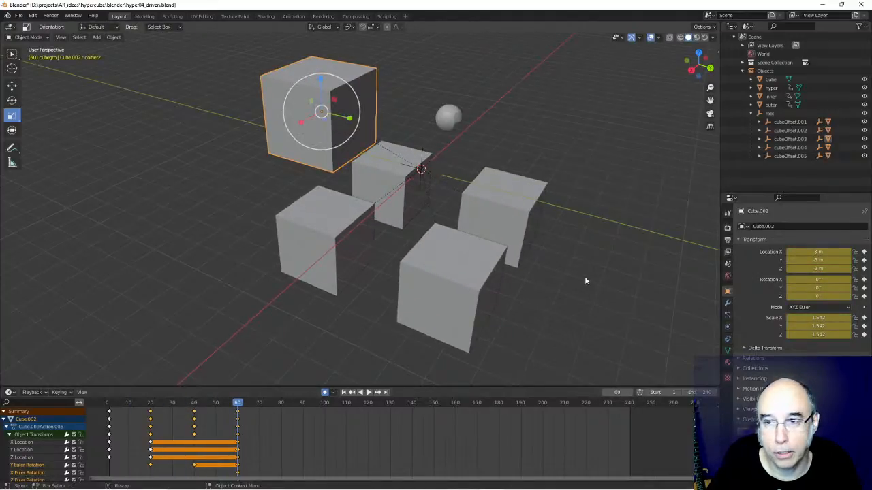
- At frame 41, set Cube.002's corner2 shape key value to 1.000 and play the animation
left_click(727, 350)
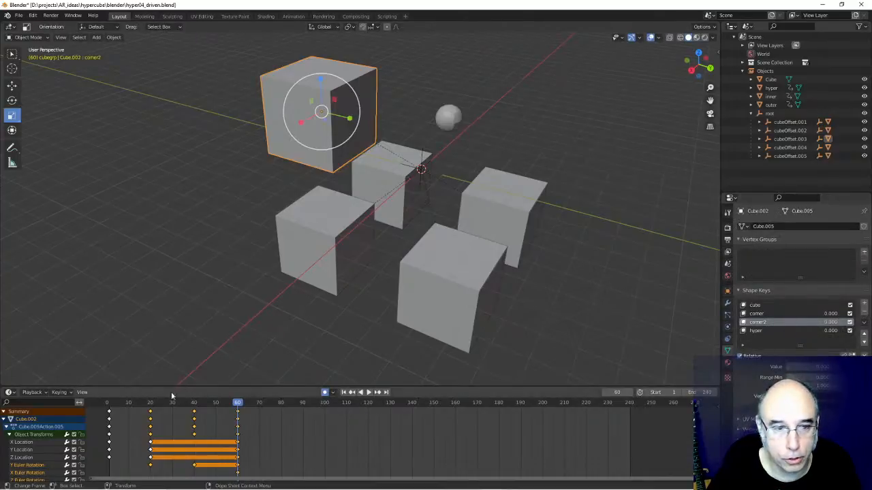
left_click_drag(232, 404, 196, 413)
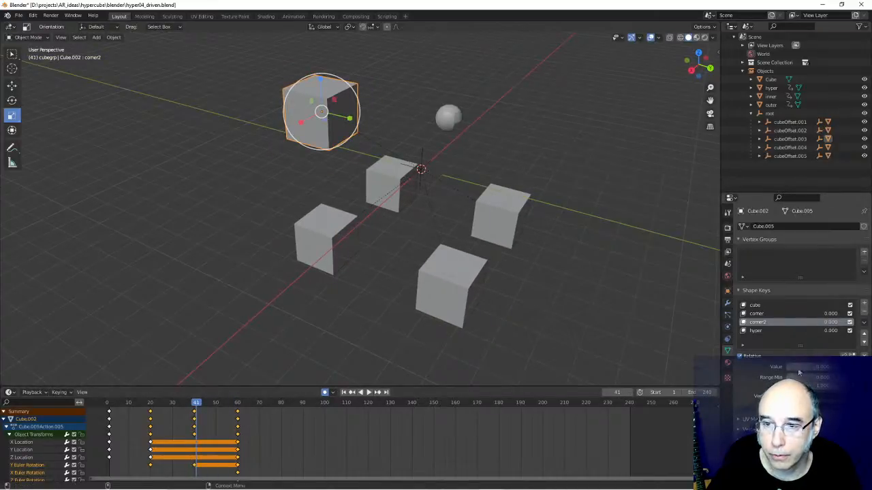
left_click_drag(803, 367, 860, 367)
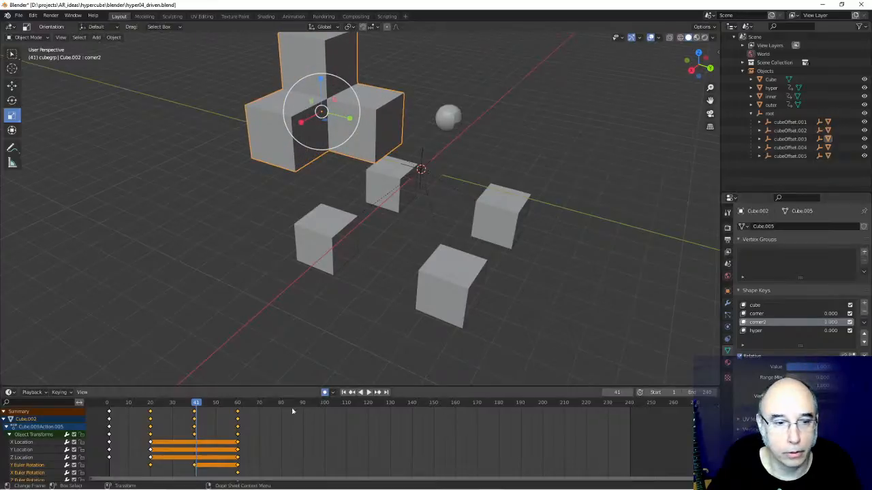
key("space")
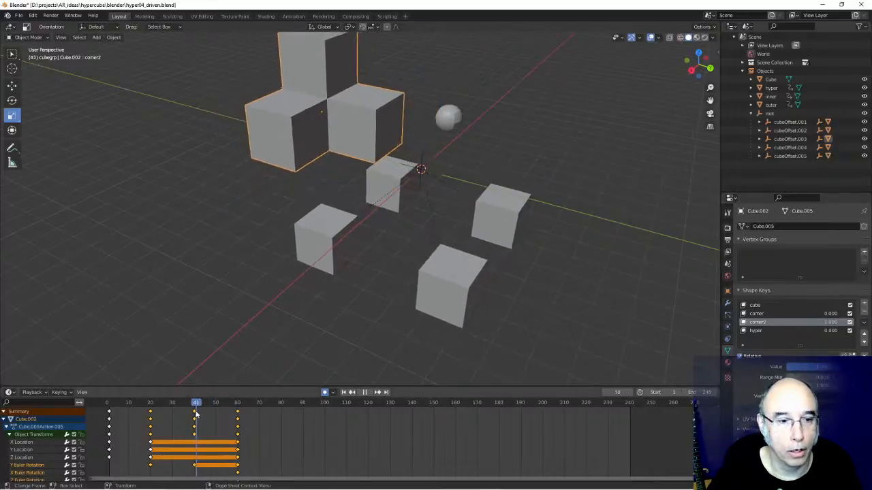
- Select the other four corner cubes with Cube.002 as the active object and link its object data to them
left_click(384, 283)
left_click(388, 180)
left_click(491, 224, "shift")
left_click(450, 272, "shift")
left_click(327, 232, "shift")
left_click(310, 126, "shift")
middle_click_drag(310, 127, 192, 136)
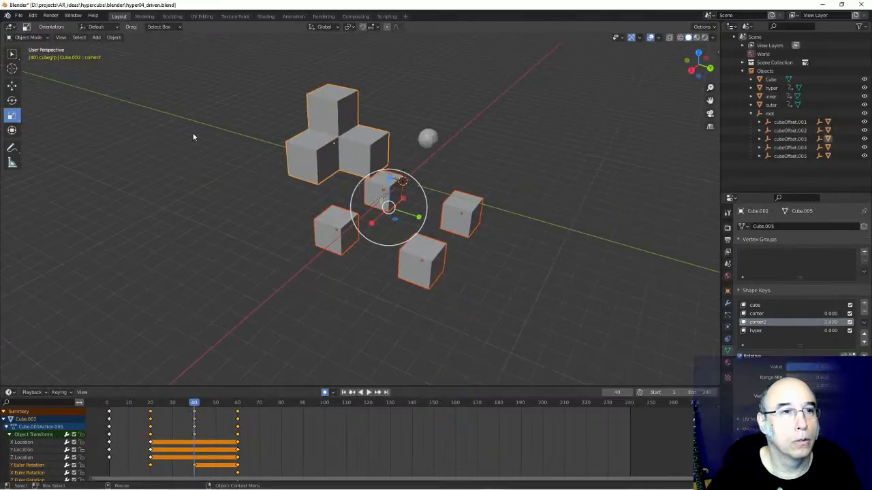
left_click(114, 38)
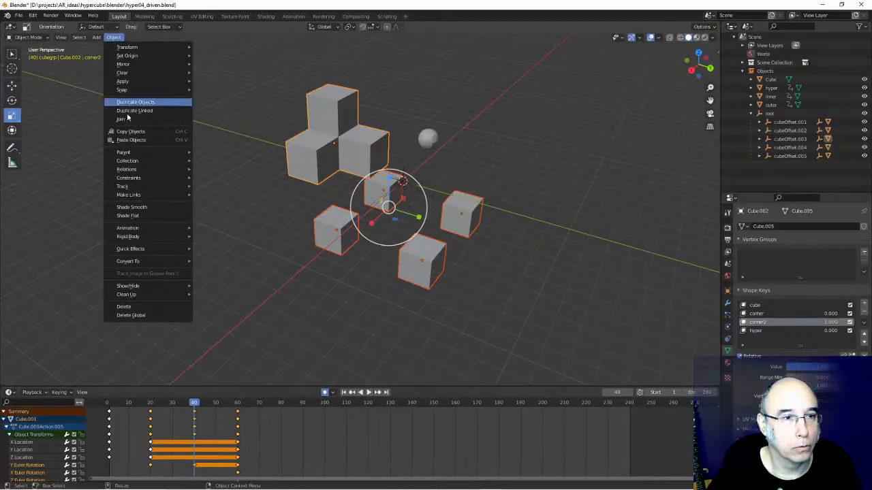
mouse_move(138, 197)
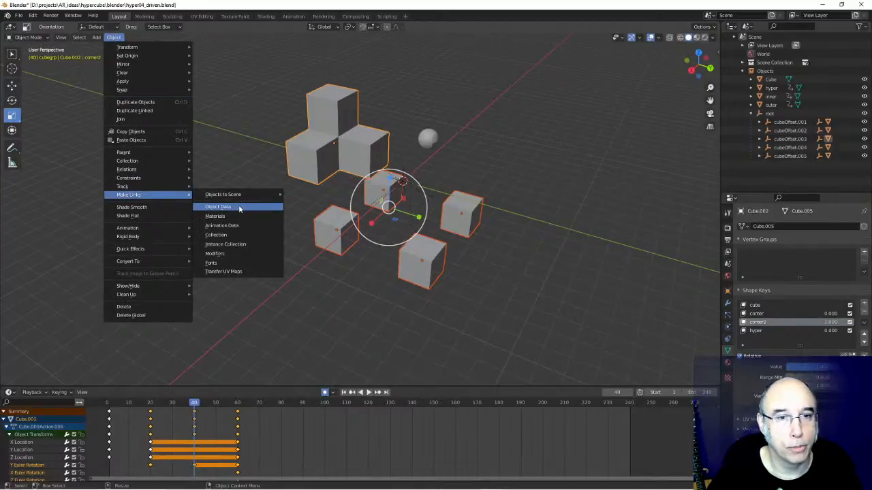
left_click(239, 207)
- Keyframe the shared corner2 shape key at 1.000 on frame 61 and at 0.000 on frame 40
left_click_drag(193, 407, 236, 414)
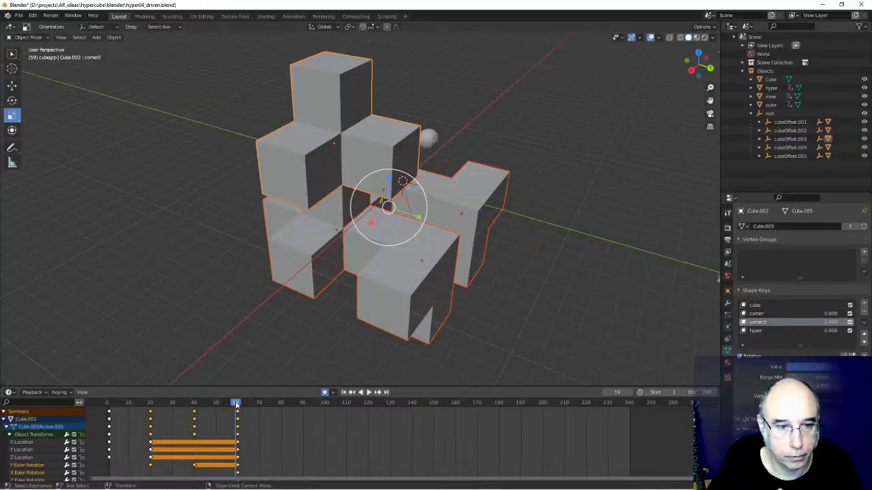
left_click_drag(239, 411, 240, 412)
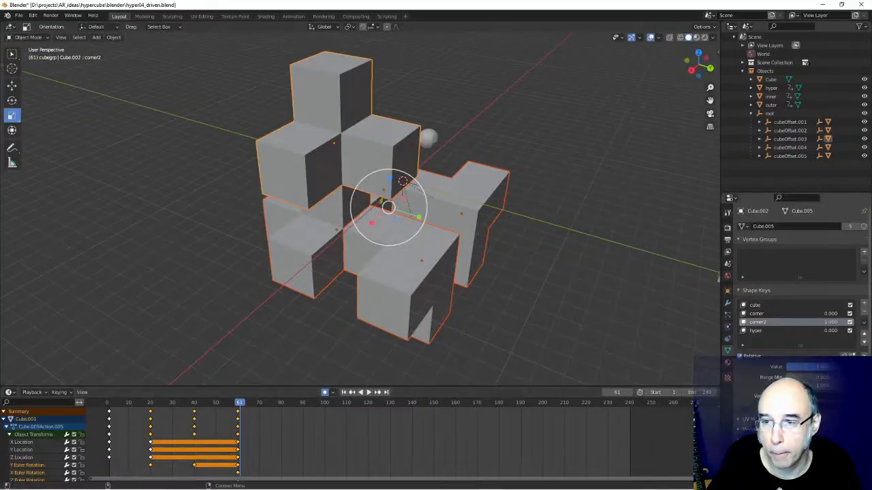
key("i")
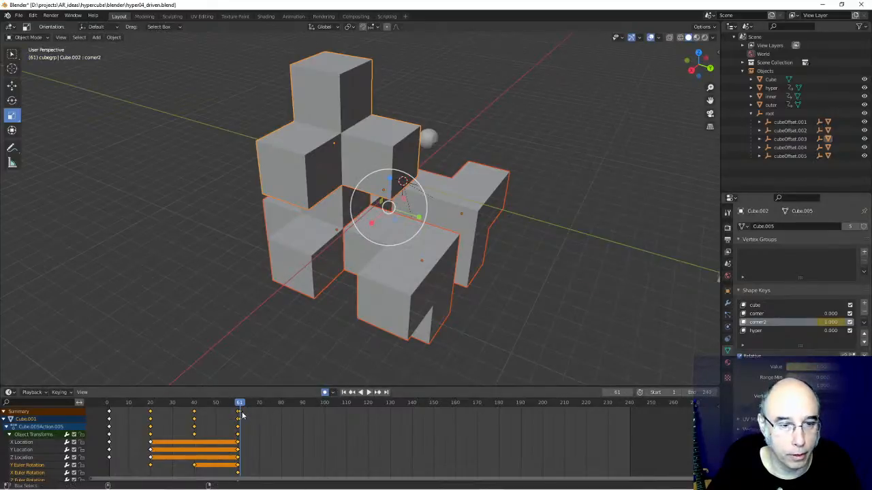
left_click_drag(238, 407, 194, 407)
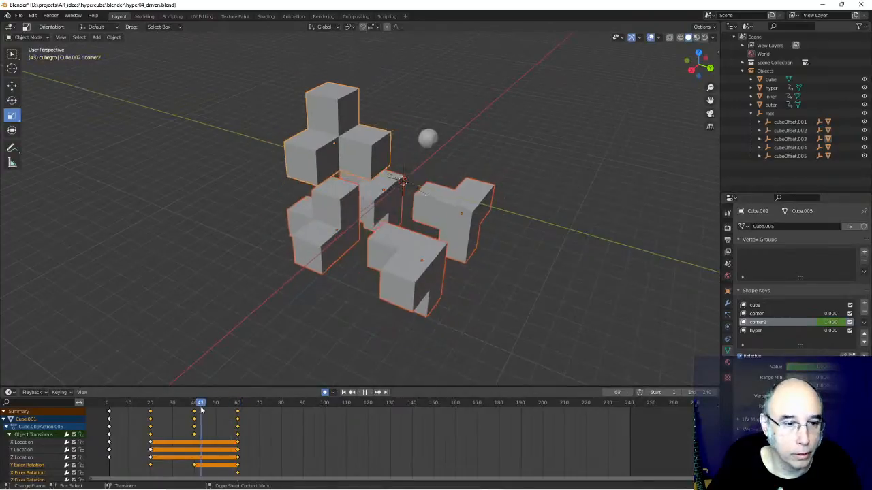
left_click_drag(831, 322, 803, 322)
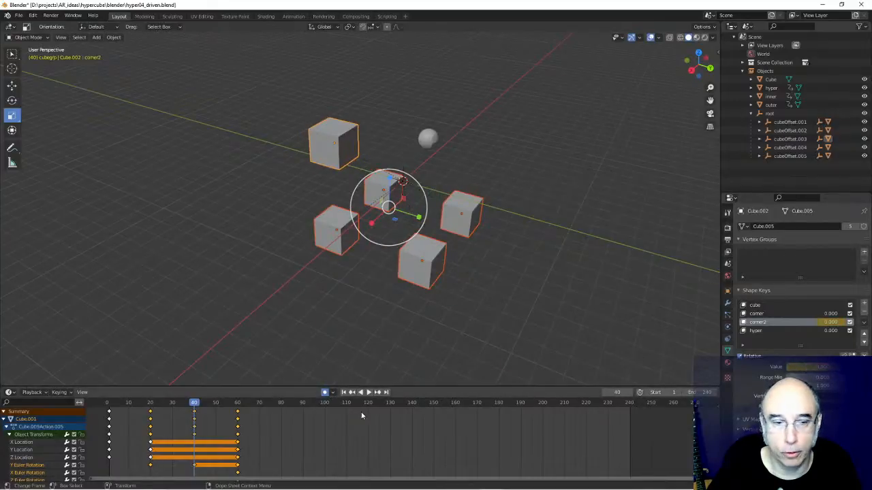
- Scrub the animation between frames 20 and 64 and inspect the growing corner cubes from several sides
left_click_drag(153, 406, 248, 409)
mouse_move(225, 314)
middle_mouse_down()
mouse_move(211, 275)
mouse_move(430, 265)
mouse_move(166, 266)
mouse_move(162, 272)
mouse_move(212, 277)
mouse_move(336, 327)
mouse_move(428, 318)
middle_mouse_up()
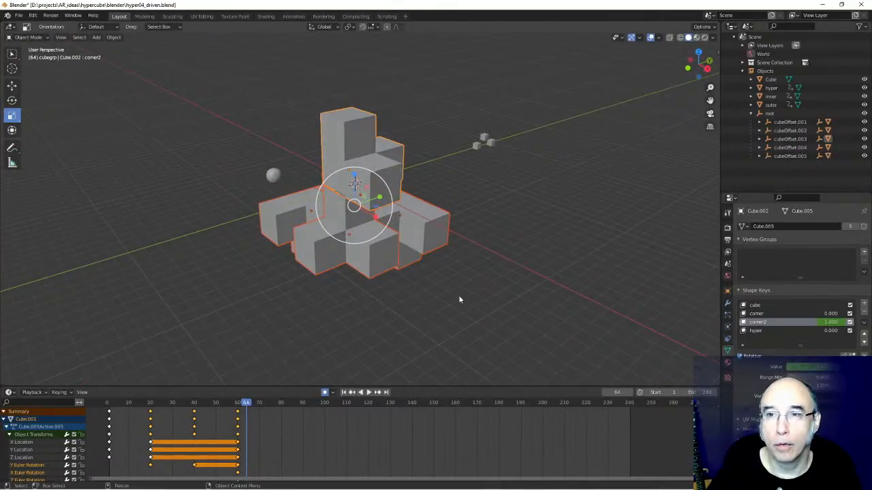
middle_click_drag(478, 204, 314, 314)
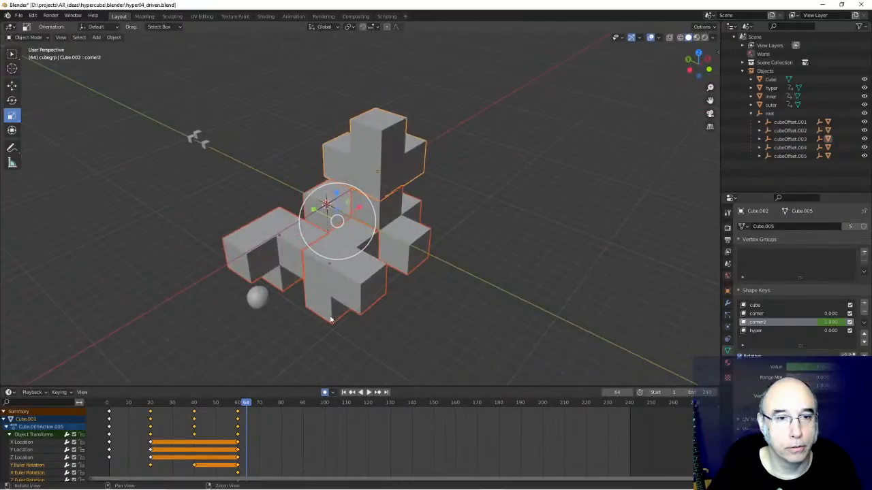
middle_click_drag(410, 330, 389, 306)
mouse_move(246, 406)
left_mouse_down()
mouse_move(164, 410)
mouse_move(242, 411)
left_mouse_up()
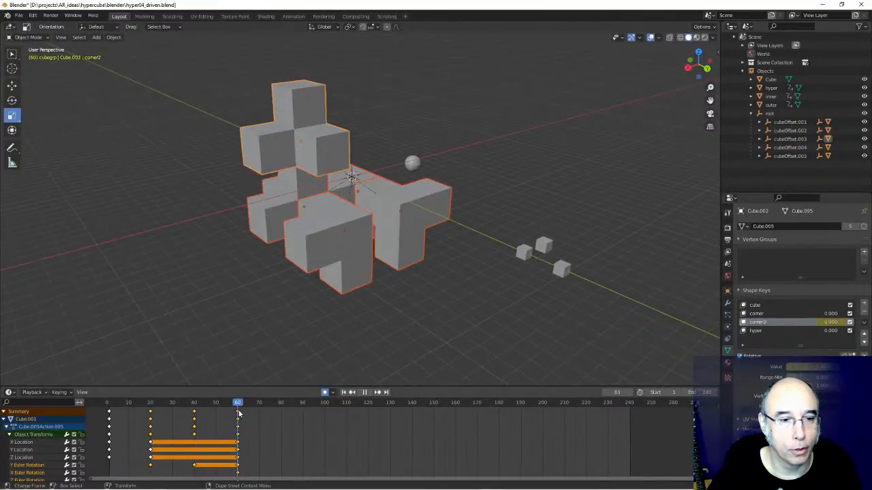
left_click(452, 268)
middle_click_drag(221, 276, 424, 287)
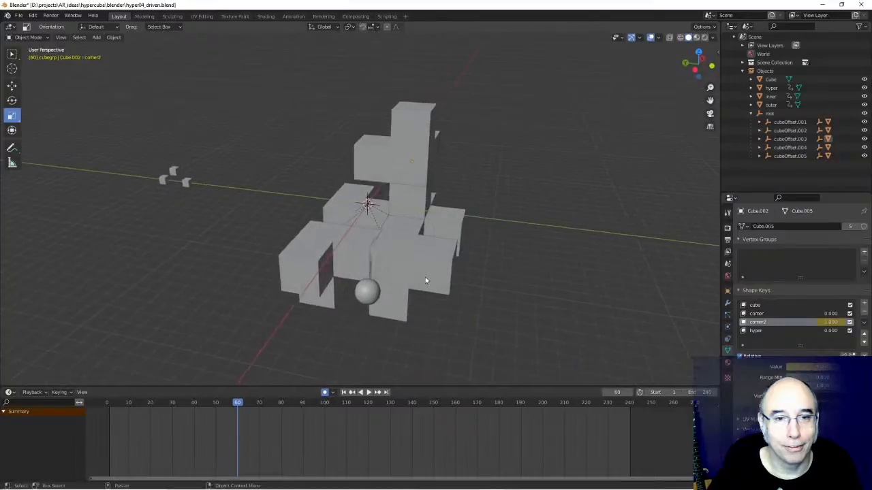
- Try to rotate the corner cube Cube.003 about the Z axis at frame 60
left_click(425, 257)
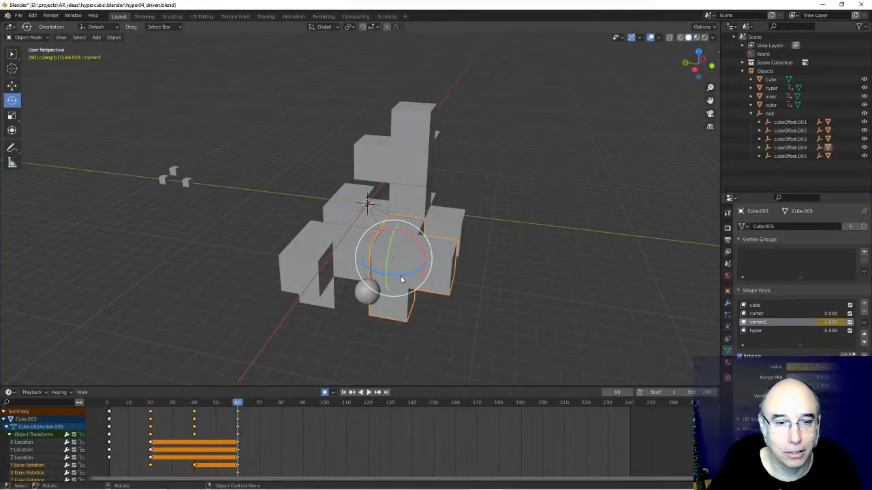
left_click_drag(399, 280, 443, 279)
left_click(466, 319)
mouse_move(467, 318)
middle_mouse_down()
mouse_move(447, 312)
mouse_move(455, 313)
middle_mouse_up()
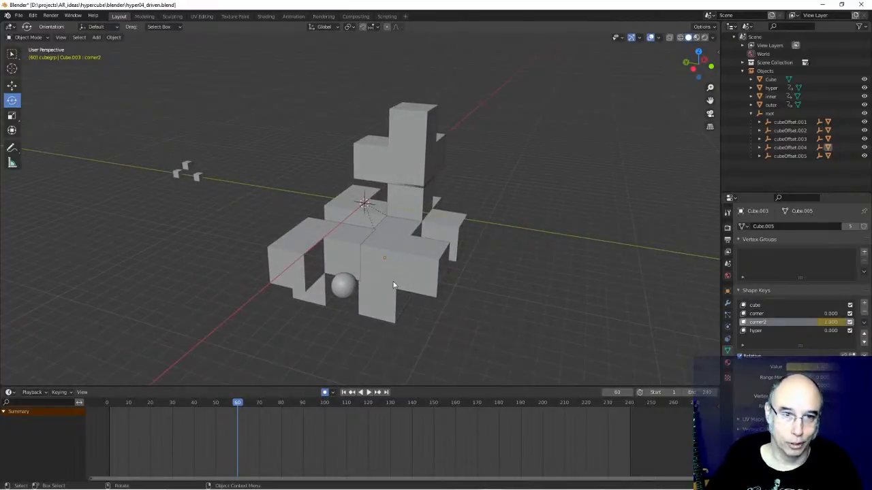
- Reopen the recent file hyper04_driven.blend without saving the changes, and enlarge the 3D viewport
left_click(22, 16)
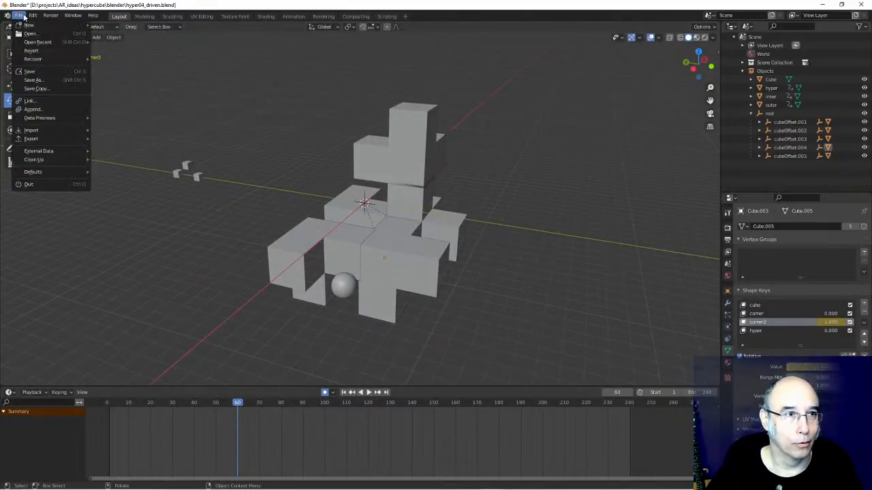
mouse_move(38, 43)
left_click(130, 43)
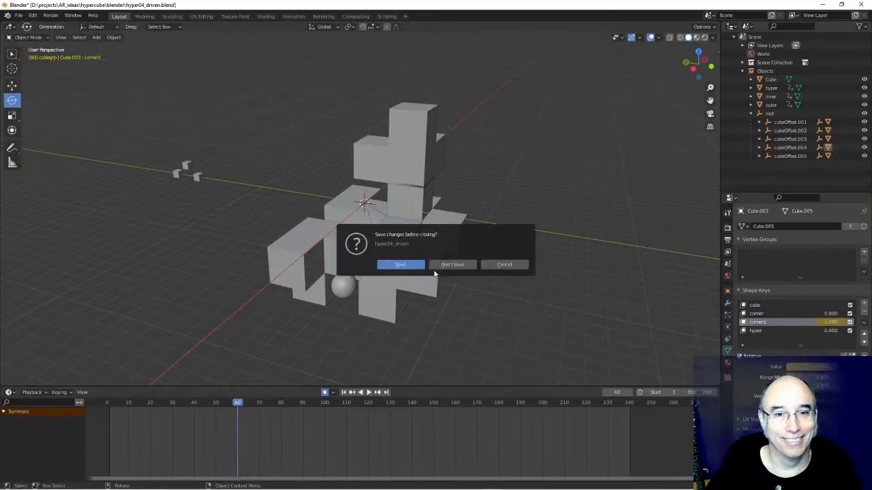
left_click(448, 266)
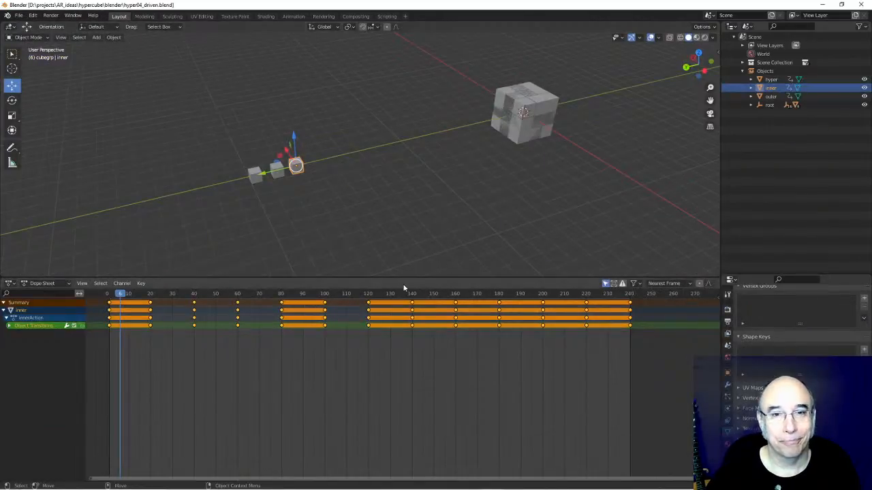
left_click_drag(389, 277, 386, 414)
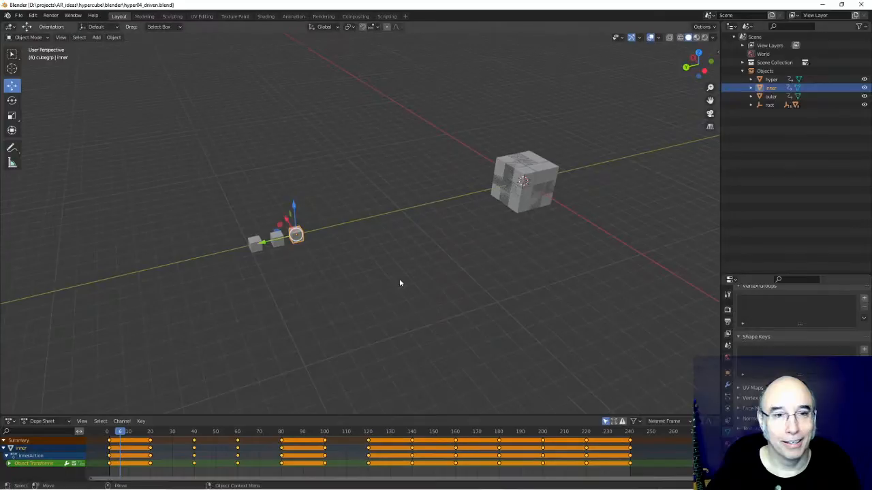
- Select the corner cube Cube.012, scrub to frame 41 and examine the assembled cube from several sides
left_click(519, 240)
left_click(545, 176)
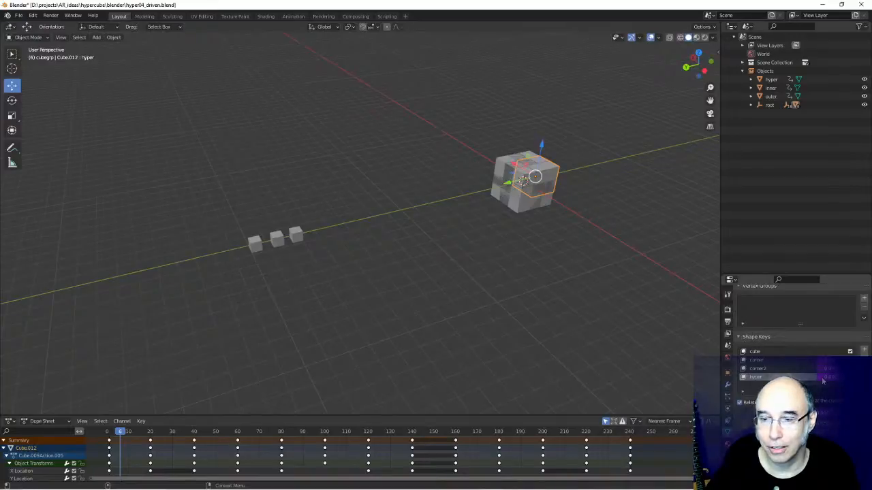
left_click(495, 343)
middle_click_drag(463, 264, 225, 335)
right_click_drag(216, 337, 468, 265, "alt")
middle_click_drag(300, 317, 409, 256, "alt")
left_click_drag(117, 434, 197, 442)
left_click_drag(173, 331, 224, 327, "alt")
right_click_drag(224, 327, 201, 335, "alt")
middle_click_drag(218, 333, 295, 335, "alt")
left_click_drag(295, 335, 361, 215, "alt")
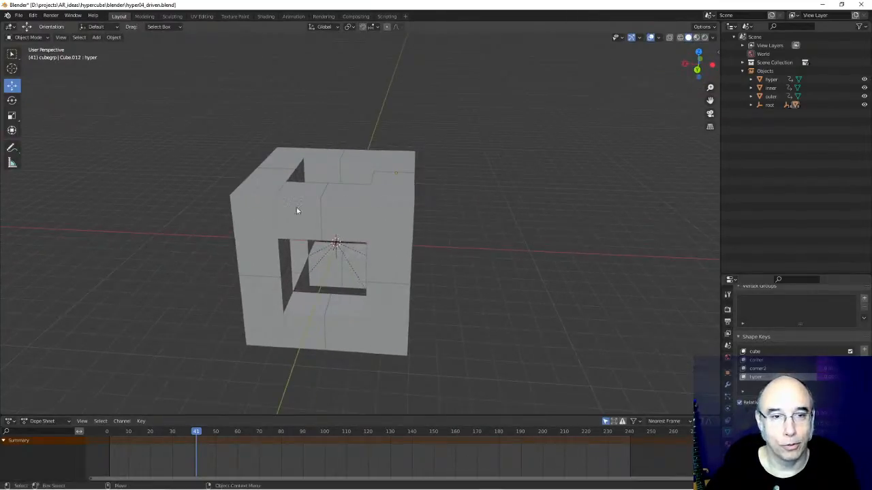
- Select the corner cube Cube.015 and scrub to frame 60 to check its corner shape
left_click(248, 206)
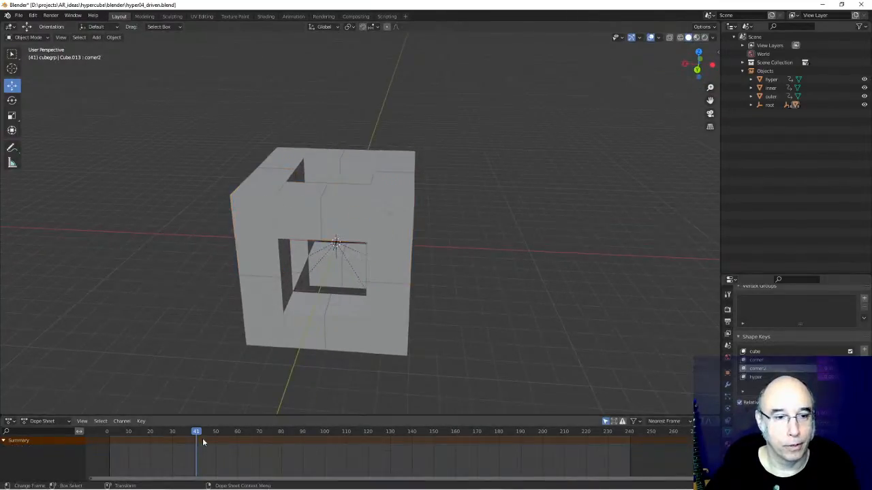
left_click(253, 247)
left_click_drag(195, 434, 237, 444)
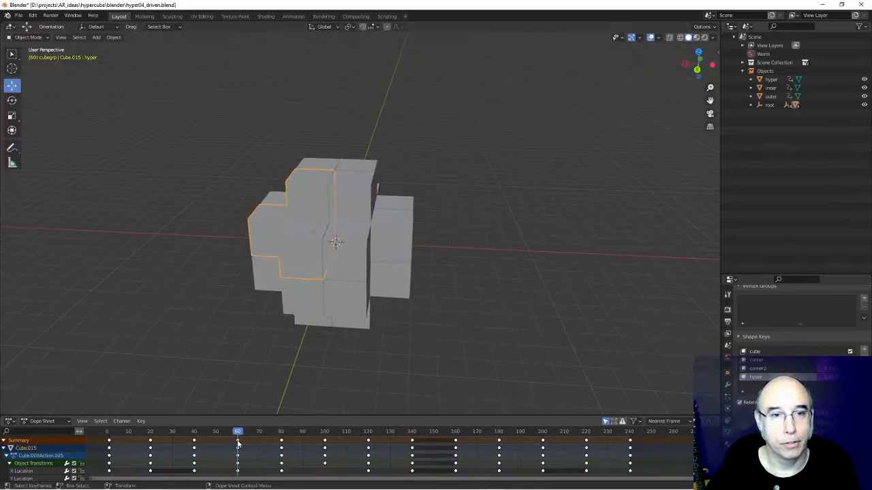
- Try to move a part of the cube assembly aside at frame 60 and undo the move
middle_click_drag(227, 341, 261, 325)
middle_click_drag(428, 325, 453, 225)
left_click_drag(408, 221, 486, 203)
key("ctrl+z")
- Scrub the animation in stages from frame 60 to frame 139, examining the corner cubes from several sides
middle_click_drag(514, 330, 368, 381)
left_click_drag(242, 439, 275, 447)
middle_click_drag(334, 375, 492, 363)
left_click_drag(275, 437, 334, 438)
scroll(452, 330, "down", 4)
mouse_move(452, 330)
middle_mouse_down()
mouse_move(483, 309)
mouse_move(453, 319)
middle_mouse_up()
left_click_drag(334, 436, 411, 441)
middle_click_drag(316, 325, 382, 307)
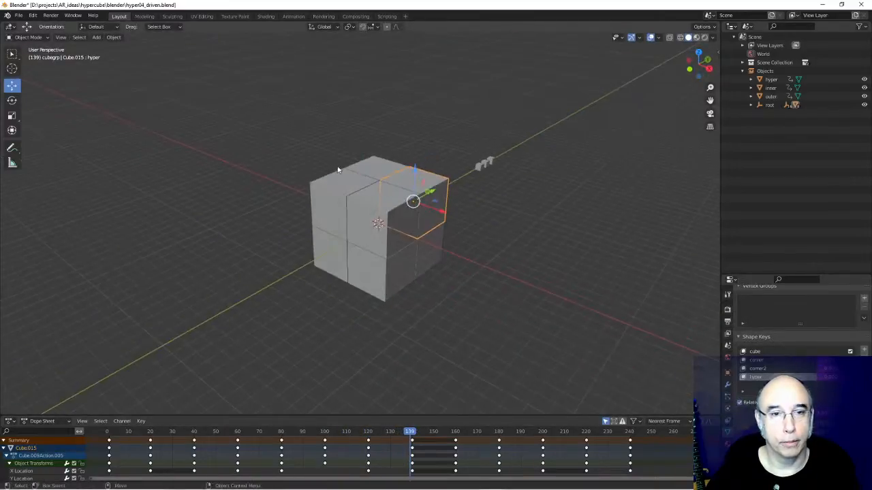
middle_click_drag(421, 199, 360, 335)
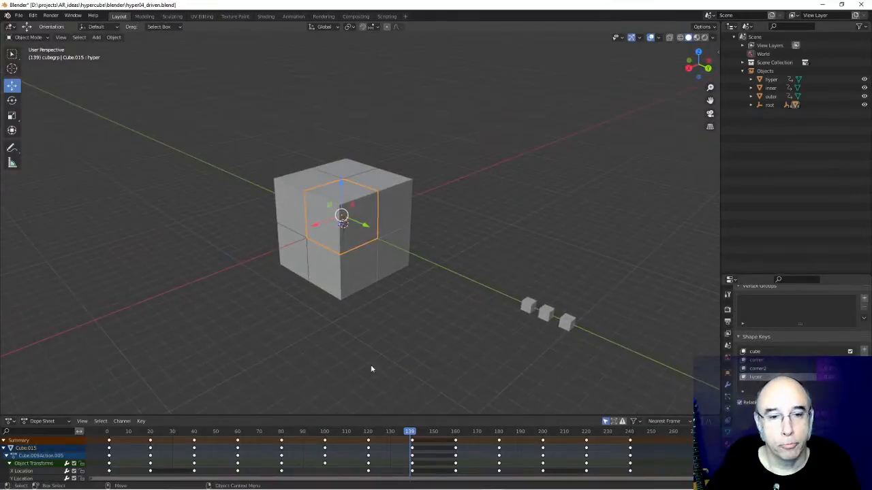
- Examine the hyper shape of the corner cubes up close at frame 160, and scrub back to frame 62
left_click_drag(412, 435, 448, 438)
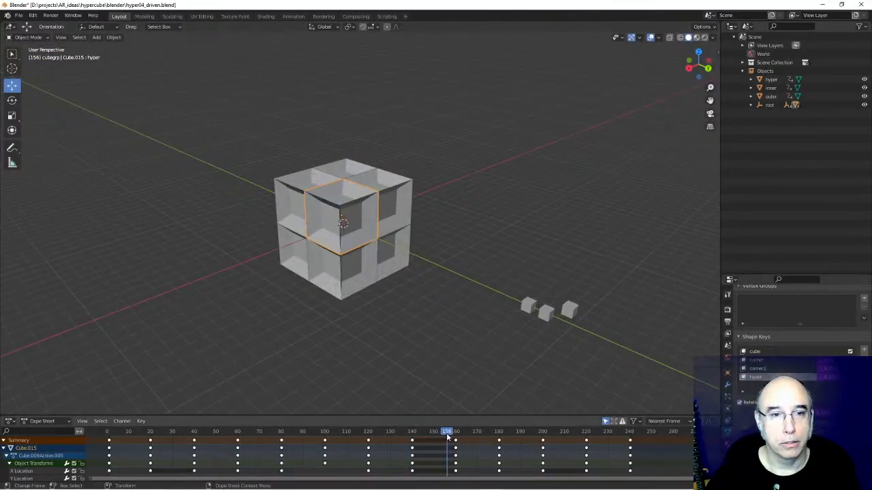
middle_click_drag(228, 288, 288, 302)
scroll(288, 301, "up", 4)
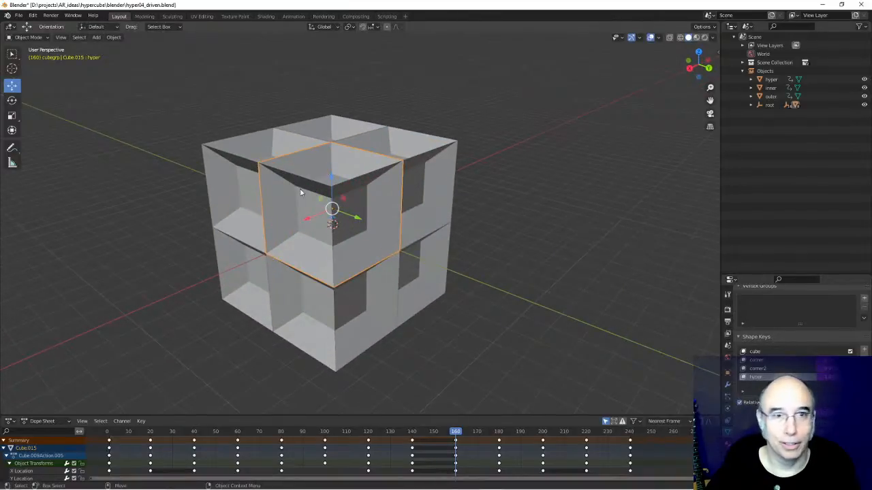
middle_click_drag(340, 237, 411, 268)
scroll(407, 314, "down", 3)
scroll(406, 317, "up", 4)
scroll(406, 320, "down", 3)
left_click(458, 435)
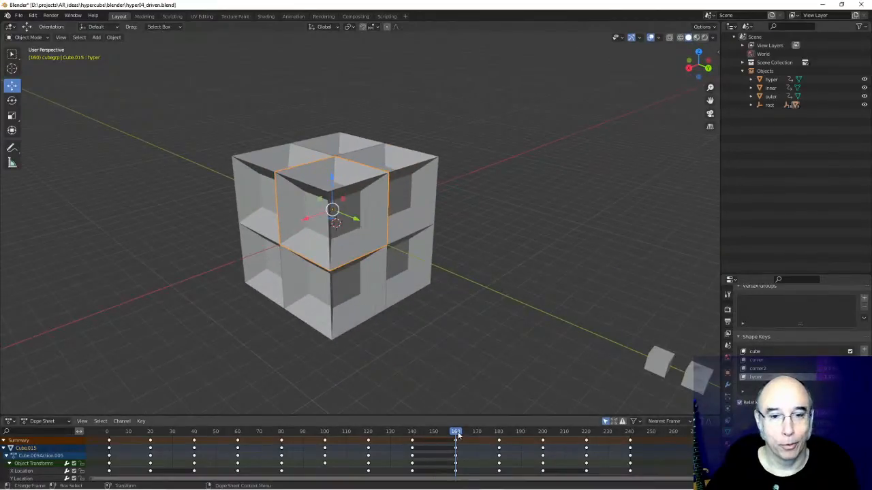
mouse_move(458, 436)
left_mouse_down()
mouse_move(525, 439)
mouse_move(442, 442)
mouse_move(456, 445)
left_mouse_up()
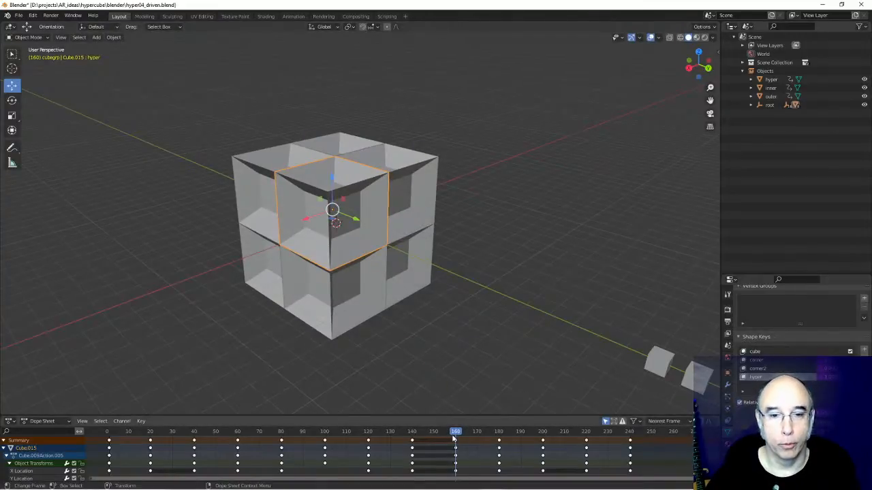
left_click_drag(460, 436, 241, 440)
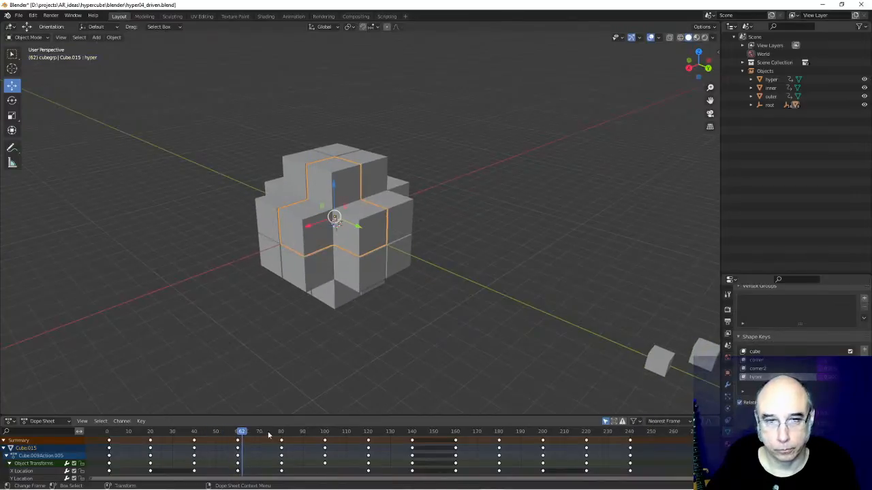
left_click_drag(452, 326, 460, 322, "alt")
- Switch to the hypercube01 project in Spark AR Studio and start the scene's playback
key("alt+Tab")
key("Tab")
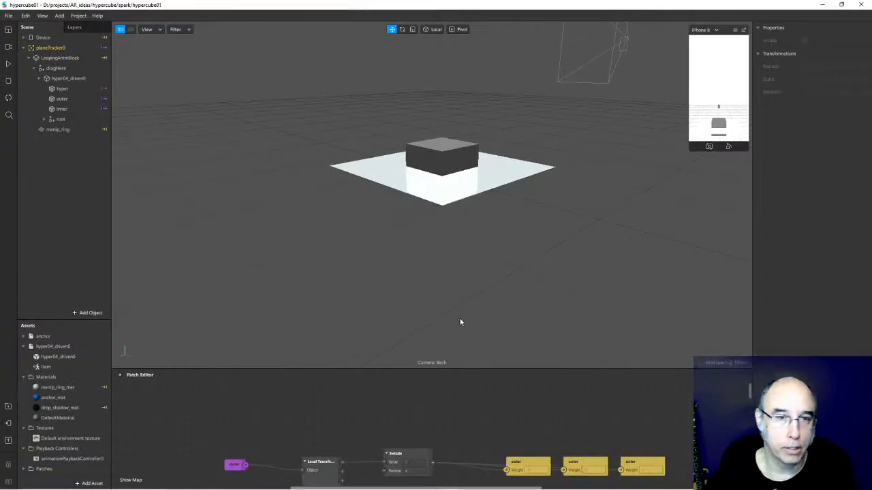
left_click_drag(470, 235, 470, 292)
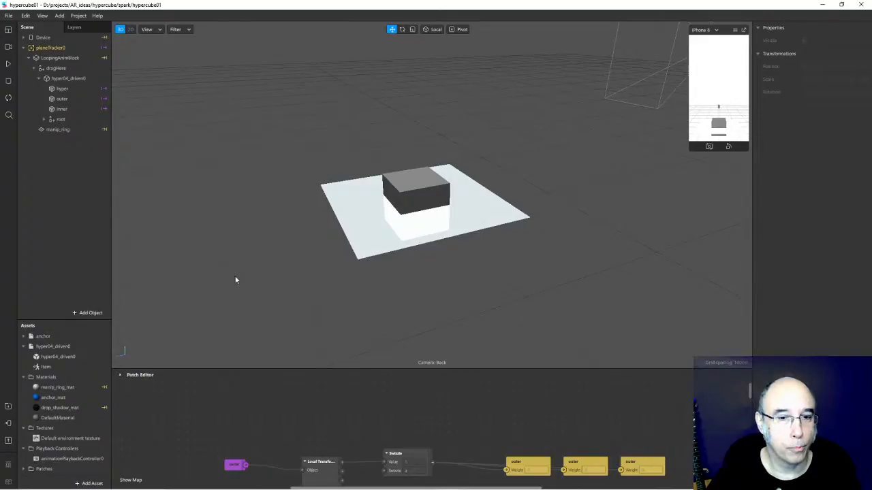
left_click(6, 65)
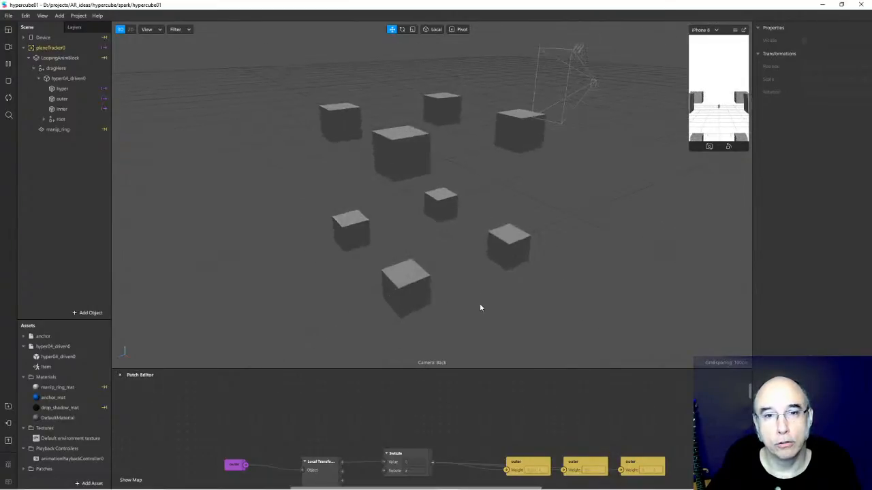
- View the playing hypercube from other angles and enlarge the iPhone 8 preview
left_click_drag(612, 321, 551, 314, "alt")
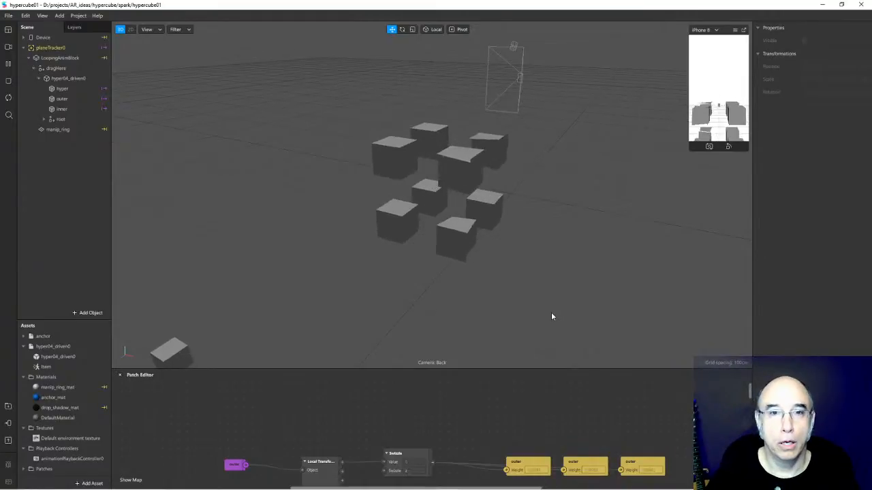
mouse_move(571, 314)
middle_mouse_down("alt")
mouse_move(467, 314)
mouse_move(557, 314)
middle_mouse_up("alt")
left_click_drag(557, 314, 371, 313, "alt")
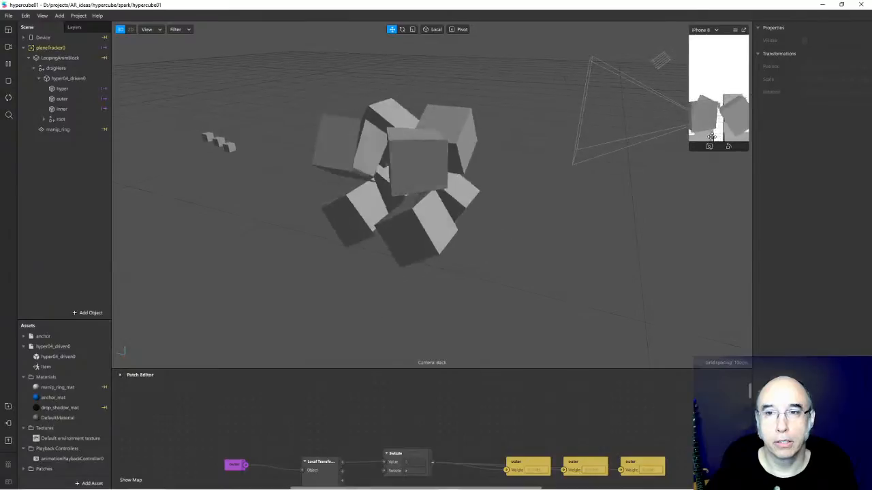
left_click_drag(688, 153, 580, 344)
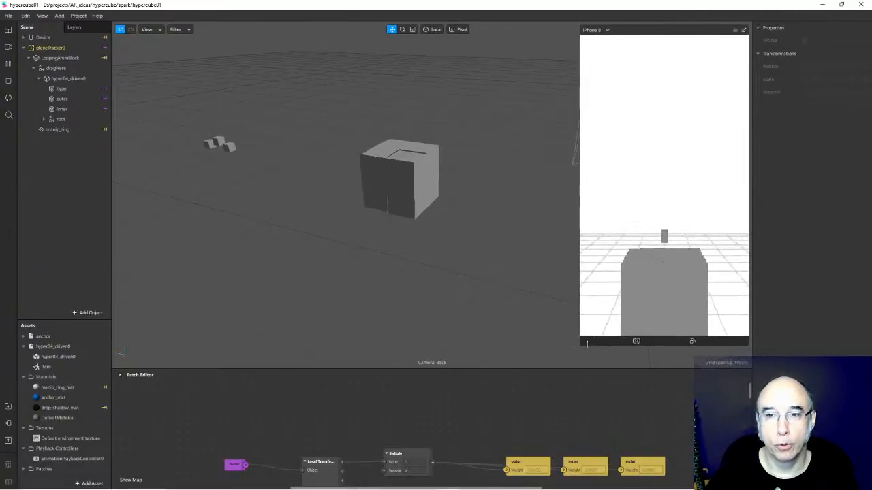
- Check the available camera and simulation sources, and examine the playing hypercube from farther back in the scene and the preview
left_click(8, 47)
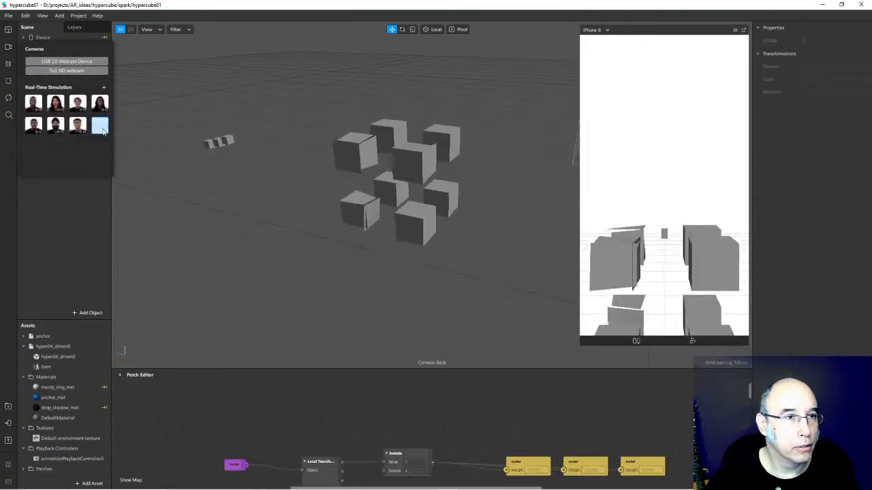
left_click(523, 204)
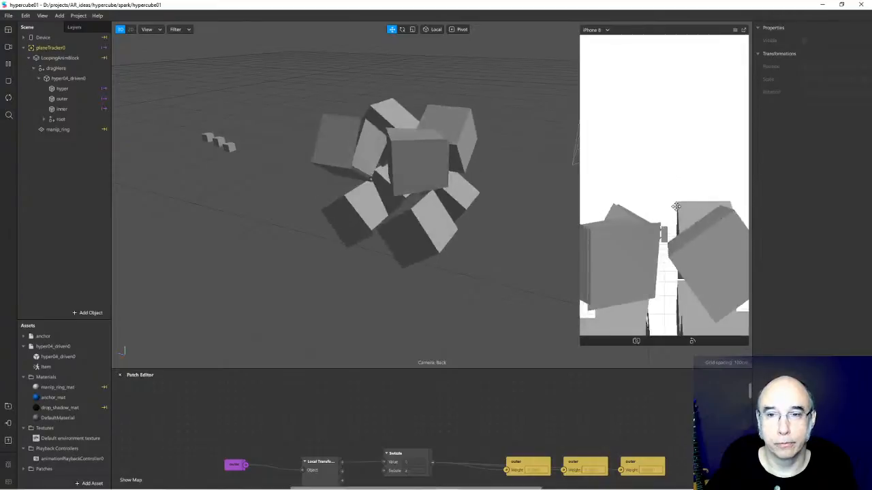
scroll(674, 207, "down", 3)
left_click_drag(674, 261, 671, 282)
left_click(9, 47)
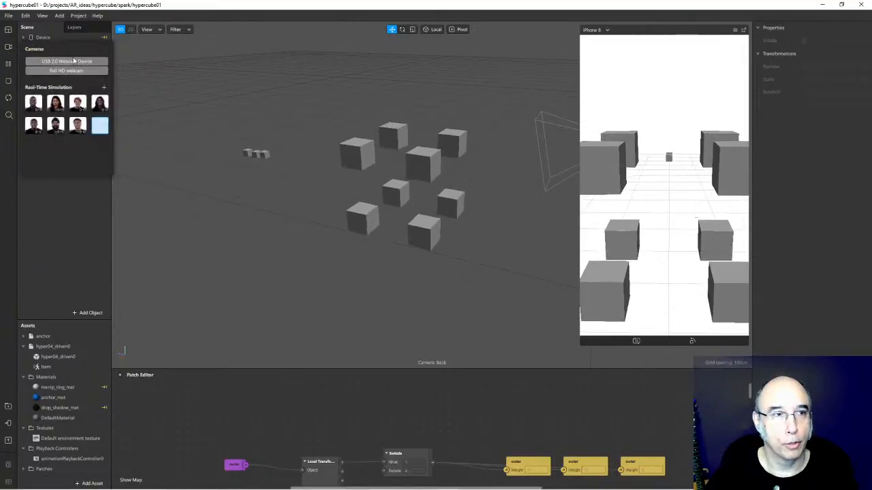
left_click(147, 180)
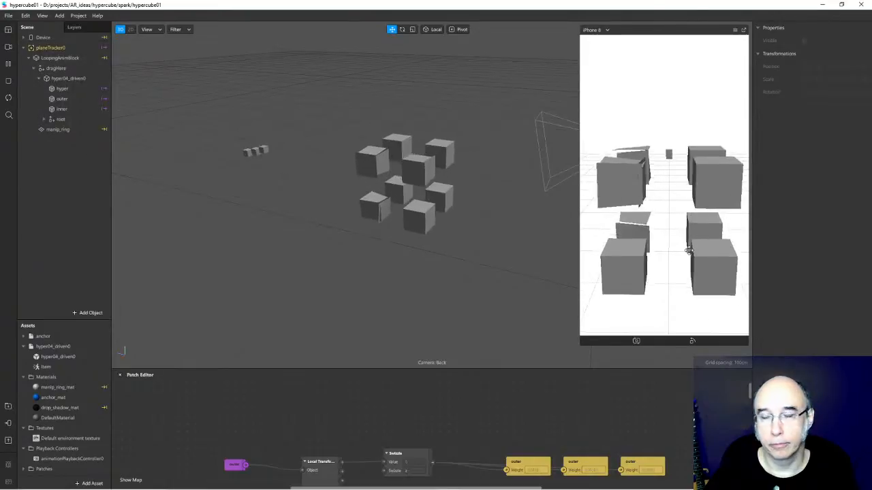
scroll(684, 212, "down", 4)
left_click_drag(656, 199, 656, 247)
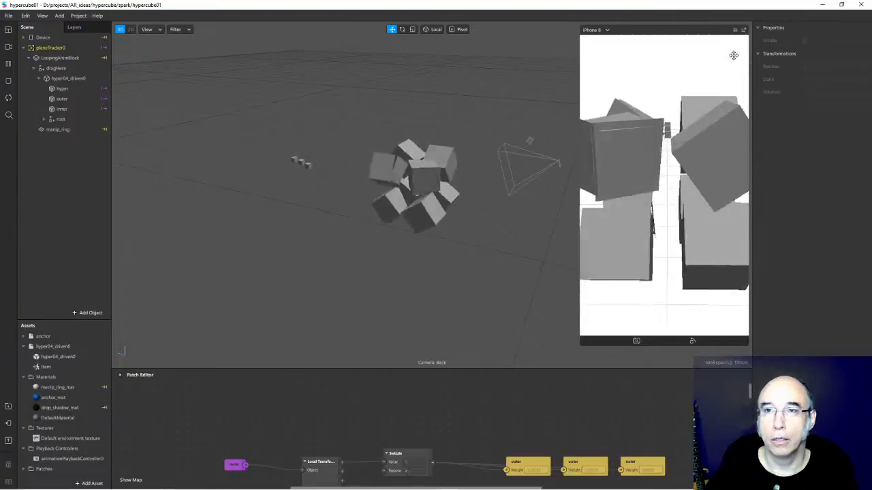
- Shrink the hypercube with simulated touch in the iPhone 8 preview, and reduce the size of the preview
left_click(734, 30)
left_click(769, 44)
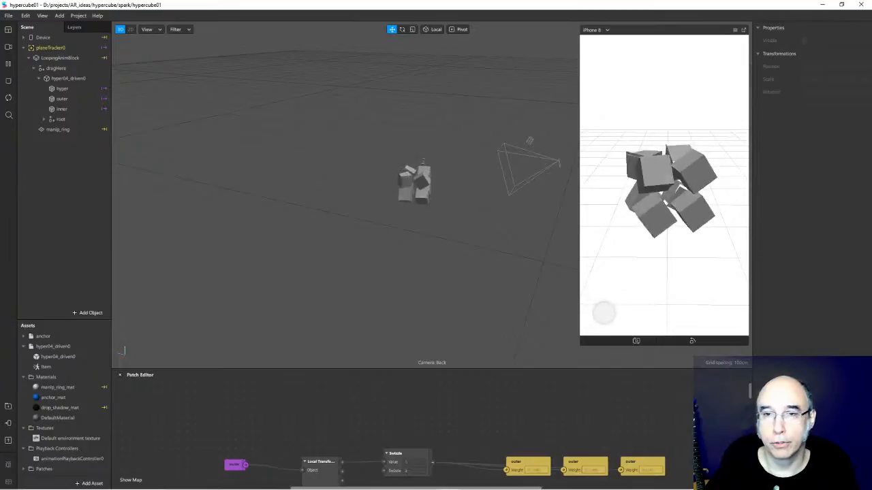
left_click_drag(581, 342, 545, 401)
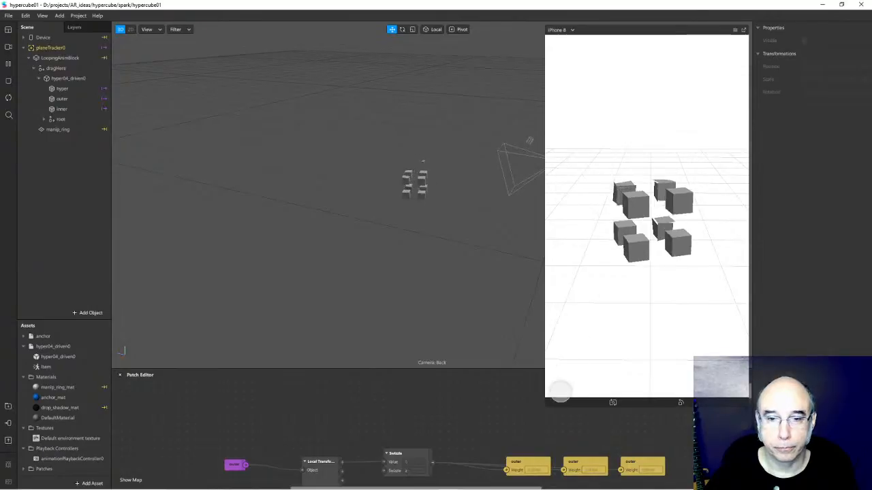
left_click_drag(548, 406, 652, 215)
- Examine the playing cubes from another side and inspect the root, hyper04_driven0 and hyper objects in the scene hierarchy
middle_click_drag(418, 241, 399, 234)
left_click_drag(399, 234, 515, 231, "alt")
scroll(497, 231, "up", 5)
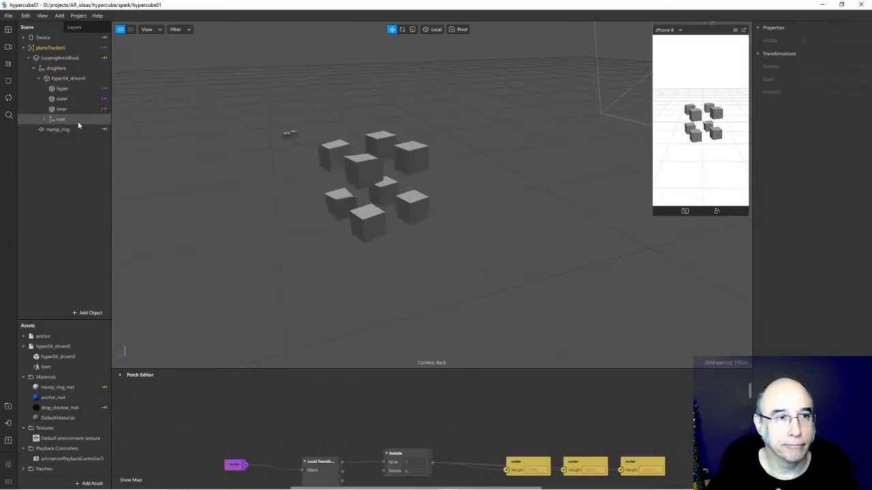
left_click(44, 119)
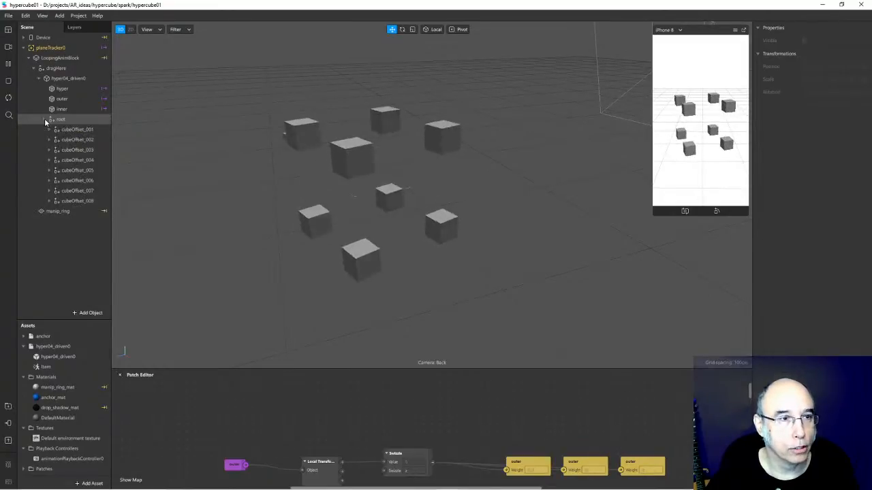
left_click(44, 119)
left_click(64, 90)
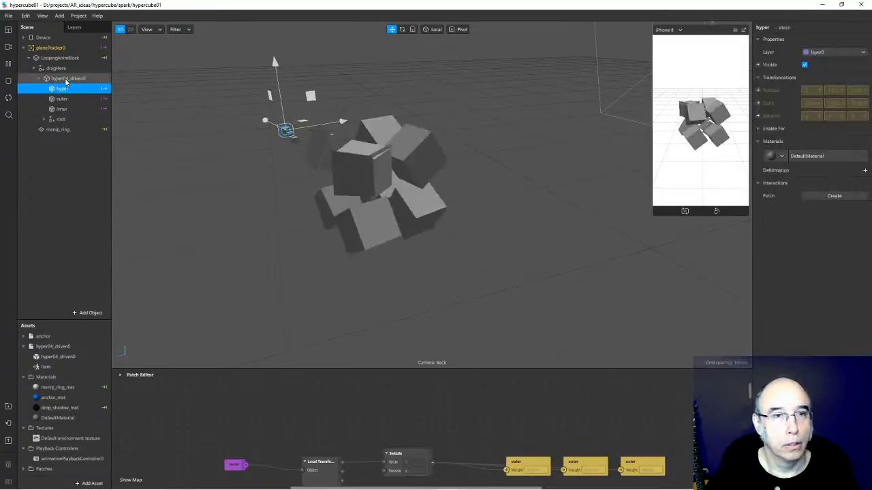
left_click(67, 81)
left_click(66, 88)
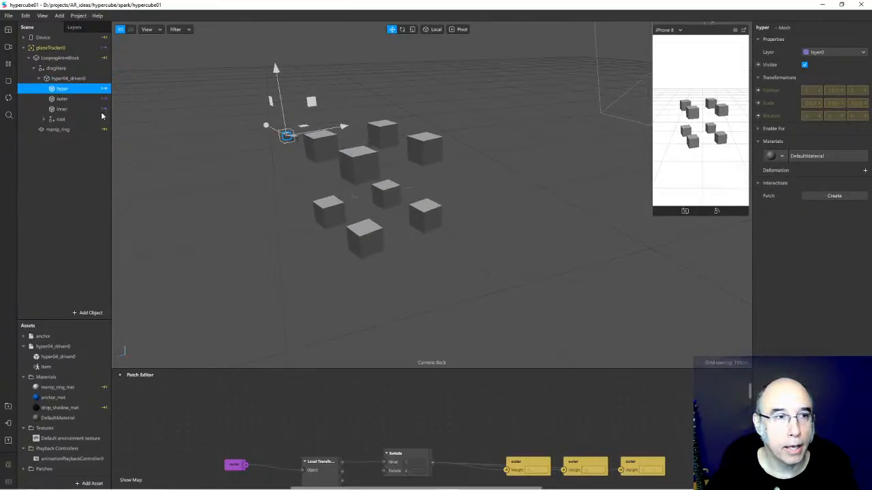
- Pause the playback and add a deformation to corner cube Cube_014, with hyper04_driven0 as its morph object
mouse_move(457, 264)
left_mouse_down("alt")
mouse_move(451, 272)
mouse_move(466, 277)
left_mouse_up("alt")
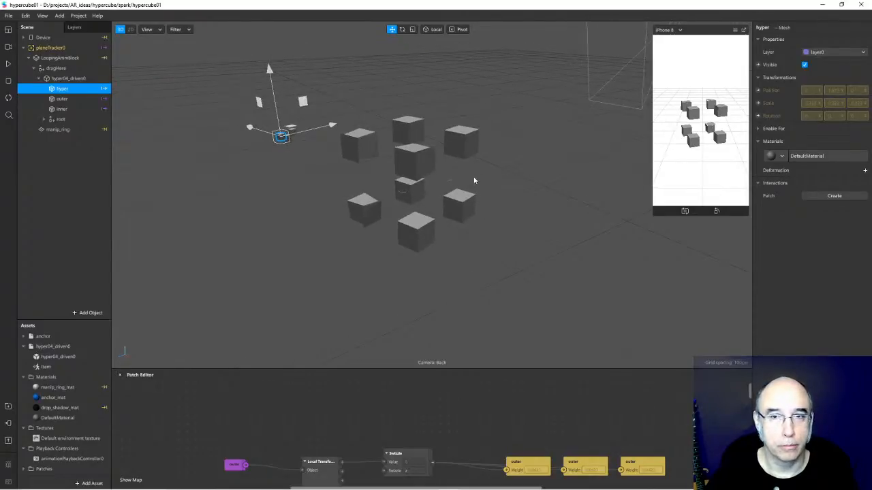
left_click(467, 140)
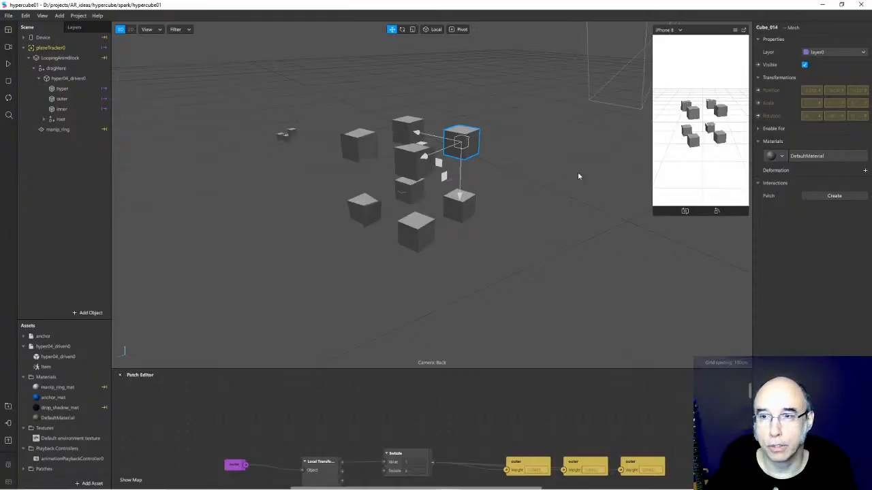
left_click(866, 171)
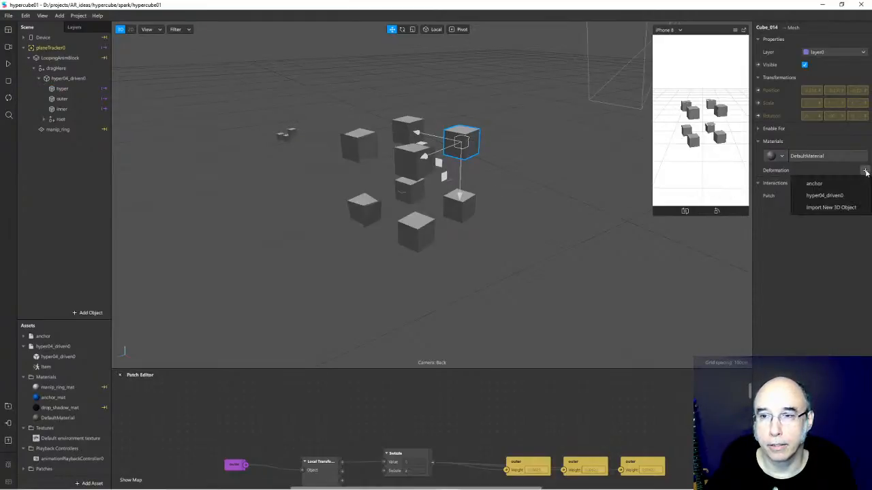
left_click(835, 196)
- Test the hyper deformation of Cube_014 at 100, compare it with the Blender model, and return it to 0
left_click(835, 196)
left_click_drag(592, 224, 389, 276)
scroll(495, 247, "up", 5)
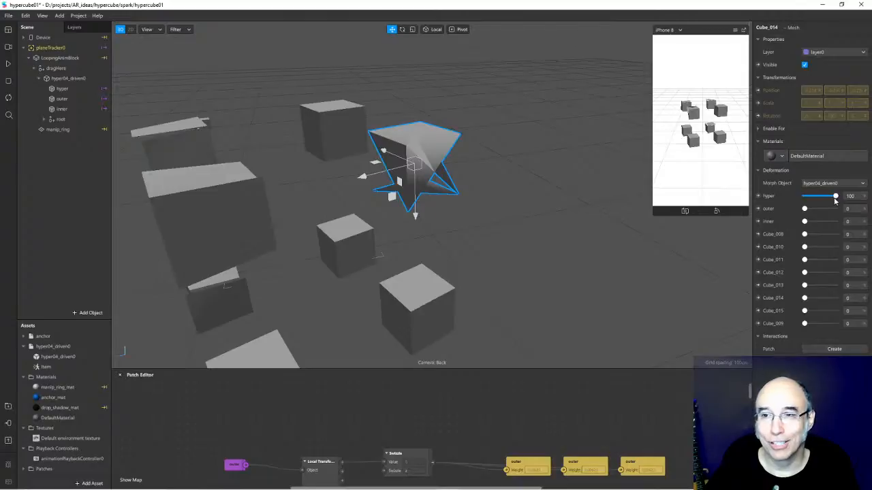
left_click_drag(833, 199, 797, 199)
key("alt+Tab")
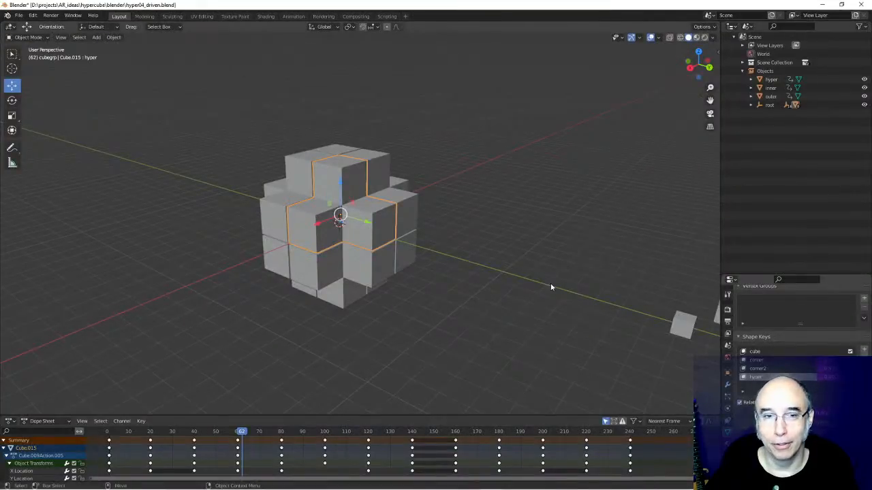
key("alt+Tab")
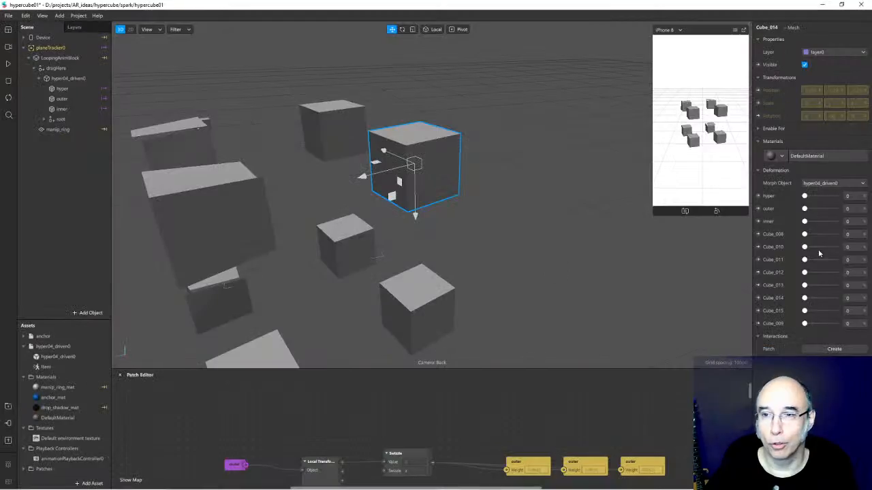
left_click_drag(811, 198, 783, 213)
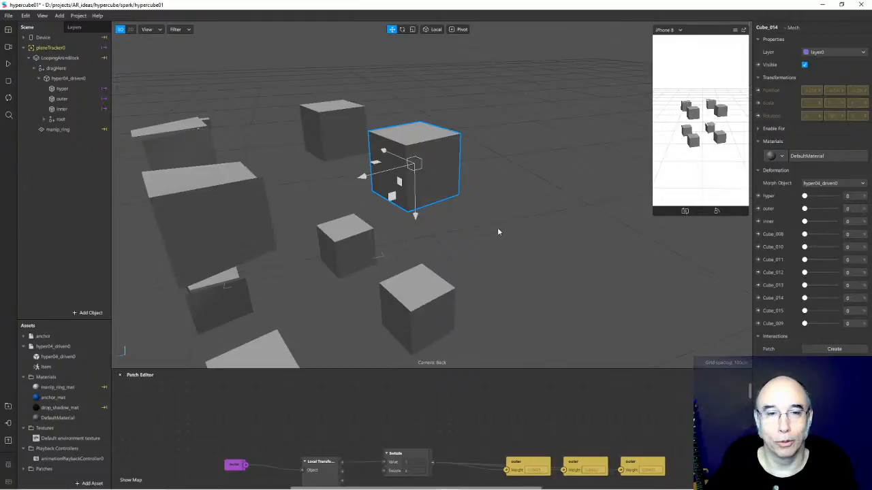
- Switch to Blender, examine a corner cube from several sides, and select the inner driver cube
key("alt+Tab")
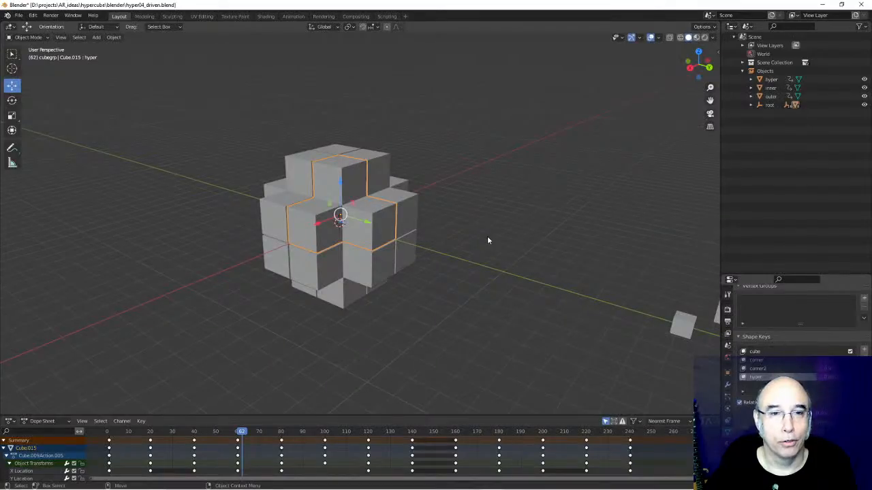
left_click(487, 238)
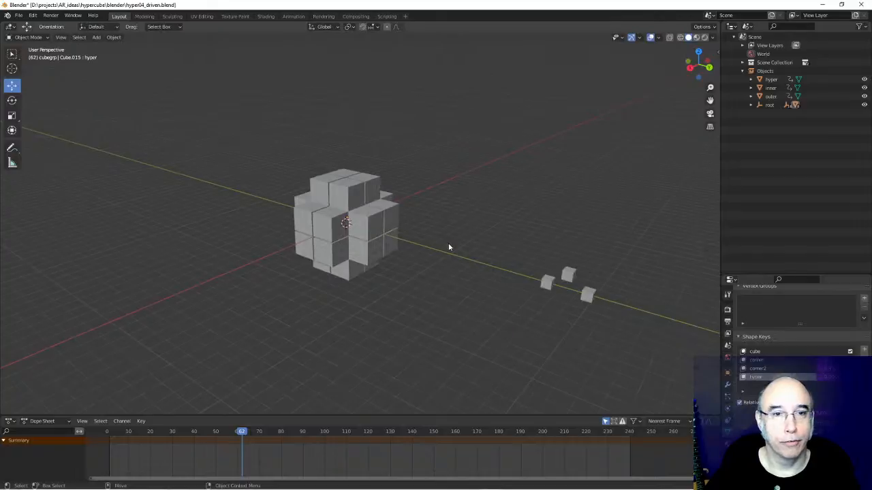
left_click(351, 202)
middle_click_drag(410, 275, 370, 280)
scroll(431, 300, "up", 1)
scroll(370, 280, "up", 2)
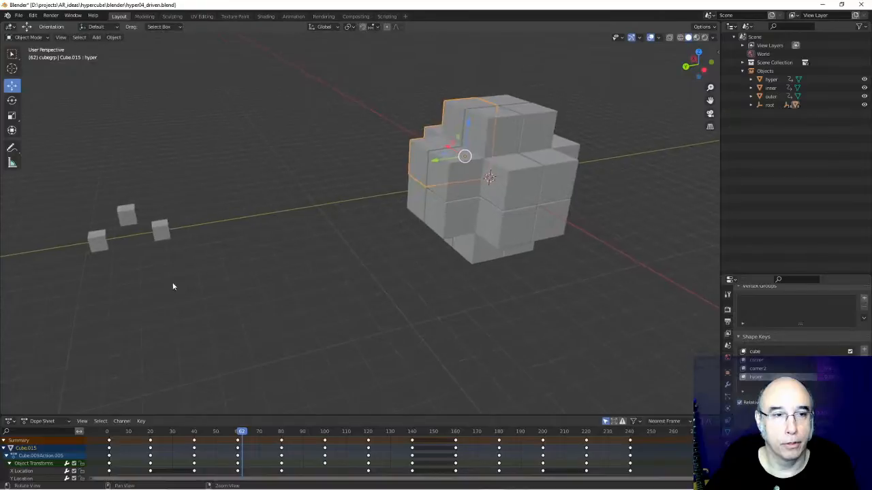
middle_click_drag(179, 286, 175, 254)
left_click(167, 242)
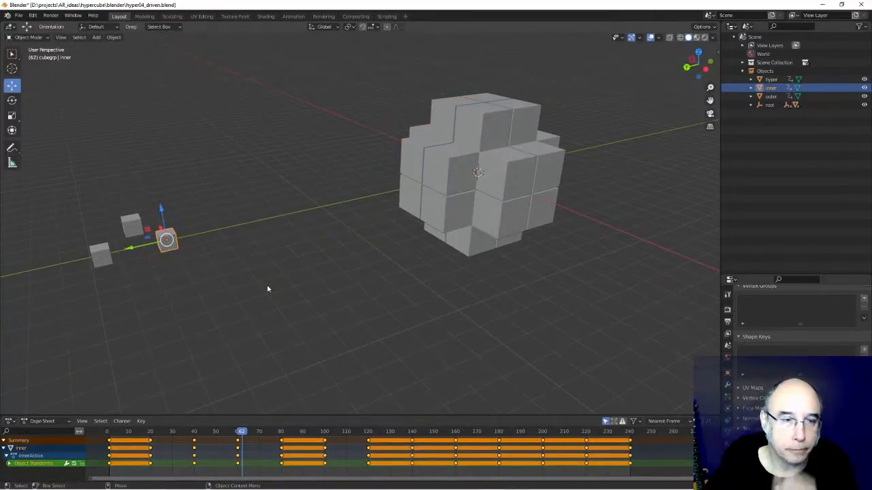
- Inspect the hyper04_driven0 object in Spark AR Studio, and scrub the Blender animation forward from frame 62 to compare
key("alt+Tab")
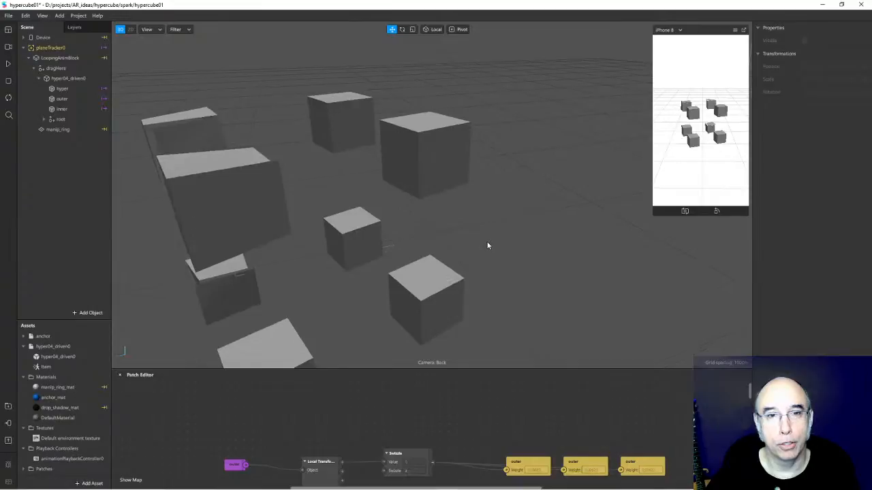
left_click(69, 78)
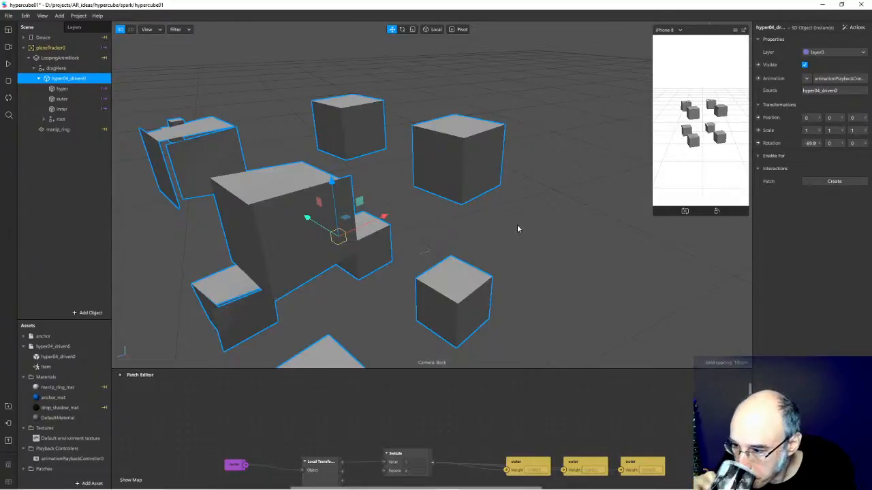
key("alt+Tab")
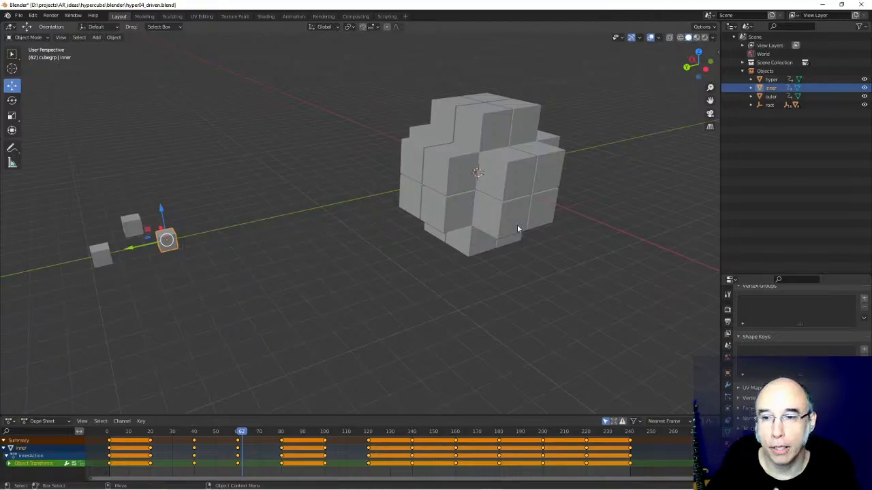
left_click_drag(242, 433, 320, 436)
- Switch to Spark AR Studio, run the playback briefly, and pause it to examine the eight corner cubes close together
key("alt+Tab")
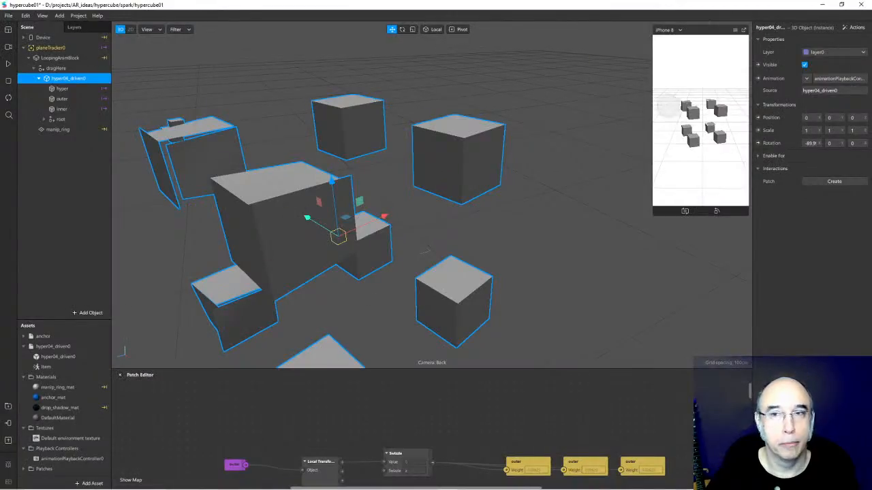
left_click(9, 65)
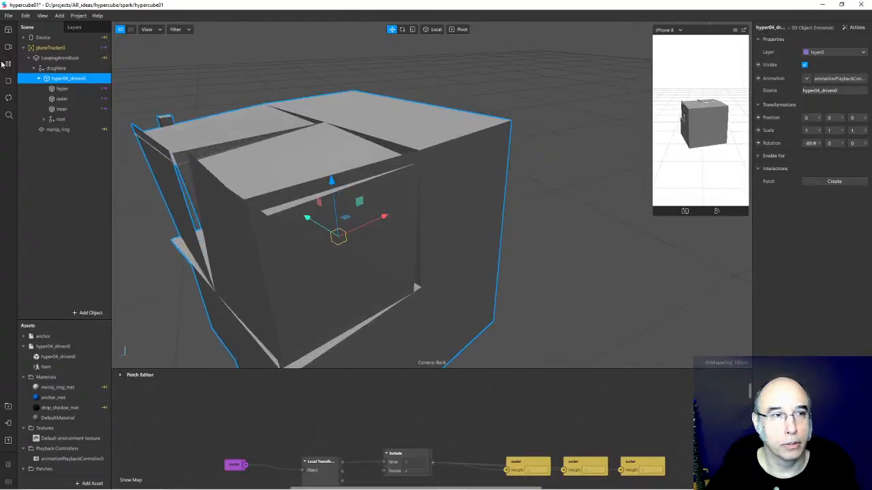
left_click(9, 65)
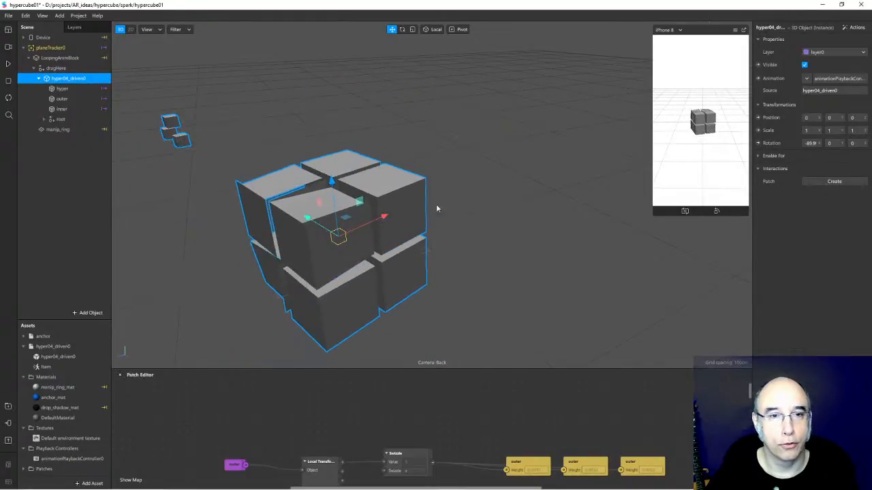
middle_click_drag(489, 274, 512, 243)
left_click_drag(517, 267, 510, 267, "alt")
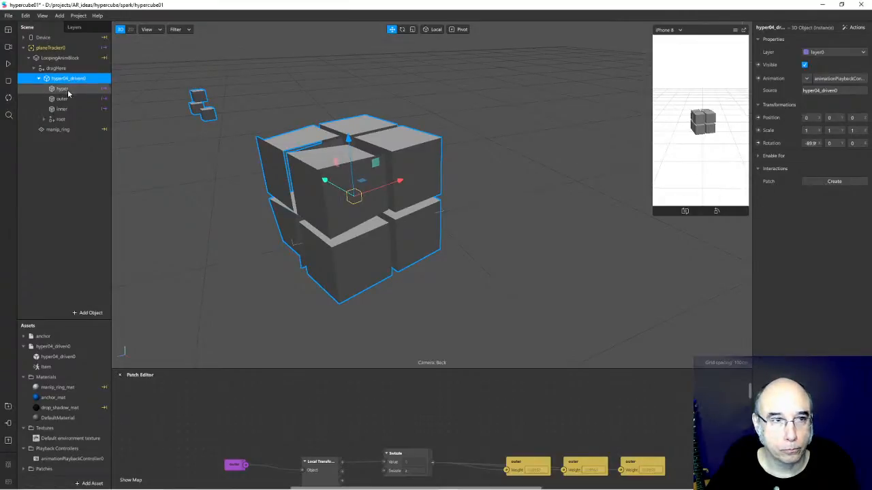
- Select Cube_014 with its hyper deformation at 0, and enlarge the Patch Editor to show the outer and inner patch chains
left_click(419, 148)
left_click(466, 162)
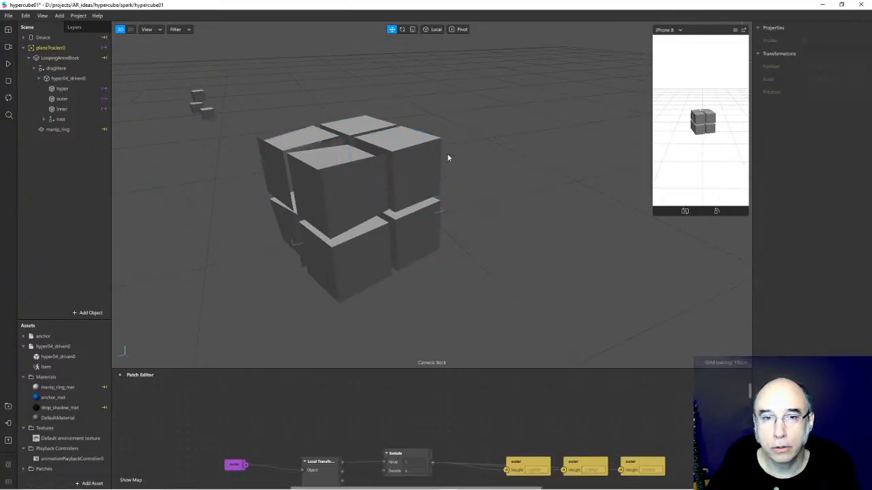
mouse_move(807, 198)
left_mouse_down()
mouse_move(840, 199)
mouse_move(804, 198)
left_mouse_up()
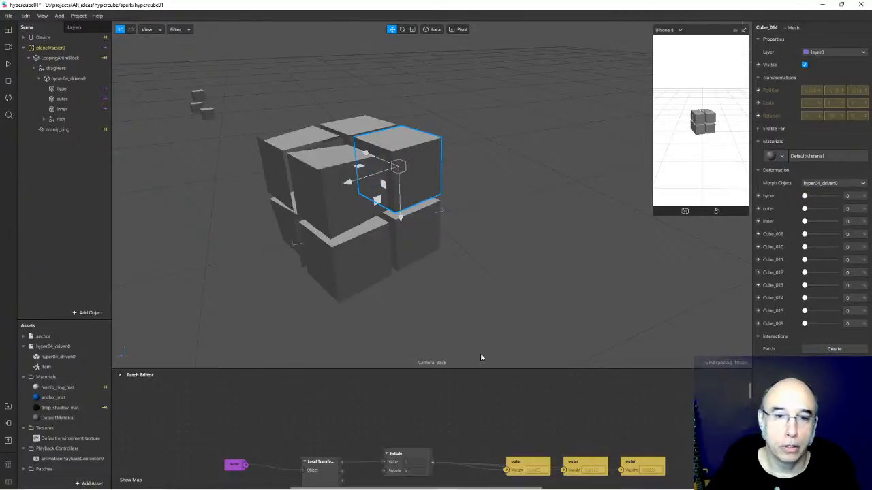
left_click_drag(482, 369, 483, 303)
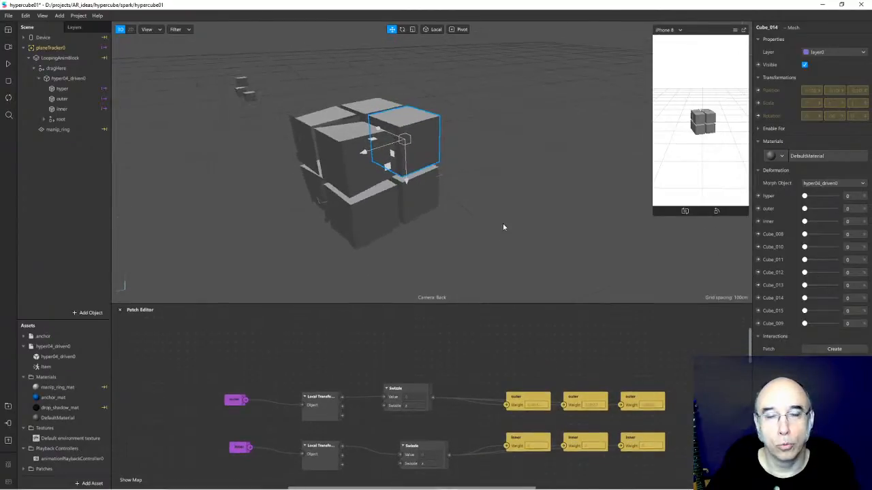
- Switch to Blender, try moving the inner driver cube vertically, and select the corner cube Cube.013 that it drives
key("alt+Tab")
mouse_move(338, 264)
middle_mouse_down()
mouse_move(349, 267)
mouse_move(331, 257)
middle_mouse_up()
left_click(282, 213)
left_click(245, 202)
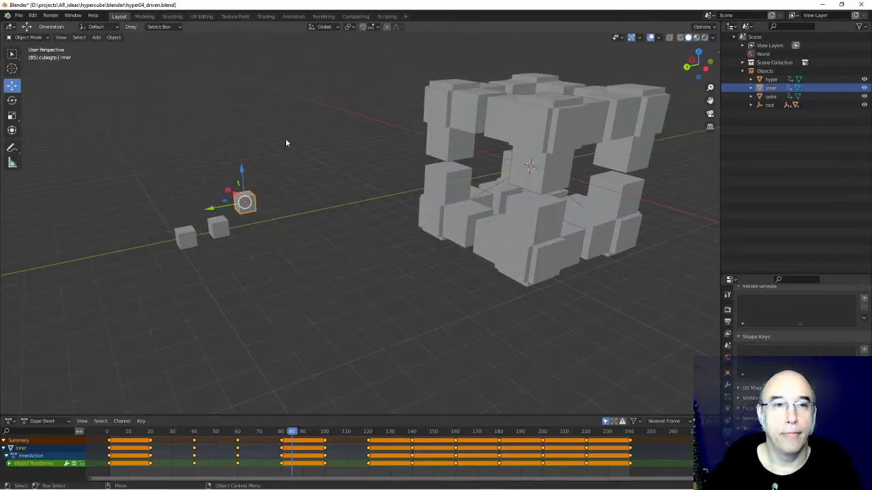
mouse_move(241, 174)
left_mouse_down()
mouse_move(231, 182)
mouse_move(234, 169)
left_mouse_up()
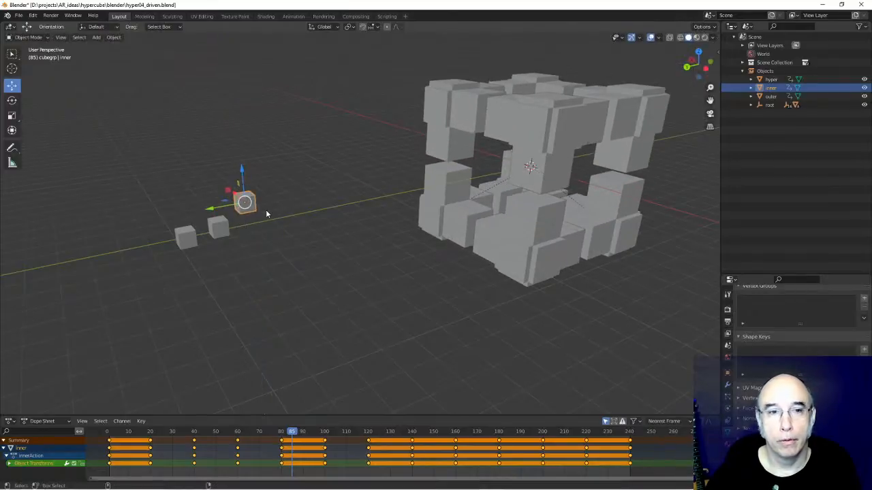
left_click(572, 130)
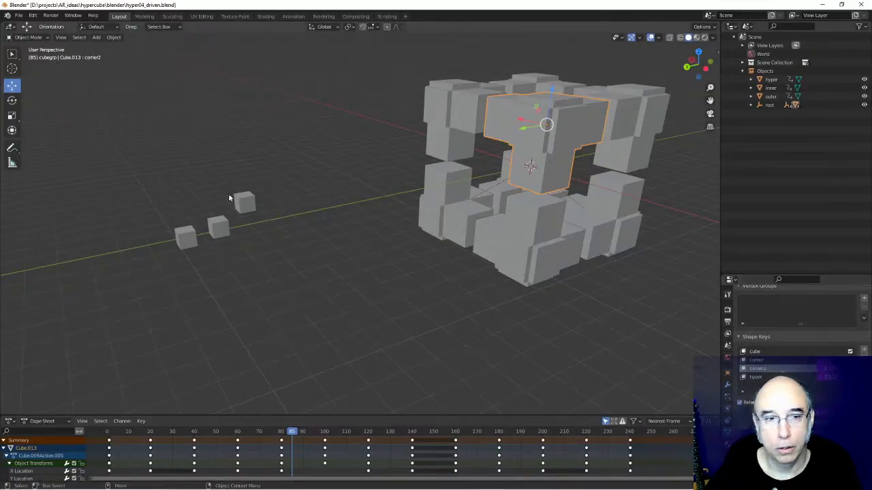
- Select the inner driver cube in Blender and try moving it vertically, then play the animation in Spark AR Studio
left_click(246, 201)
mouse_move(241, 172)
left_mouse_down()
mouse_move(242, 198)
mouse_move(242, 171)
left_mouse_up()
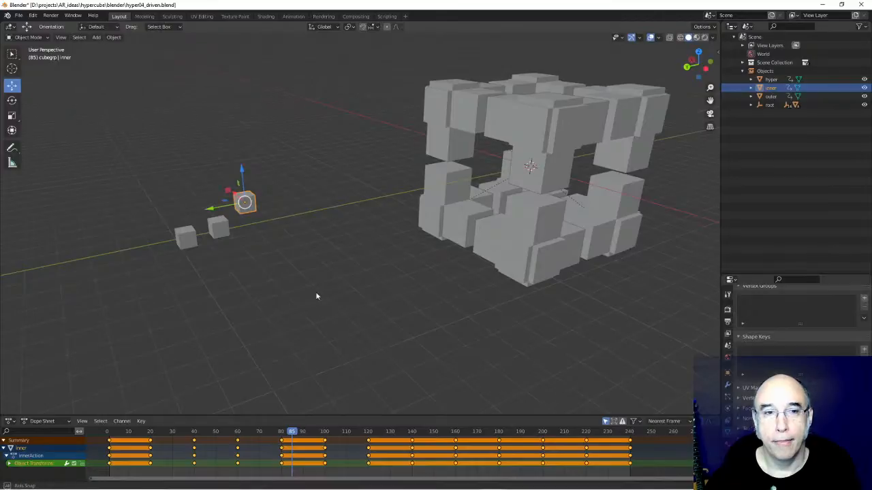
key("alt+Tab")
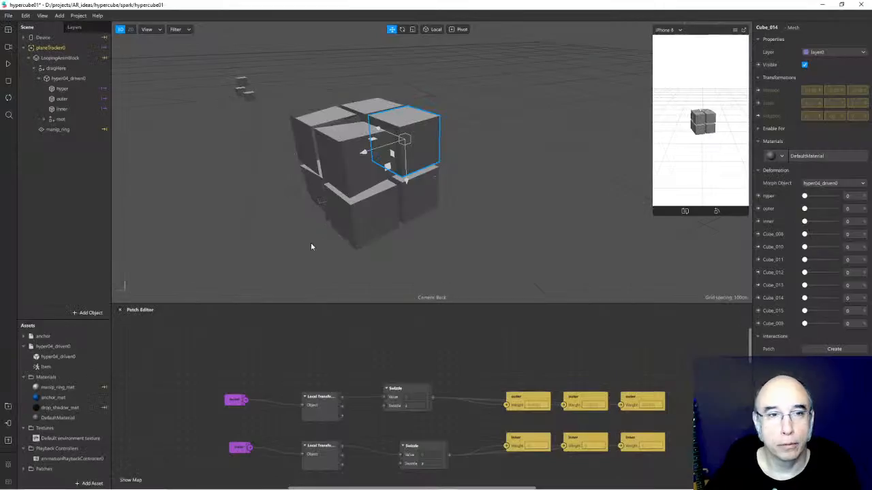
left_click(7, 65)
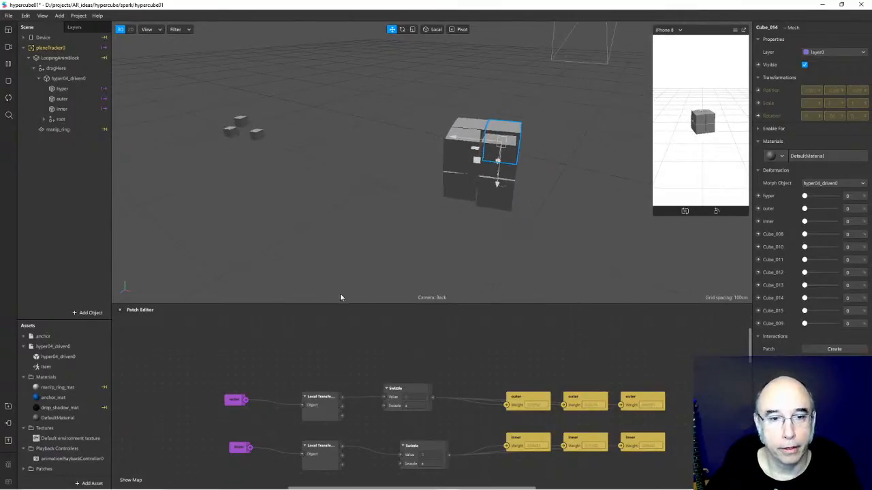
- Enlarge the Patch Editor and stack the three outer weight patches vertically beside the outer Swizzle patch
left_click_drag(336, 303, 351, 192)
left_click_drag(361, 239, 324, 258)
left_click_drag(479, 306, 454, 241)
left_click_drag(540, 301, 462, 266)
left_click_drag(607, 301, 467, 301)
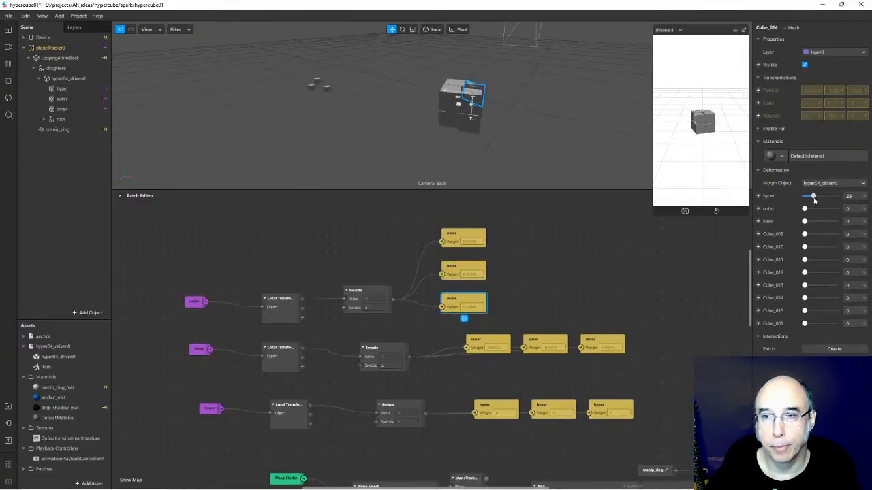
left_click(589, 282)
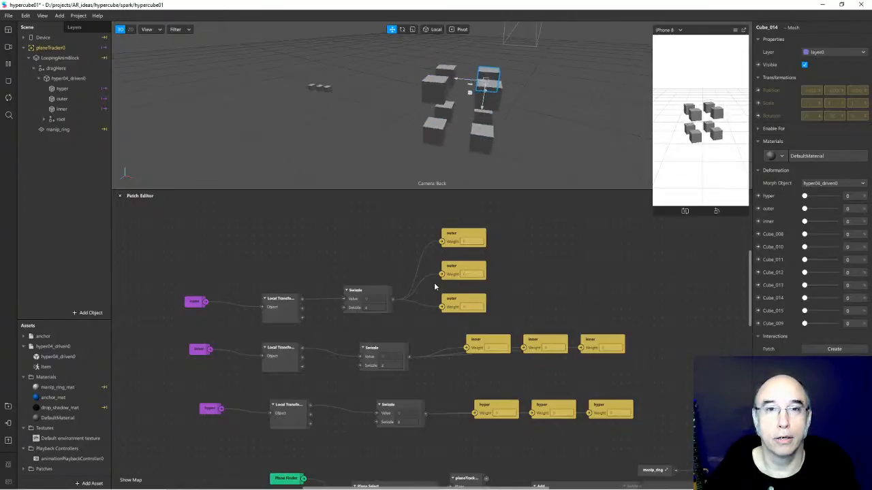
- Shrink the Patch Editor to watch the corner cubes deform during playback, and switch back to Blender
left_click_drag(453, 190, 439, 316)
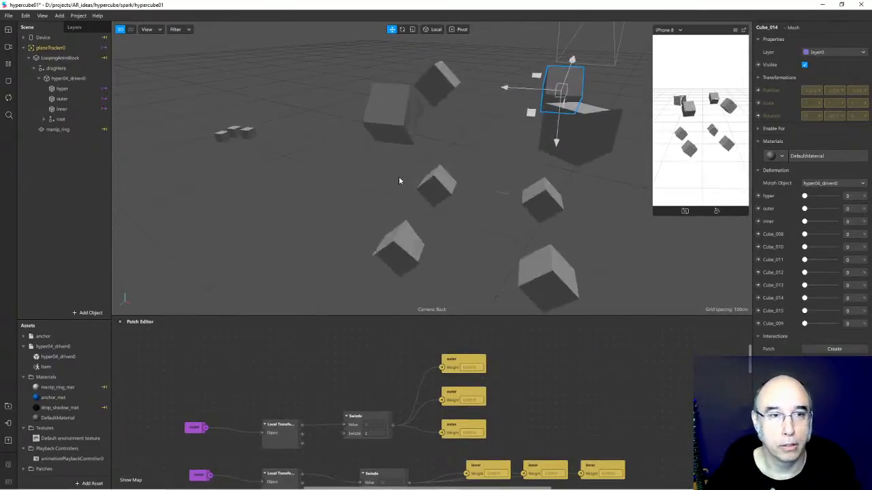
key("alt+Tab")
key("alt+Tab")
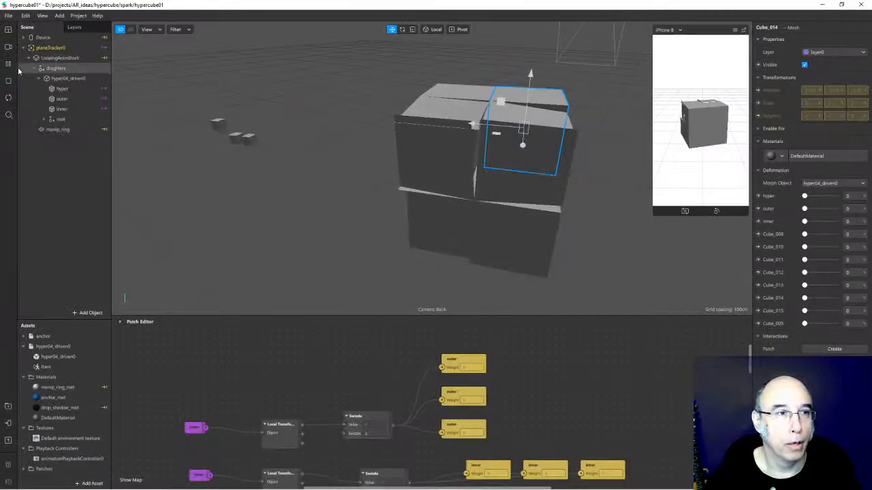
key("alt+Tab")
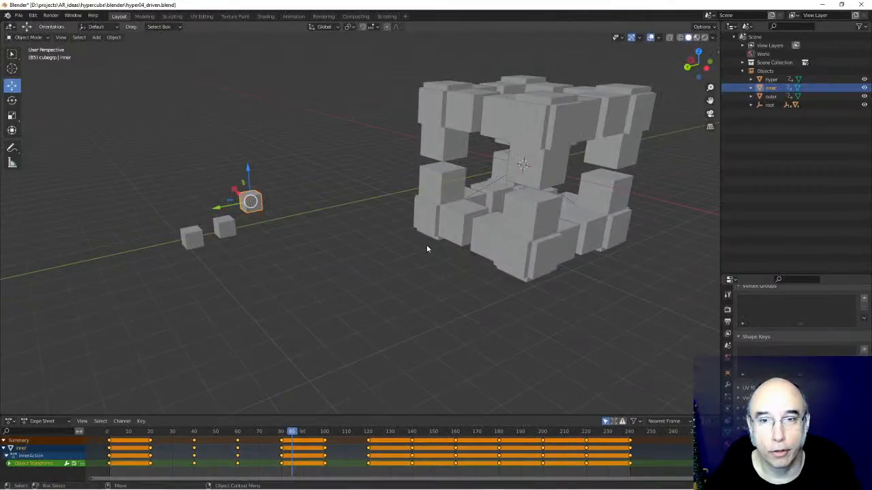
- Examine the small inner driver cube beside the hypercube from a closer angle, and leave it deselected
middle_click_drag(442, 293, 321, 266)
scroll(327, 268, "up", 2)
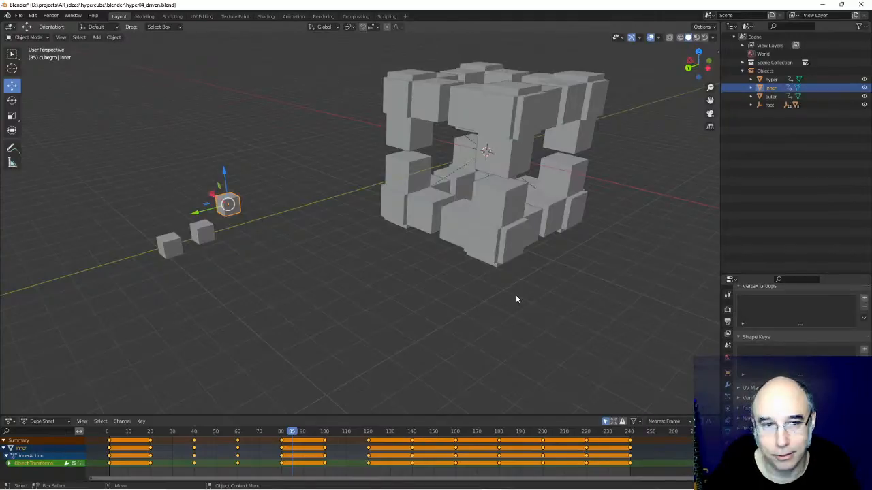
middle_click_drag(442, 312, 457, 313)
left_click(351, 263)
left_click(254, 213)
left_click(359, 238)
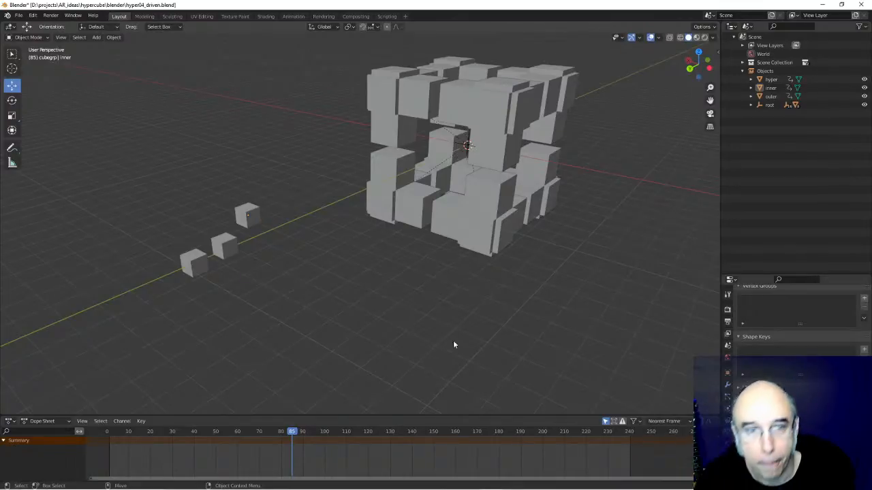
- Select the front lower corner cube Cube.011 and delete the driver on its corner2 shape key
left_click(256, 215)
left_click(500, 204)
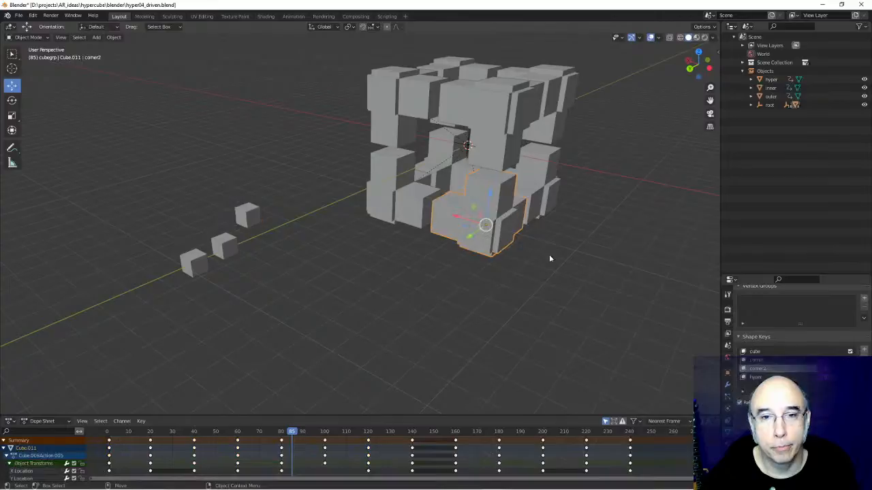
left_click(243, 216)
left_click(493, 215)
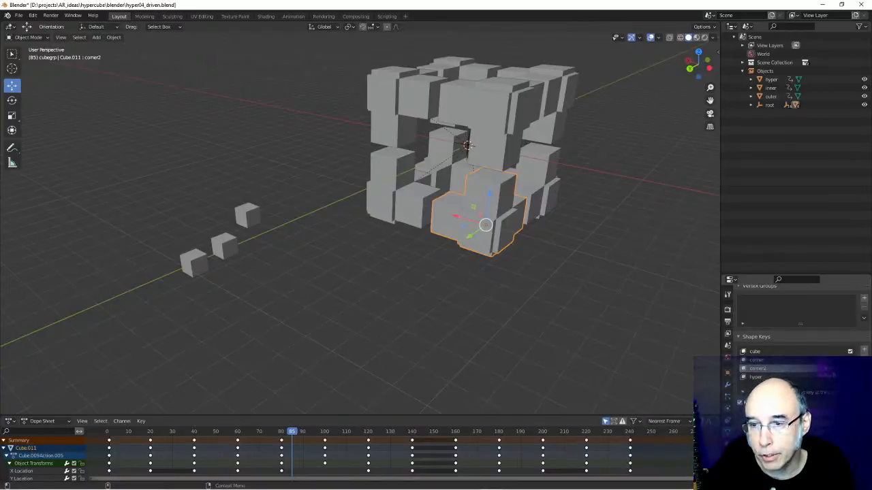
right_click(832, 372)
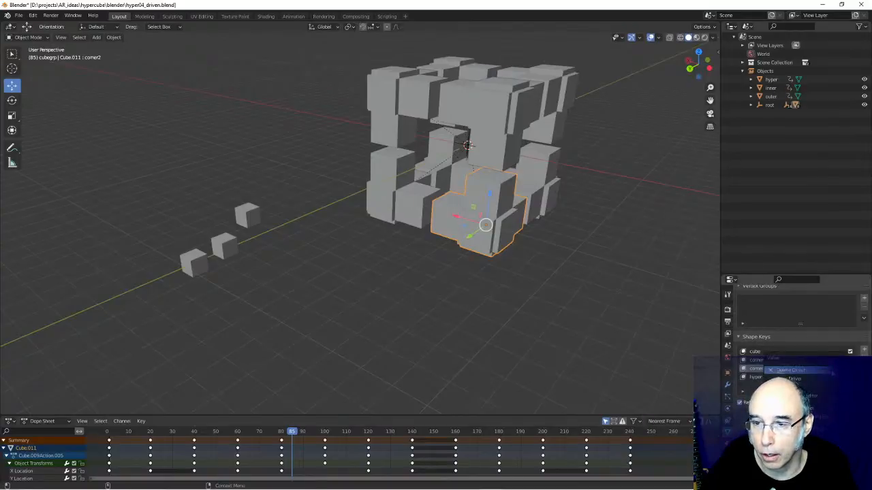
left_click(790, 369)
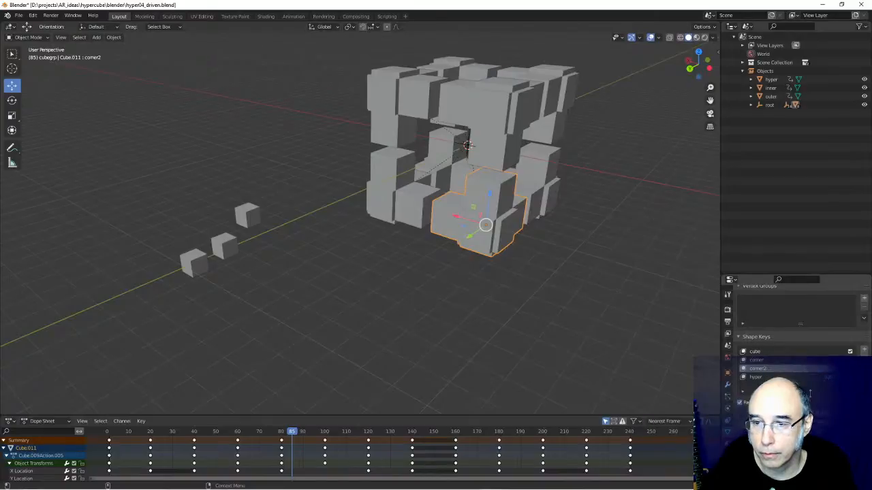
- Scrub to frame 43, reduce the corner2 and corner shape key values on Cube.011, and scrub on to frame 71
left_click_drag(142, 433, 201, 444)
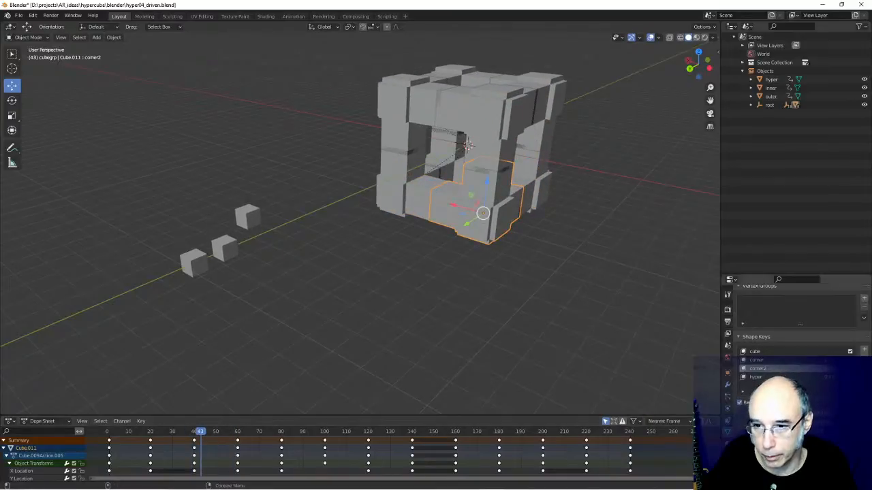
left_click(850, 369)
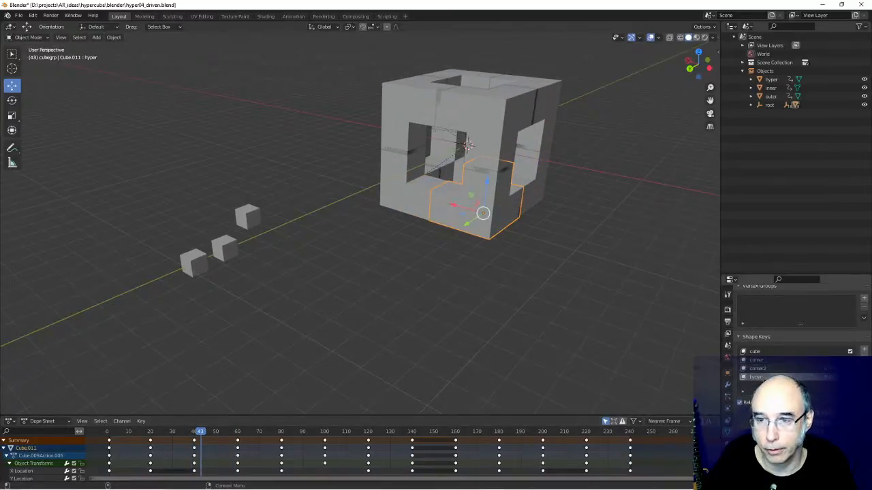
left_click_drag(829, 360, 776, 360)
left_click_drag(194, 436, 263, 444)
- Rename the corner and corner2 shape keys of Cube.011 to inner and outer, and reselect the inner driver cube
left_click(262, 226)
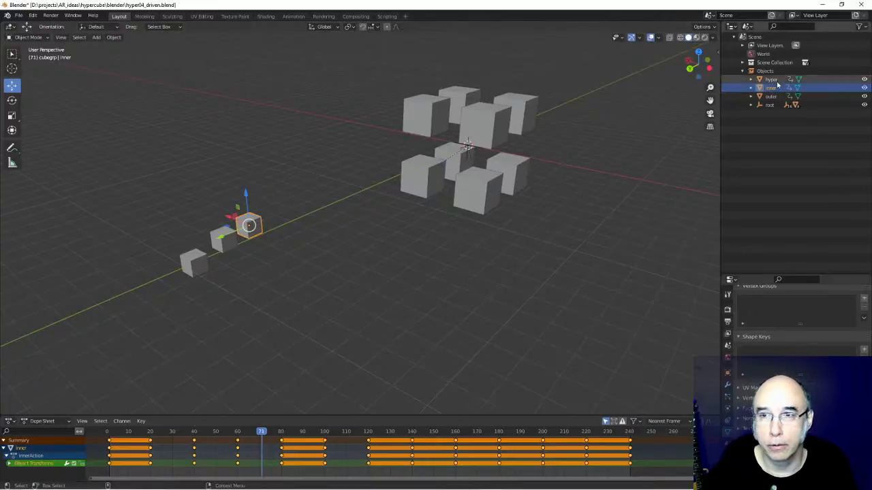
left_click(461, 202)
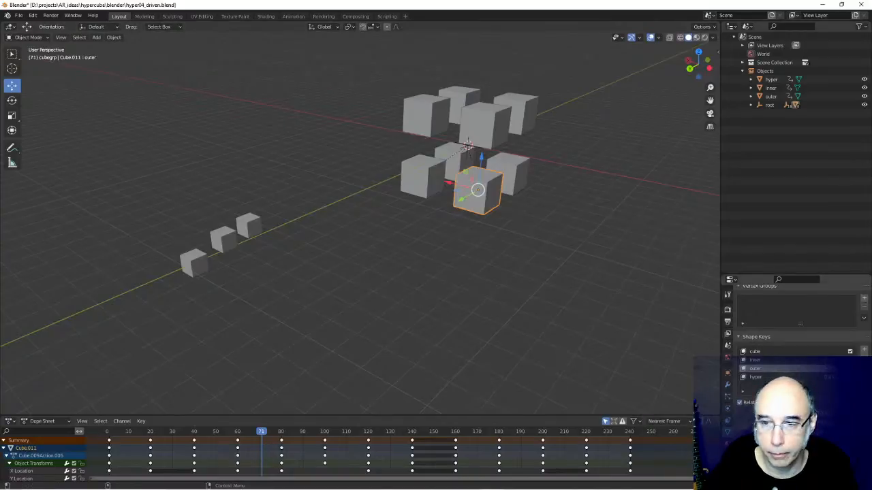
left_click(762, 361)
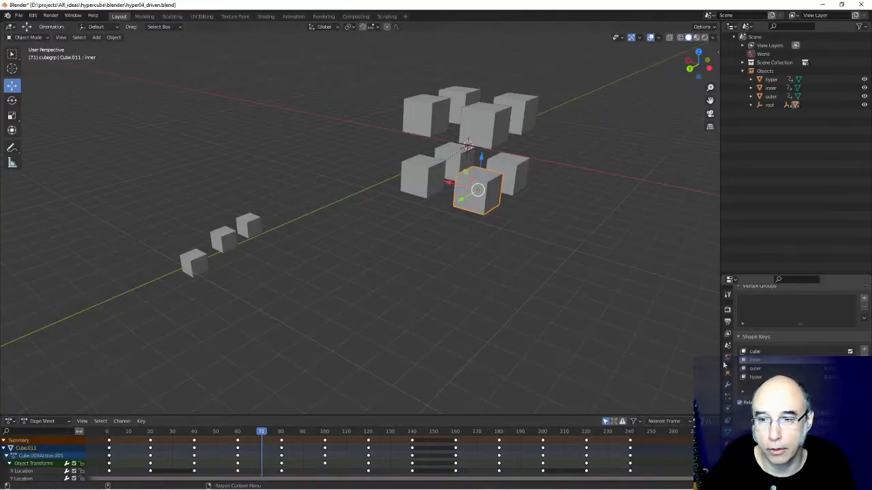
left_click(263, 225)
left_click(256, 221)
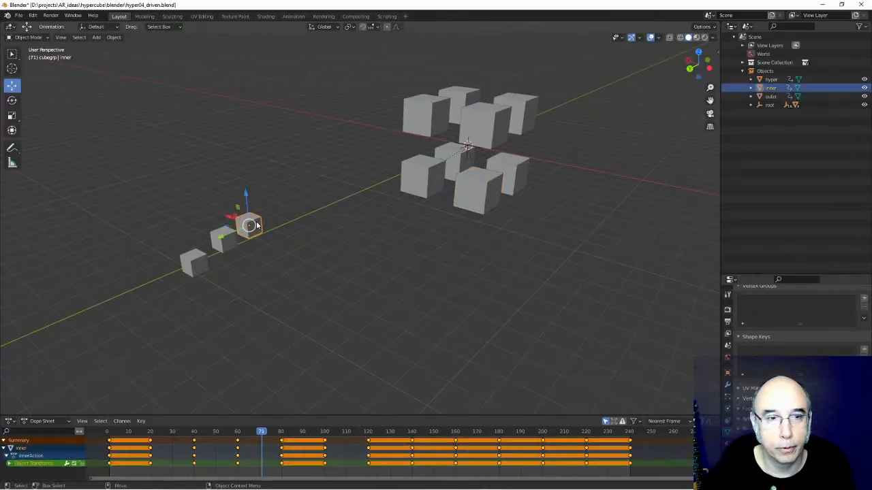
- Open the inner driver cube's object properties and check the commands offered for its keyframed Z location
left_click(728, 372)
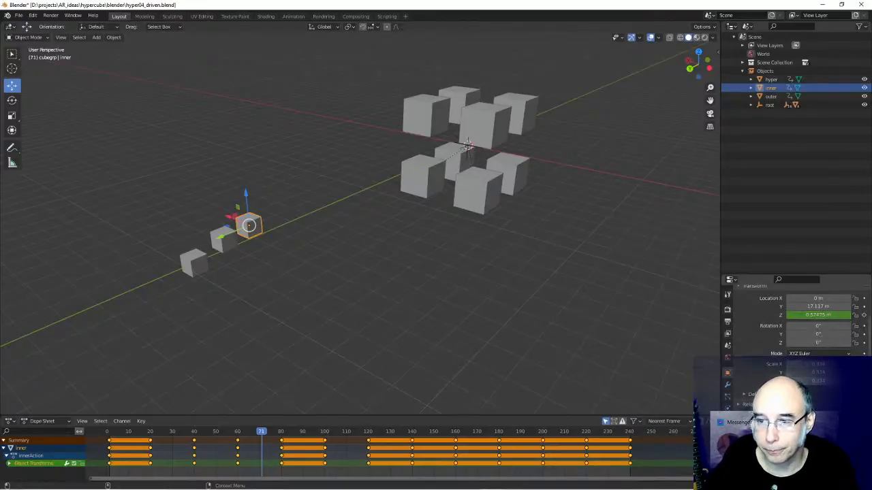
right_click(817, 315)
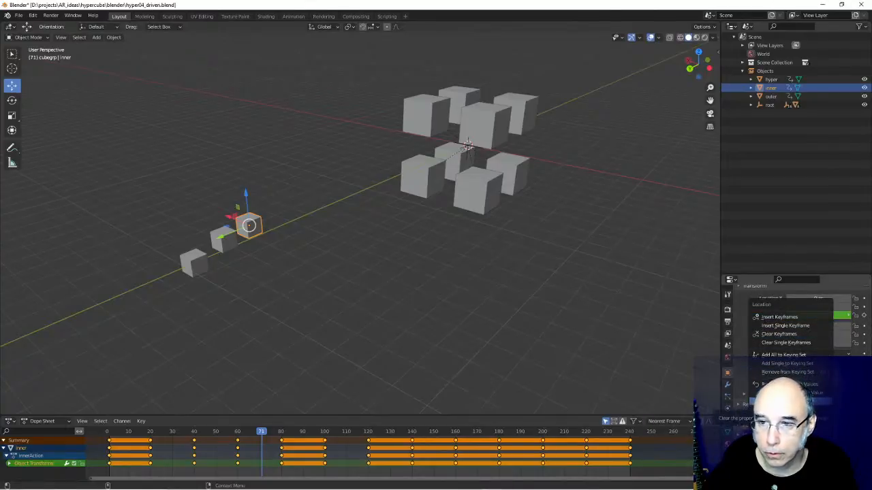
left_click(659, 366)
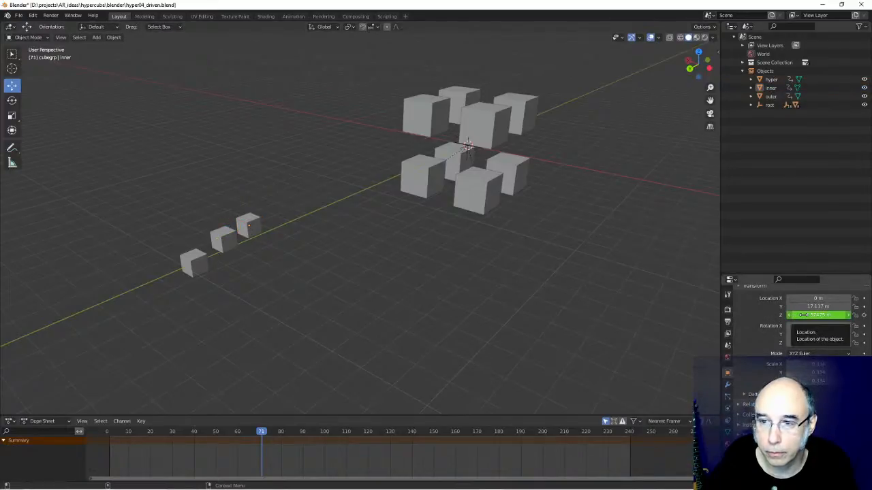
right_click(801, 315)
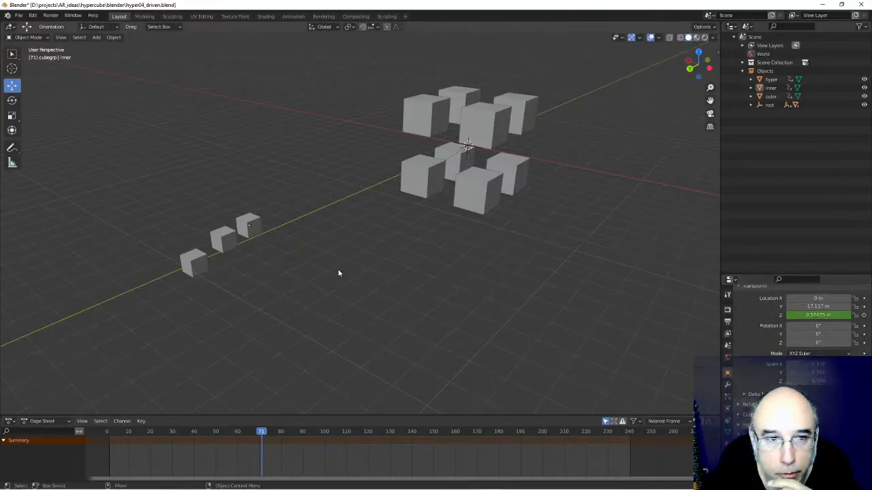
left_click(252, 225)
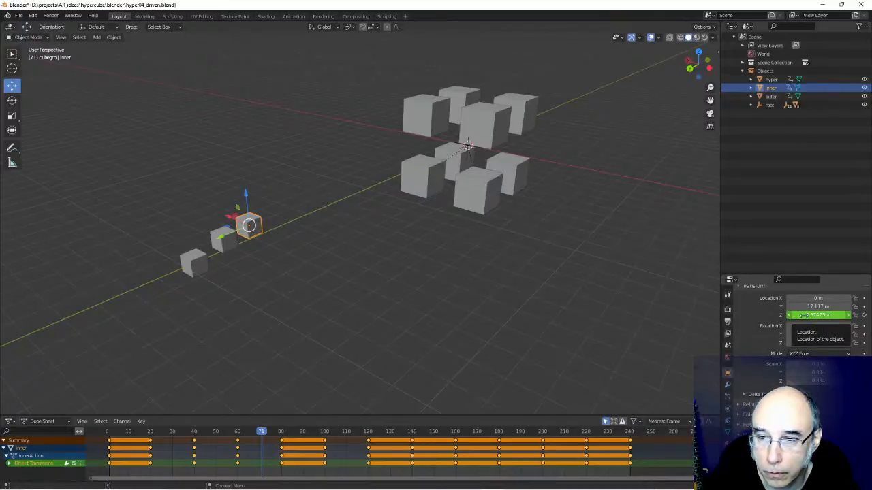
right_click(803, 315)
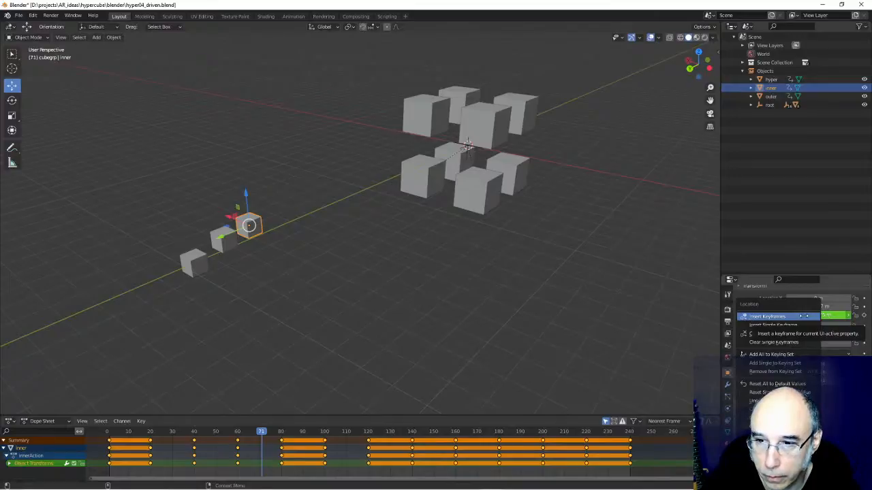
left_click(656, 368)
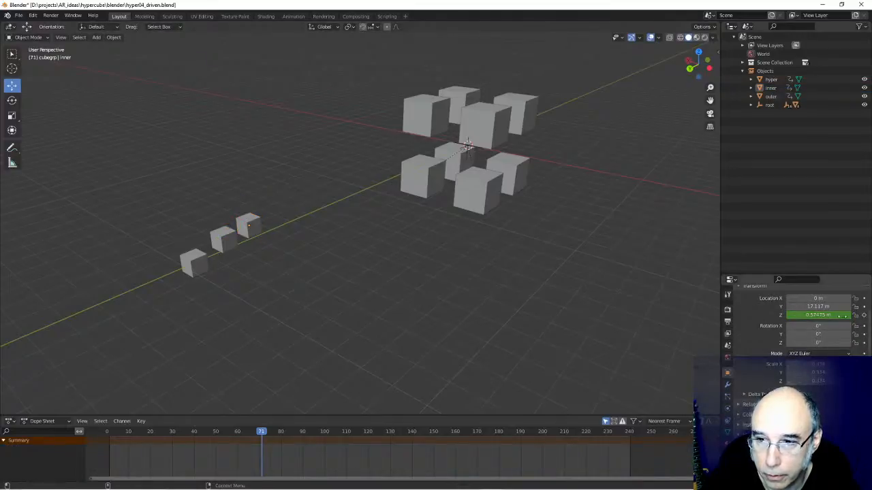
- Check which commands the Dope Sheet offers for the inner driver cube's keyframes
left_click(252, 225)
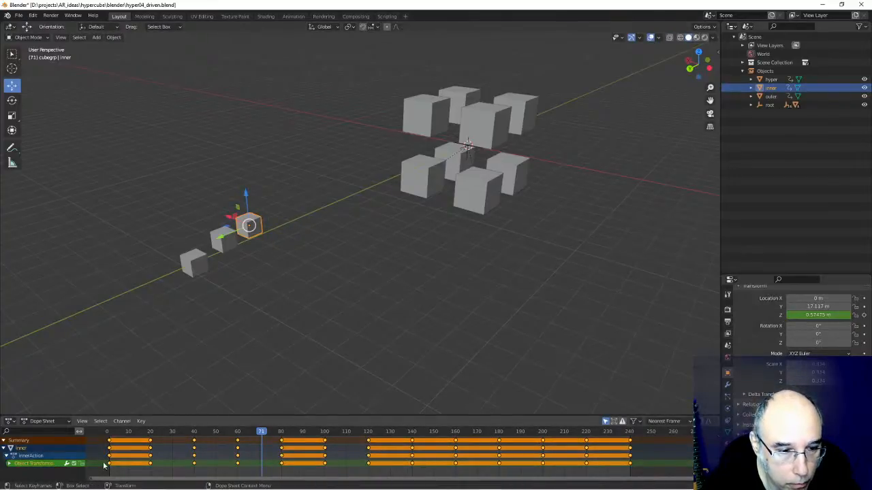
right_click(124, 468)
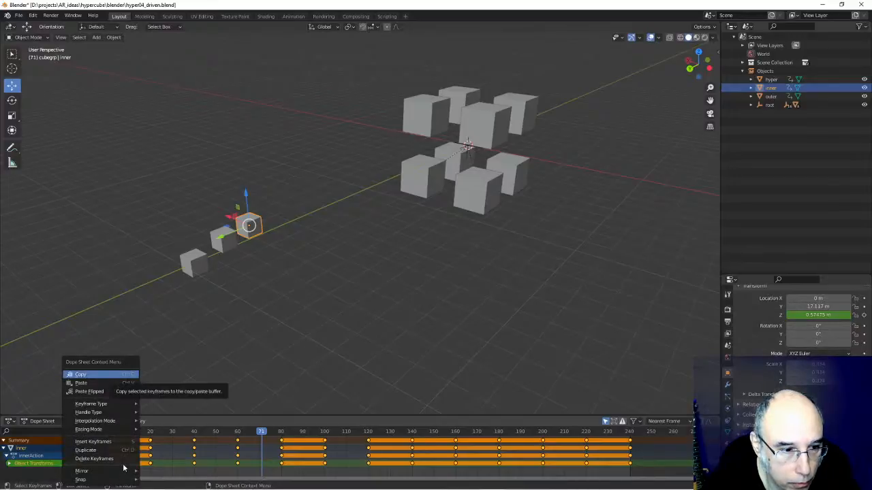
left_click(277, 304)
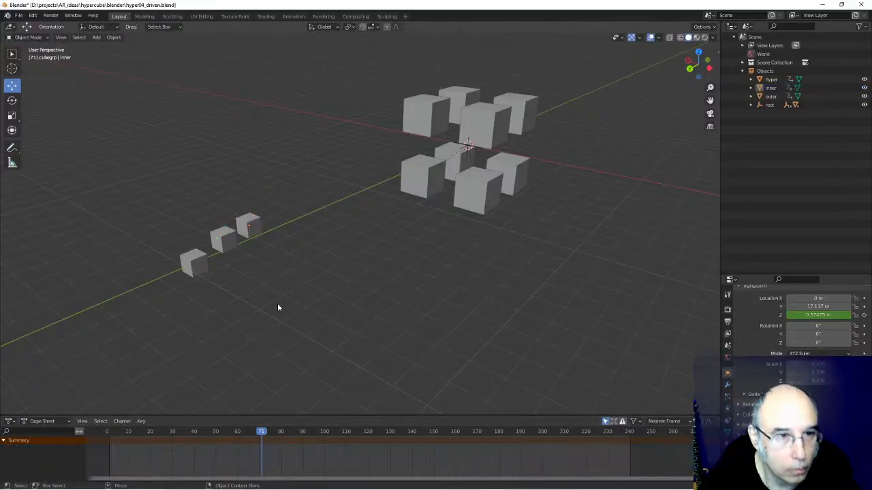
- Compare the commands offered for the inner cube's Z and Y locations, looking for the driver options
left_click(254, 225)
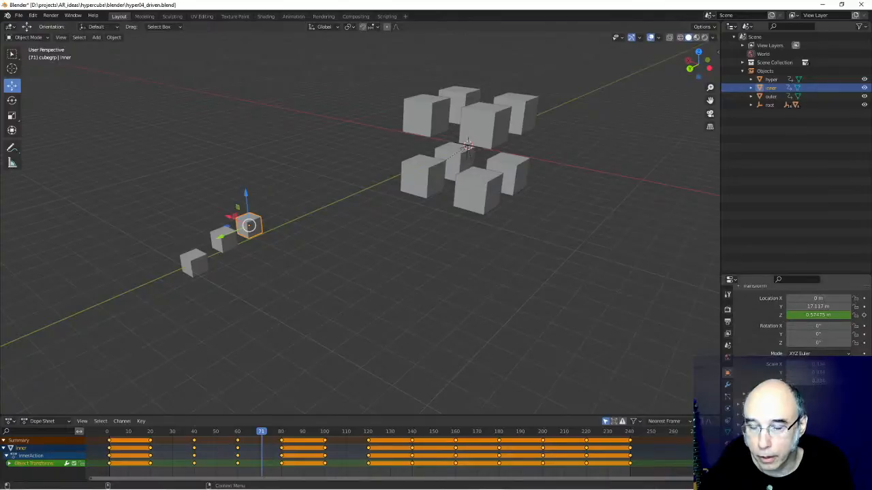
right_click(822, 315)
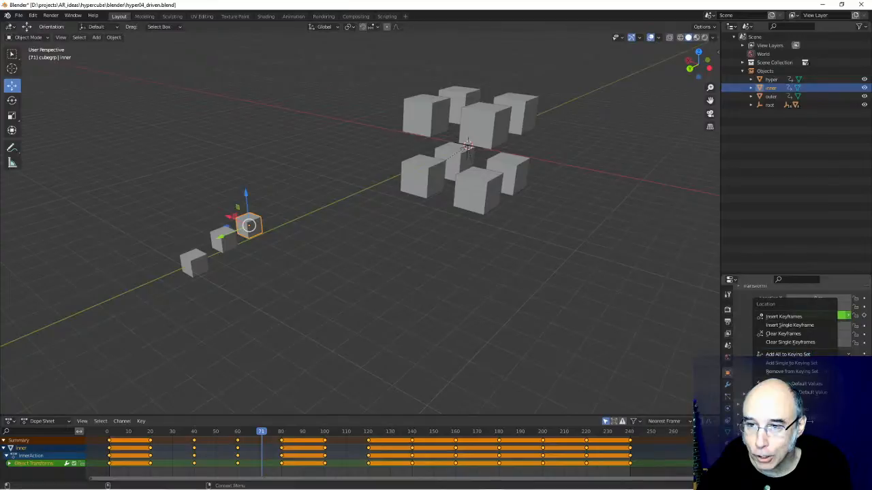
key("Escape")
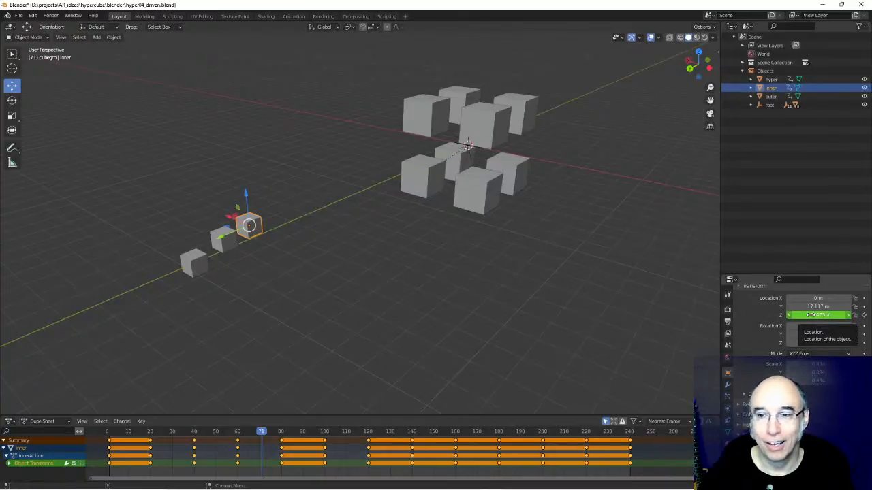
left_click(570, 309)
right_click(800, 312)
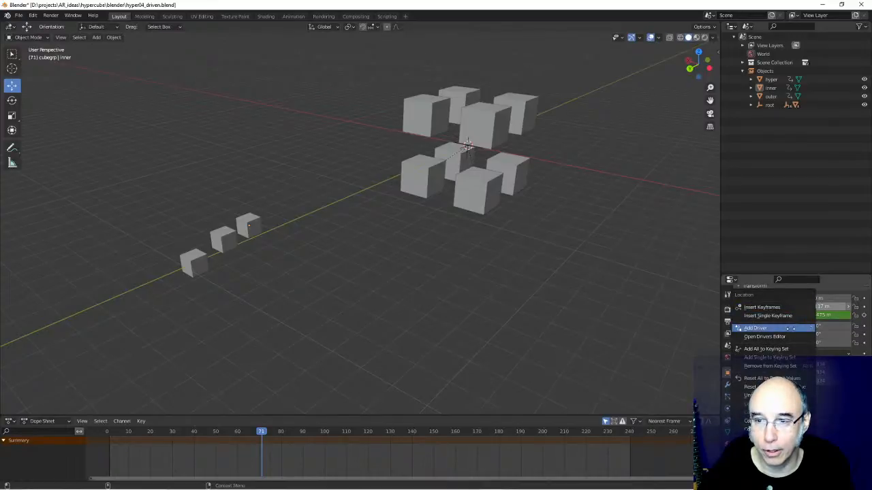
right_click(809, 317)
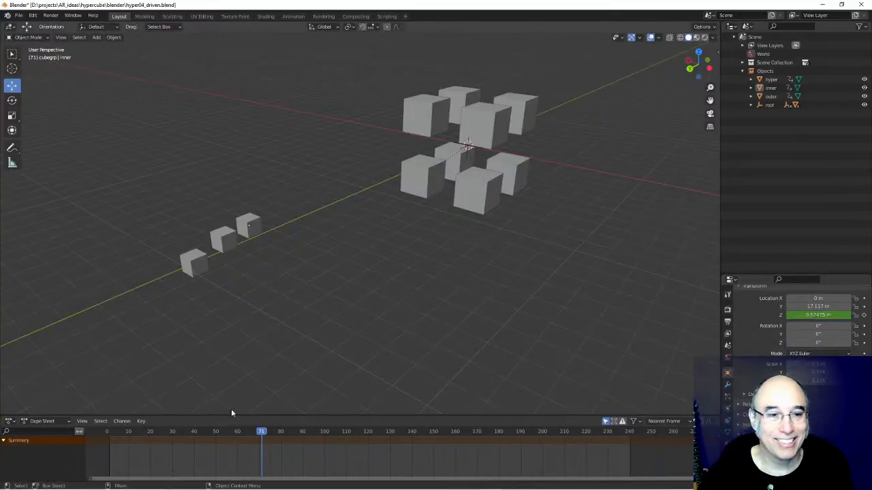
- Open the Drivers Editor from the inner driver cube's Y location, look it over and close it again
right_click(818, 306)
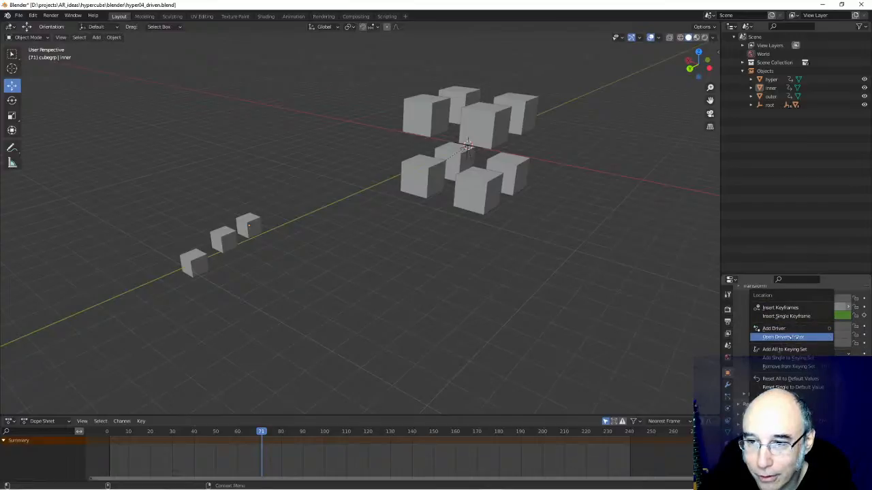
left_click(783, 336)
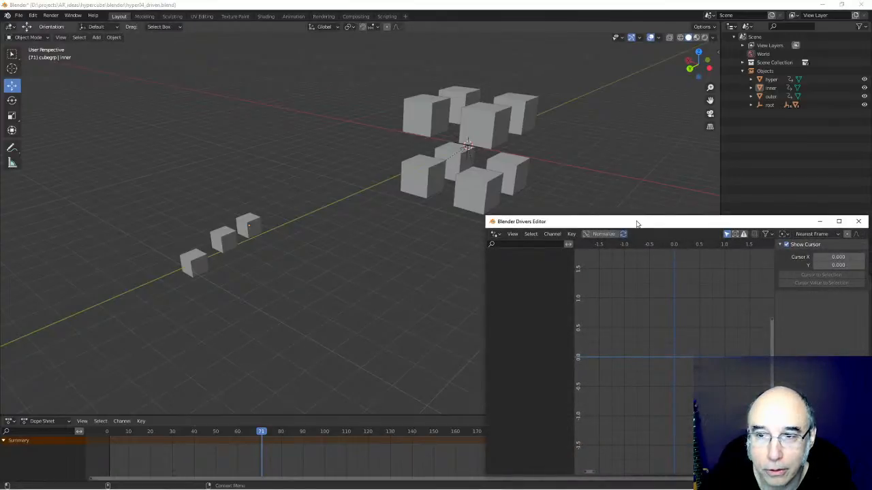
left_click_drag(638, 222, 537, 192)
left_click(757, 191)
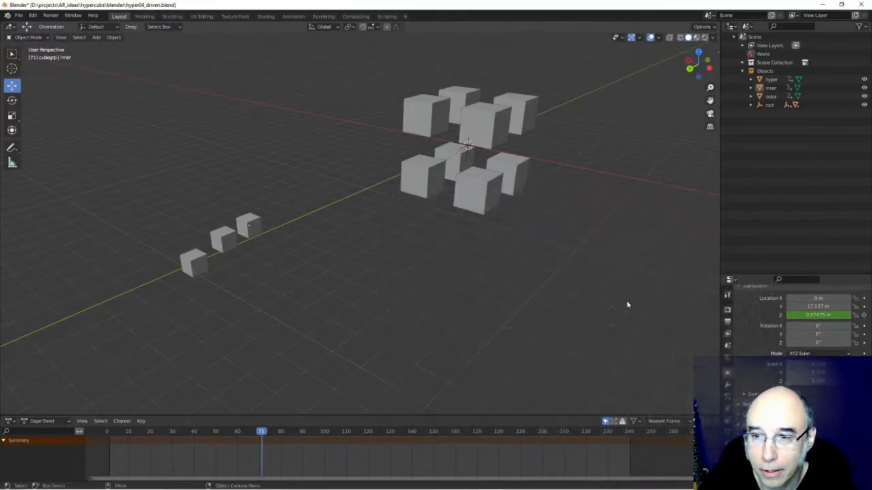
- Copy the inner driver cube's Z location as a new driver and paste it onto the inner shape key value of Cube.011
right_click(813, 316)
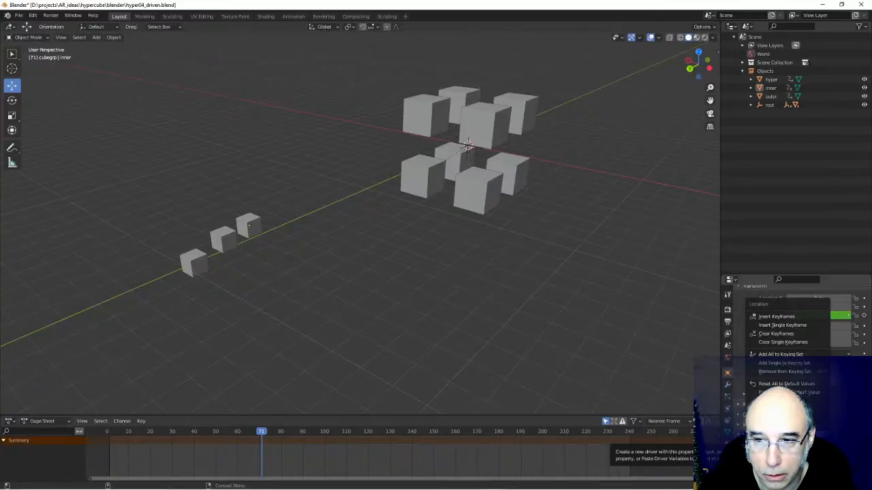
left_click(778, 439)
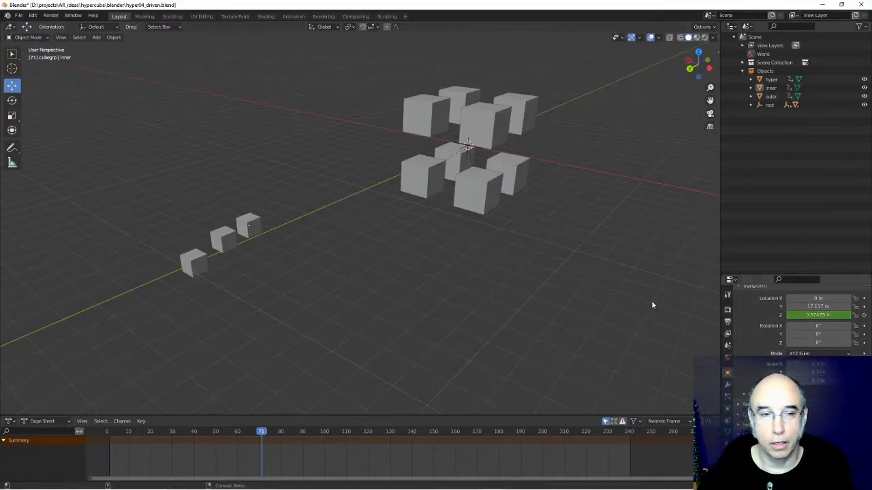
left_click(485, 202)
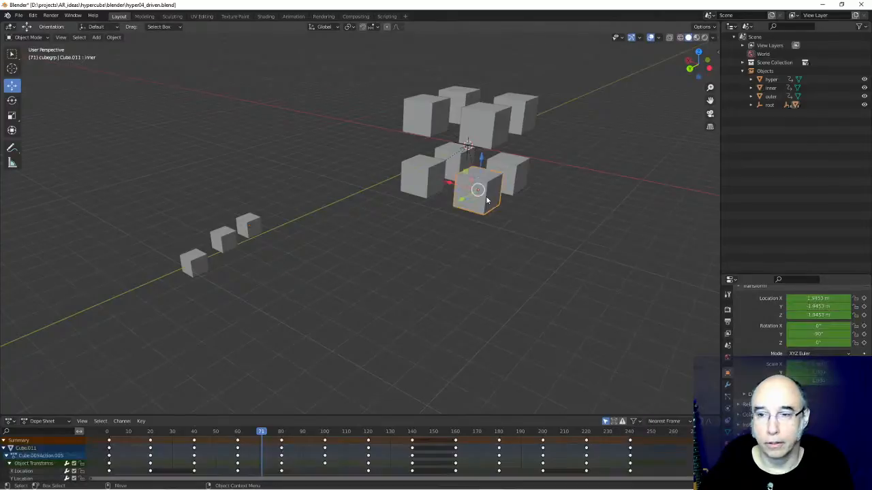
left_click(728, 433)
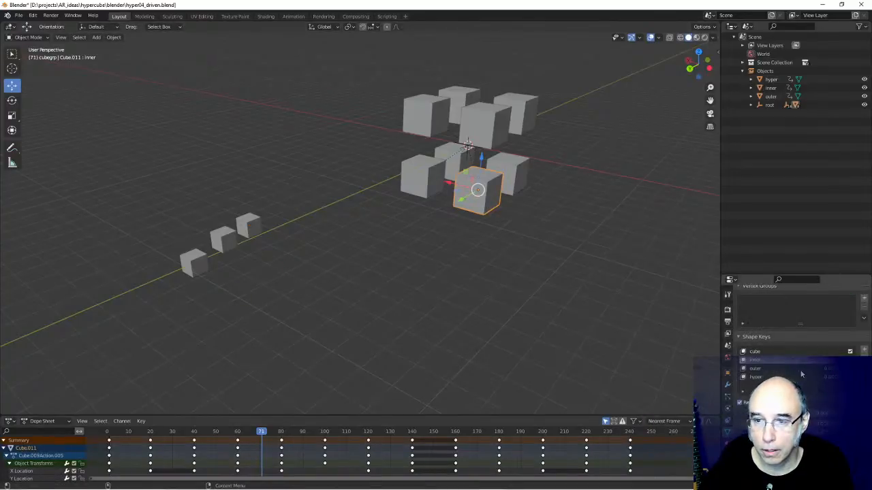
left_click(247, 227)
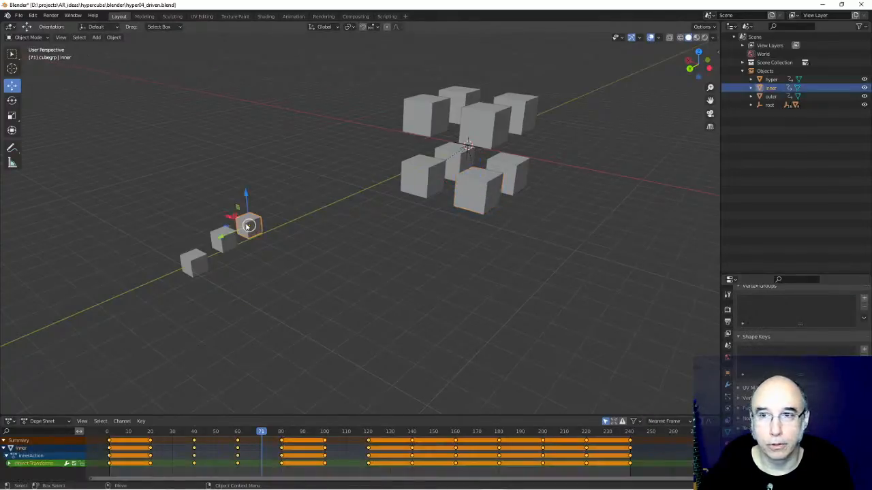
left_click(480, 197)
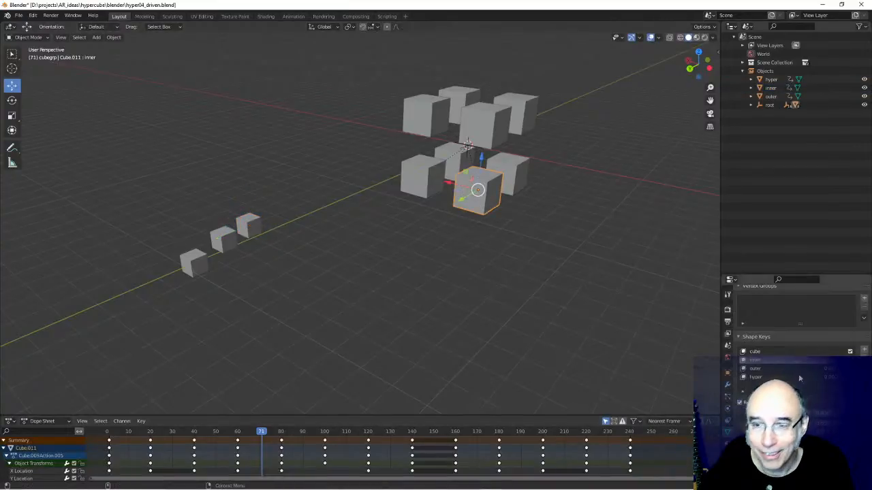
right_click(808, 414)
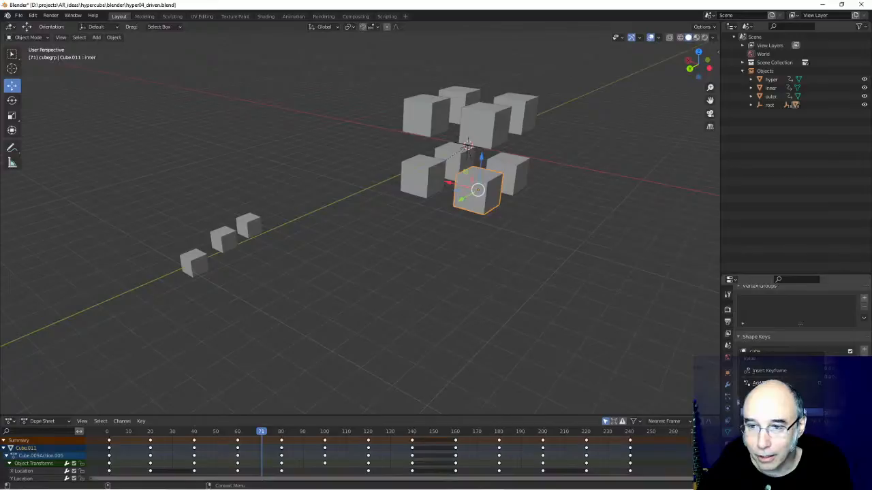
left_click(804, 392)
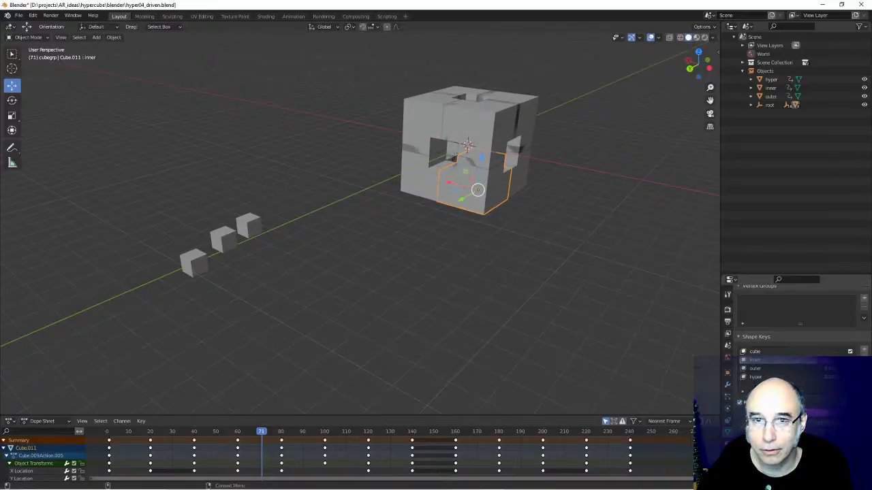
- Move the inner driver cube down along Z to test its control of the hypercube's inner morph
left_click(248, 228)
left_click_drag(247, 197, 221, 203)
left_click(274, 281)
- Copy the outer driver cube's Z location as a new driver
left_click(221, 246)
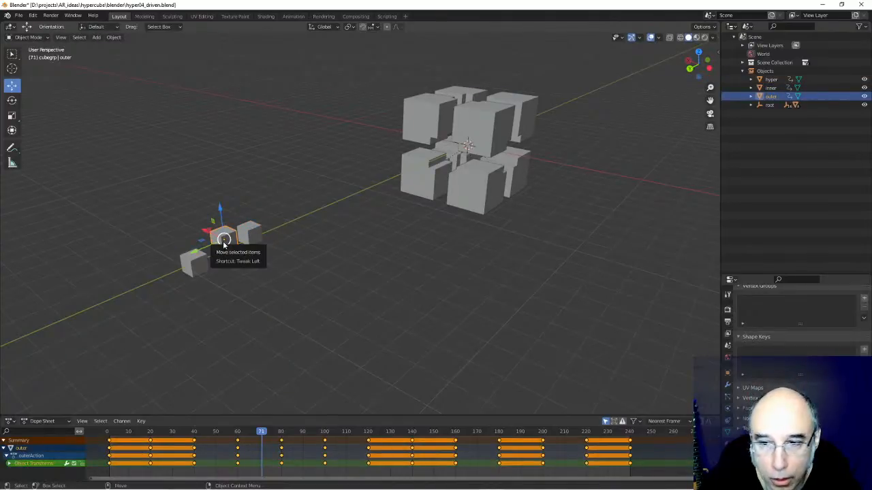
left_click(727, 372)
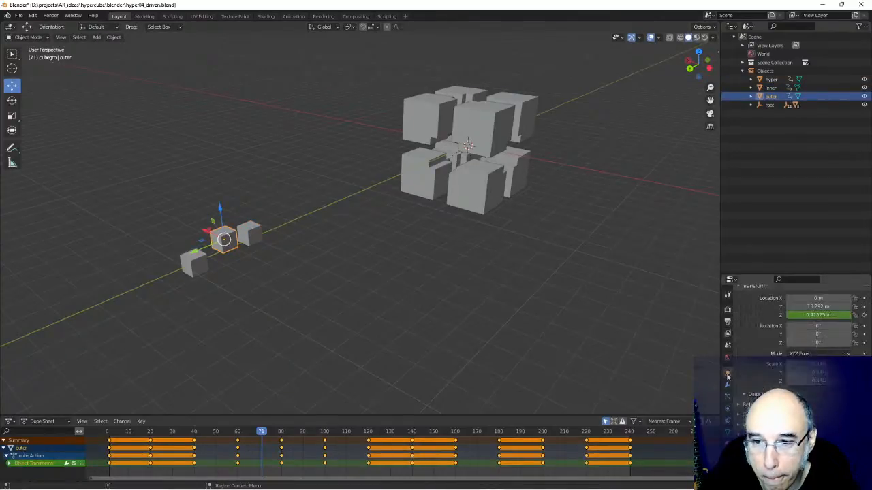
right_click(803, 315)
left_click(802, 316)
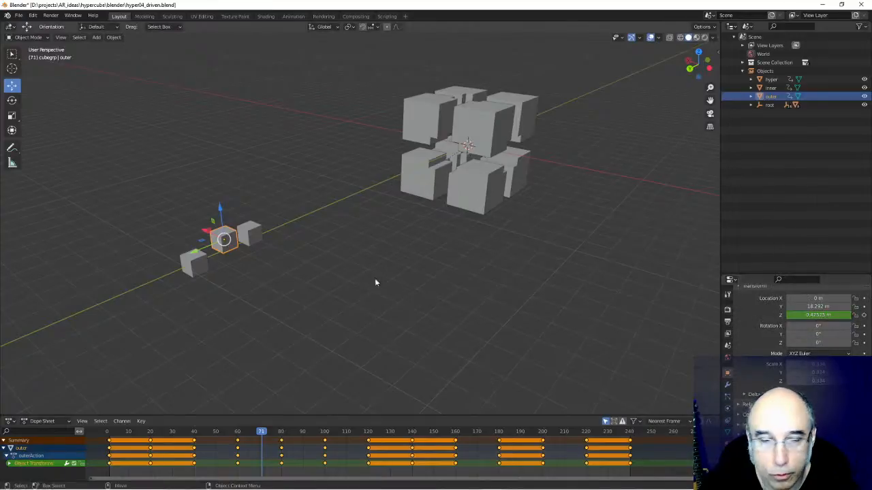
- Paste the copied driver onto the value of Cube.011's outer shape key
left_click(457, 190)
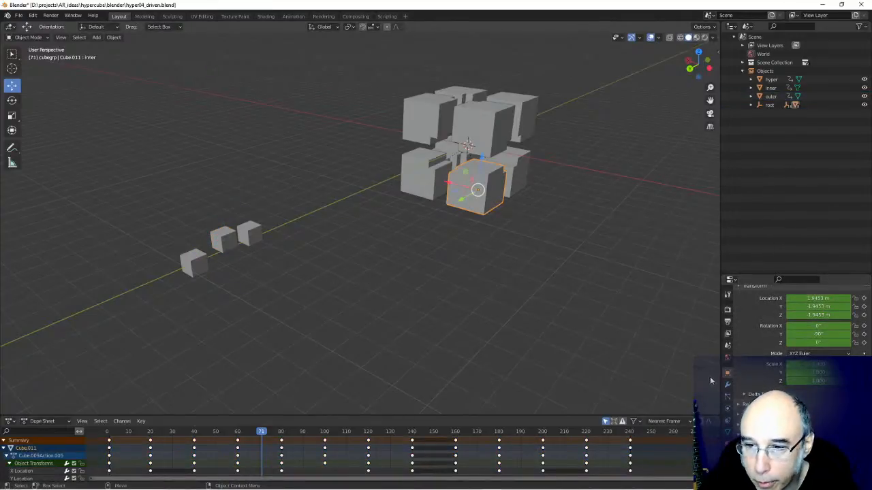
left_click(727, 431)
left_click(760, 368)
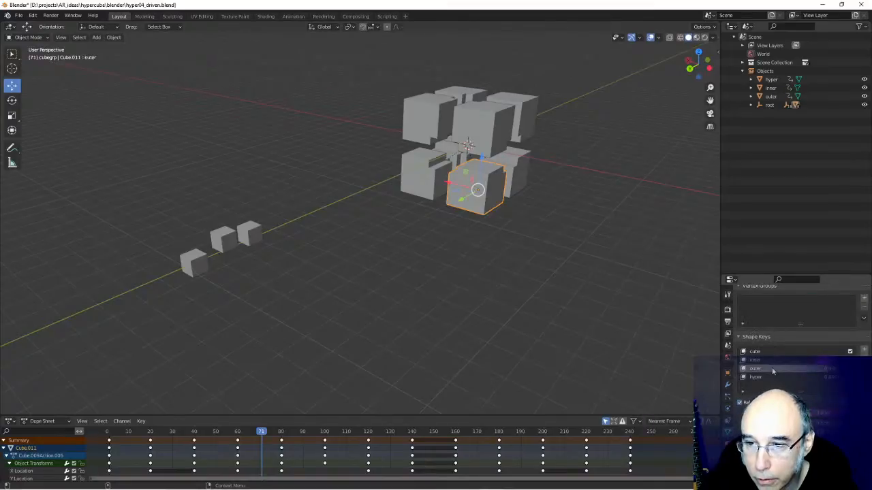
right_click(749, 369)
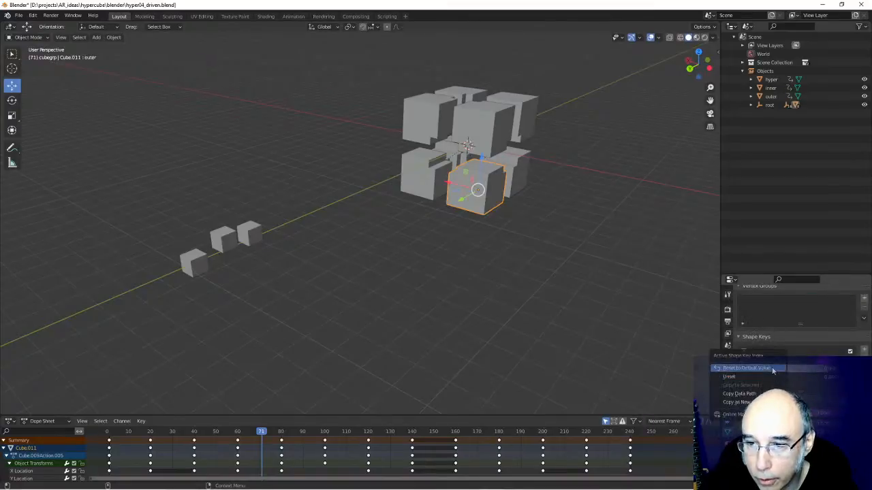
left_click(702, 390)
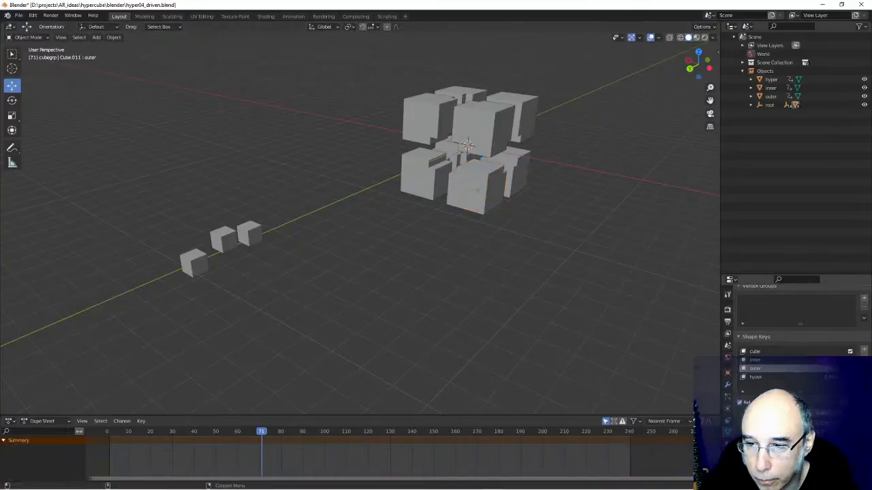
right_click(810, 417)
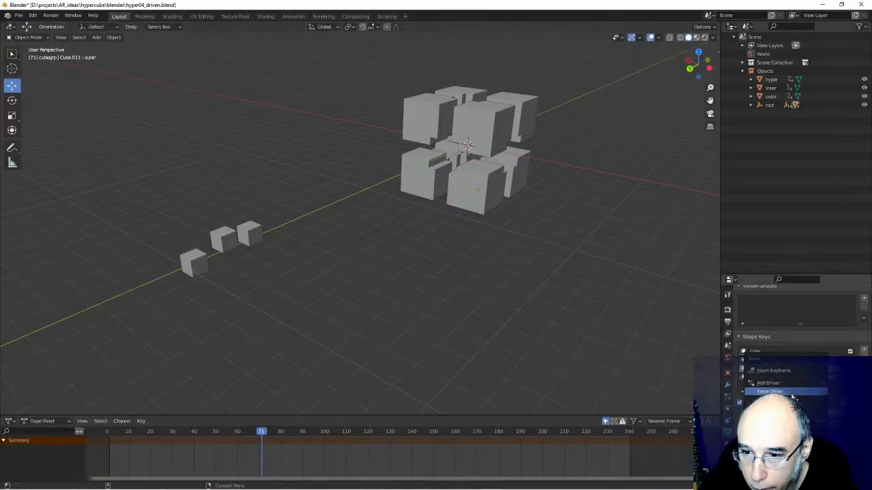
left_click(792, 392)
- Copy the hyper driver cube's Z location as a new driver
left_click(197, 264)
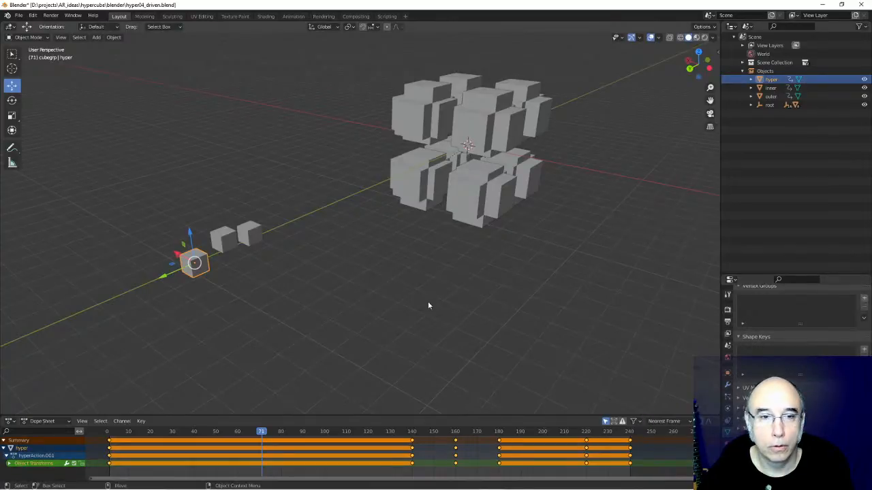
left_click(727, 374)
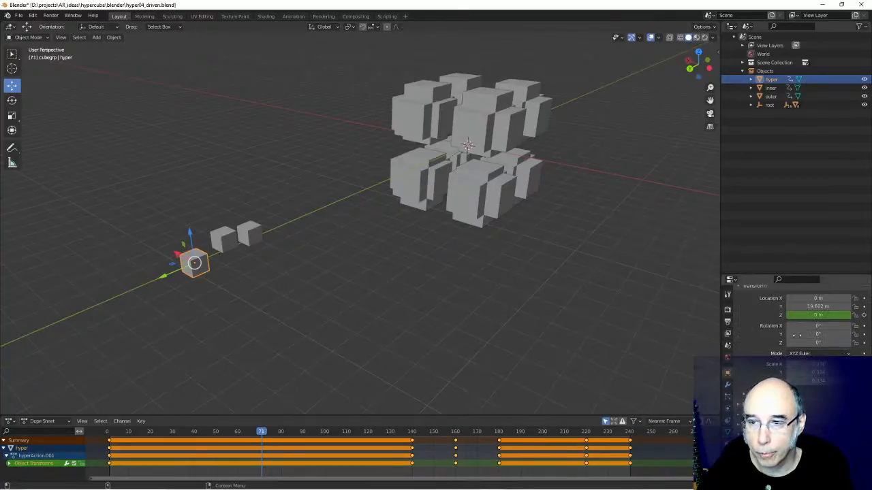
right_click(811, 316)
left_click(807, 317)
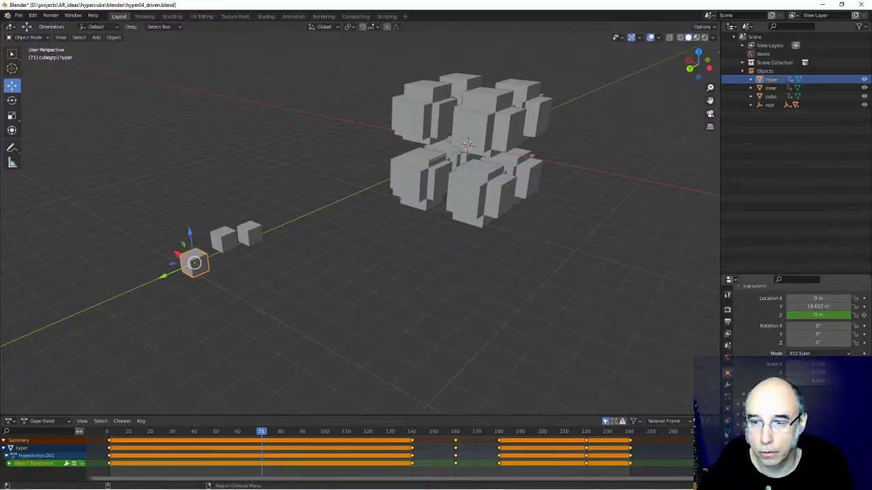
- Paste the copied driver onto the value of Cube.011's hyper shape key
left_click(728, 430)
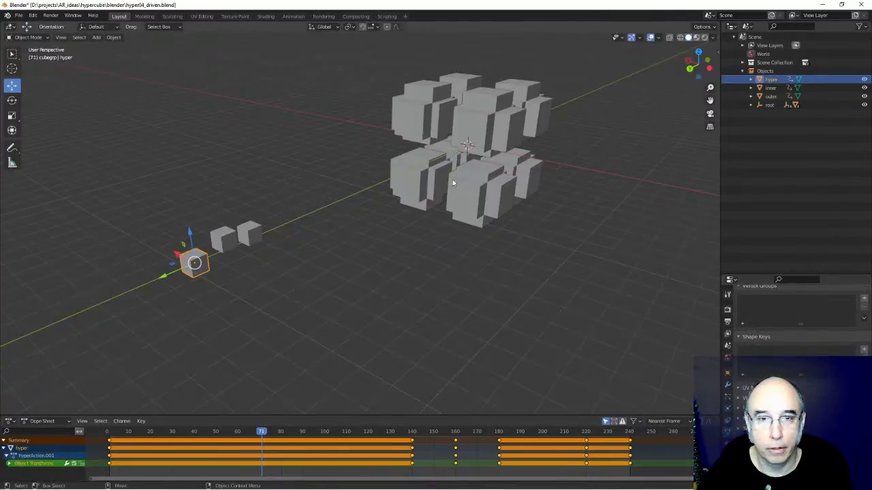
left_click(496, 201)
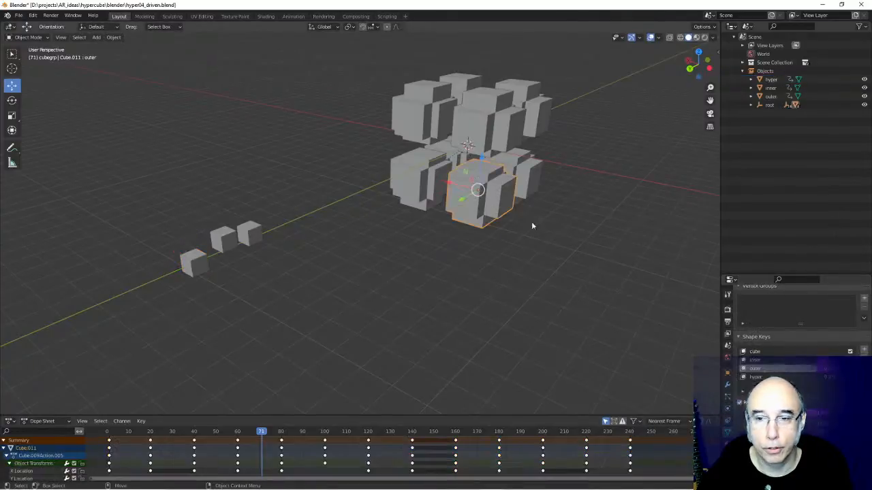
left_click(758, 376)
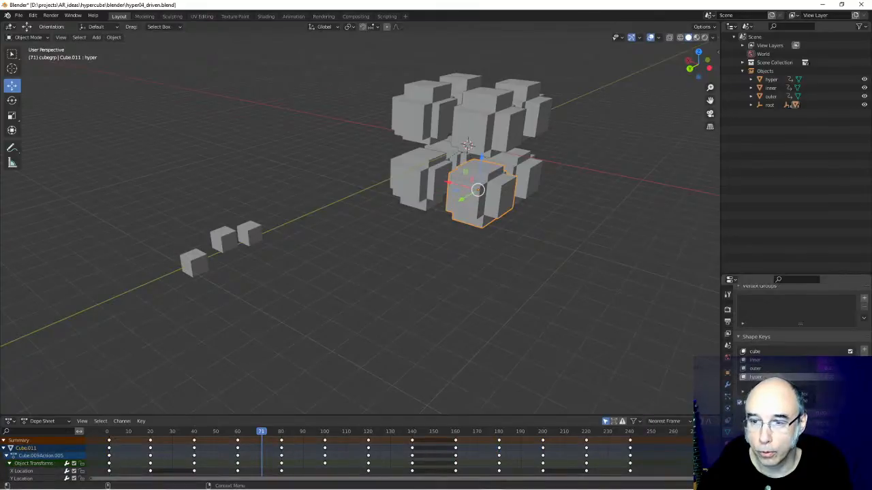
right_click(808, 412)
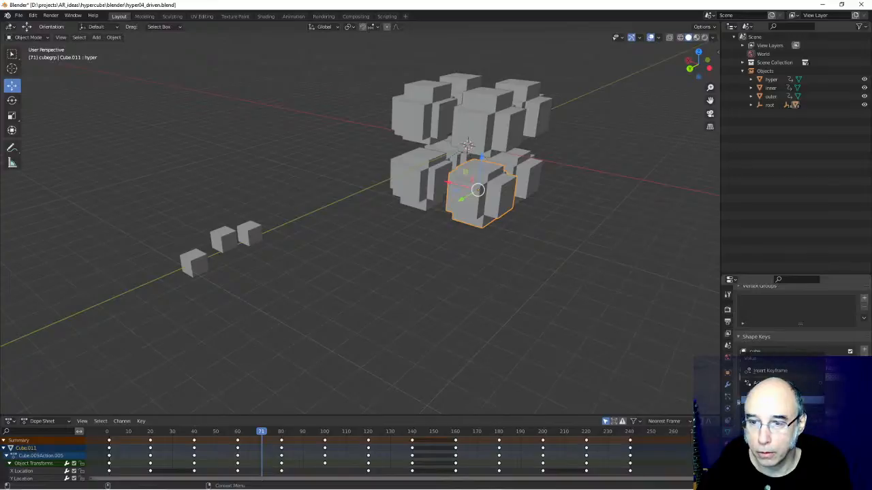
left_click(807, 400)
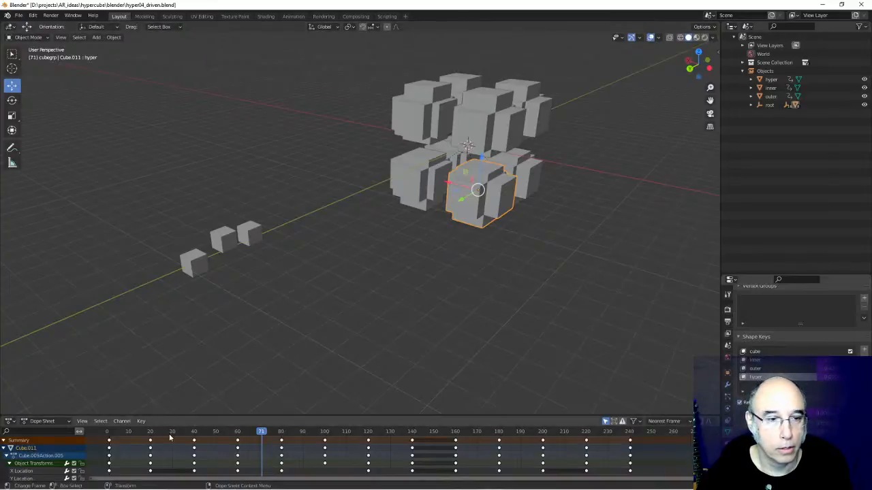
- Scrub the animation to frame 86 and examine how the driver cubes morph the hypercube
left_click_drag(141, 431, 294, 415)
left_click_drag(460, 311, 383, 324, "alt")
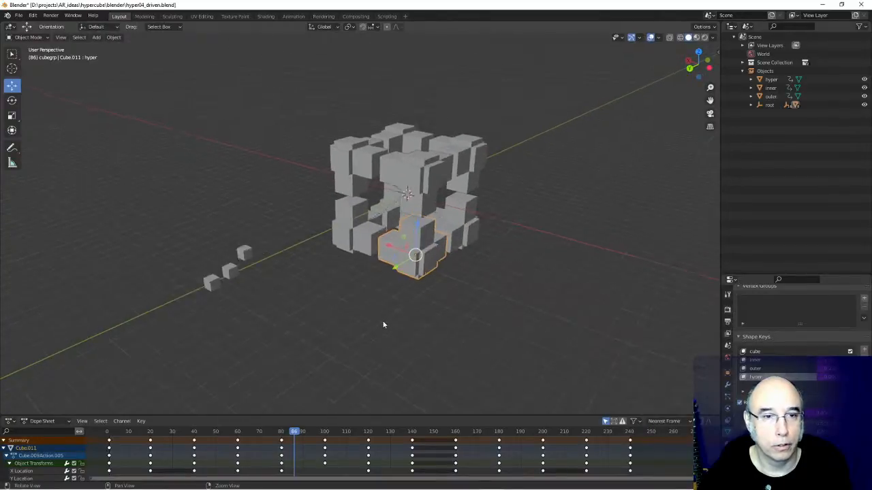